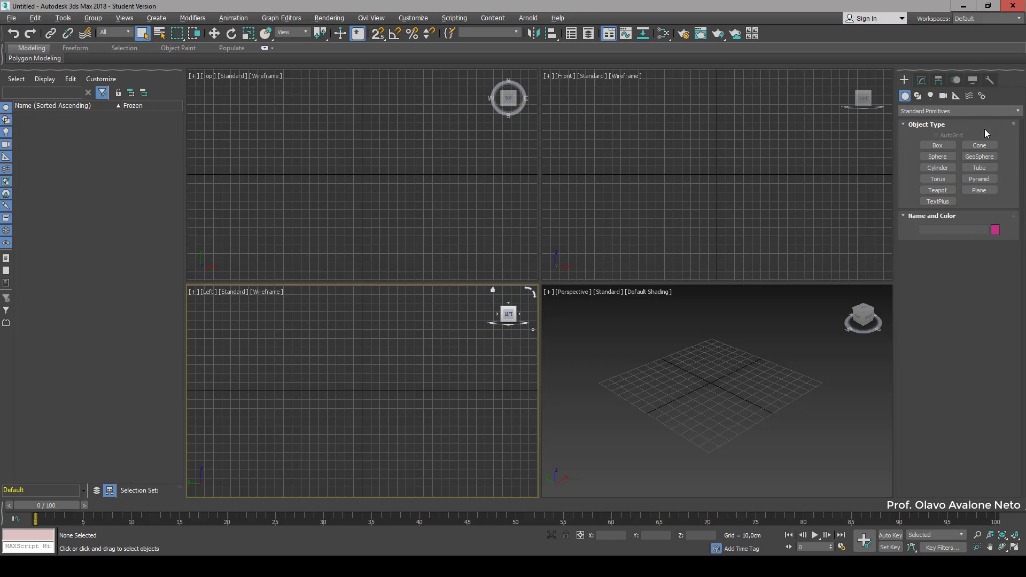
Create a teapot primitive with a radius of about 7 cm near the grid centre in the Perspective viewport and frame it
{"action": "left_click", "coordinate": [905, 100]}
{"action": "left_click", "coordinate": [938, 191]}
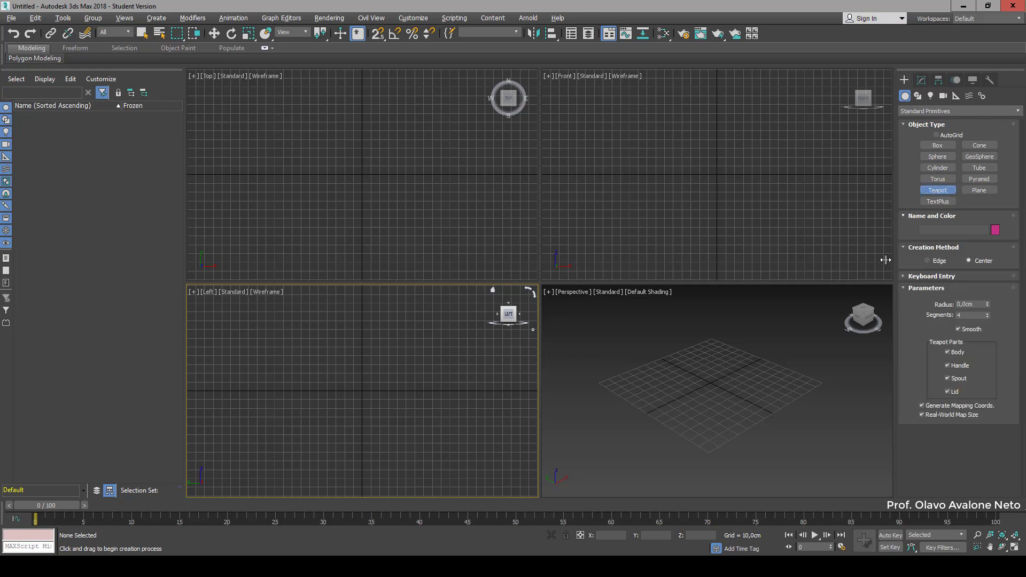
{"action": "left_click_drag", "start_coordinate": [710, 375], "coordinate": [711, 383]}
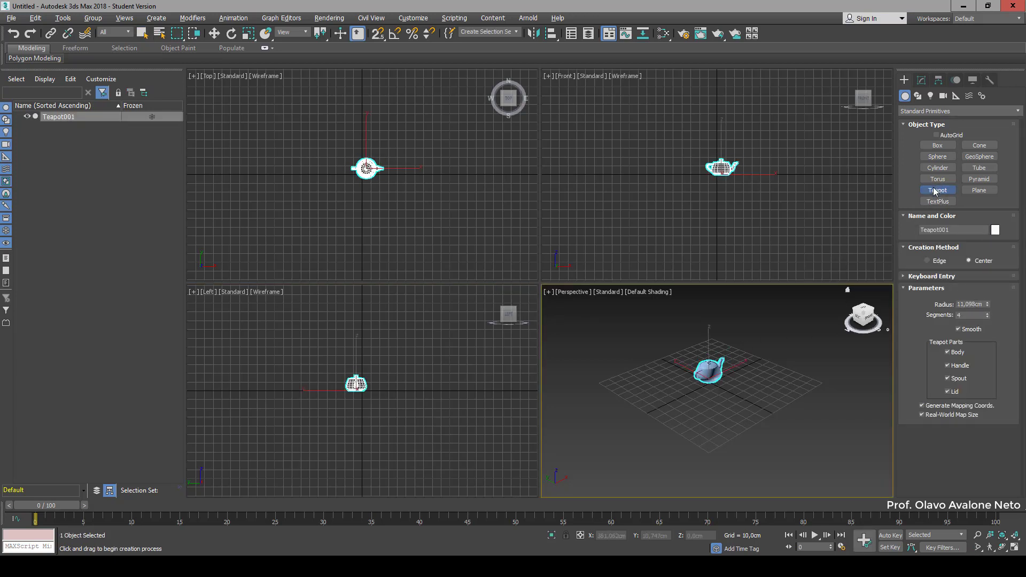
{"action": "key", "text": "ctrl+z"}
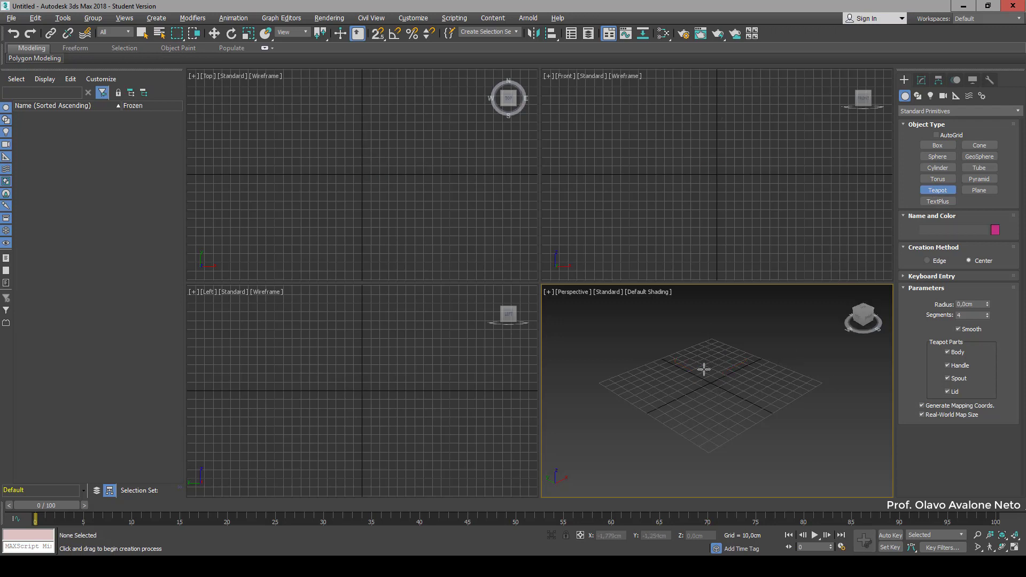
{"action": "left_click_drag", "start_coordinate": [714, 377], "coordinate": [722, 394]}
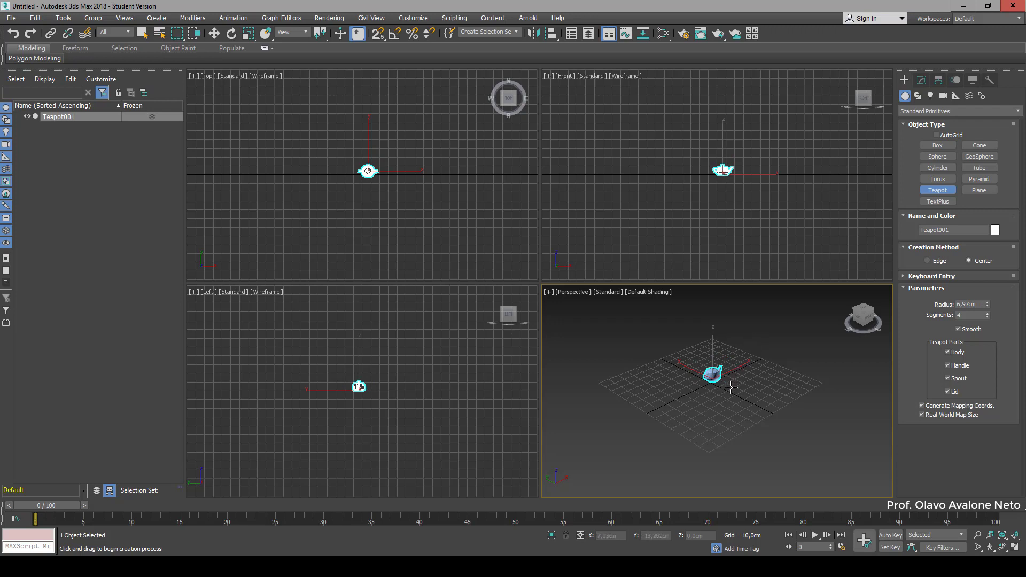
{"action": "key", "text": "z"}
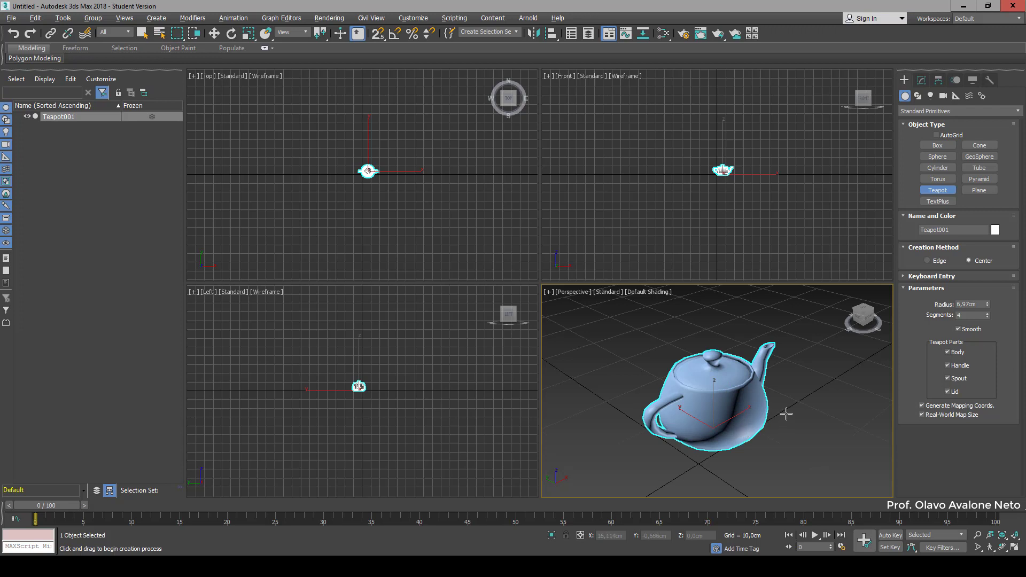
{"action": "right_click", "coordinate": [674, 416]}
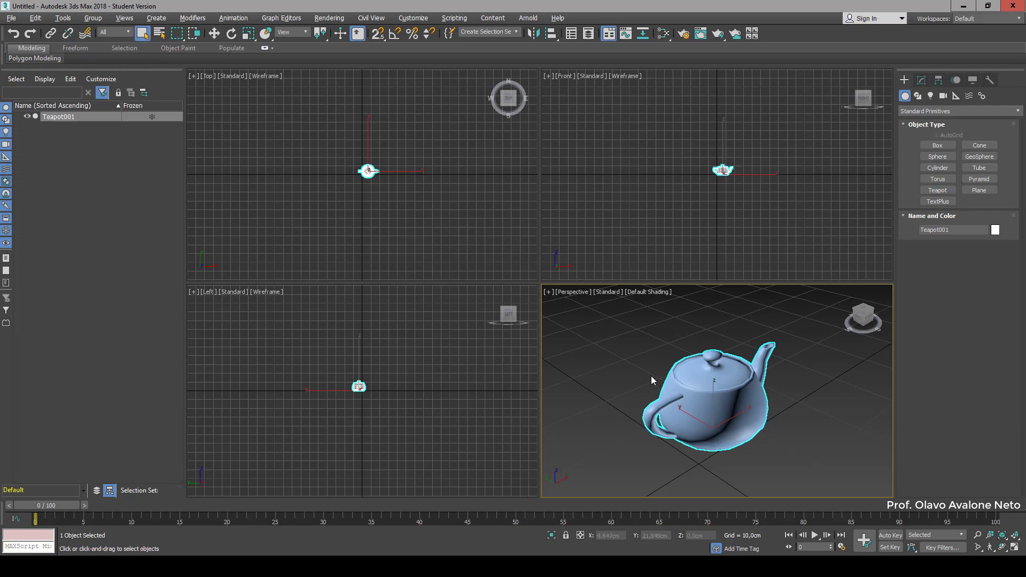
{"action": "scroll", "coordinate": [652, 376], "scroll_direction": "down", "scroll_amount": 3}
{"action": "middle_click_drag", "start_coordinate": [652, 376], "coordinate": [706, 376]}
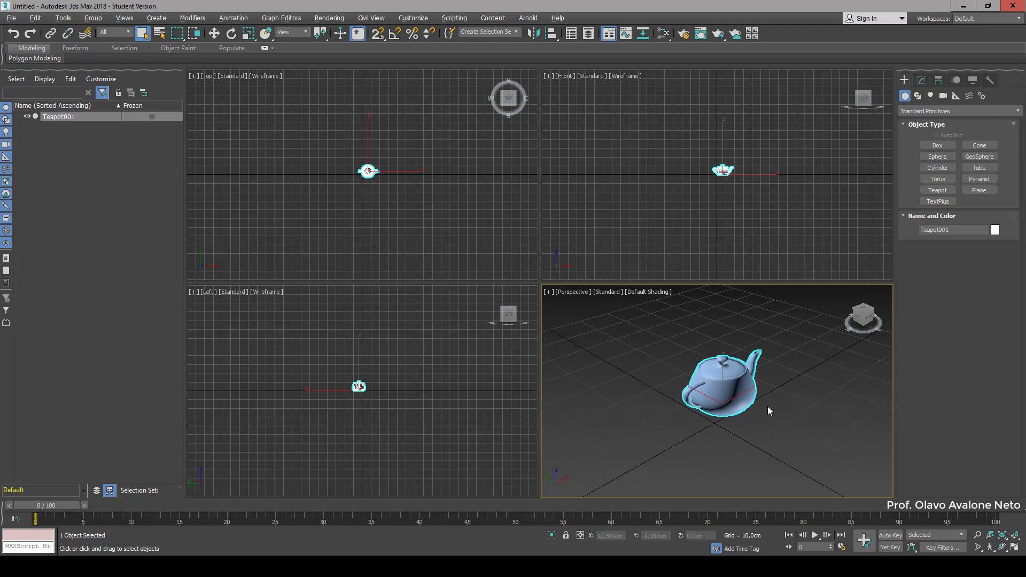
{"action": "scroll", "coordinate": [771, 400], "scroll_direction": "up", "scroll_amount": 2}
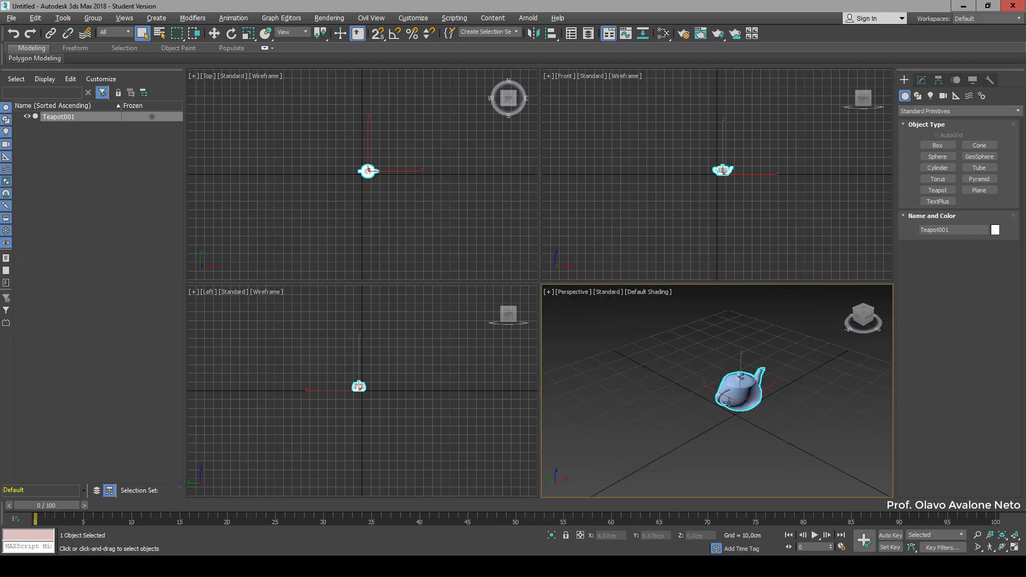
{"action": "scroll", "coordinate": [729, 402], "scroll_direction": "up", "scroll_amount": 5}
{"action": "scroll", "coordinate": [730, 402], "scroll_direction": "down", "scroll_amount": 5}
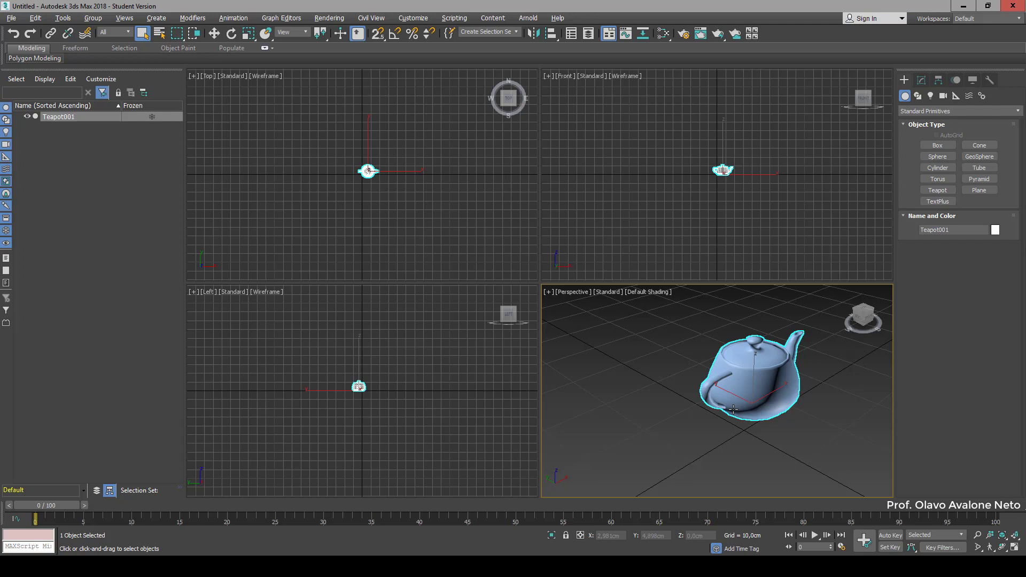
{"action": "scroll", "coordinate": [733, 409], "scroll_direction": "up", "scroll_amount": 2}
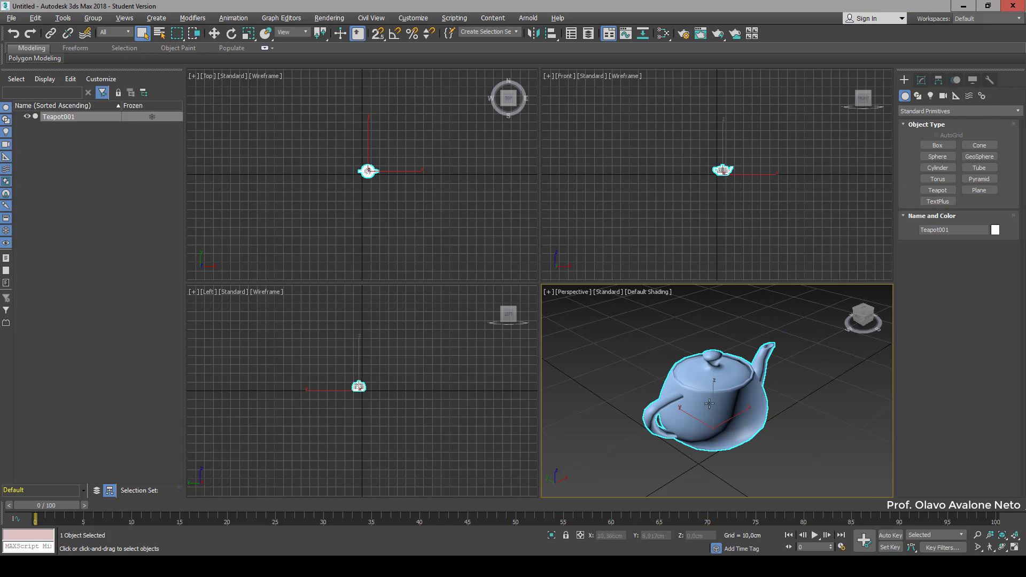
Frame the whole teapot in the Front, Top and Left viewports
{"action": "left_click", "coordinate": [673, 171]}
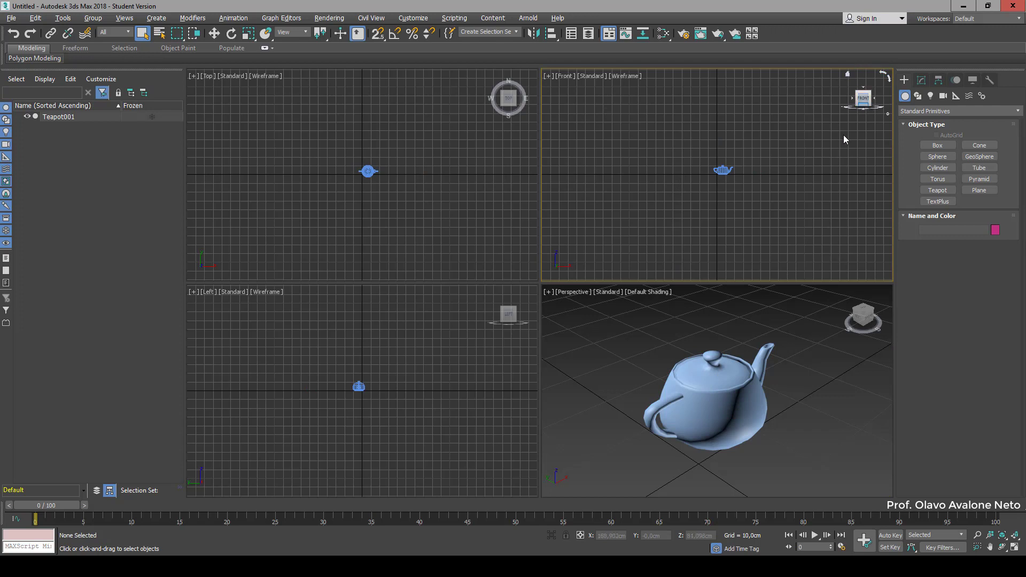
{"action": "key", "text": "z"}
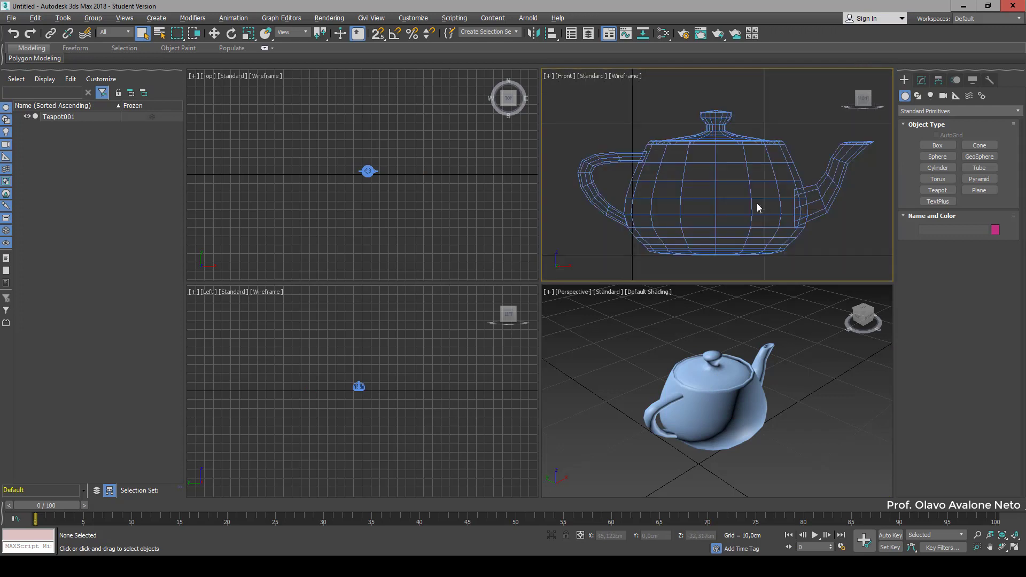
{"action": "left_click", "coordinate": [459, 178]}
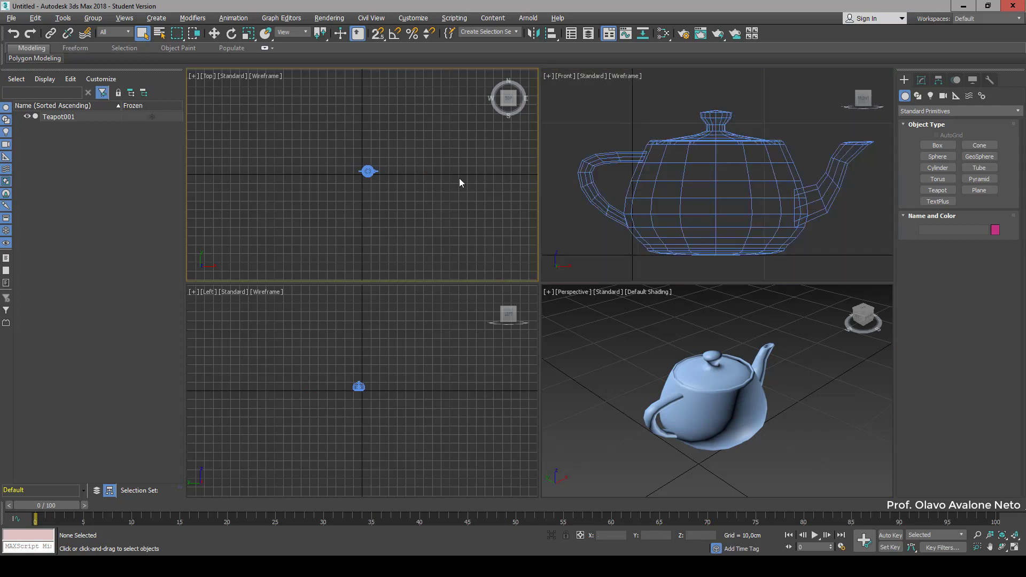
{"action": "key", "text": "z"}
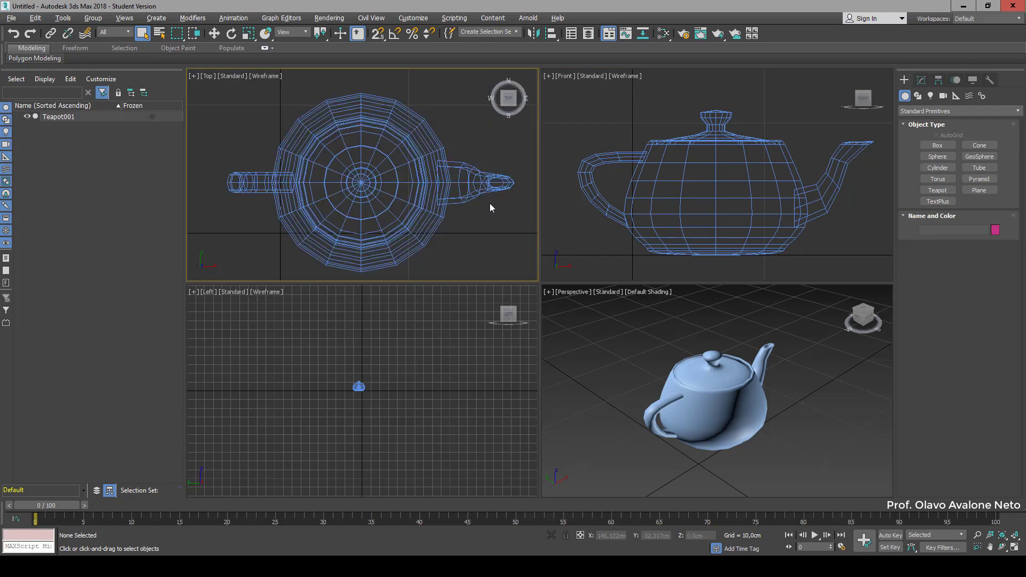
{"action": "left_click", "coordinate": [393, 421]}
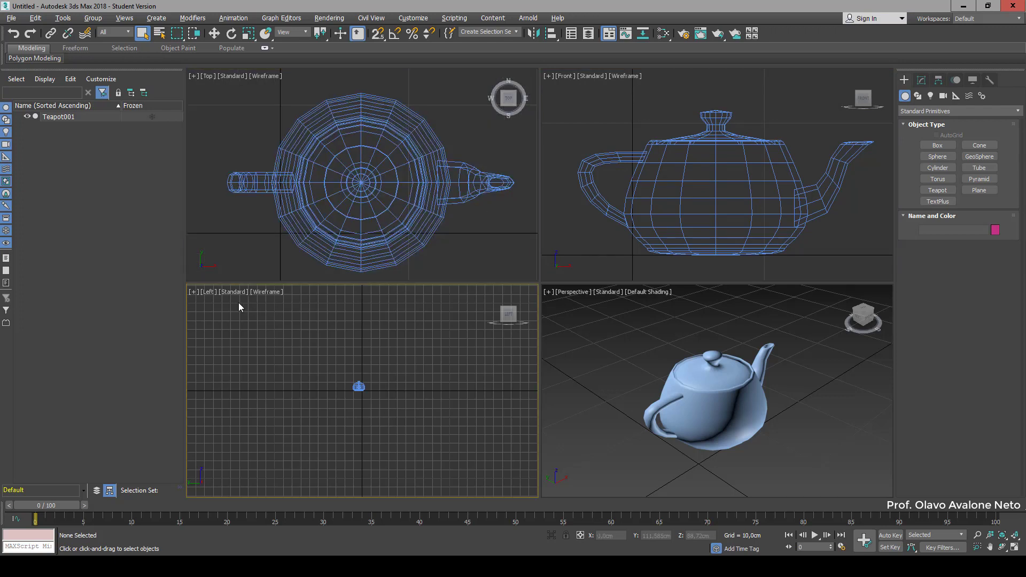
{"action": "key", "text": "z"}
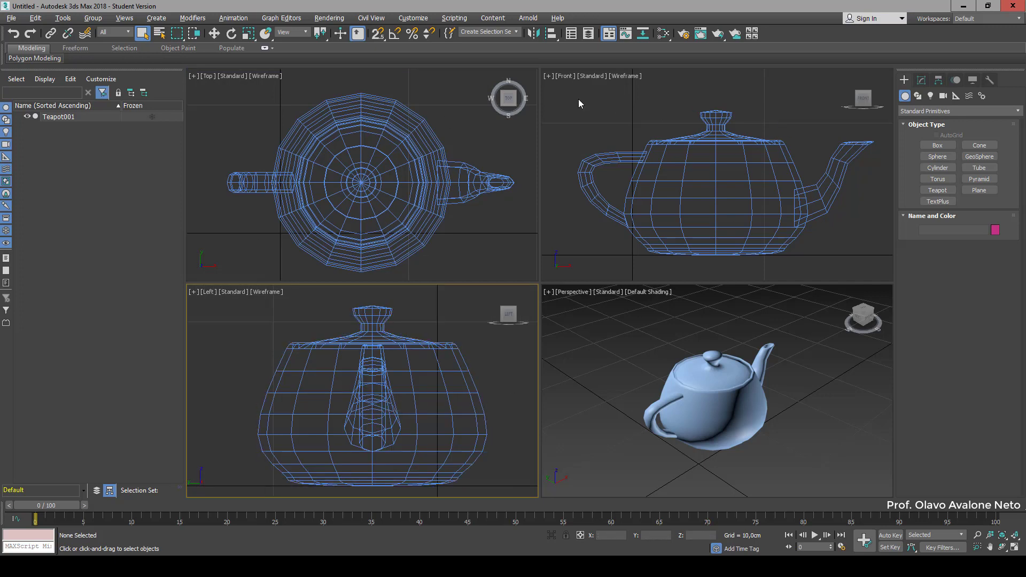
Examine the teapot in the Perspective viewport from several angles, both close up and from a distance
{"action": "left_click", "coordinate": [654, 341]}
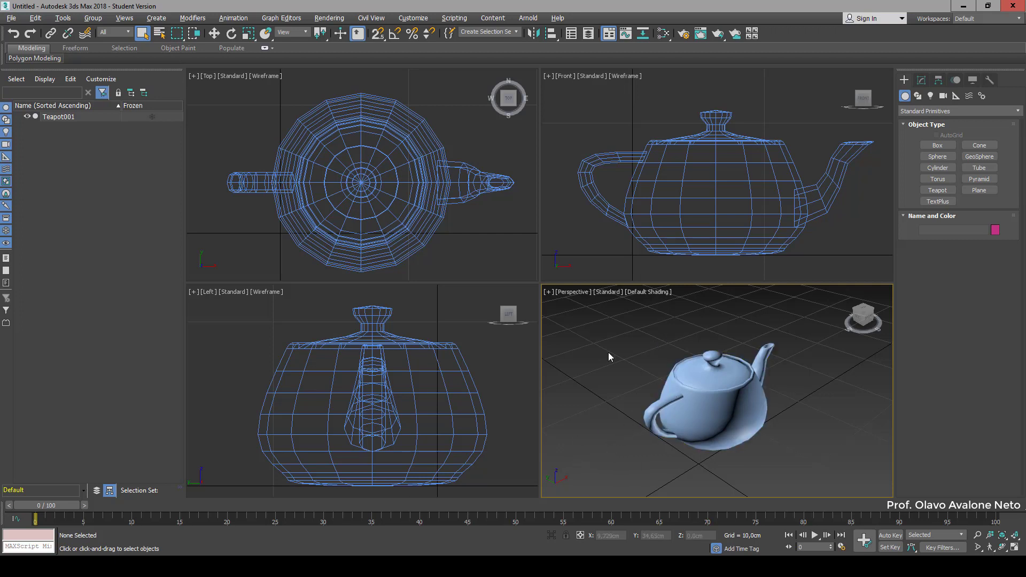
{"action": "left_click", "coordinate": [711, 400]}
{"action": "scroll", "coordinate": [716, 401], "scroll_direction": "up", "scroll_amount": 5}
{"action": "scroll", "coordinate": [722, 399], "scroll_direction": "down", "scroll_amount": 6}
{"action": "scroll", "coordinate": [724, 400], "scroll_direction": "up", "scroll_amount": 3}
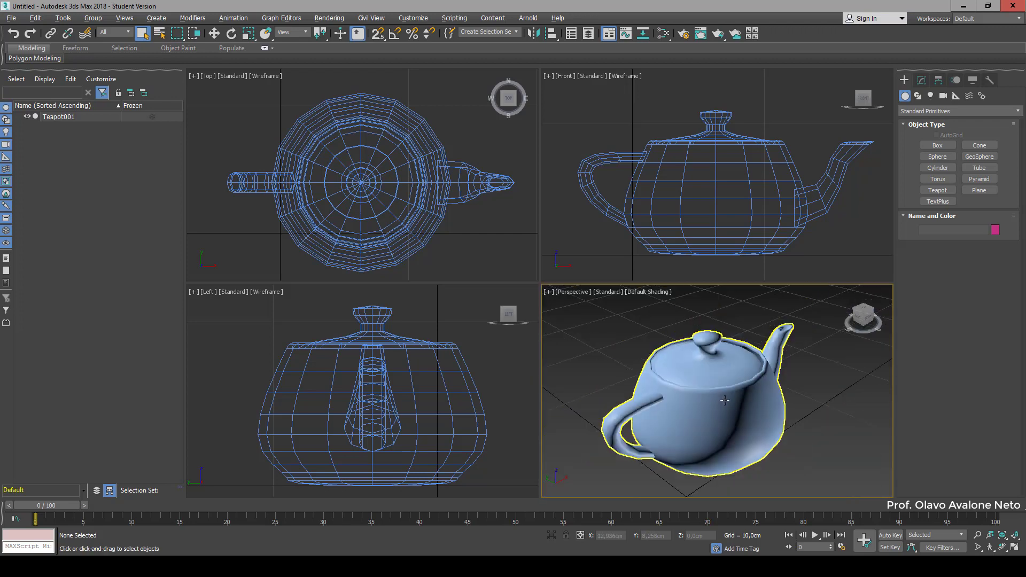
{"action": "scroll", "coordinate": [727, 399], "scroll_direction": "up", "scroll_amount": 5}
{"action": "scroll", "coordinate": [732, 399], "scroll_direction": "down", "scroll_amount": 5}
{"action": "scroll", "coordinate": [737, 396], "scroll_direction": "up", "scroll_amount": 2}
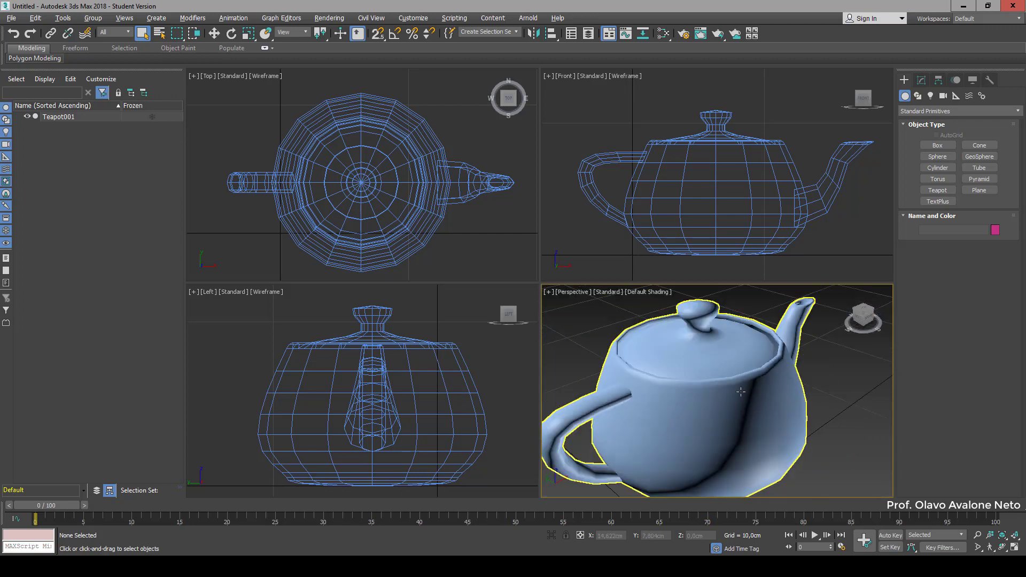
{"action": "middle_click_drag", "start_coordinate": [793, 367], "coordinate": [795, 383]}
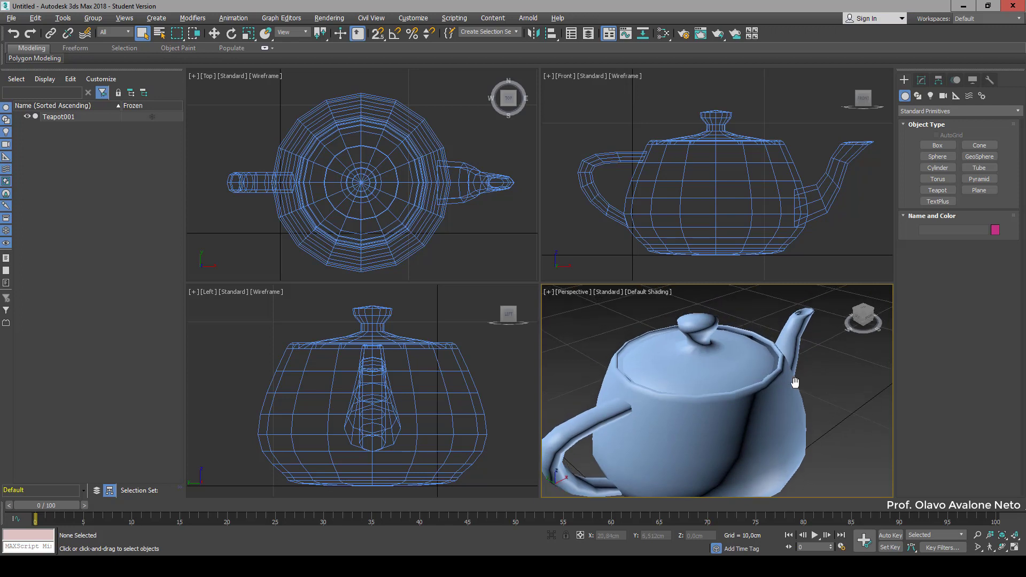
{"action": "middle_click_drag", "start_coordinate": [799, 422], "coordinate": [813, 406], "text": "alt"}
{"action": "scroll", "coordinate": [787, 411], "scroll_direction": "down", "scroll_amount": 6}
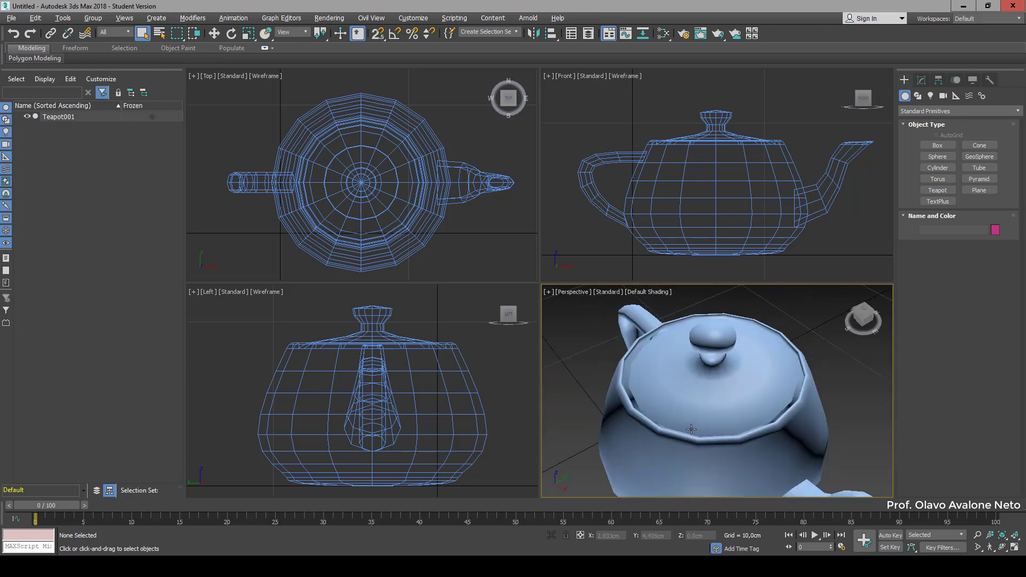
{"action": "scroll", "coordinate": [705, 420], "scroll_direction": "down", "scroll_amount": 3}
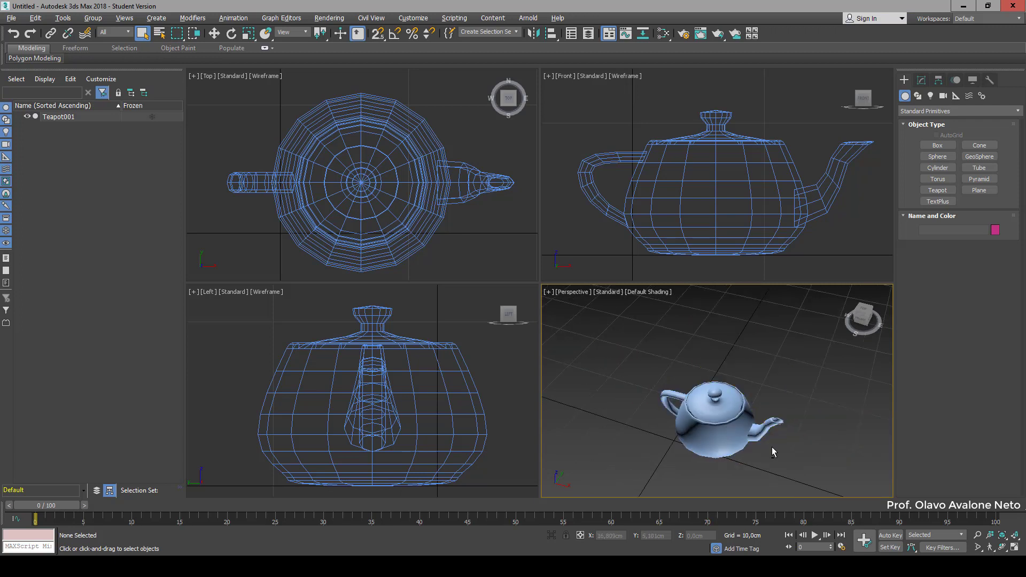
{"action": "mouse_move", "coordinate": [705, 421]}
{"action": "middle_mouse_down", "text": "alt"}
{"action": "mouse_move", "coordinate": [621, 442]}
{"action": "mouse_move", "coordinate": [595, 430]}
{"action": "mouse_move", "coordinate": [784, 408]}
{"action": "mouse_move", "coordinate": [716, 423]}
{"action": "middle_mouse_up", "text": "alt"}
{"action": "middle_click_drag", "start_coordinate": [582, 425], "coordinate": [732, 413], "text": "alt"}
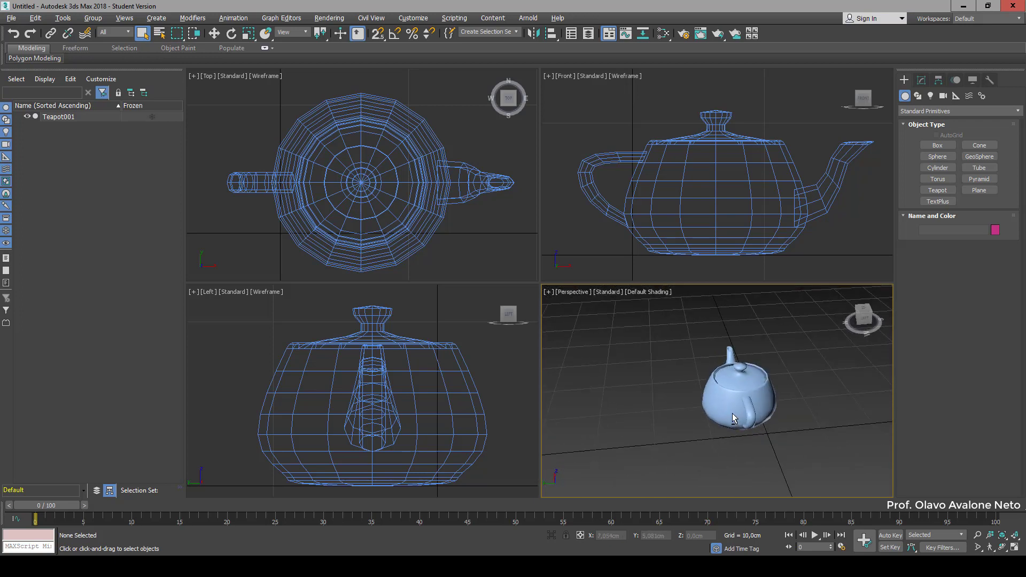
{"action": "scroll", "coordinate": [729, 411], "scroll_direction": "up", "scroll_amount": 6}
{"action": "scroll", "coordinate": [714, 410], "scroll_direction": "down", "scroll_amount": 5}
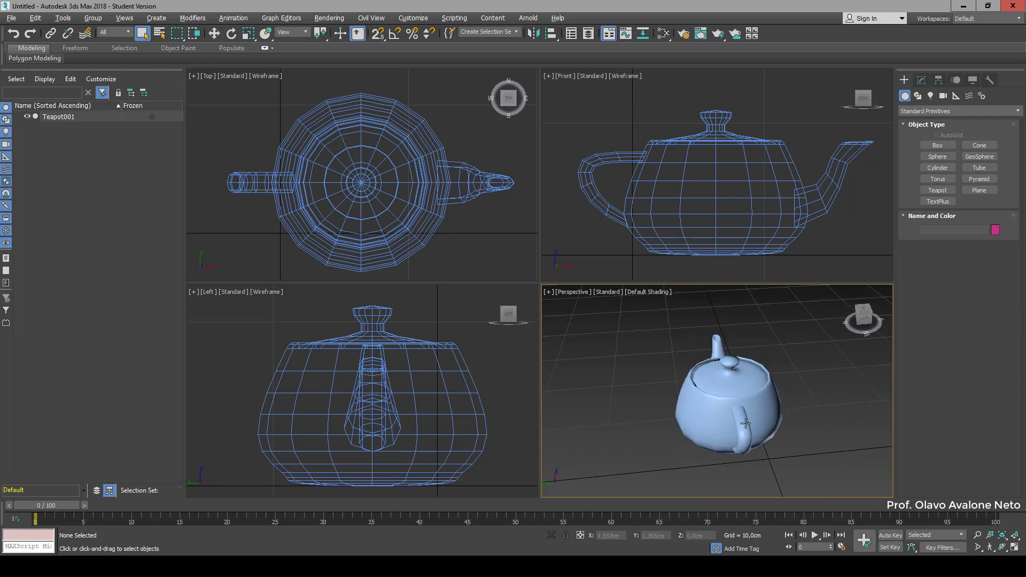
{"action": "middle_click_drag", "start_coordinate": [713, 410], "coordinate": [736, 434], "text": "alt"}
{"action": "scroll", "coordinate": [743, 419], "scroll_direction": "up", "scroll_amount": 5}
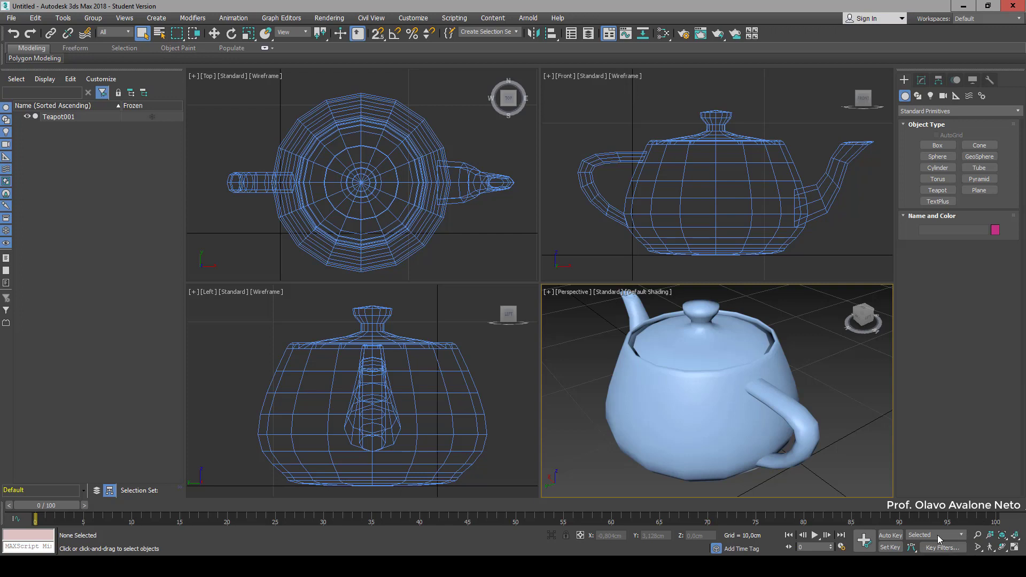
Maximize the Perspective viewport with the teapot and surrounding grid in view
{"action": "left_click", "coordinate": [994, 548]}
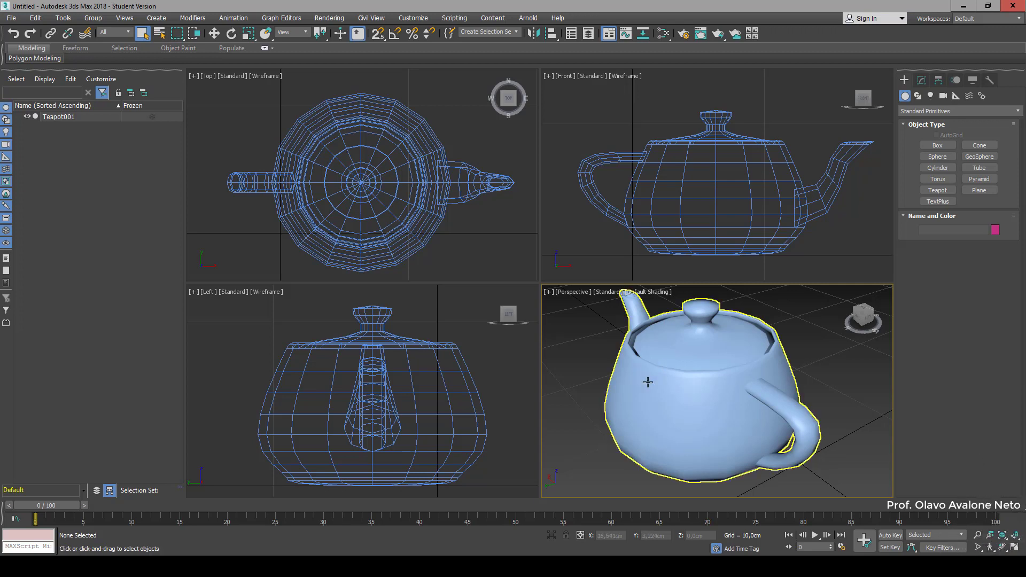
{"action": "scroll", "coordinate": [648, 382], "scroll_direction": "down", "scroll_amount": 3}
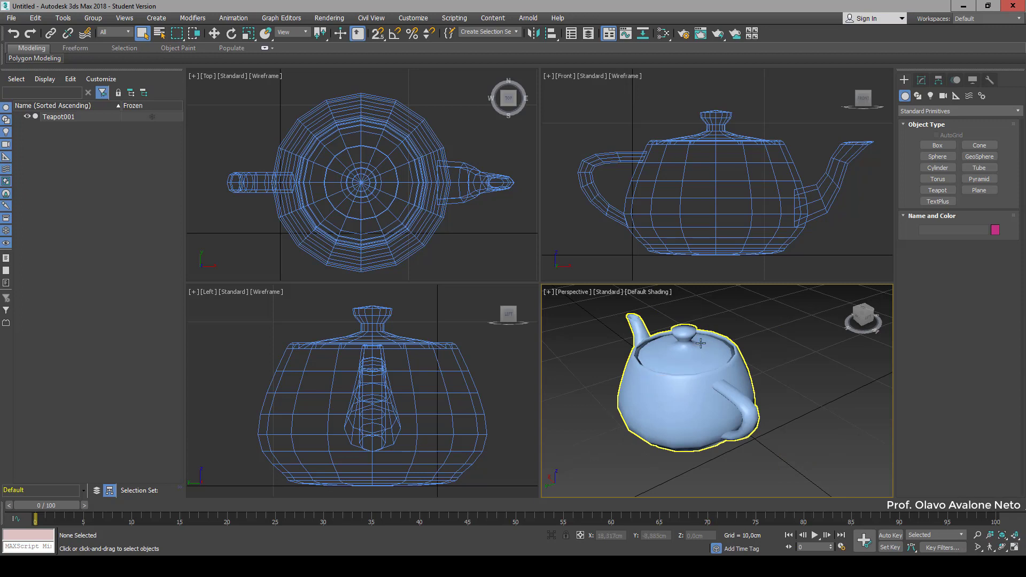
{"action": "scroll", "coordinate": [669, 397], "scroll_direction": "down", "scroll_amount": 4}
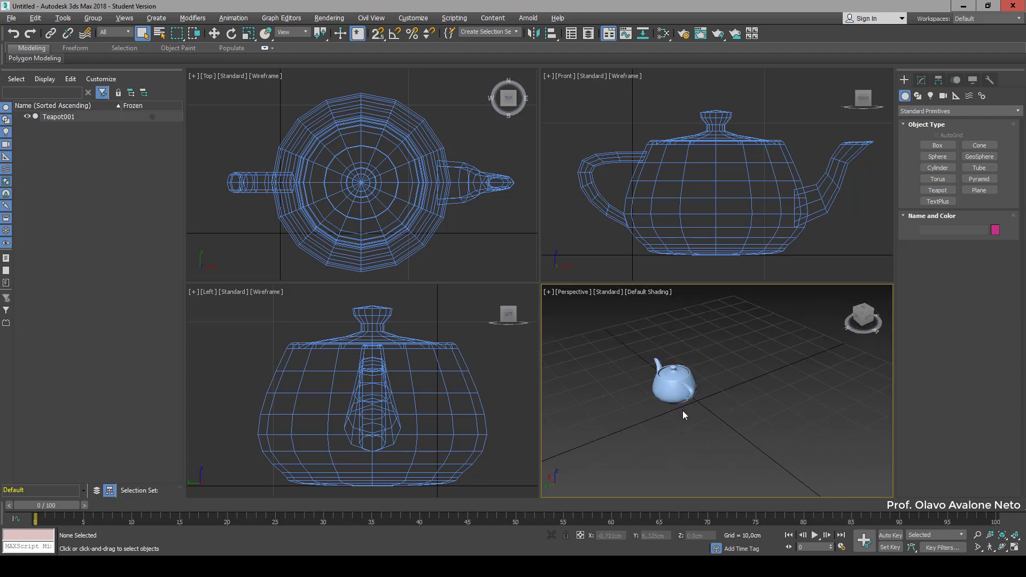
{"action": "key", "text": "alt+w"}
{"action": "scroll", "coordinate": [600, 379], "scroll_direction": "down", "scroll_amount": 4}
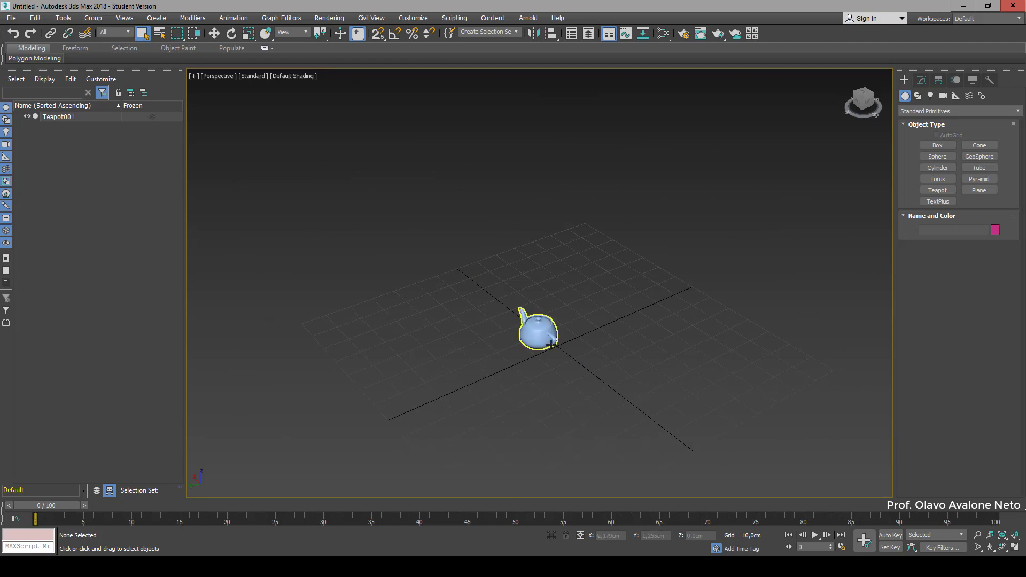
{"action": "scroll", "coordinate": [551, 345], "scroll_direction": "up", "scroll_amount": 2}
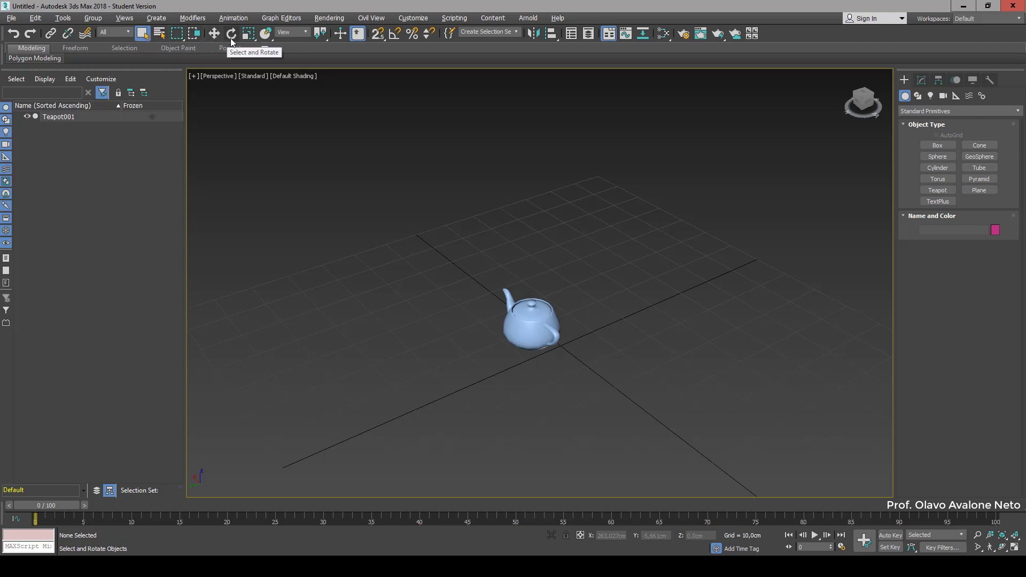
Move the teapot along the X and Y axes close to the grid origin, to about X 0.7 cm and Y -0.1 cm
{"action": "left_click", "coordinate": [213, 33]}
{"action": "left_click", "coordinate": [516, 329]}
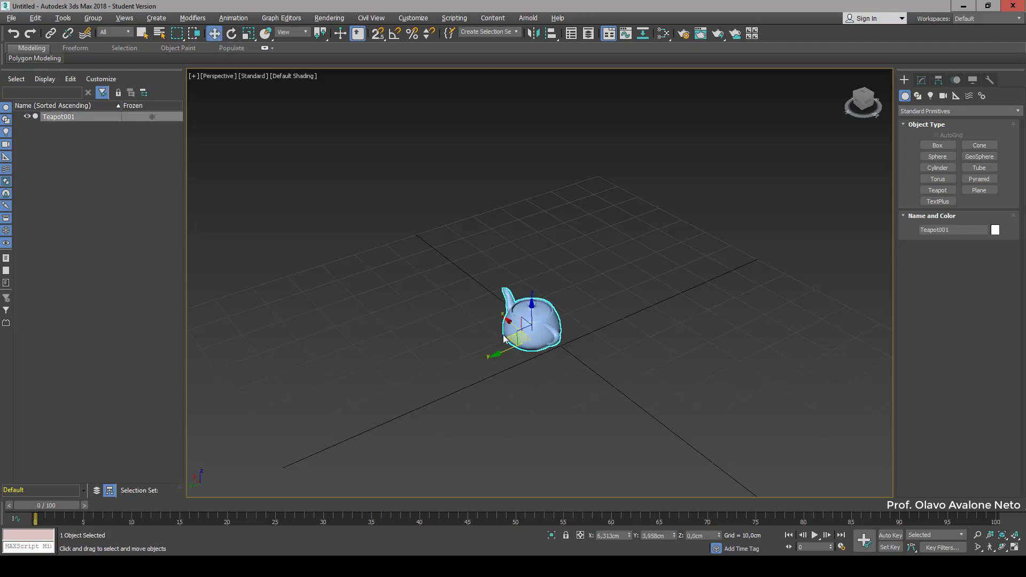
{"action": "scroll", "coordinate": [564, 345], "scroll_direction": "up", "scroll_amount": 5}
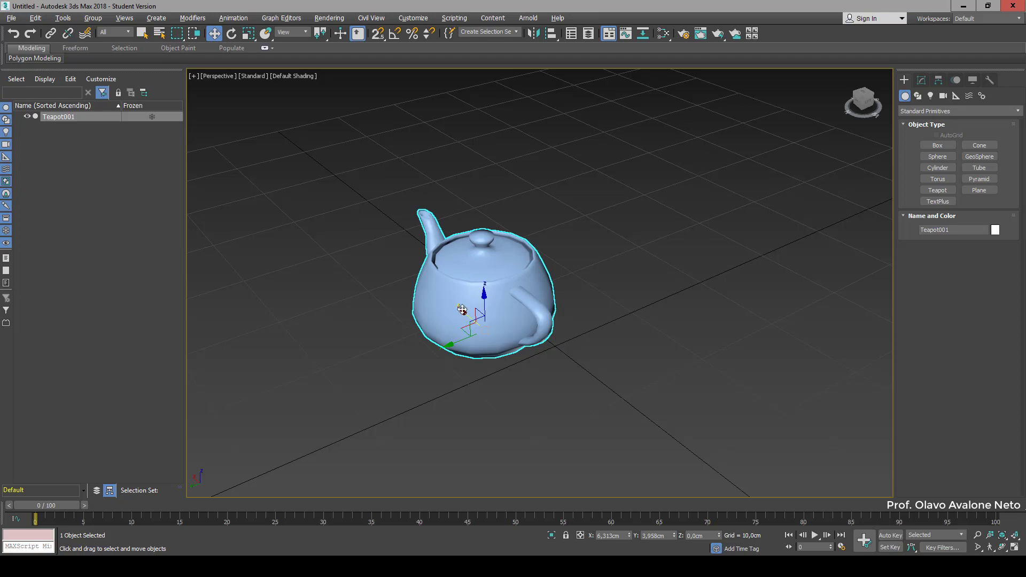
{"action": "left_click_drag", "start_coordinate": [462, 309], "coordinate": [534, 353]}
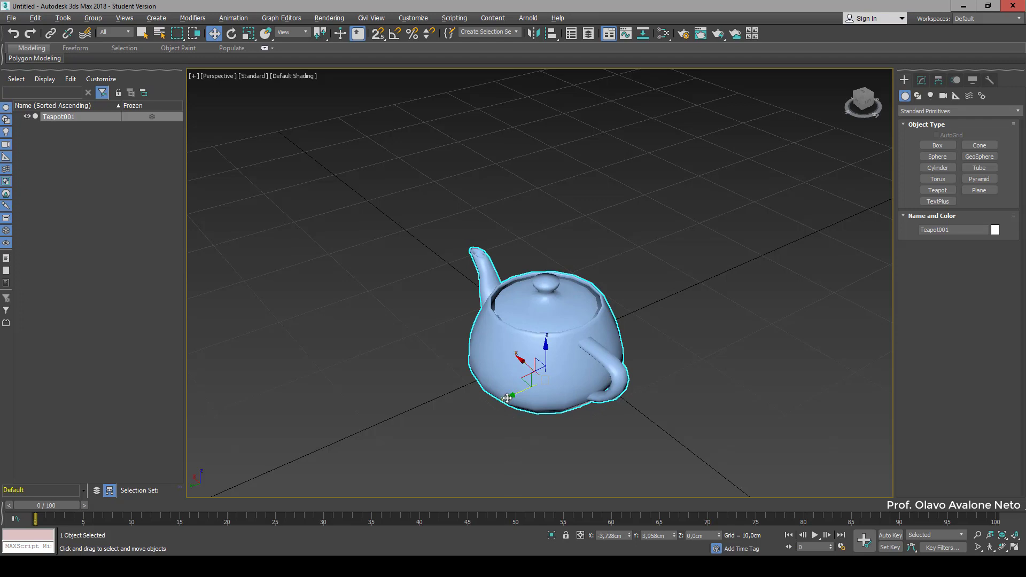
{"action": "mouse_move", "coordinate": [527, 403]}
{"action": "left_mouse_down"}
{"action": "mouse_move", "coordinate": [571, 386]}
{"action": "mouse_move", "coordinate": [541, 403]}
{"action": "left_mouse_up"}
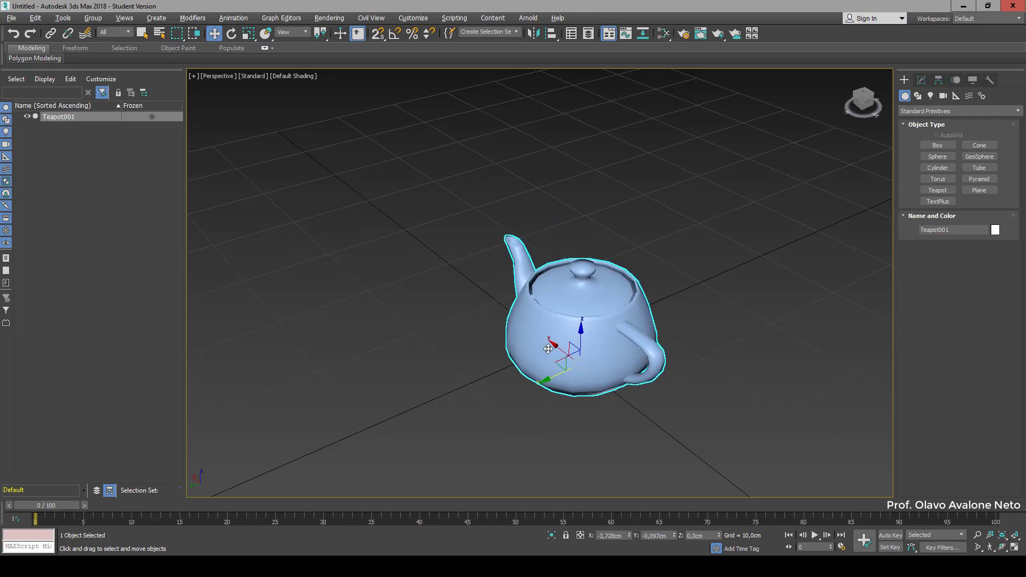
{"action": "left_click_drag", "start_coordinate": [553, 344], "coordinate": [529, 338]}
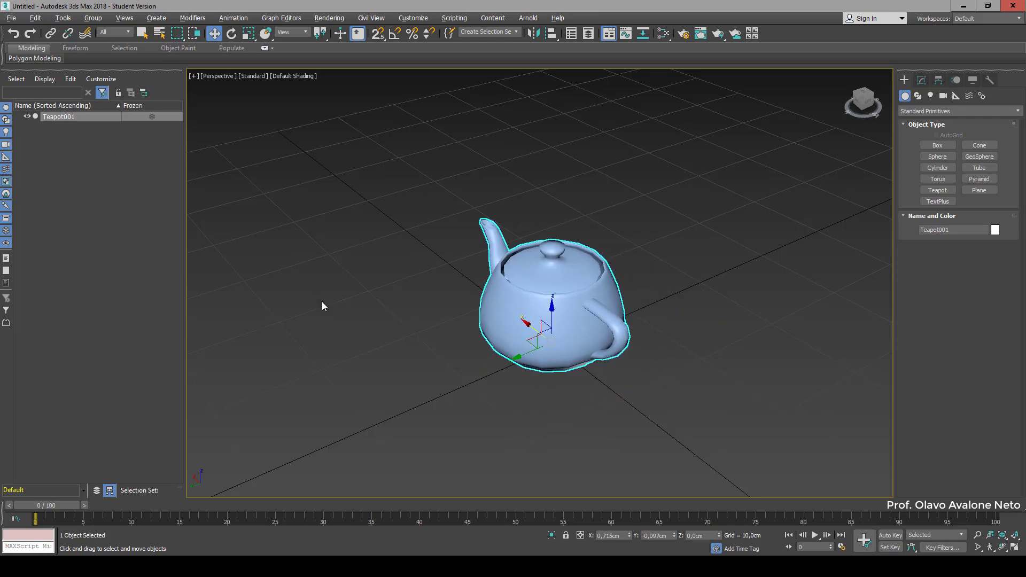
Move the teapot in the XY plane to about X 5.8 cm and Y 3.8 cm in a maximized Top viewport
{"action": "scroll", "coordinate": [342, 294], "scroll_direction": "down", "scroll_amount": 5}
{"action": "scroll", "coordinate": [404, 319], "scroll_direction": "up", "scroll_amount": 5}
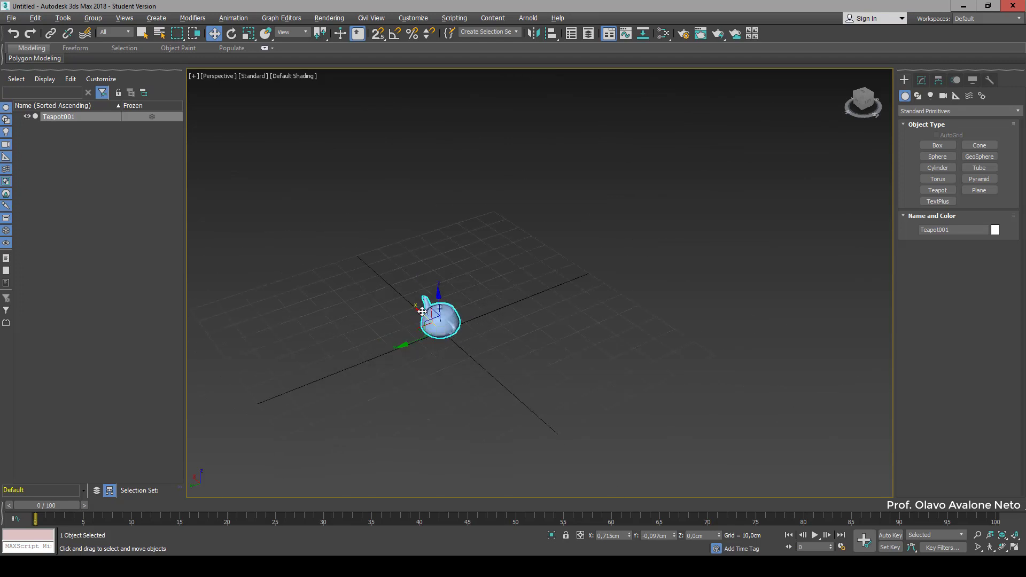
{"action": "key", "text": "z"}
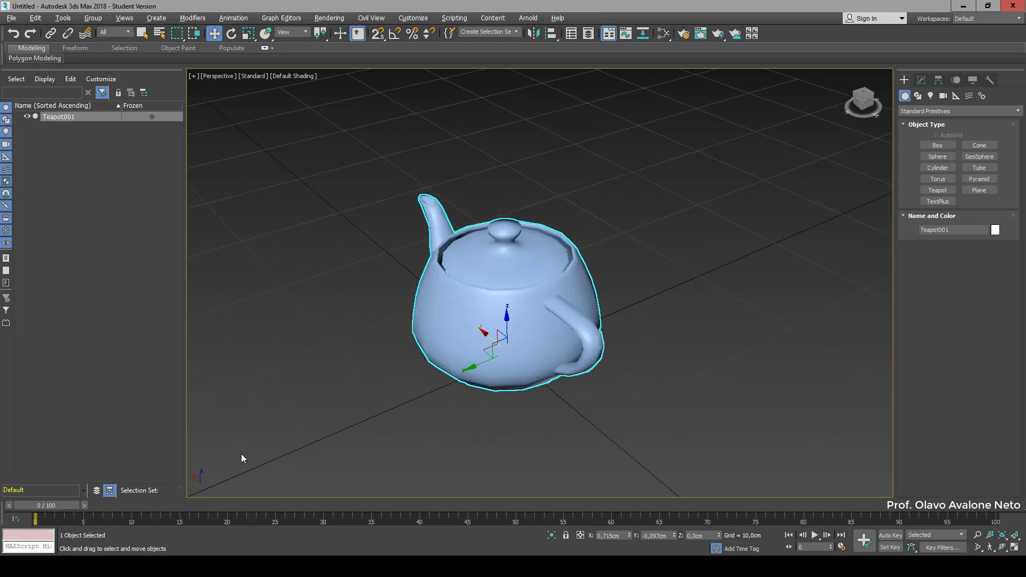
{"action": "key", "text": "alt+w"}
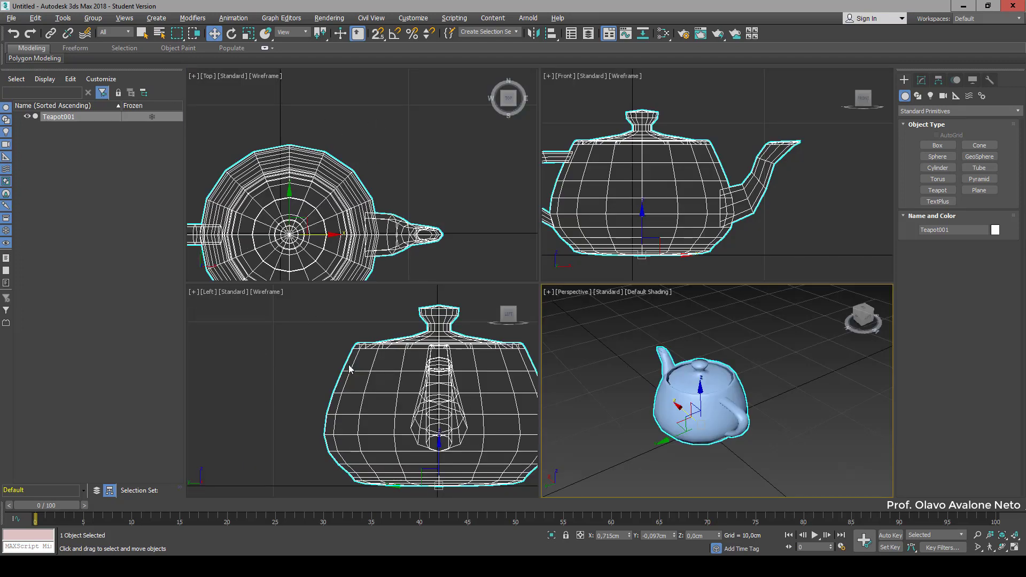
{"action": "left_click", "coordinate": [403, 155]}
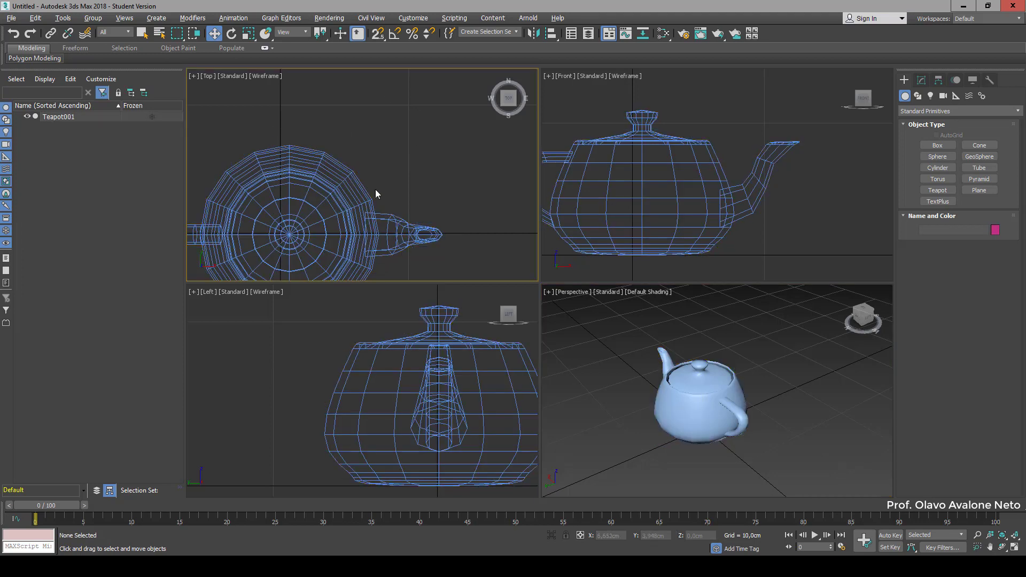
{"action": "key", "text": "alt+w"}
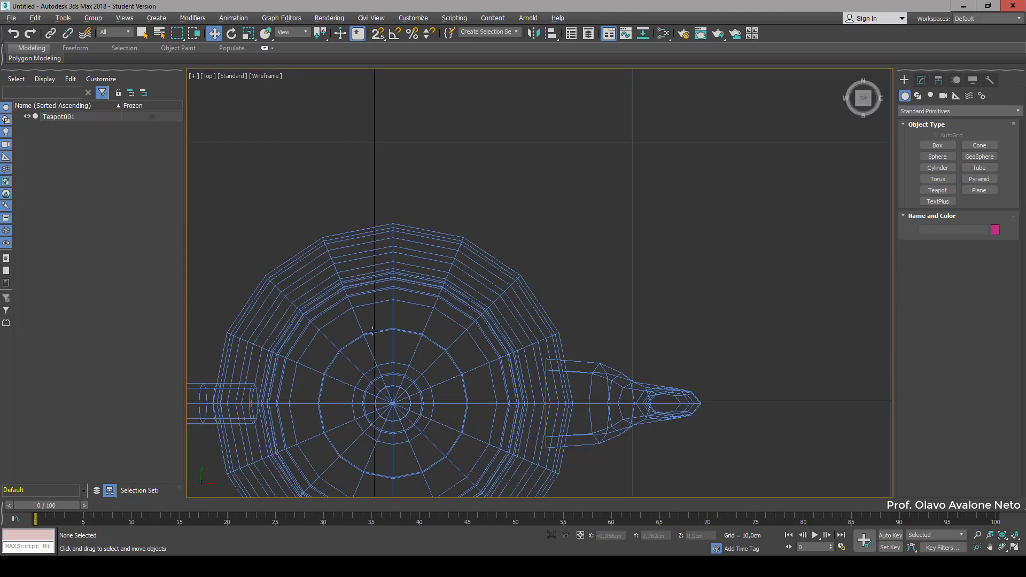
{"action": "left_click", "coordinate": [369, 342]}
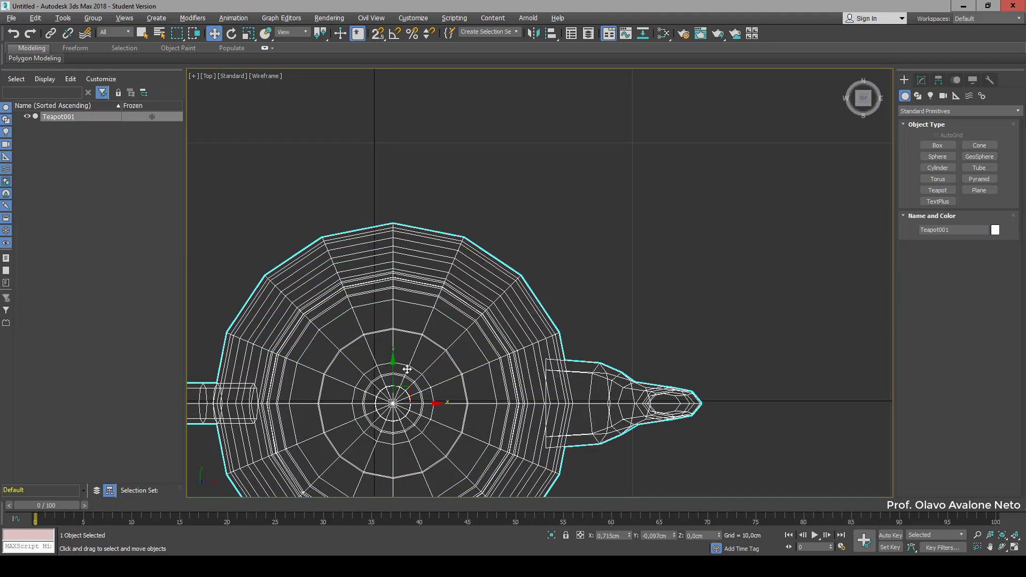
{"action": "left_click_drag", "start_coordinate": [409, 394], "coordinate": [529, 293]}
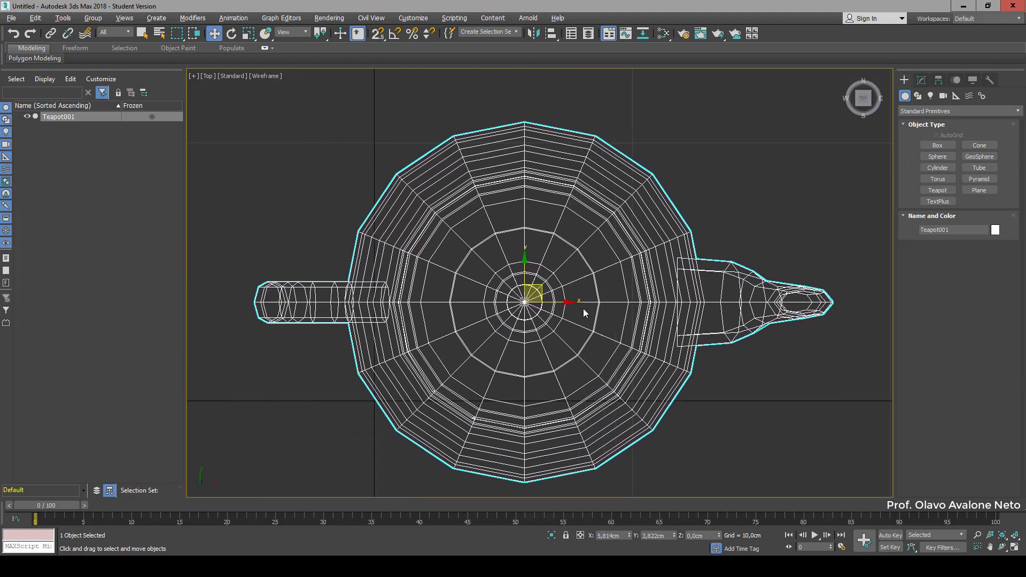
Restore the four-viewport layout, deselect the teapot and maximize the Perspective viewport
{"action": "key", "text": "alt+w"}
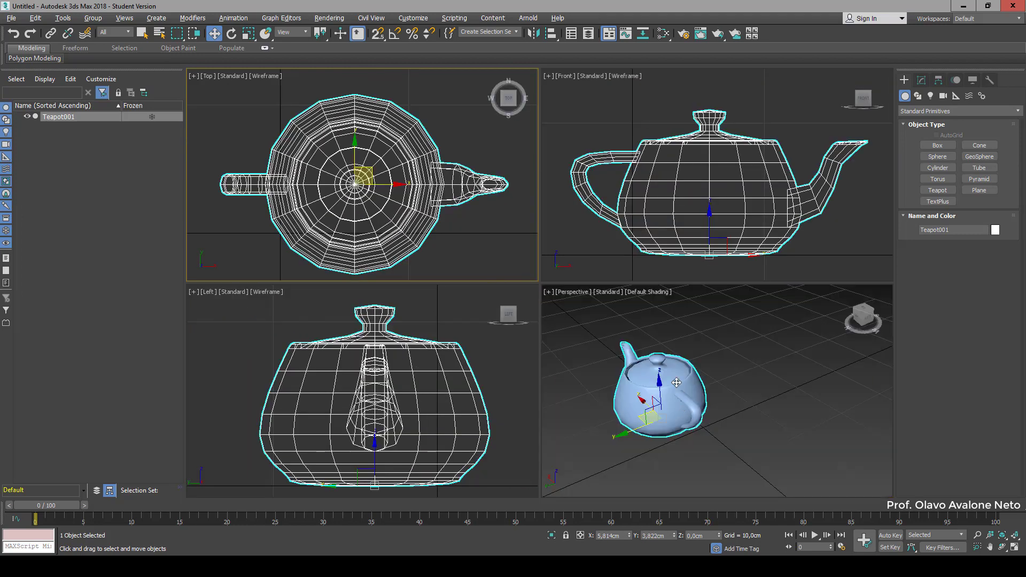
{"action": "left_click", "coordinate": [747, 329]}
{"action": "key", "text": "alt+w"}
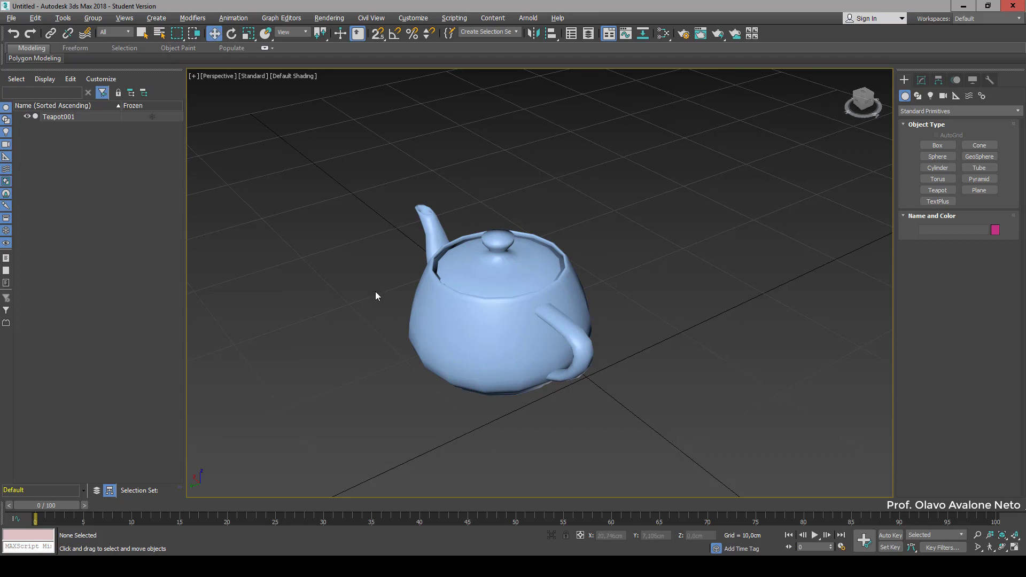
Switch through the Scale, Move and Rotate tools, select the teapot with Scale, and finish with the Select Object tool active
{"action": "key", "text": "r"}
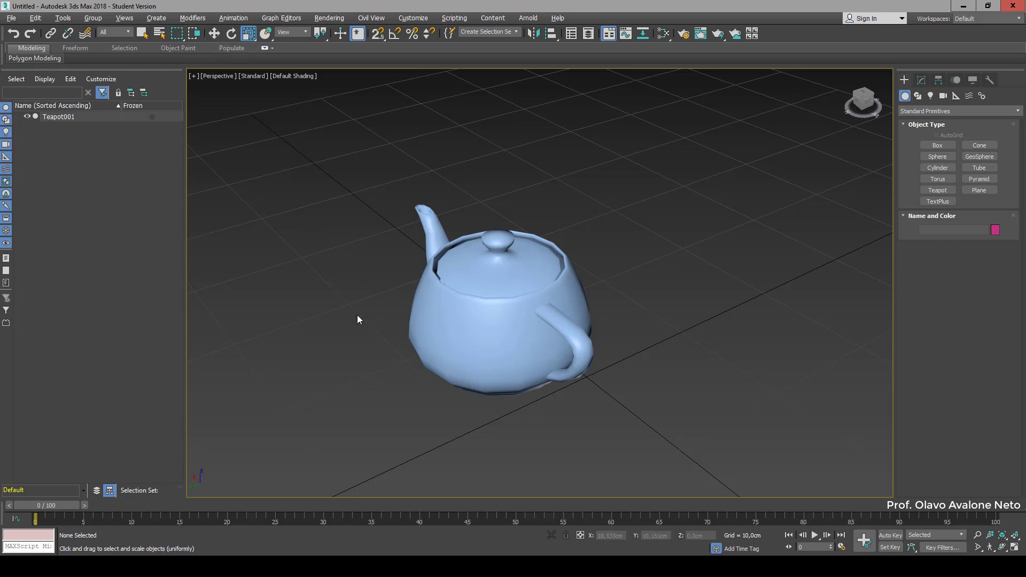
{"action": "key", "text": "w"}
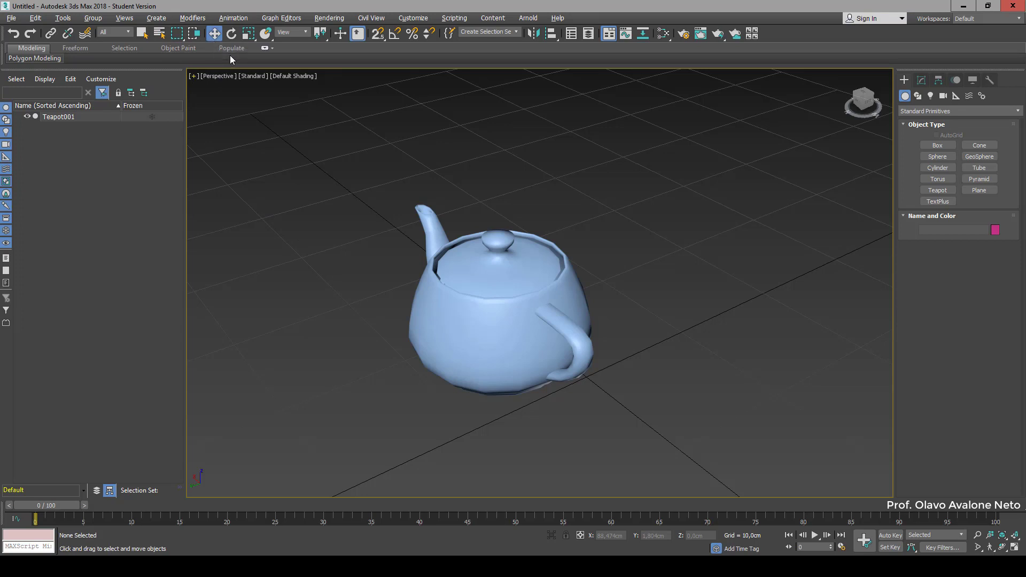
{"action": "left_click", "coordinate": [231, 36]}
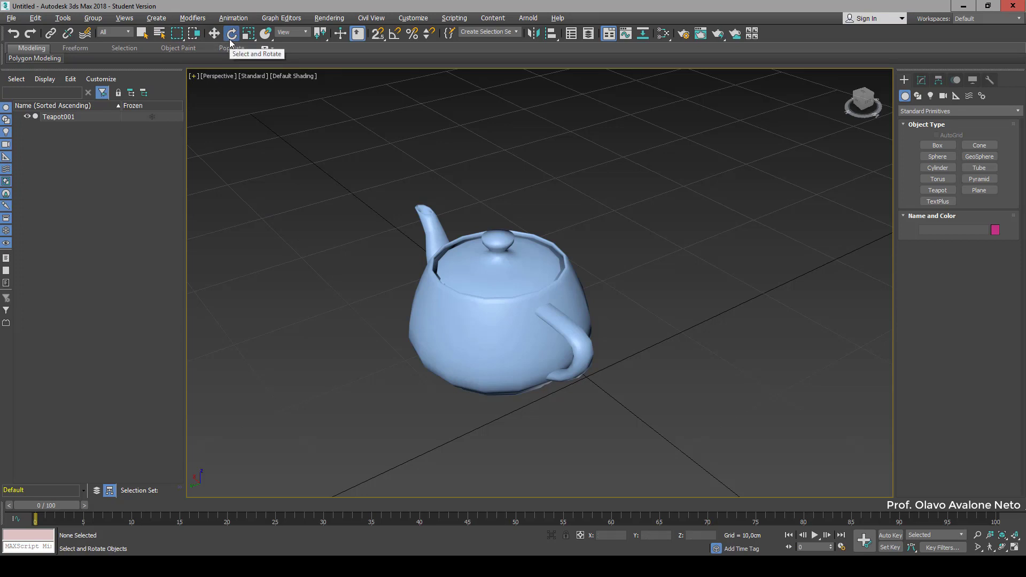
{"action": "left_click", "coordinate": [248, 38]}
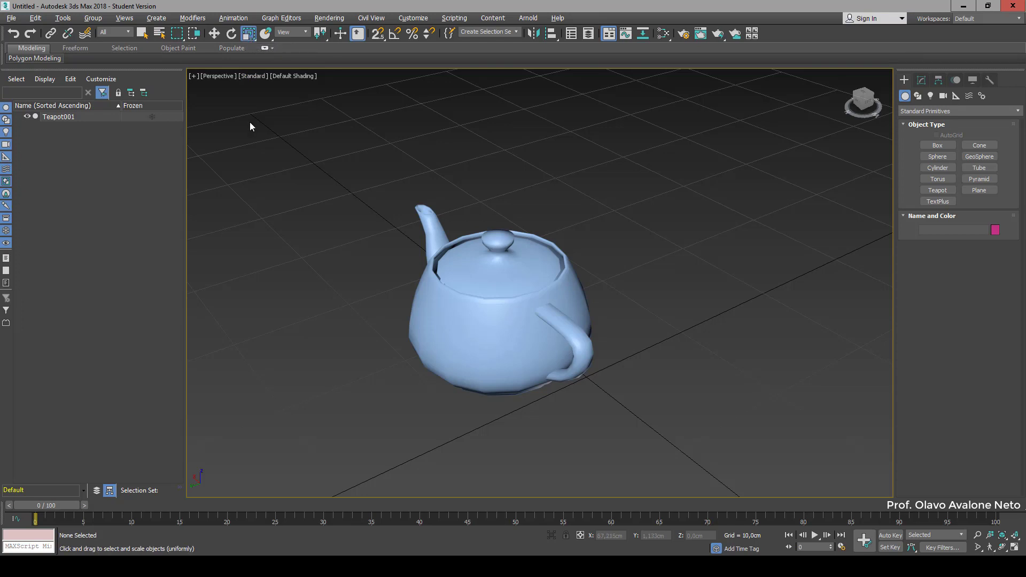
{"action": "left_click", "coordinate": [420, 361]}
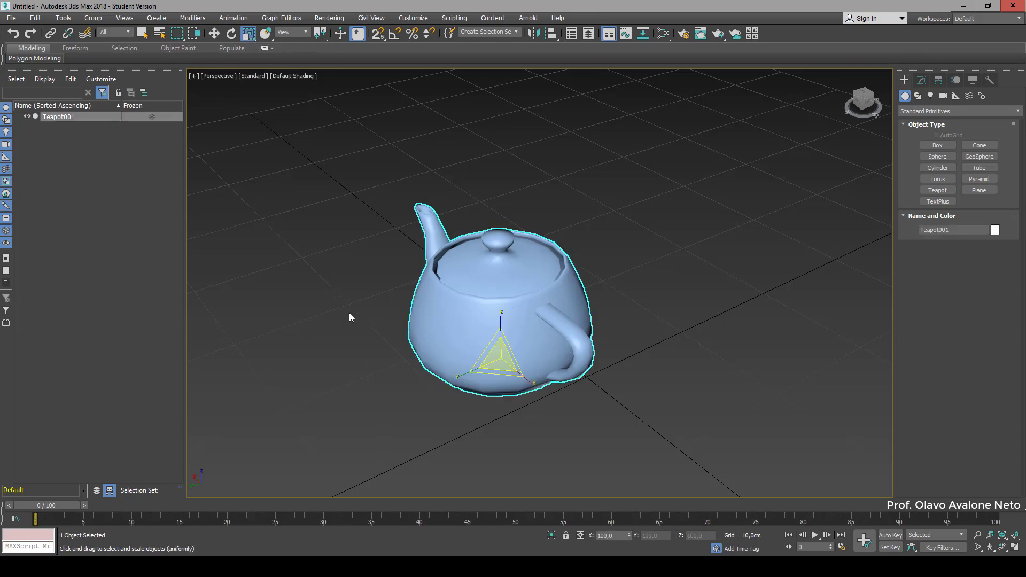
{"action": "left_click", "coordinate": [142, 33]}
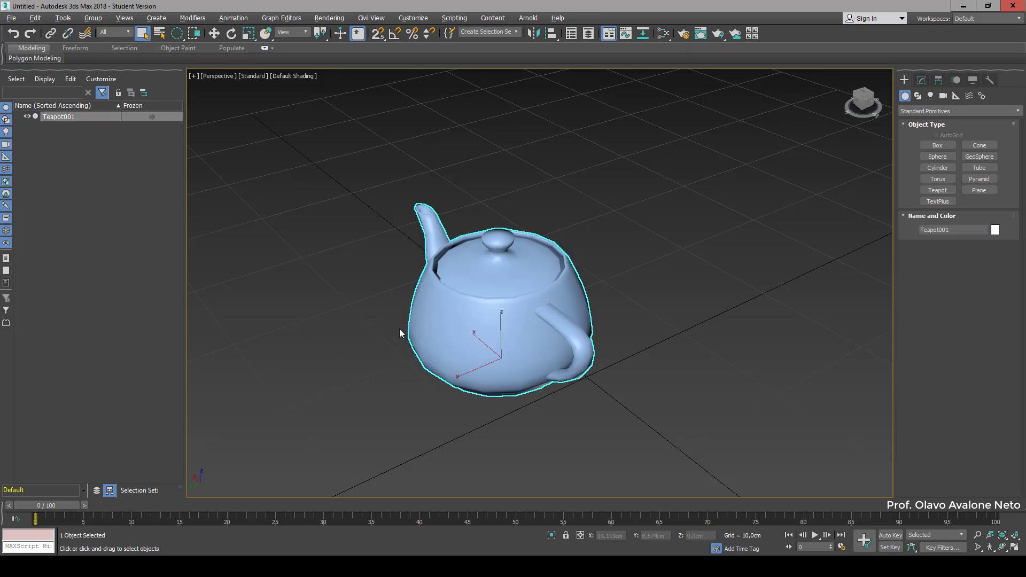
Toggle Render Setup on and off, and return from the zoomed-out Perspective viewport to the four-viewport layout
{"action": "scroll", "coordinate": [399, 329], "scroll_direction": "down", "scroll_amount": 5}
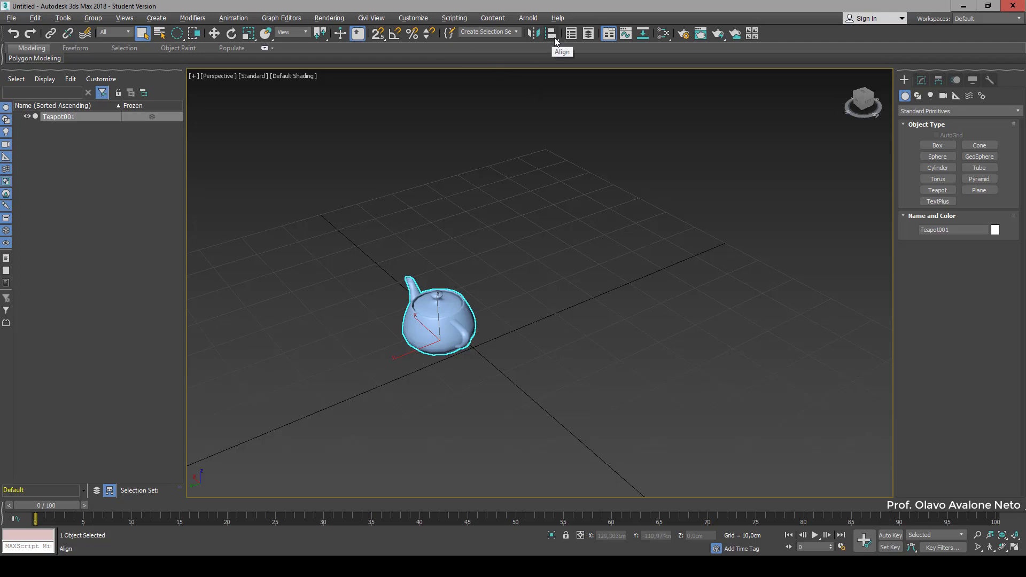
{"action": "left_click", "coordinate": [664, 35]}
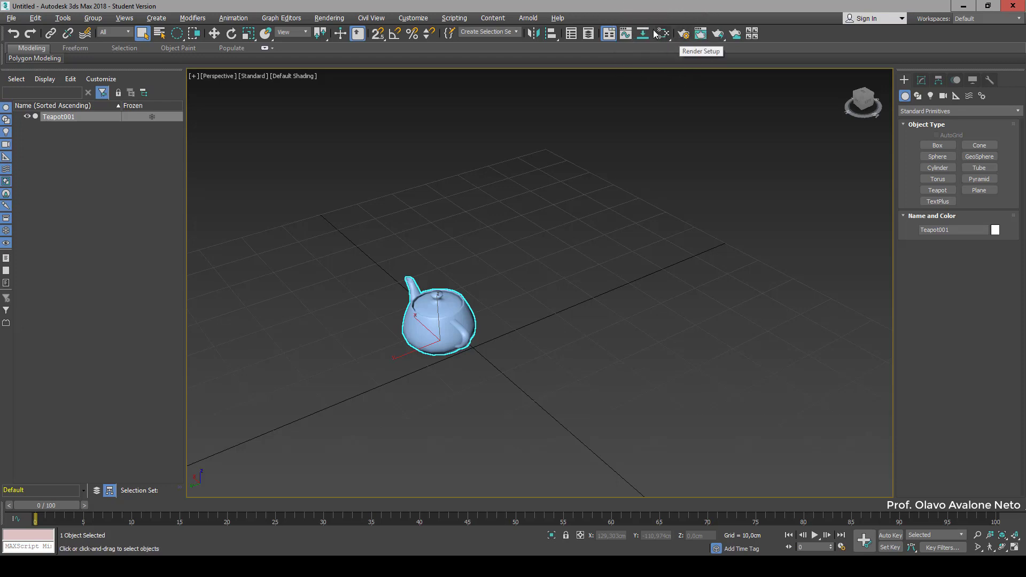
{"action": "left_click", "coordinate": [686, 40]}
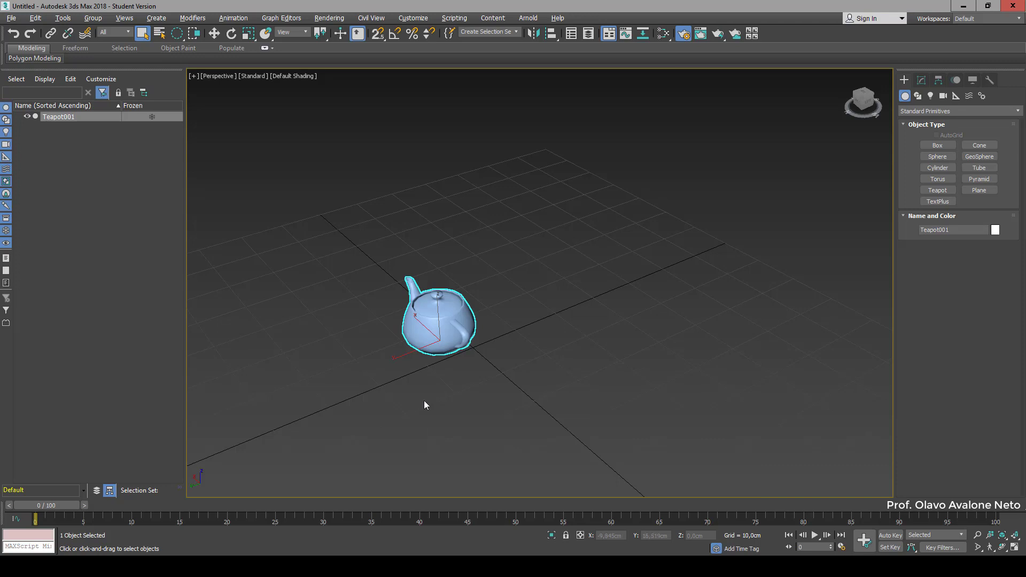
{"action": "left_click", "coordinate": [683, 34]}
{"action": "key", "text": "alt+w"}
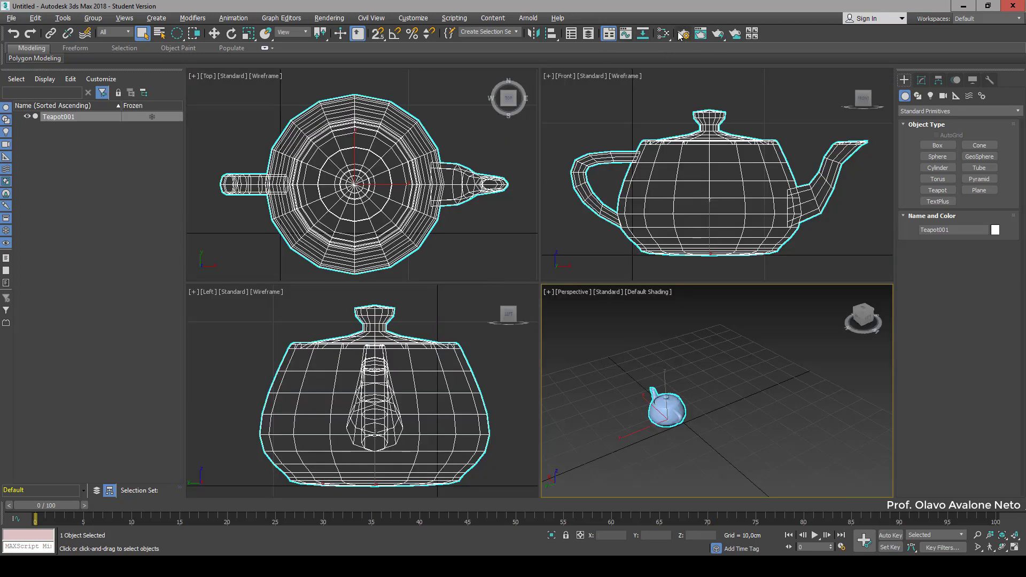
Open the Slate Material Editor, look over its material and map lists, and close it
{"action": "left_click", "coordinate": [669, 40]}
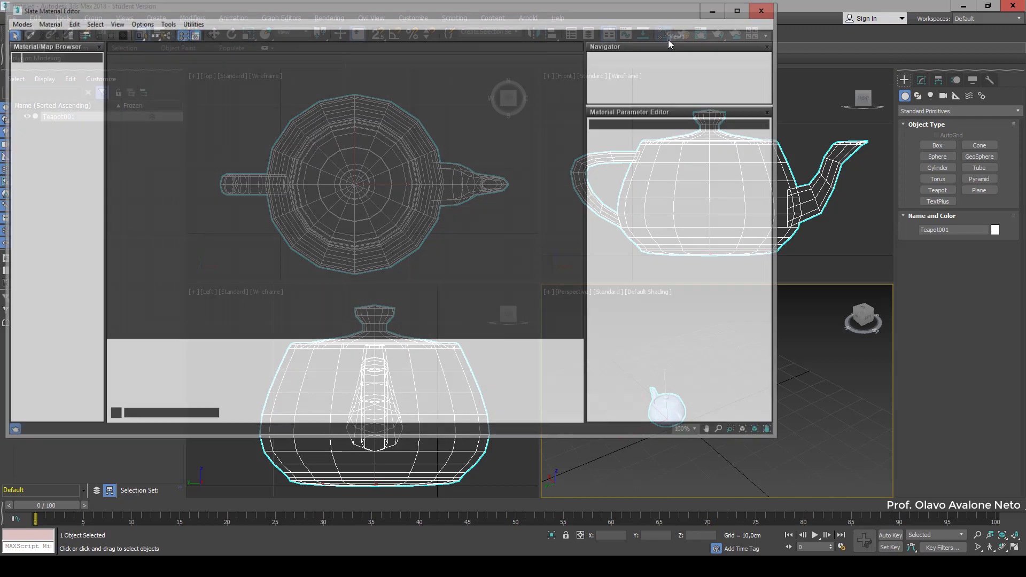
{"action": "left_click_drag", "start_coordinate": [628, 8], "coordinate": [651, 104]}
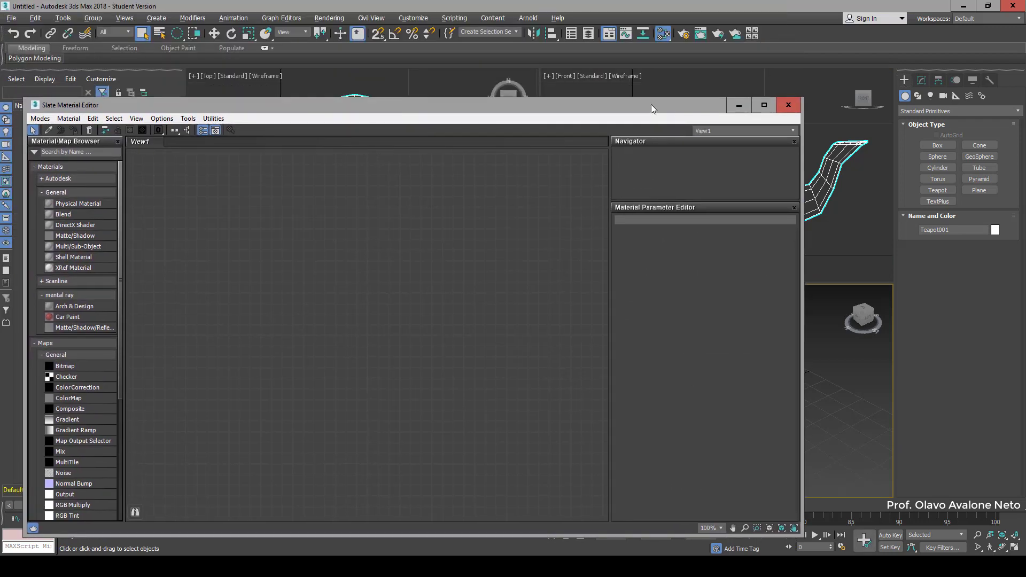
{"action": "left_click", "coordinate": [788, 105]}
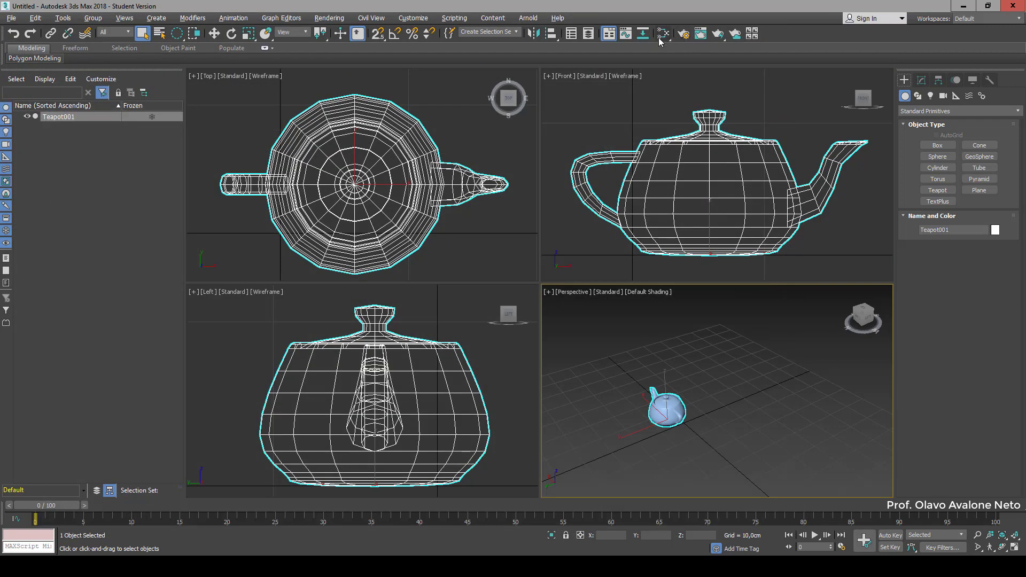
Open the Rendered Frame Window, toggle Render Setup off again and place the frame window clear of the teapot in the Perspective viewport
{"action": "left_click", "coordinate": [683, 34]}
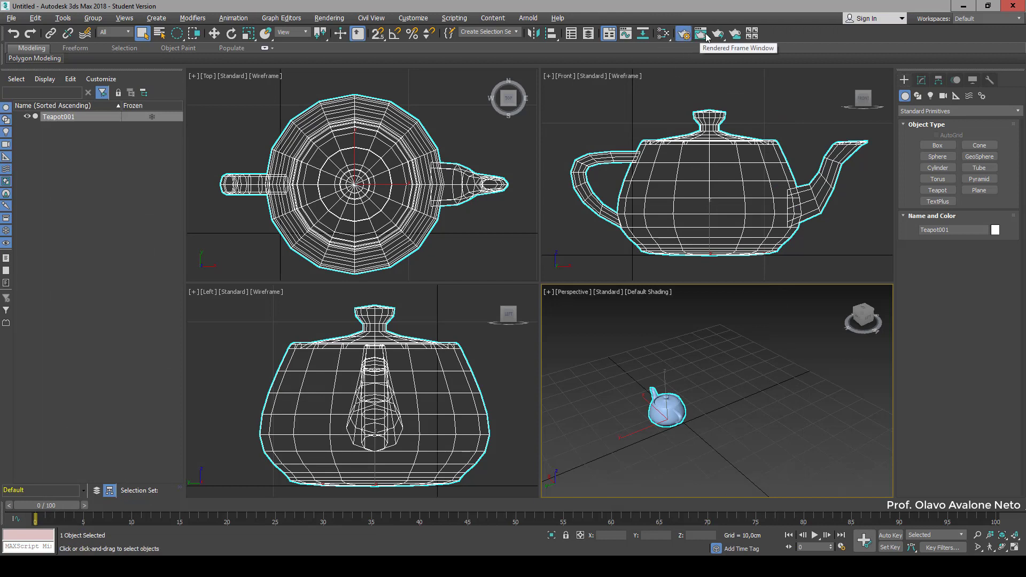
{"action": "left_click", "coordinate": [701, 34]}
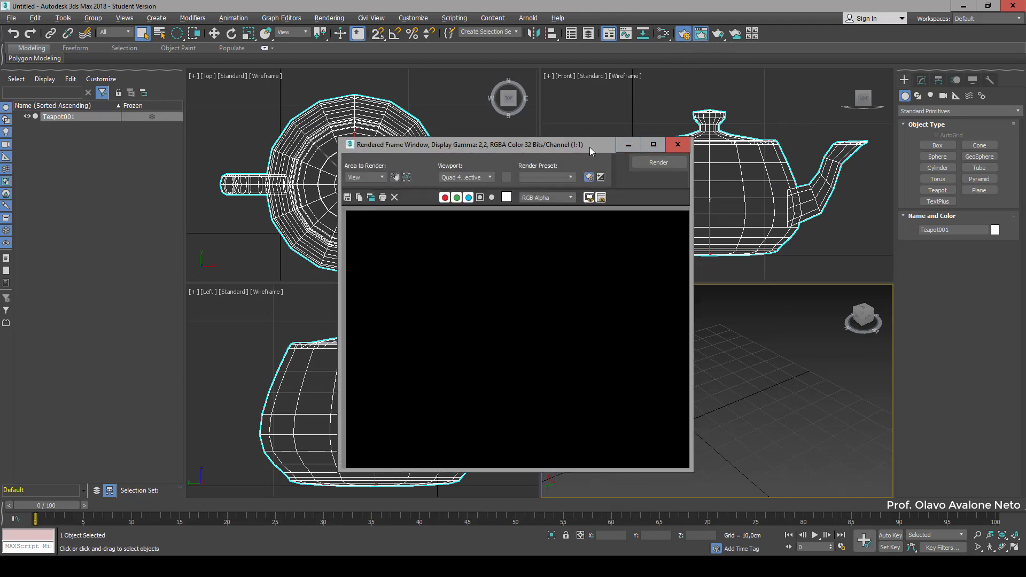
{"action": "left_click_drag", "start_coordinate": [590, 151], "coordinate": [508, 71]}
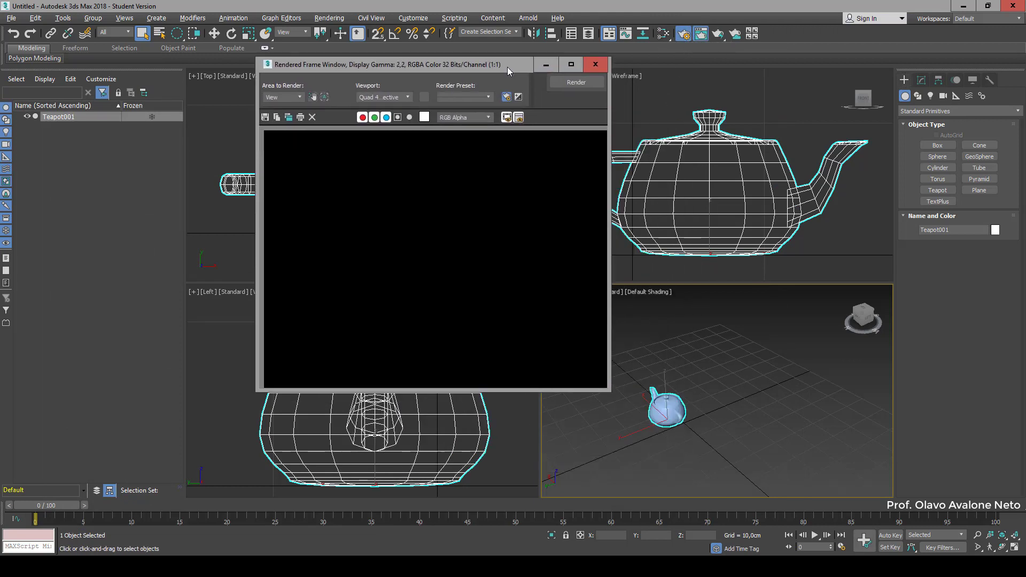
{"action": "left_click", "coordinate": [684, 35]}
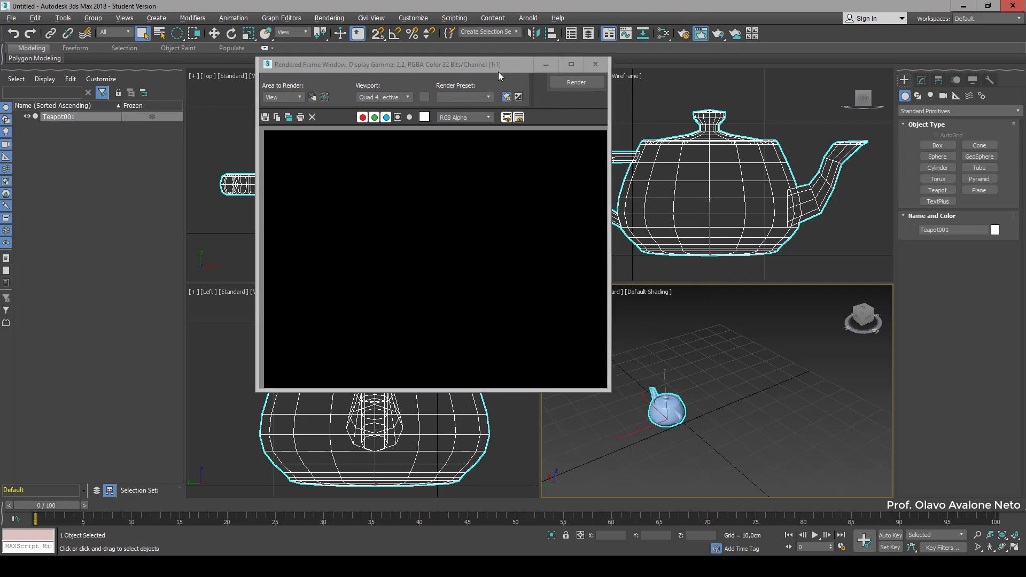
{"action": "left_click_drag", "start_coordinate": [513, 63], "coordinate": [537, 71]}
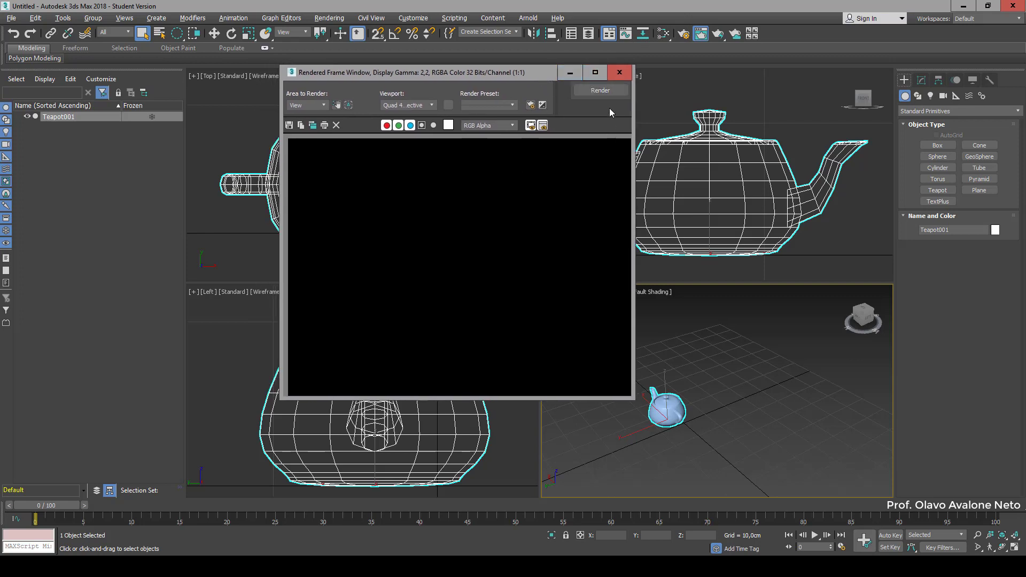
Render the Perspective viewport, inspect the rendered teapot up close and close the Rendered Frame Window
{"action": "left_click", "coordinate": [618, 94]}
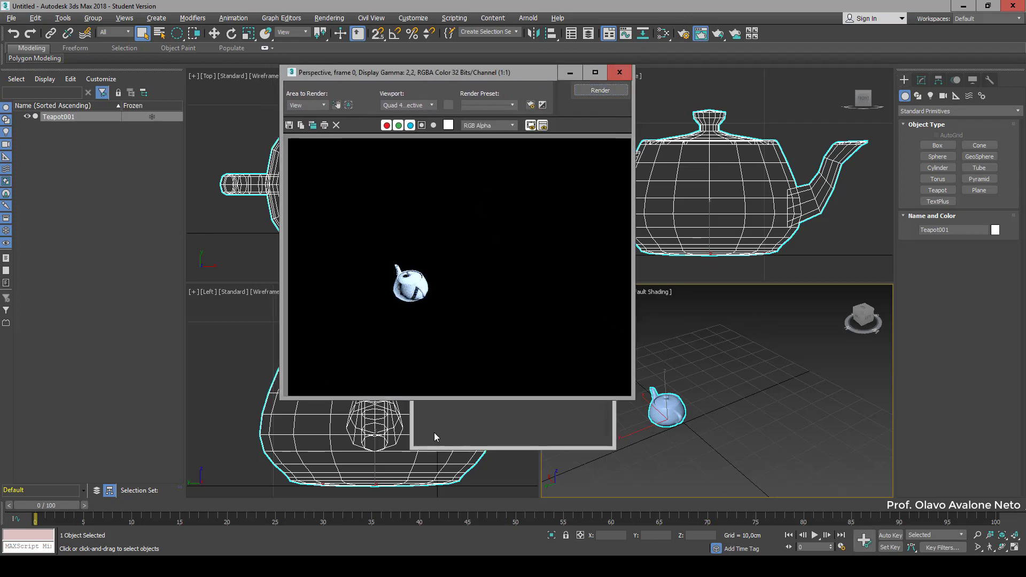
{"action": "scroll", "coordinate": [443, 304], "scroll_direction": "up", "scroll_amount": 2}
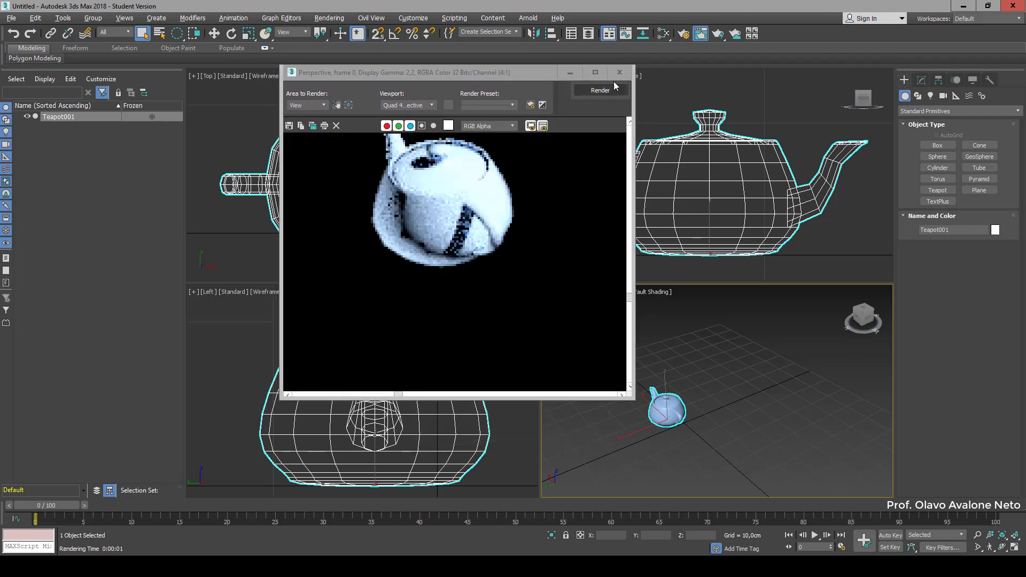
{"action": "left_click", "coordinate": [619, 73]}
Rotate the teapot about 87.5 degrees around the Z axis in the Perspective viewport
{"action": "scroll", "coordinate": [674, 428], "scroll_direction": "up", "scroll_amount": 3}
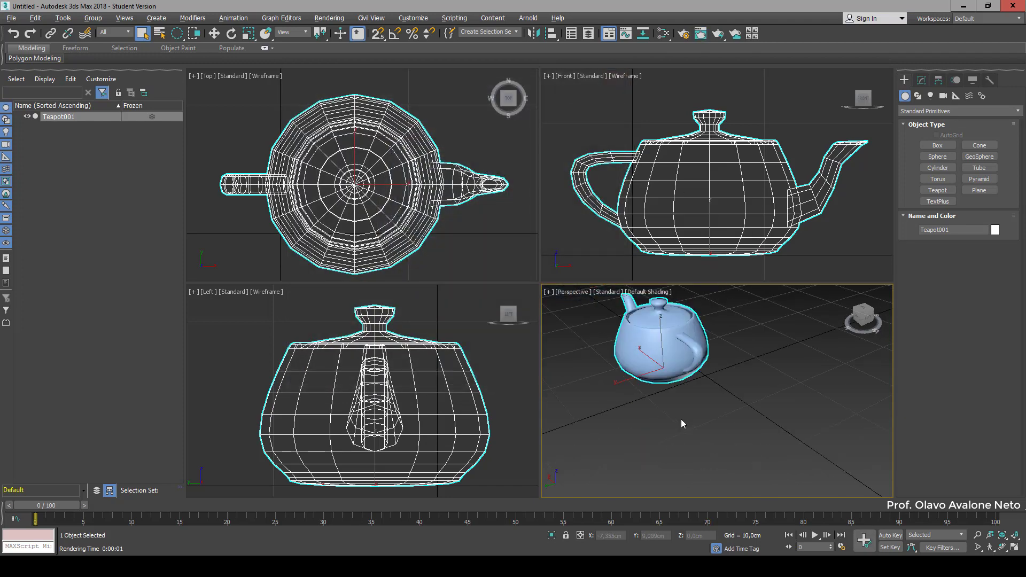
{"action": "left_click", "coordinate": [681, 419]}
{"action": "key", "text": "z"}
{"action": "mouse_move", "coordinate": [861, 317]}
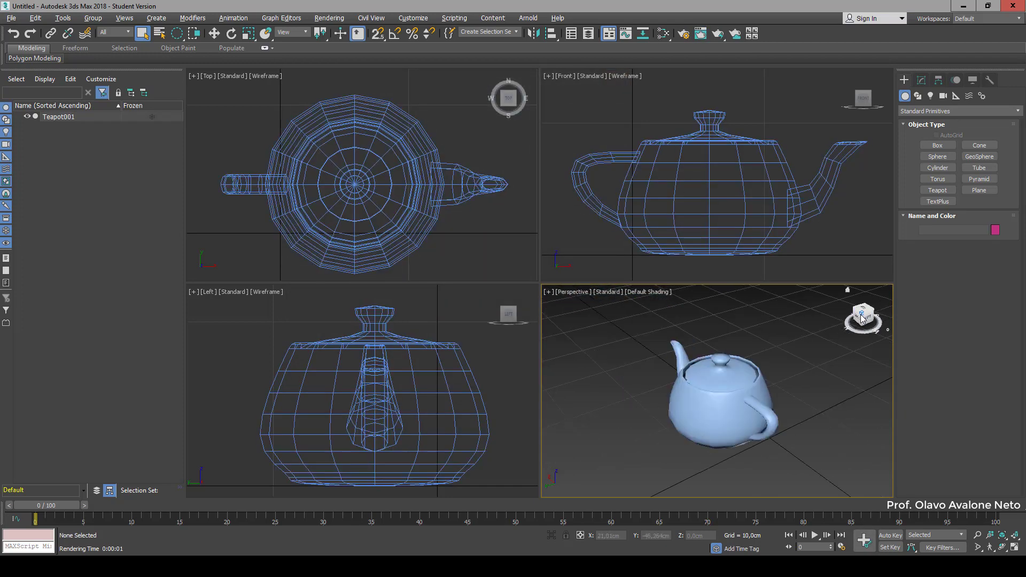
{"action": "left_click_drag", "start_coordinate": [861, 317], "coordinate": [874, 320]}
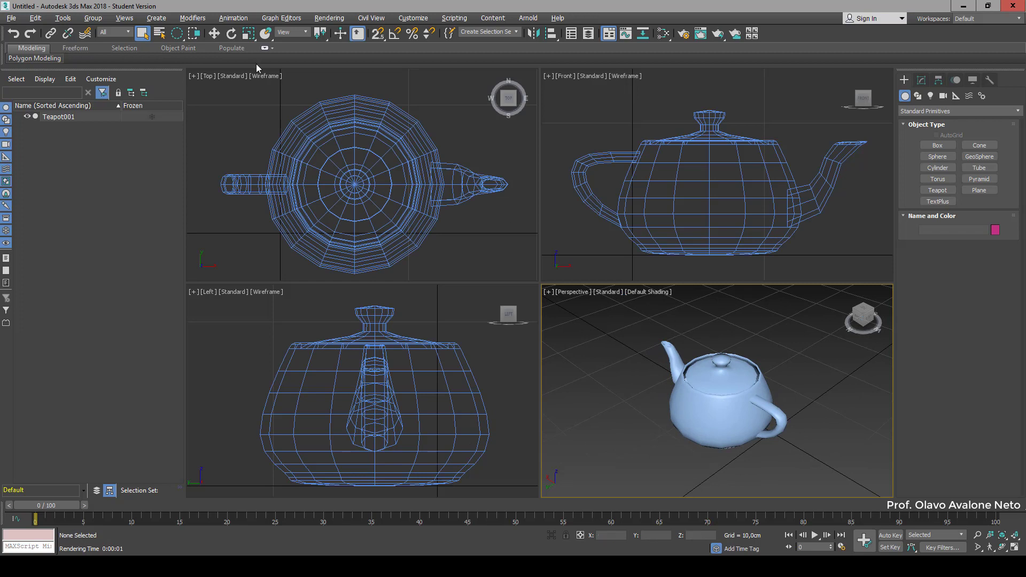
{"action": "left_click", "coordinate": [231, 33]}
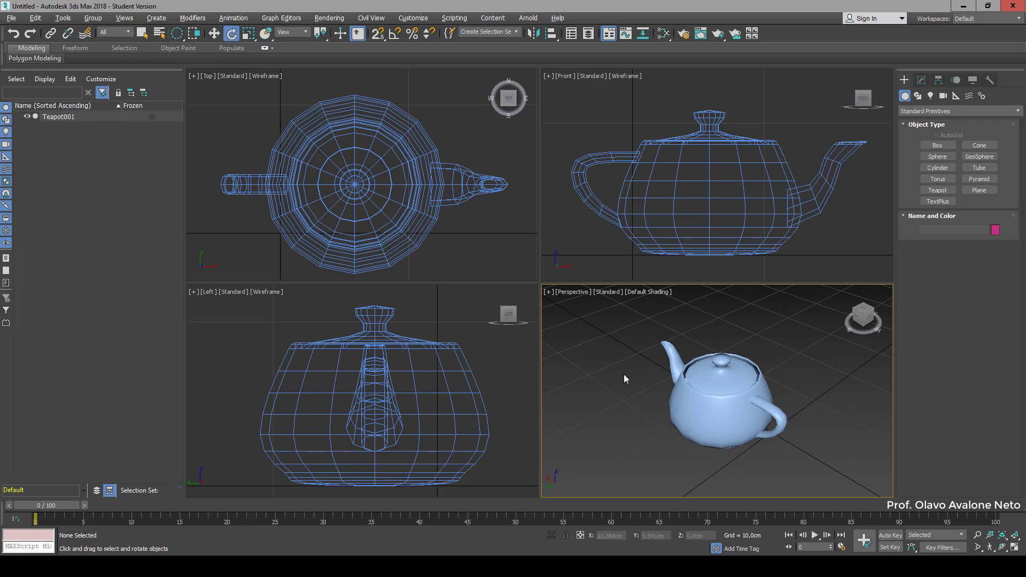
{"action": "left_click", "coordinate": [703, 406]}
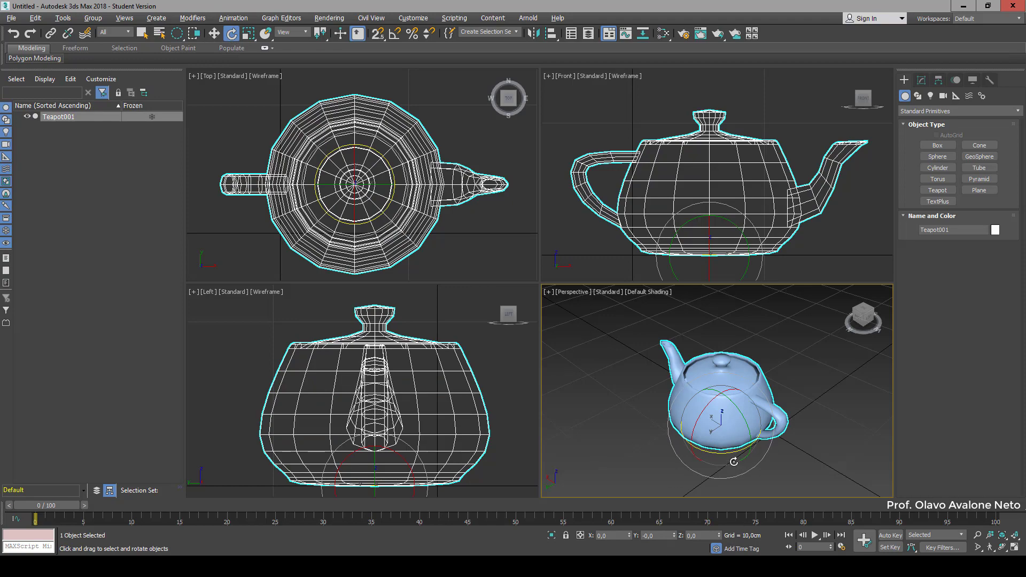
{"action": "left_click_drag", "start_coordinate": [728, 454], "coordinate": [813, 402]}
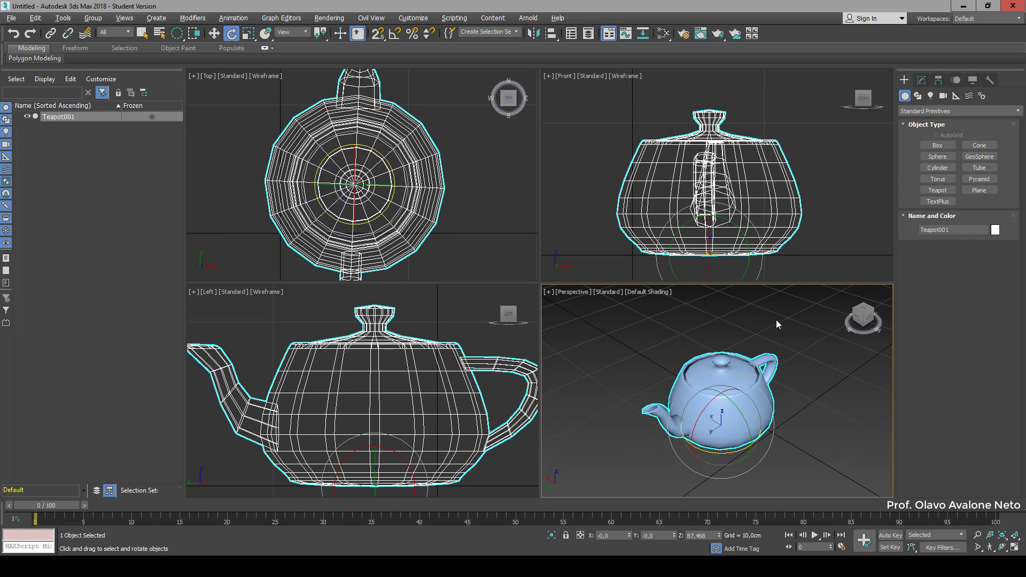
Deselect the teapot, view the previous render in the Rendered Frame Window and close that window
{"action": "key", "text": "q"}
{"action": "left_click", "coordinate": [816, 391]}
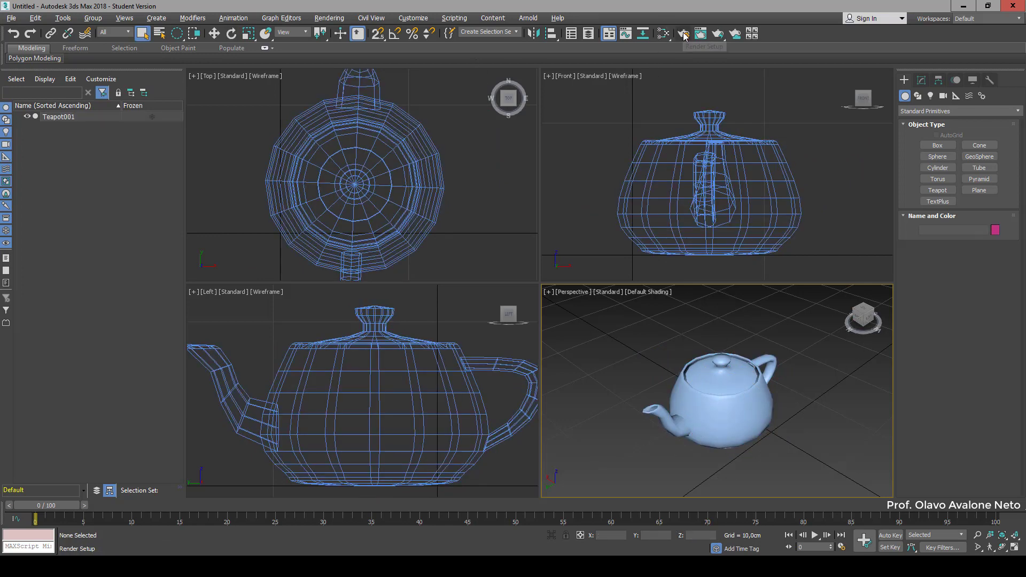
{"action": "left_click", "coordinate": [700, 33]}
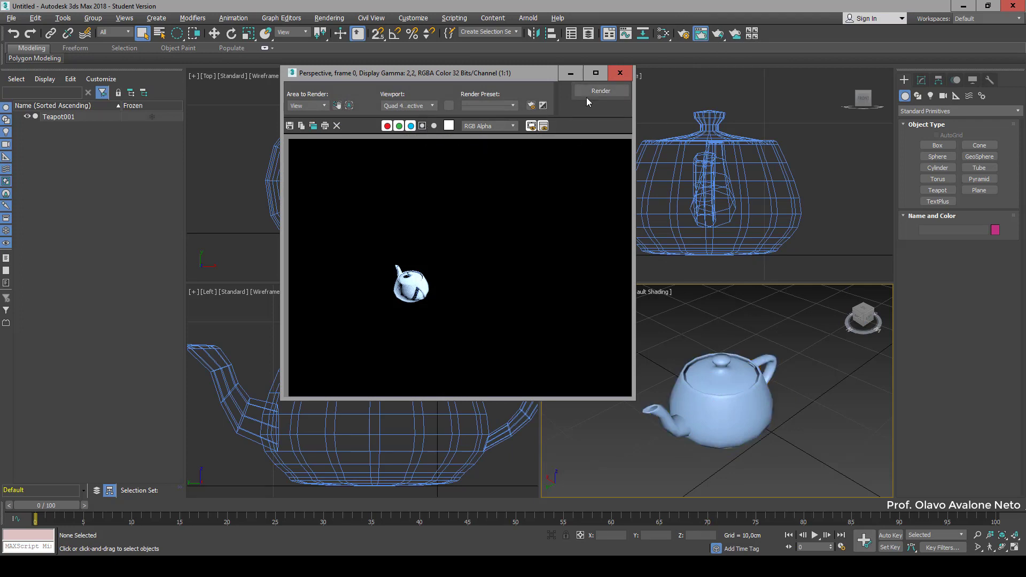
{"action": "left_click", "coordinate": [620, 72]}
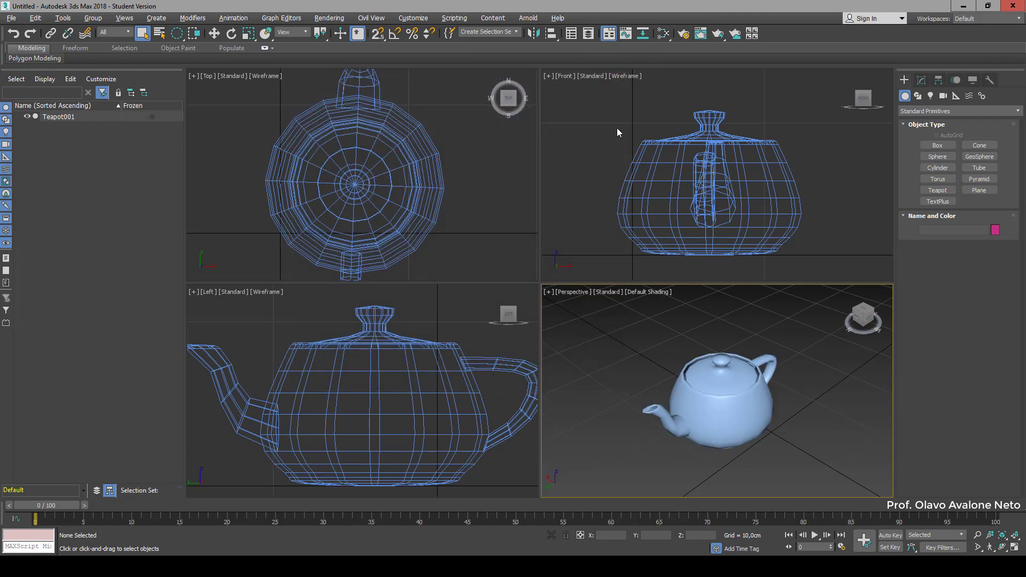
Turn on Render Setup and look for its window among the open application windows
{"action": "left_click", "coordinate": [684, 35]}
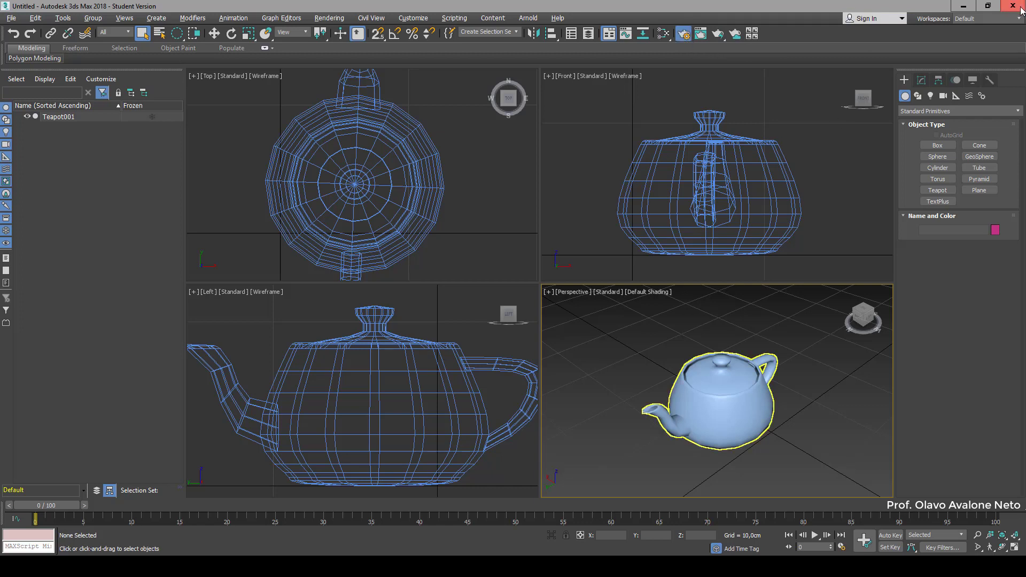
{"action": "key", "text": "alt+Tab"}
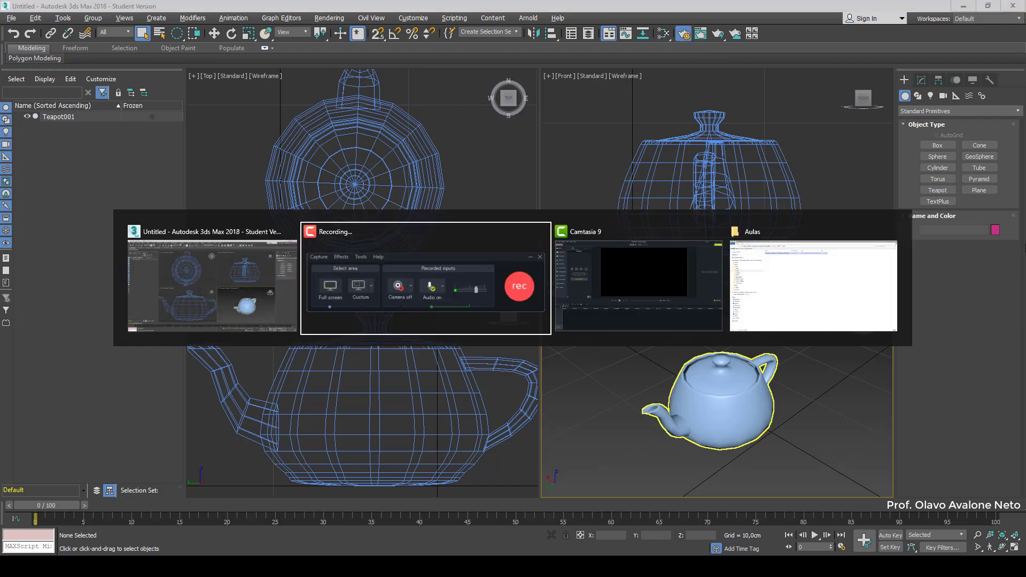
{"action": "key", "text": "Tab"}
{"action": "key", "text": "Tab"}
{"action": "key", "text": "Tab"}
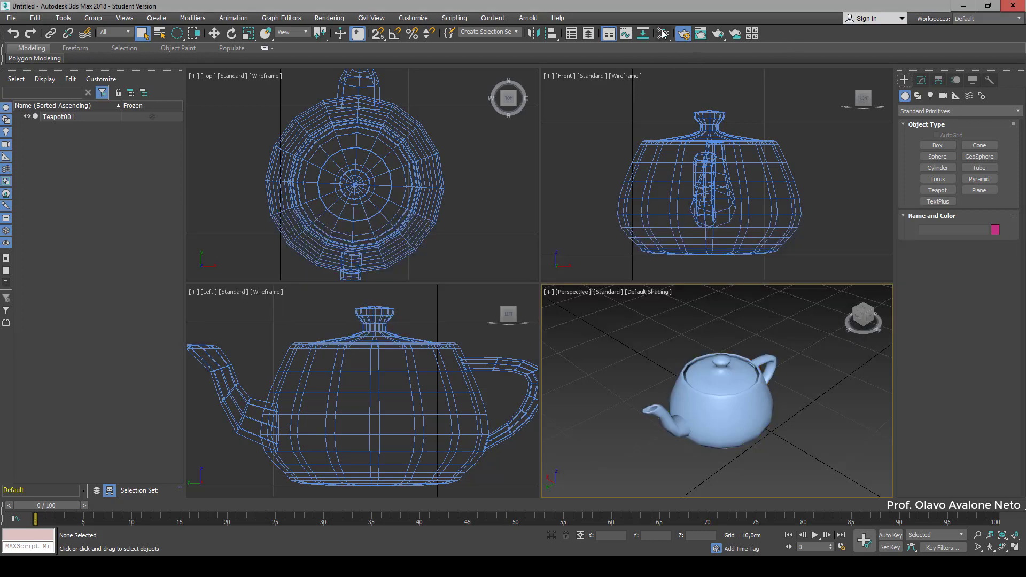
Render the Perspective viewport, move the frame window aside to view the result and close it
{"action": "left_click", "coordinate": [723, 40]}
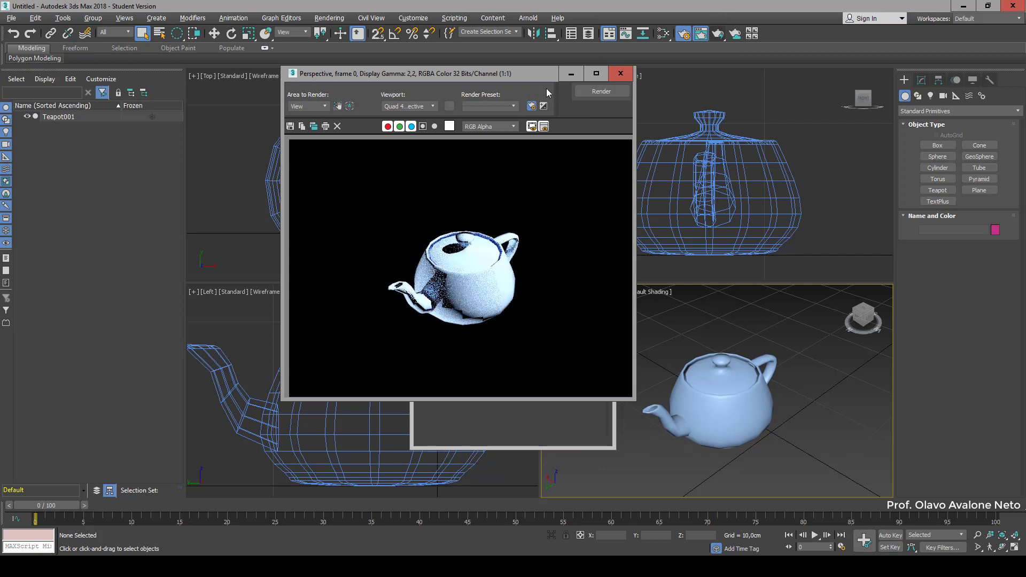
{"action": "left_click_drag", "start_coordinate": [530, 75], "coordinate": [773, 79]}
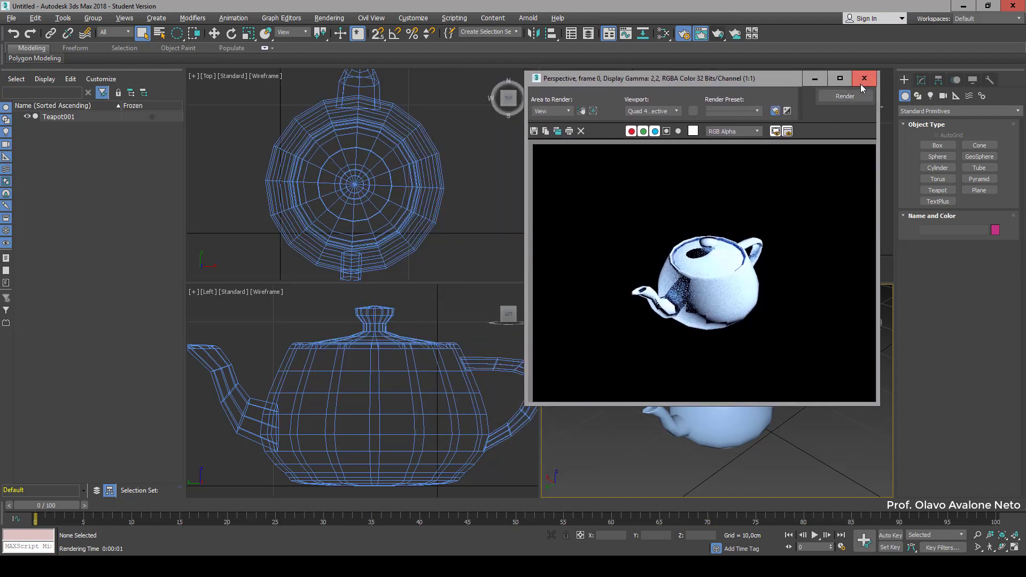
{"action": "left_click", "coordinate": [864, 78]}
Toggle Render Setup off and on, render the Perspective viewport again and close the Rendered Frame Window
{"action": "left_click", "coordinate": [685, 35]}
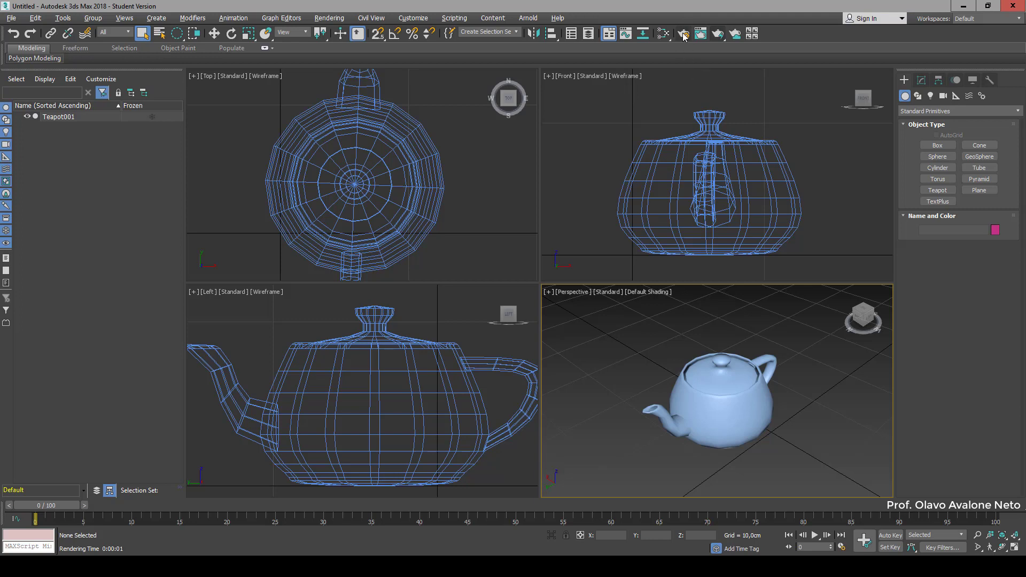
{"action": "left_click", "coordinate": [684, 35]}
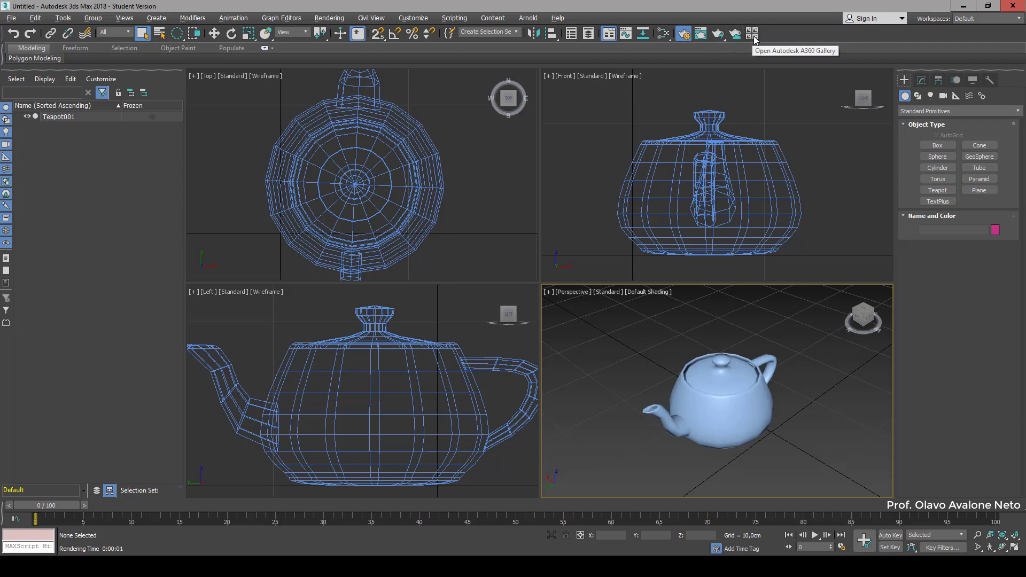
{"action": "left_click", "coordinate": [724, 41]}
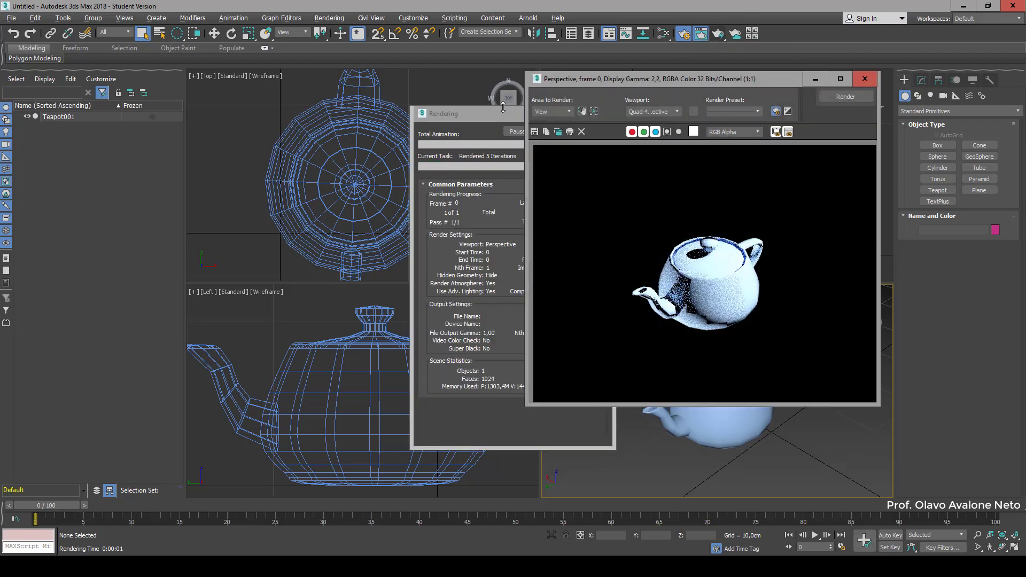
{"action": "left_click_drag", "start_coordinate": [475, 101], "coordinate": [310, 96]}
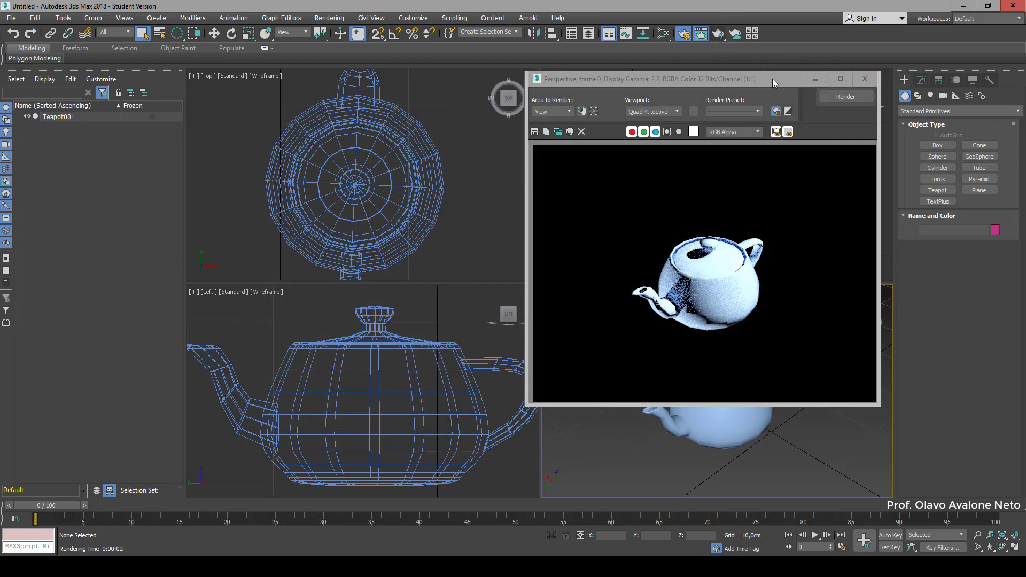
{"action": "left_click", "coordinate": [864, 78]}
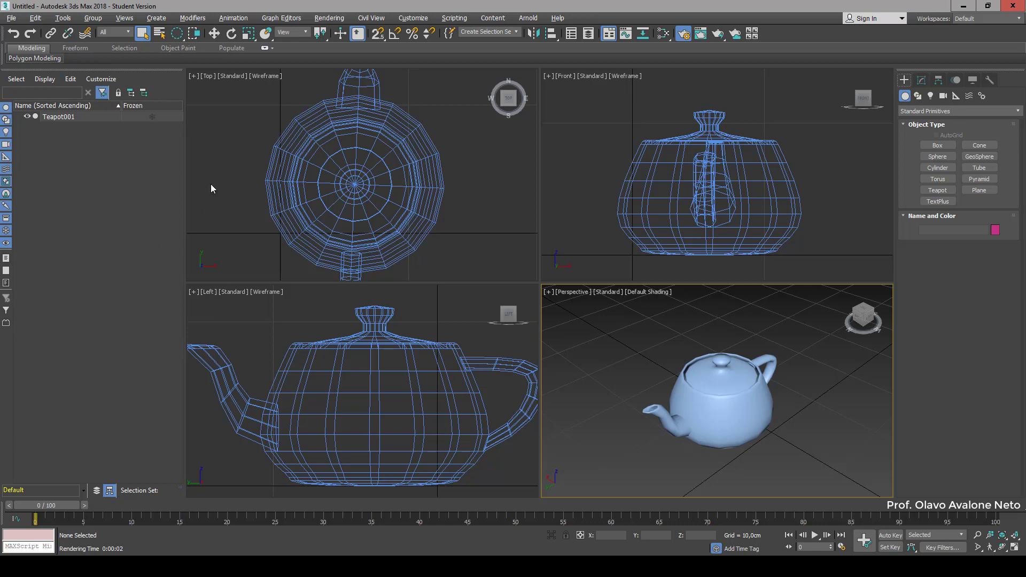
Hide the teapot through its visibility setting in the scene's object list and show it again
{"action": "left_click", "coordinate": [27, 117]}
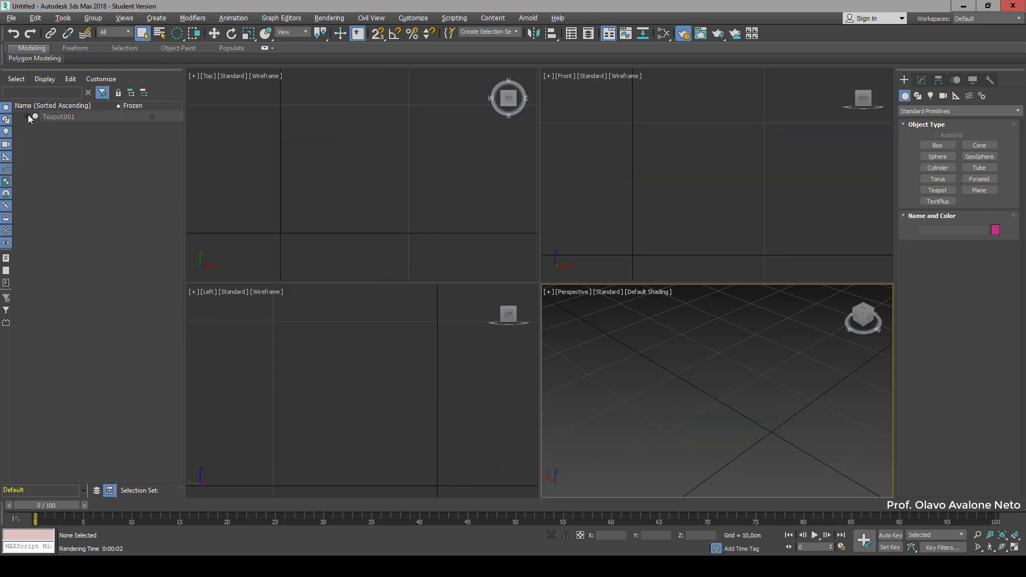
{"action": "left_click", "coordinate": [27, 117]}
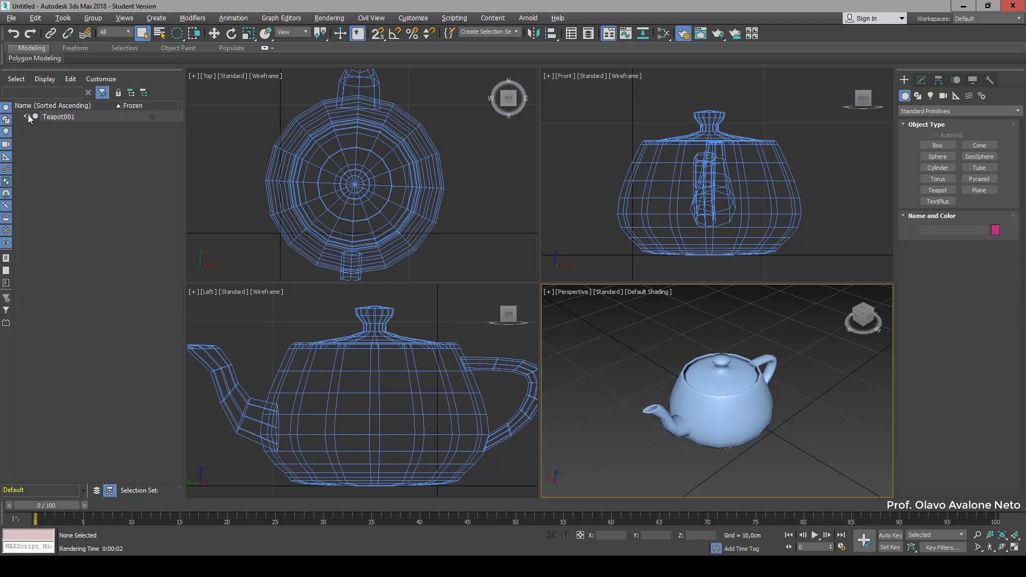
Create a second, smaller teapot with a radius of about 4.2 cm behind the first one in the Perspective viewport
{"action": "left_click", "coordinate": [937, 190]}
{"action": "scroll", "coordinate": [566, 315], "scroll_direction": "down", "scroll_amount": 3}
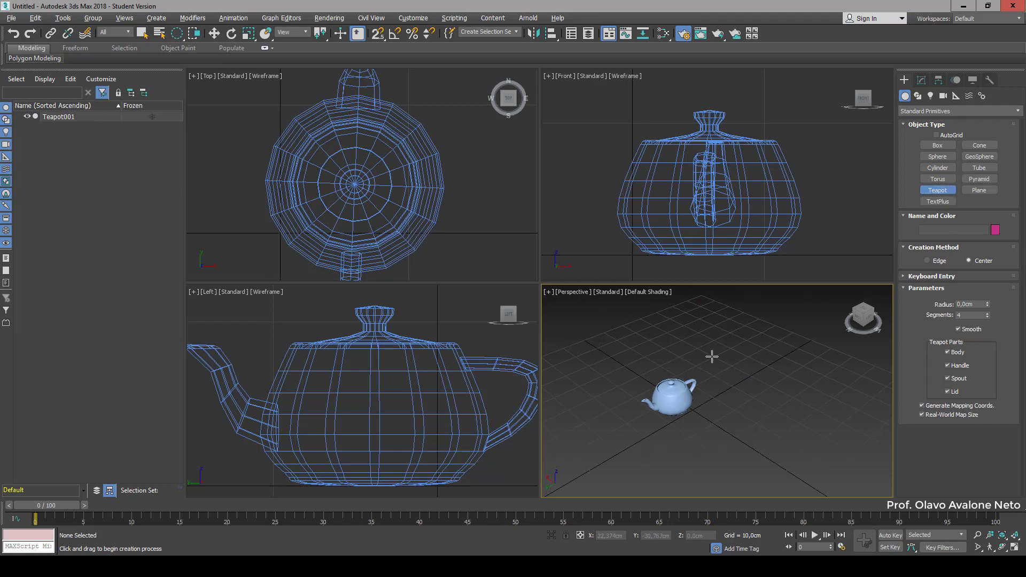
{"action": "mouse_move", "coordinate": [692, 348]}
{"action": "left_mouse_down"}
{"action": "mouse_move", "coordinate": [700, 355]}
{"action": "mouse_move", "coordinate": [691, 350]}
{"action": "left_mouse_up"}
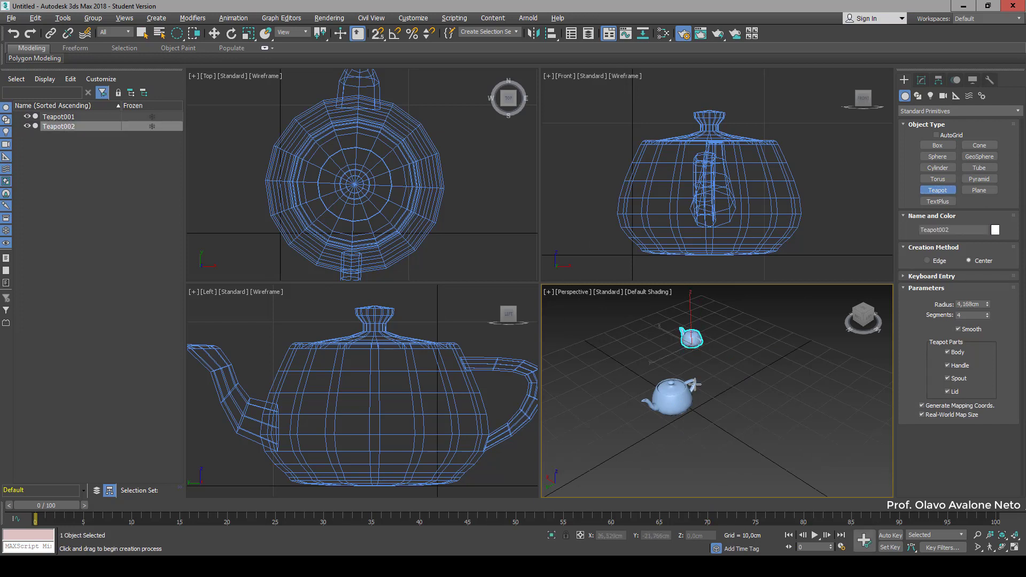
{"action": "right_click", "coordinate": [674, 401]}
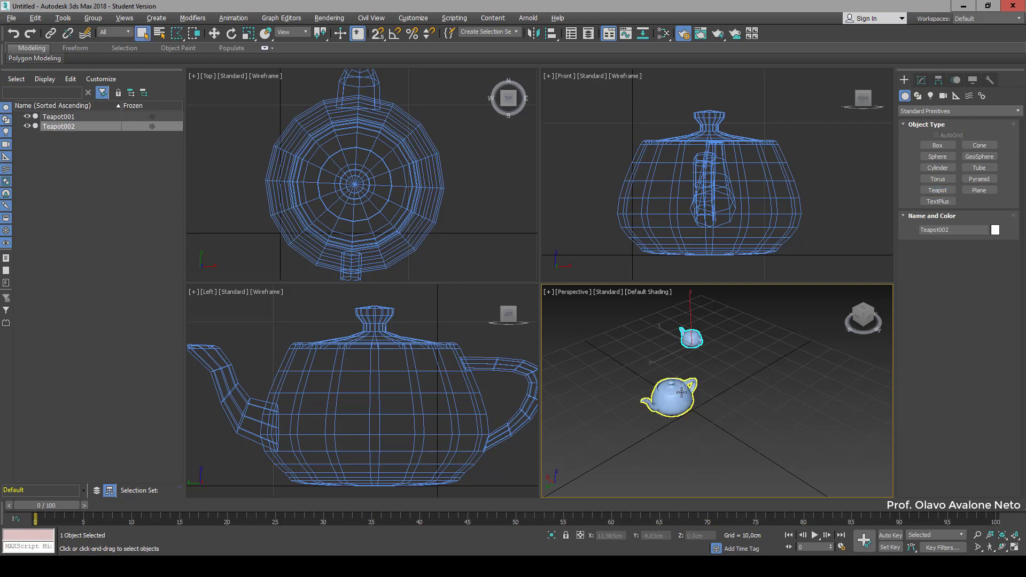
Move the small teapot beside the large one to about X -8.1 cm, Y -4.1 cm, and deselect it
{"action": "key", "text": "z"}
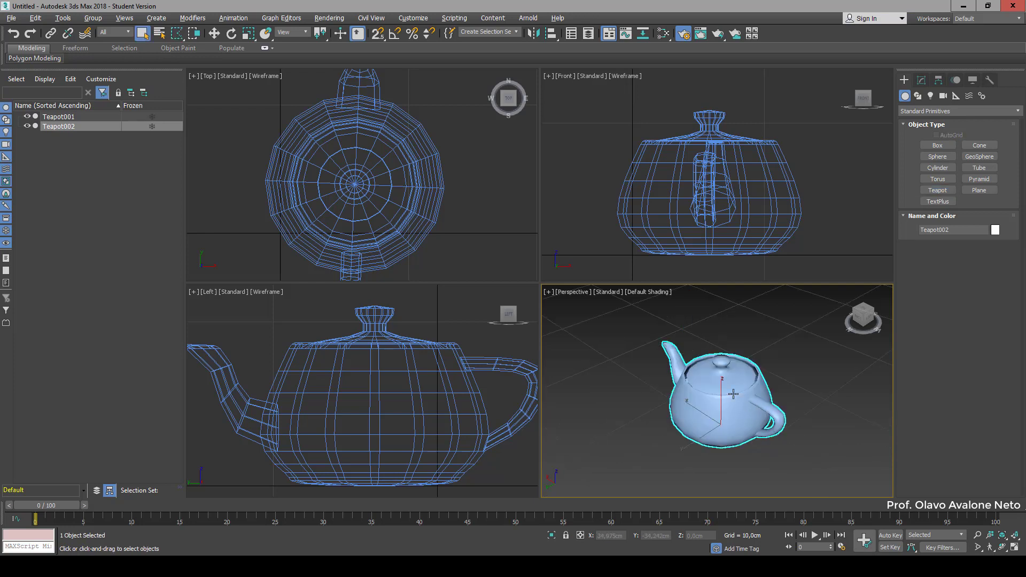
{"action": "scroll", "coordinate": [733, 393], "scroll_direction": "down", "scroll_amount": 6}
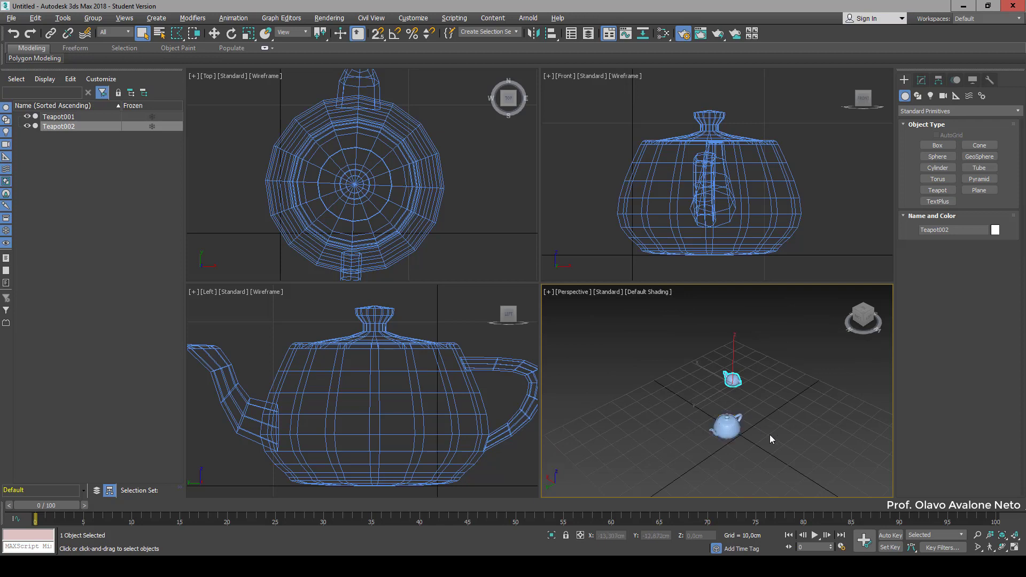
{"action": "scroll", "coordinate": [743, 446], "scroll_direction": "up", "scroll_amount": 3}
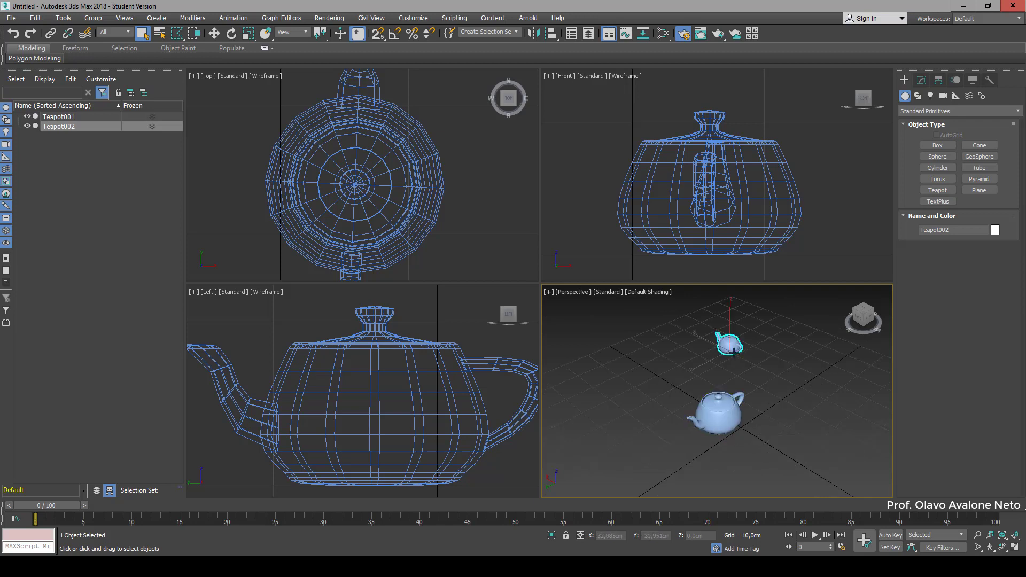
{"action": "key", "text": "w"}
{"action": "left_click_drag", "start_coordinate": [718, 357], "coordinate": [750, 436]}
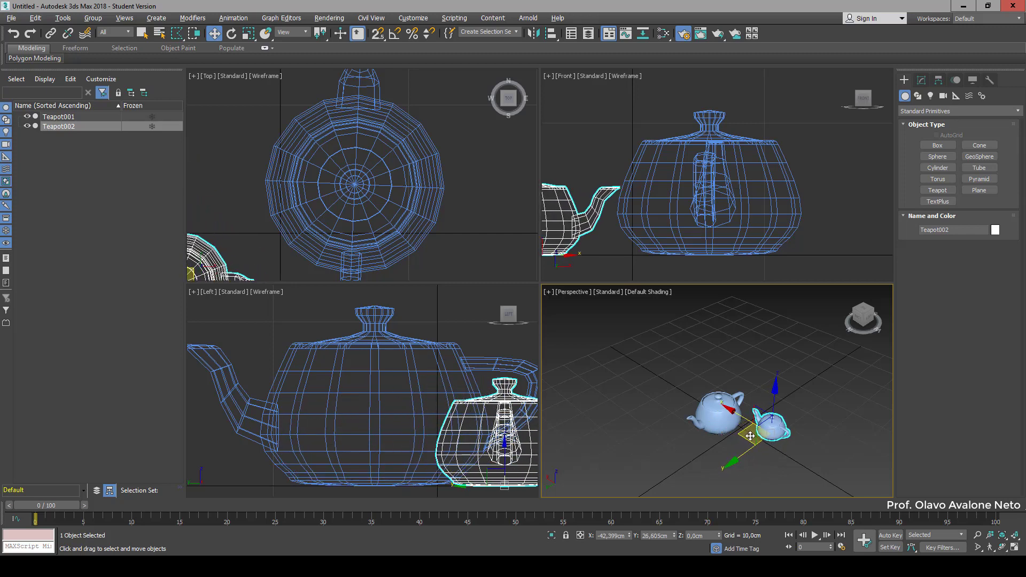
{"action": "scroll", "coordinate": [847, 451], "scroll_direction": "up", "scroll_amount": 5}
{"action": "scroll", "coordinate": [743, 430], "scroll_direction": "down", "scroll_amount": 2}
{"action": "middle_click_drag", "start_coordinate": [742, 430], "coordinate": [786, 464]}
{"action": "scroll", "coordinate": [784, 473], "scroll_direction": "up", "scroll_amount": 2}
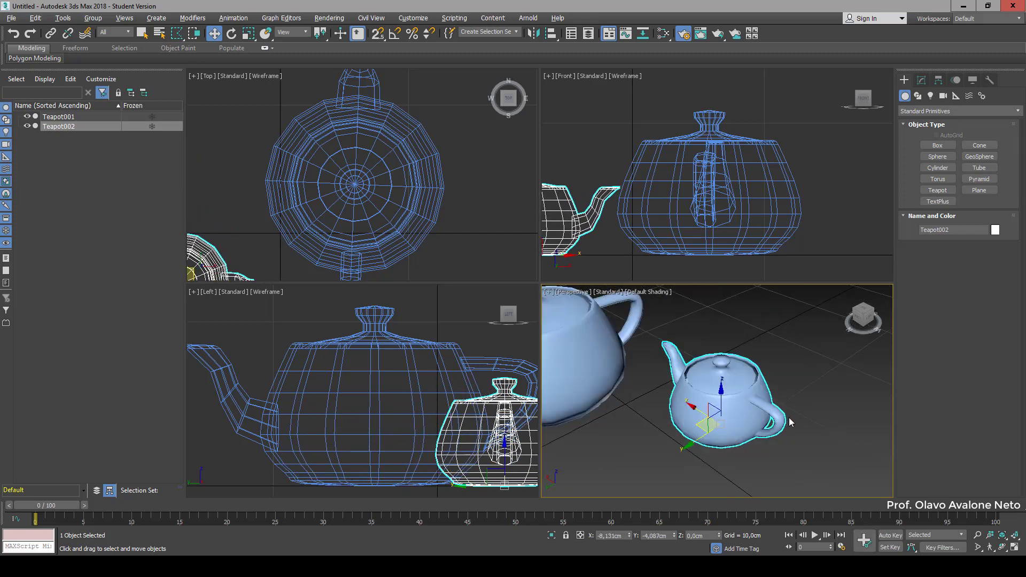
{"action": "left_click", "coordinate": [811, 383]}
{"action": "scroll", "coordinate": [811, 383], "scroll_direction": "down", "scroll_amount": 3}
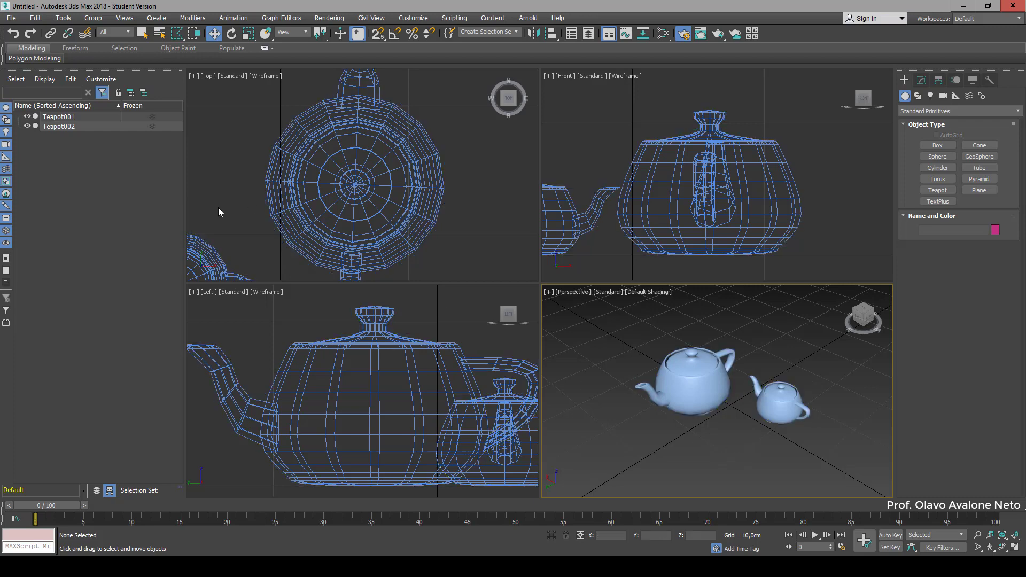
Select each teapot by name in the object list, and hide and show the small and large teapots in turn
{"action": "left_click", "coordinate": [57, 118]}
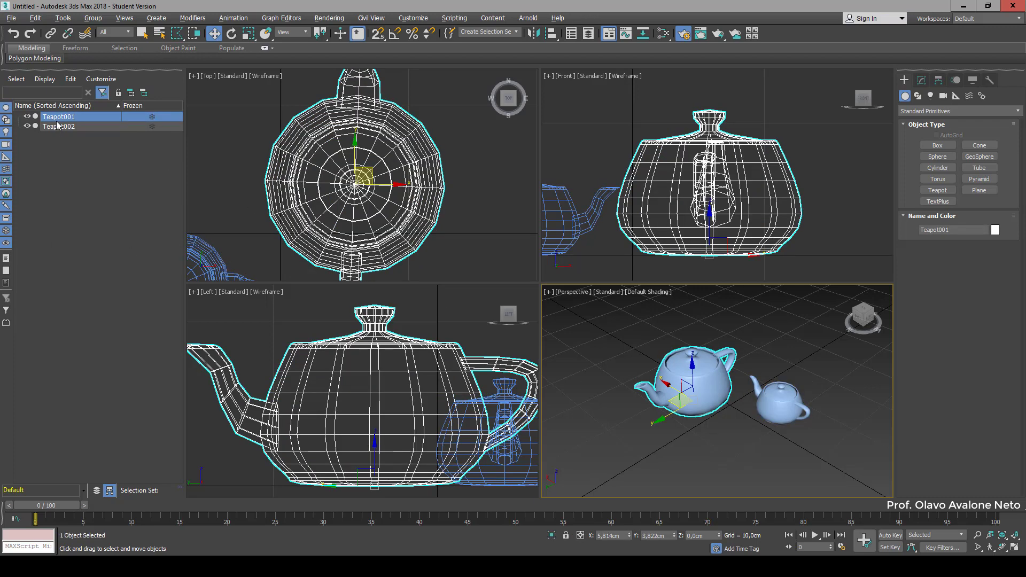
{"action": "left_click", "coordinate": [57, 127]}
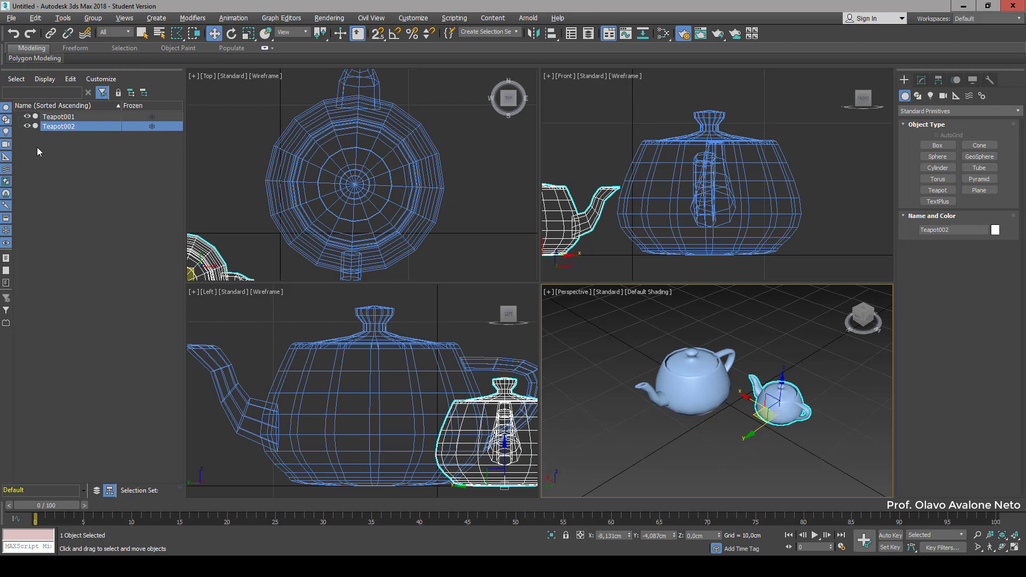
{"action": "left_click", "coordinate": [28, 126]}
{"action": "left_click", "coordinate": [27, 125]}
{"action": "left_click", "coordinate": [28, 116]}
{"action": "left_click", "coordinate": [28, 116]}
Start and cancel the Teapot tool, and look through the geometry categories, keeping Standard Primitives
{"action": "left_click", "coordinate": [937, 190]}
{"action": "right_click", "coordinate": [931, 256]}
{"action": "left_click", "coordinate": [966, 110]}
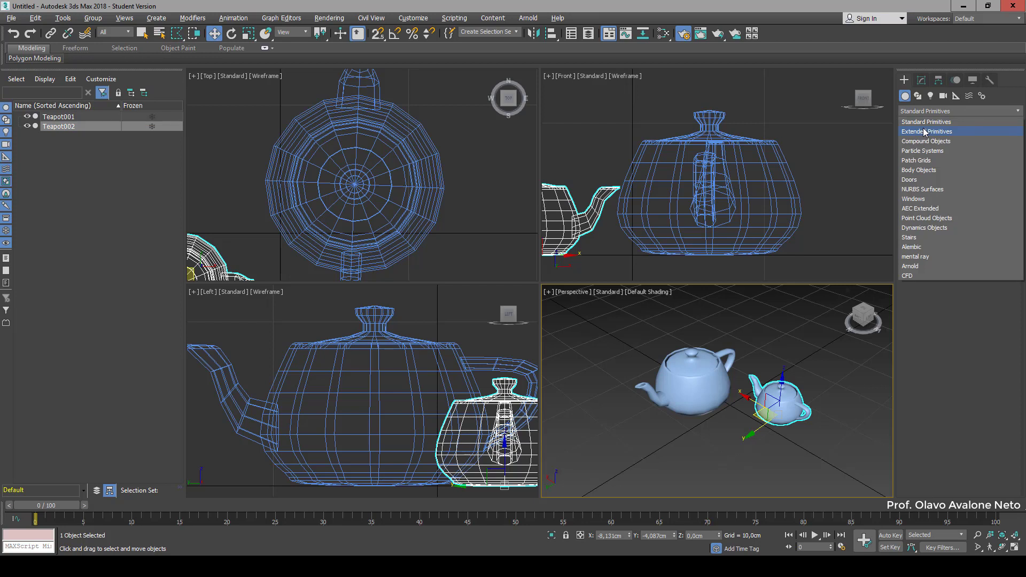
{"action": "left_click", "coordinate": [943, 336]}
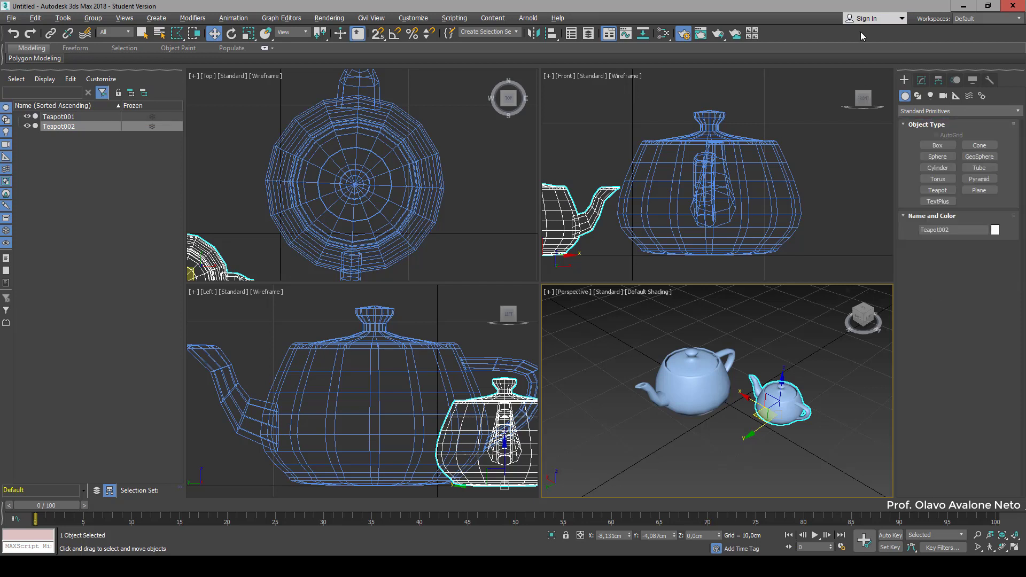
{"action": "left_click", "coordinate": [912, 113]}
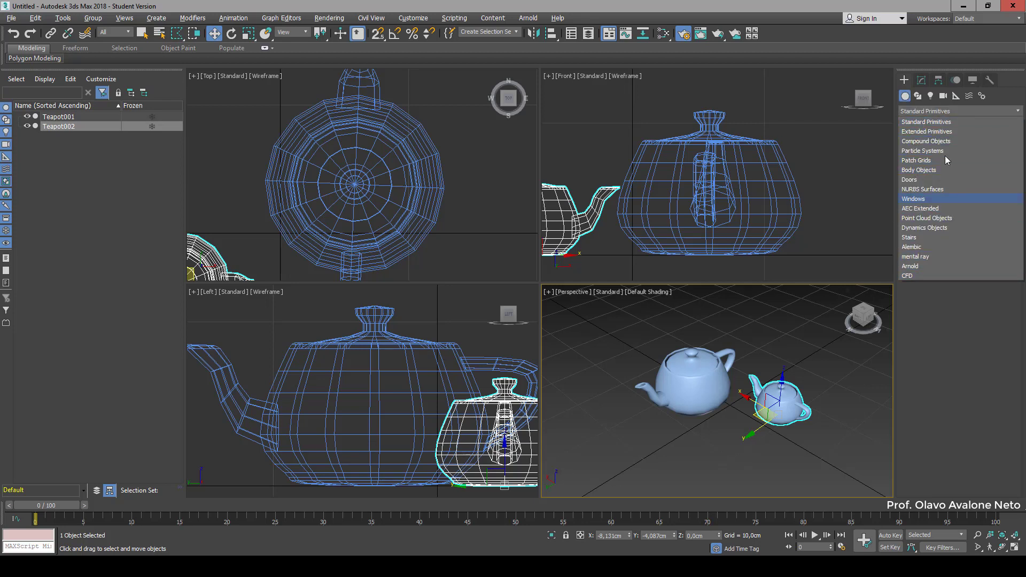
{"action": "left_click", "coordinate": [953, 123]}
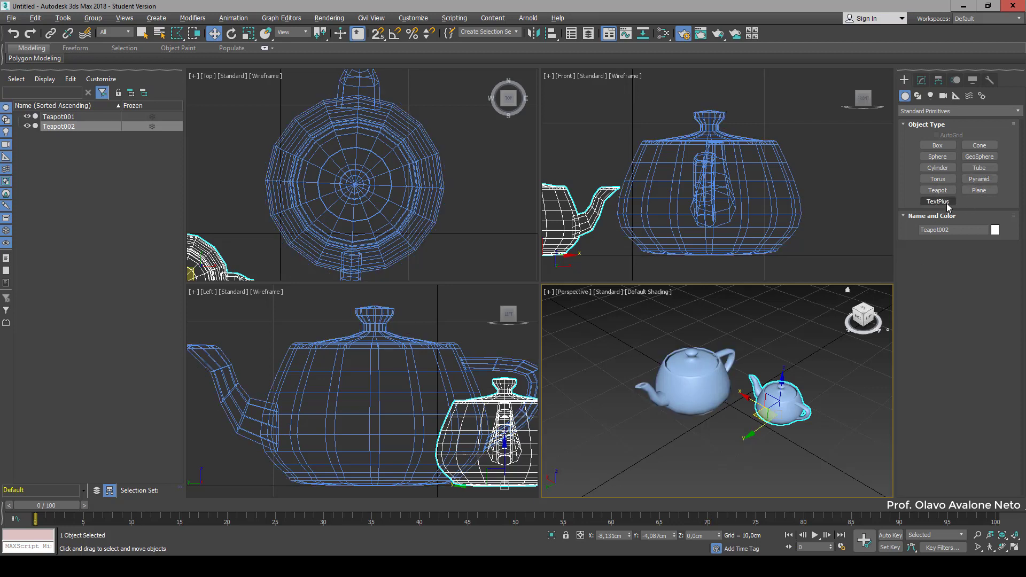
Create a Hedra from the Extended Primitives in front of the large teapot in the Perspective viewport
{"action": "left_click", "coordinate": [954, 110]}
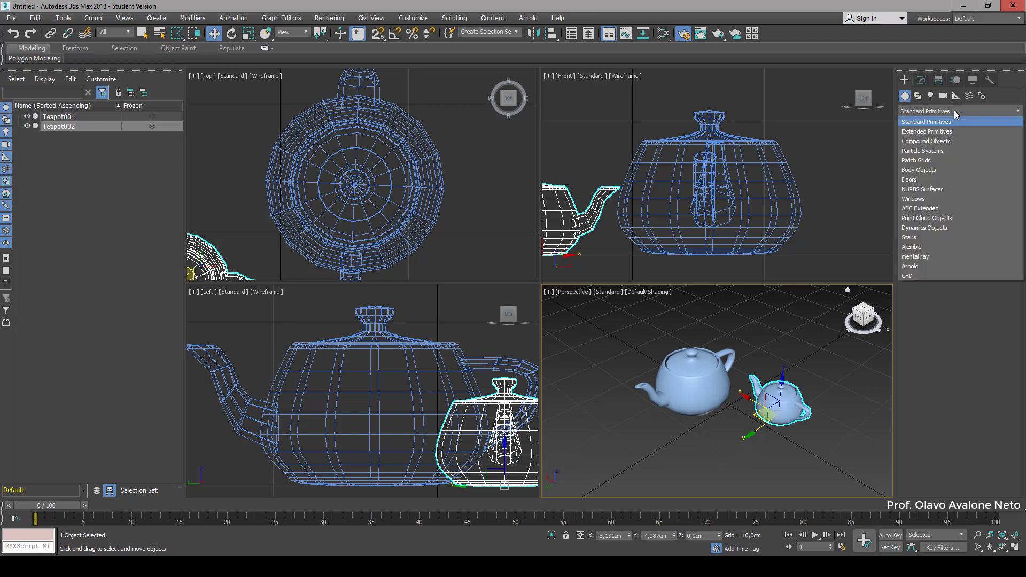
{"action": "left_click", "coordinate": [913, 132]}
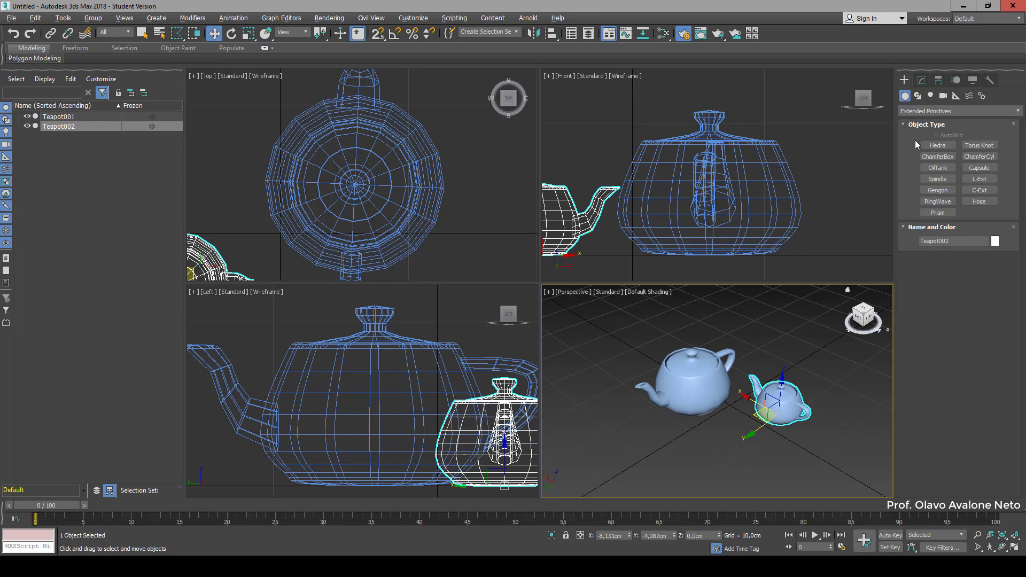
{"action": "left_click", "coordinate": [946, 147]}
{"action": "left_click_drag", "start_coordinate": [616, 417], "coordinate": [638, 428]}
Try the Cube/Octa family on the hedra and set it to Dodec/Icos
{"action": "scroll", "coordinate": [635, 382], "scroll_direction": "down", "scroll_amount": 3}
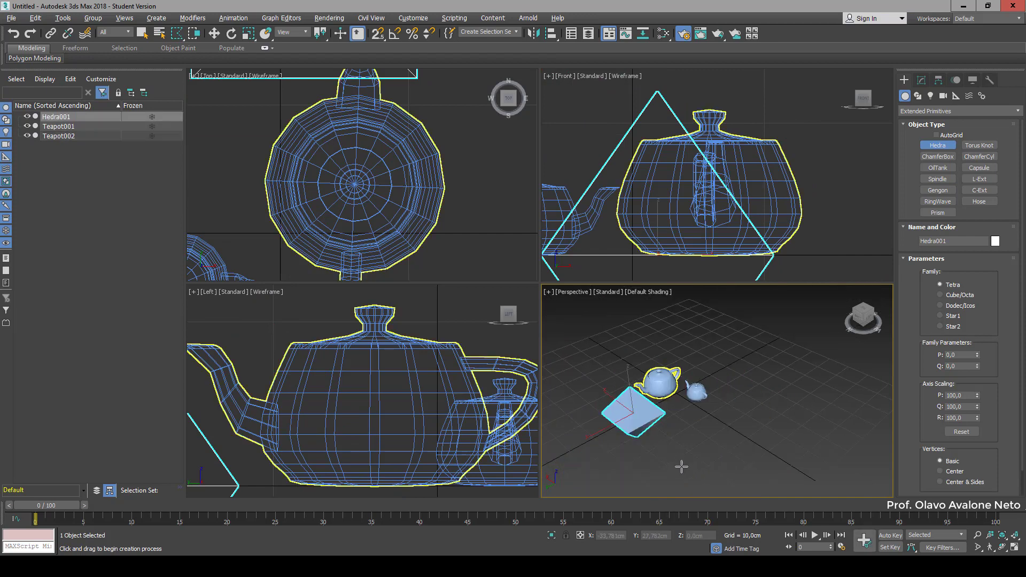
{"action": "scroll", "coordinate": [671, 453], "scroll_direction": "down", "scroll_amount": 3}
{"action": "middle_click_drag", "start_coordinate": [671, 453], "coordinate": [695, 455], "text": "alt"}
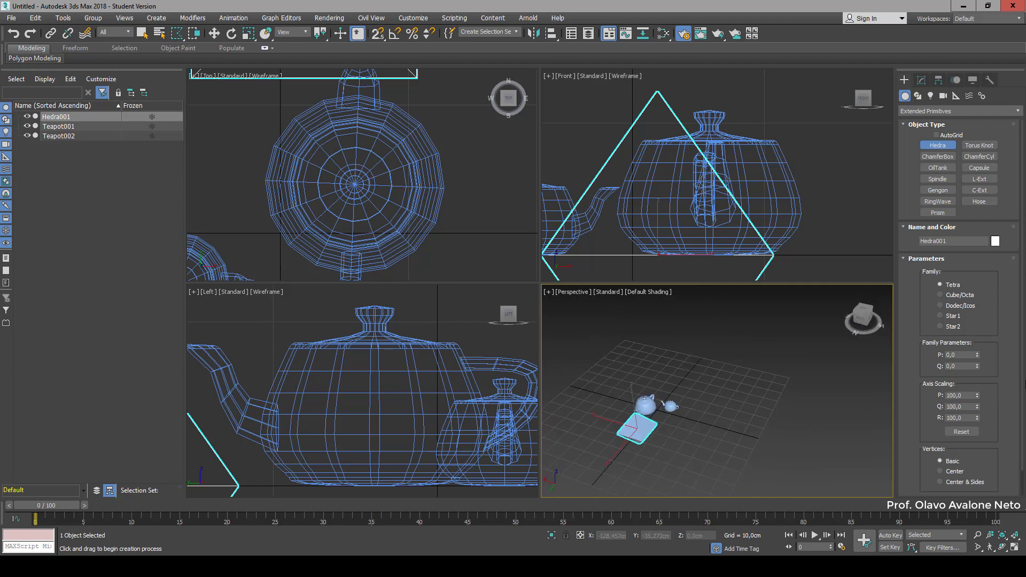
{"action": "left_click", "coordinate": [944, 296]}
{"action": "left_click", "coordinate": [945, 309]}
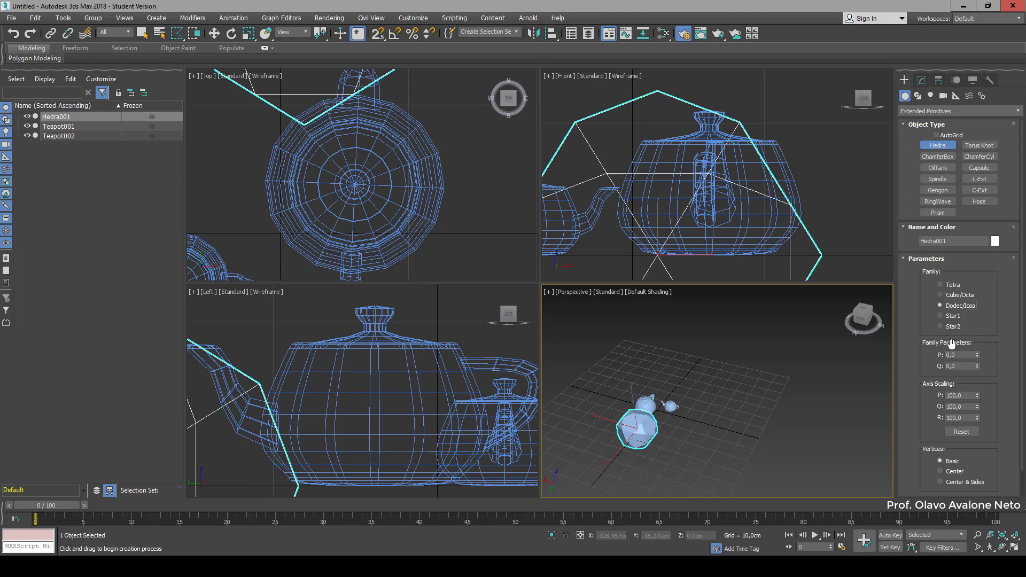
Show the Standard Primitives geometry category and return to Extended Primitives
{"action": "scroll", "coordinate": [642, 448], "scroll_direction": "up", "scroll_amount": 5}
{"action": "scroll", "coordinate": [642, 449], "scroll_direction": "down", "scroll_amount": 5}
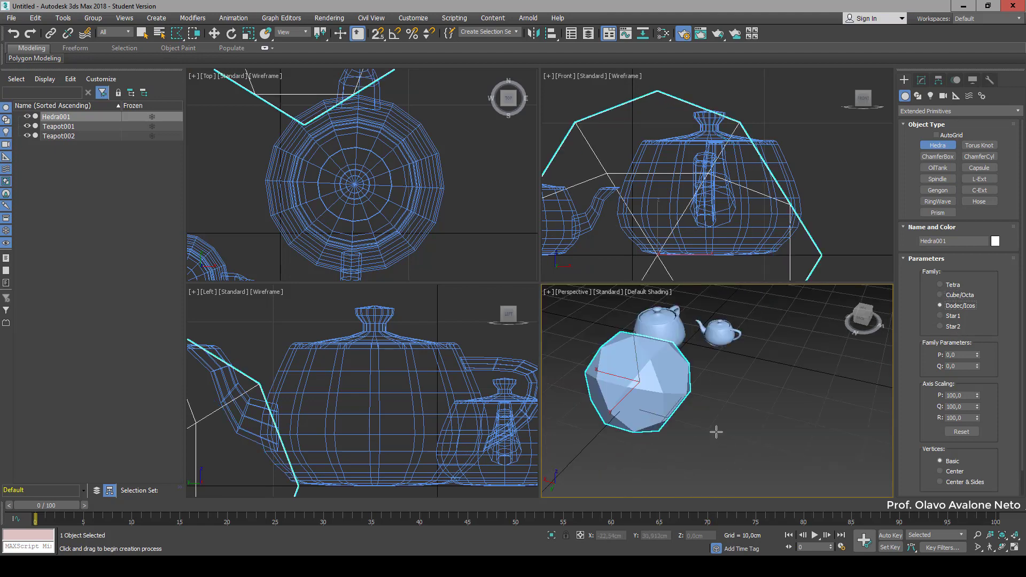
{"action": "middle_click_drag", "start_coordinate": [686, 439], "coordinate": [812, 422], "text": "alt"}
{"action": "left_click", "coordinate": [947, 114]}
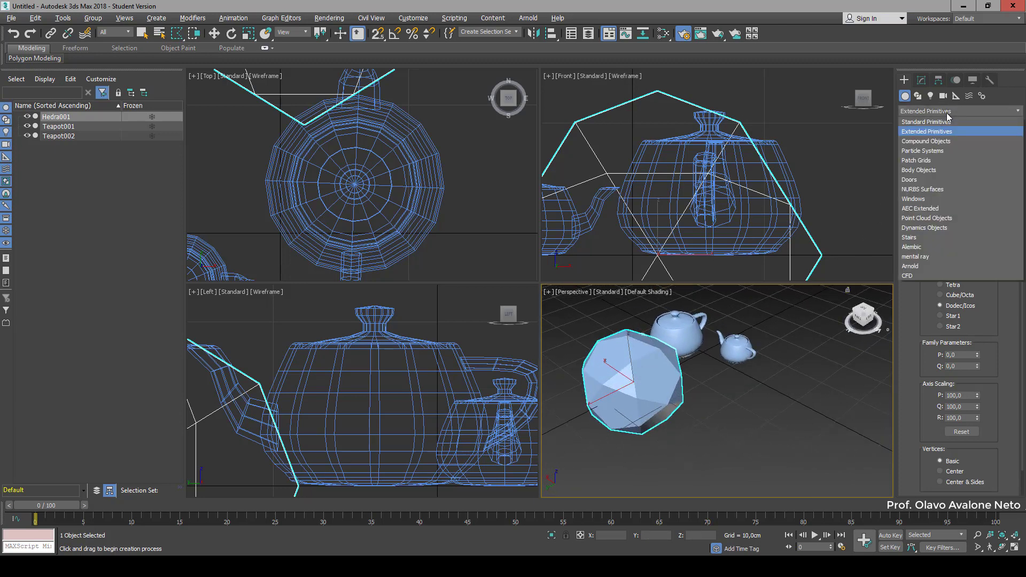
{"action": "left_click", "coordinate": [946, 123]}
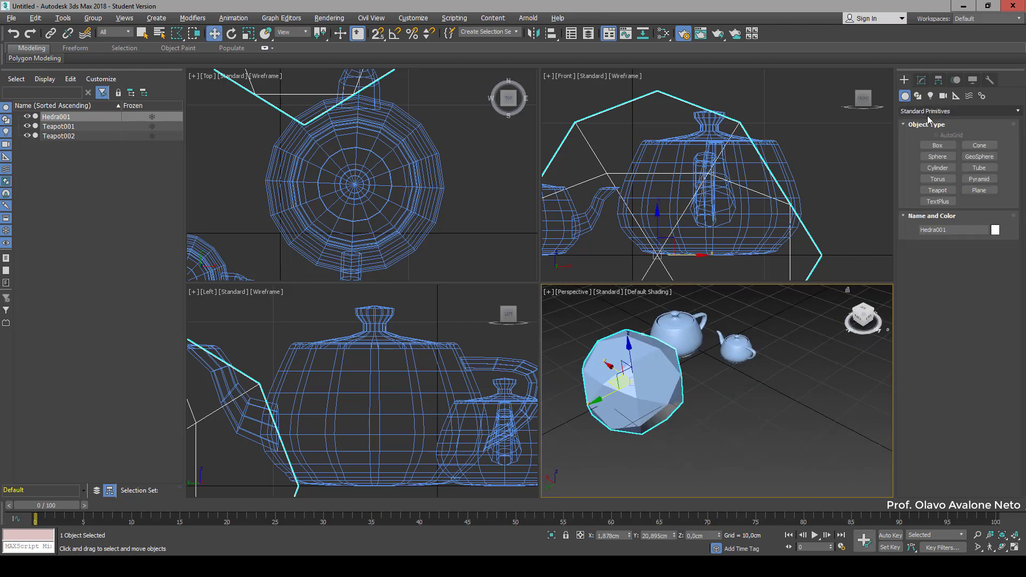
{"action": "left_click", "coordinate": [904, 80]}
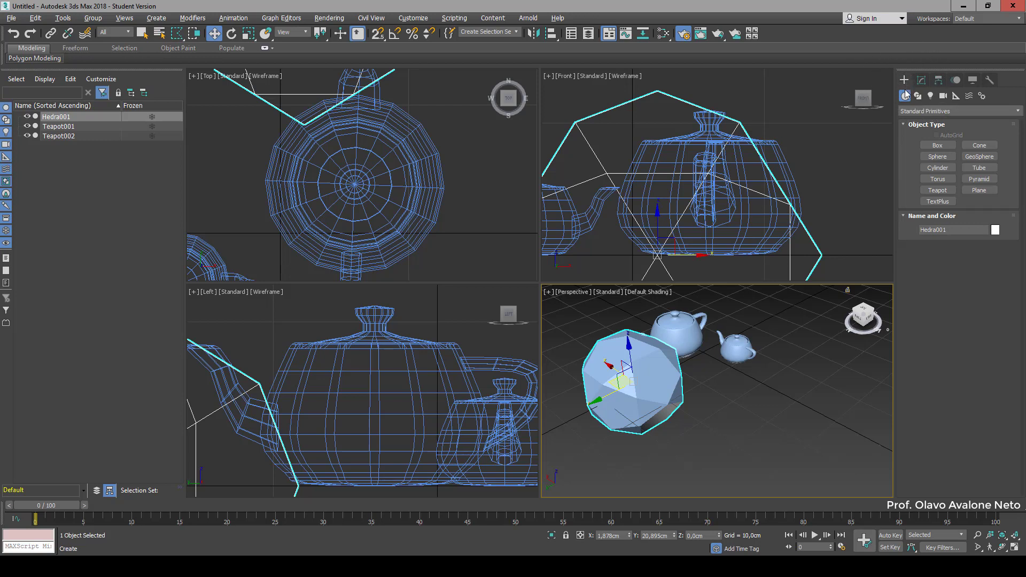
{"action": "left_click", "coordinate": [905, 96]}
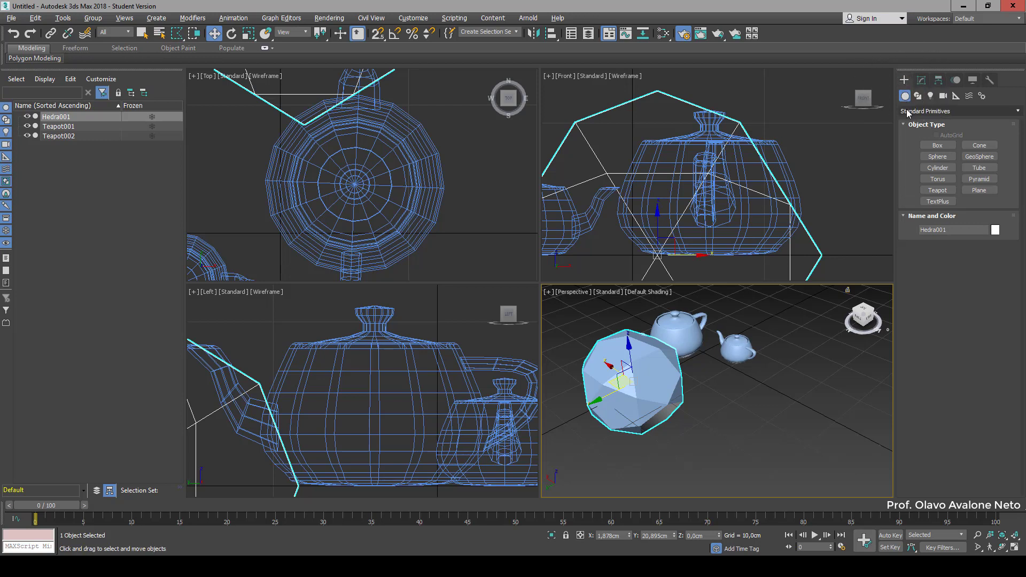
{"action": "left_click", "coordinate": [995, 109]}
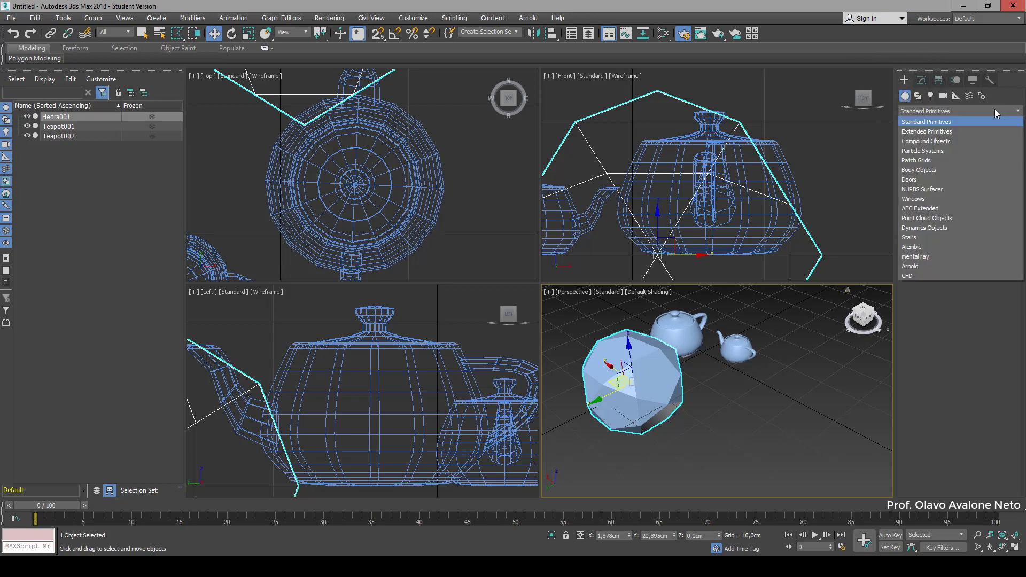
{"action": "left_click", "coordinate": [941, 131]}
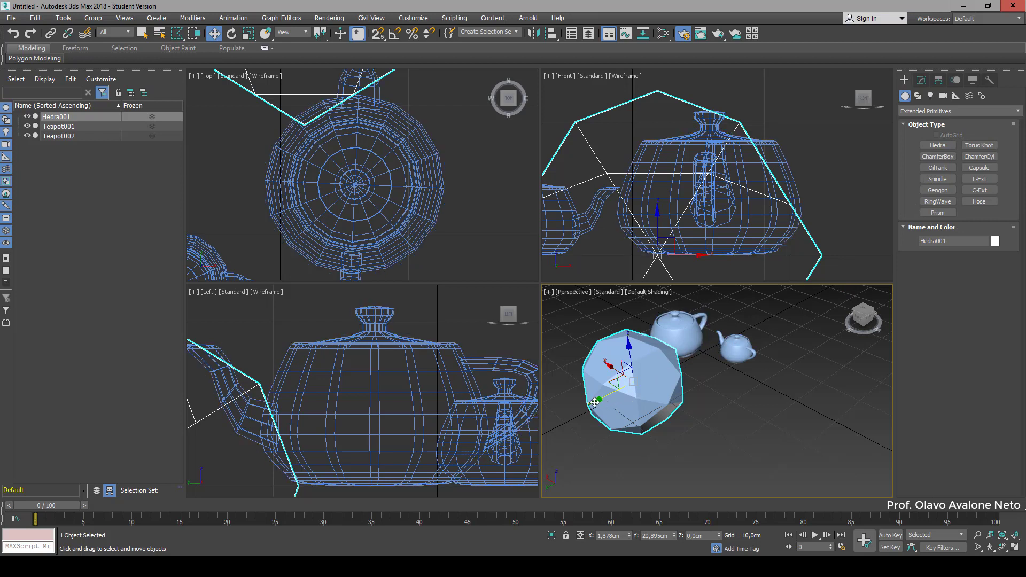
Move the hedra along the Y axis to about 23.3 cm, away from the large teapot, and show the Standard Primitives
{"action": "left_click_drag", "start_coordinate": [596, 403], "coordinate": [587, 414]}
{"action": "left_click", "coordinate": [932, 111]}
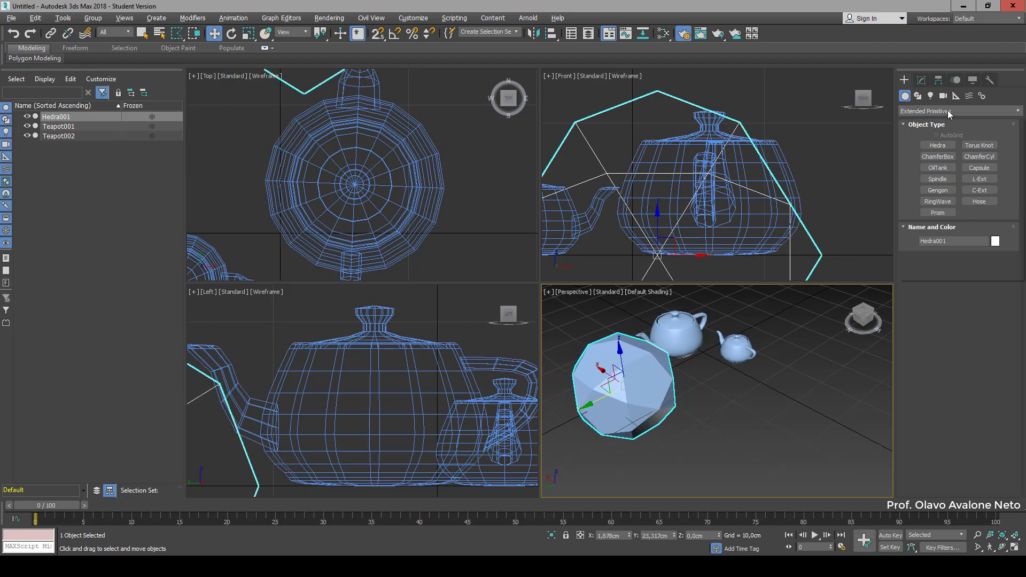
{"action": "left_click", "coordinate": [949, 123]}
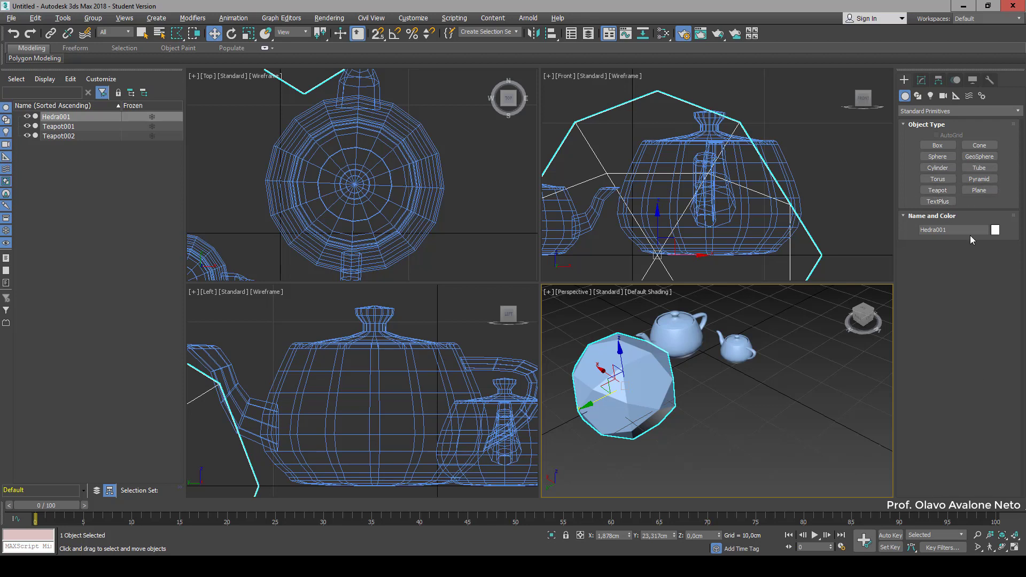
Look through the object types of the Compound Objects, Patch Grids and Body Objects geometry categories
{"action": "left_click", "coordinate": [940, 112]}
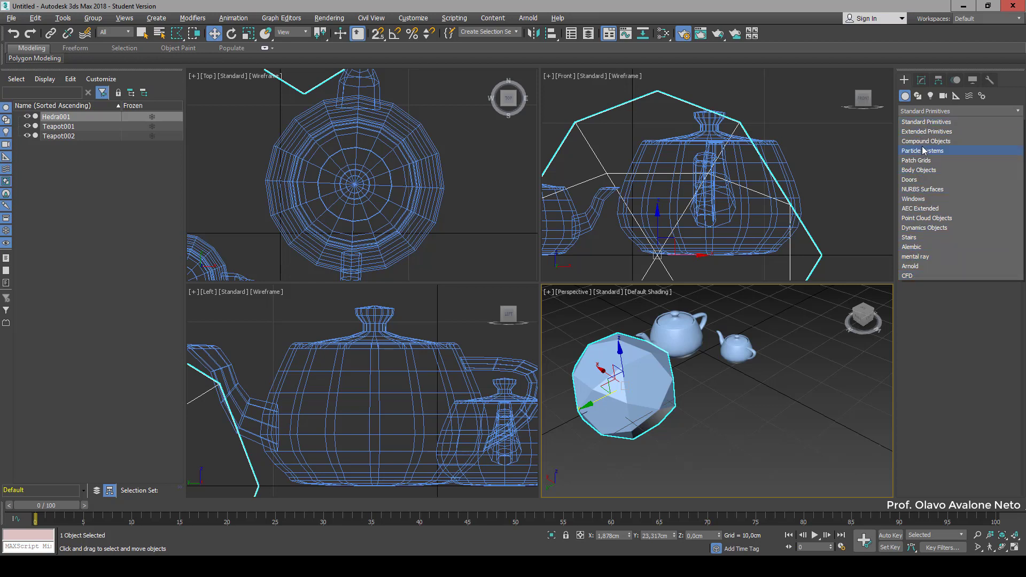
{"action": "left_click", "coordinate": [925, 142]}
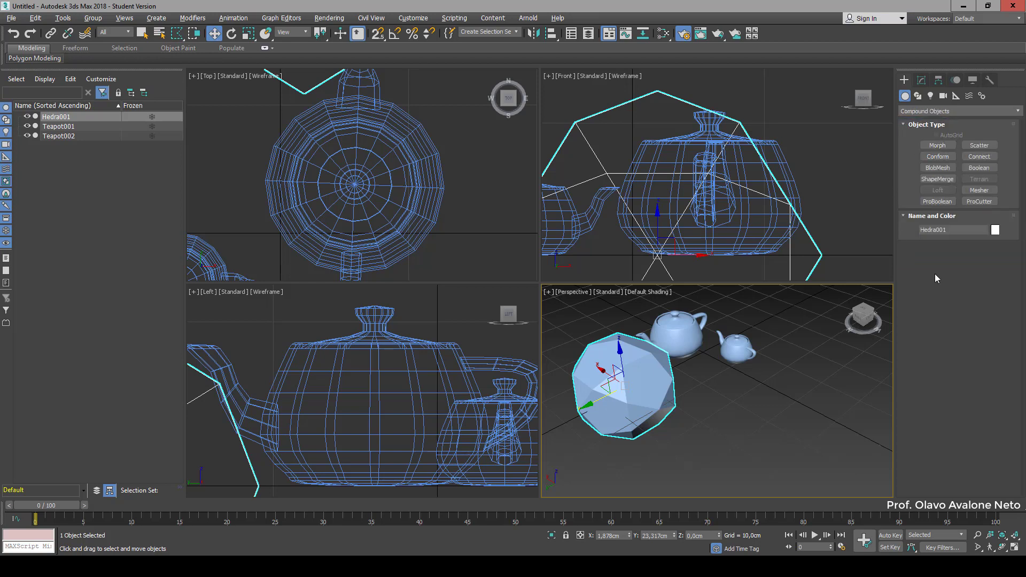
{"action": "left_click", "coordinate": [1010, 111]}
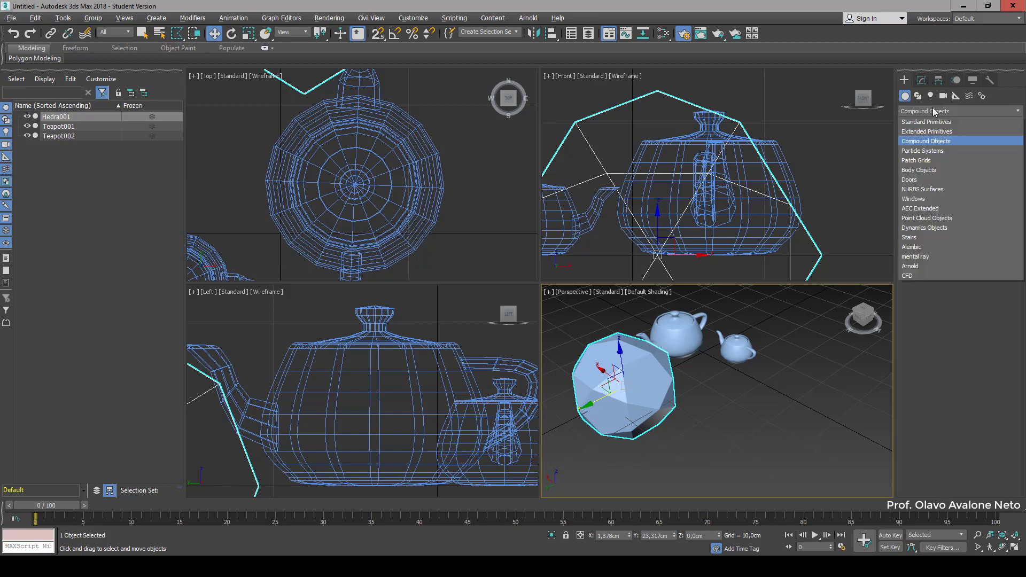
{"action": "left_click", "coordinate": [934, 163]}
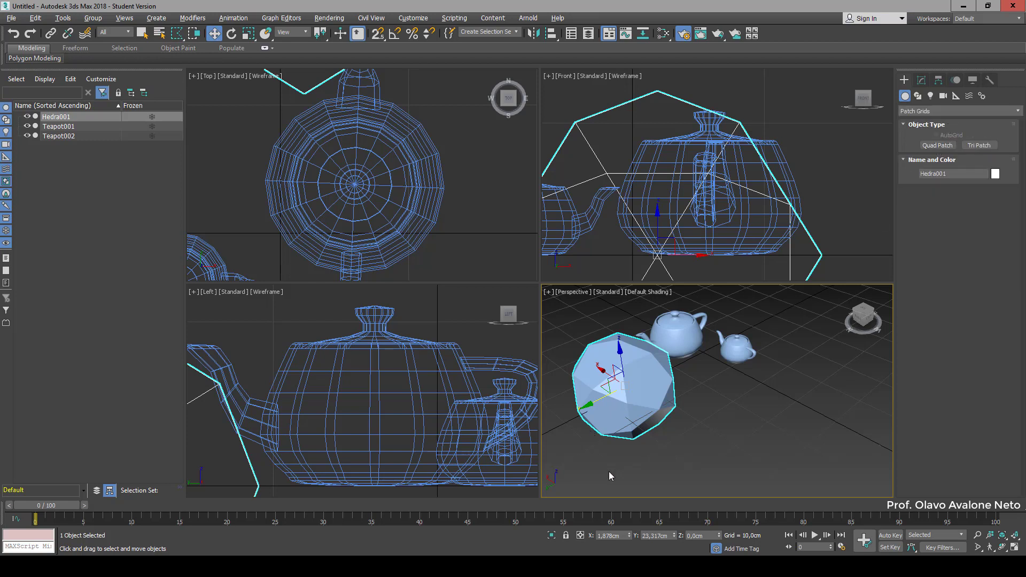
{"action": "left_click", "coordinate": [963, 111]}
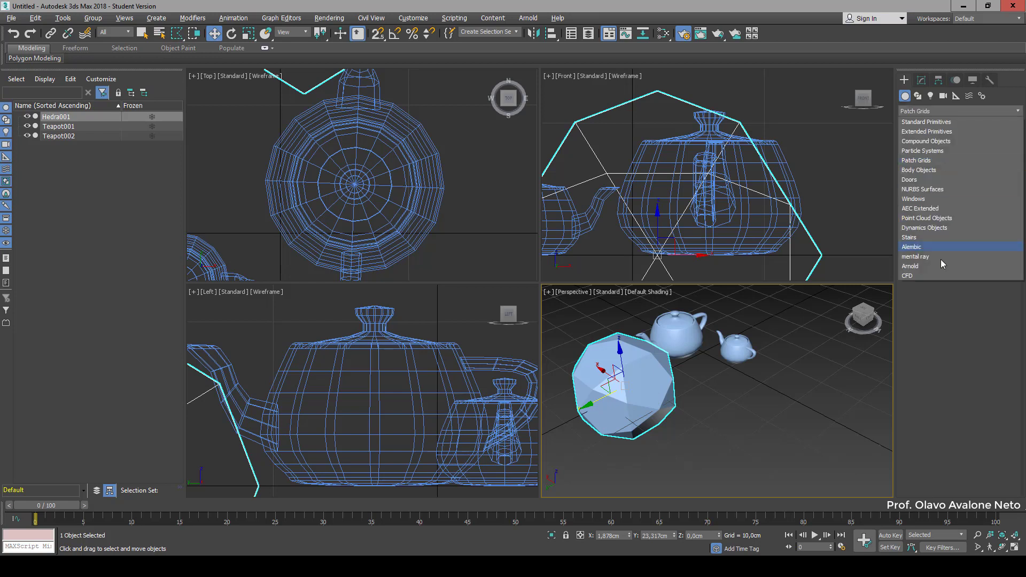
{"action": "left_click", "coordinate": [947, 172]}
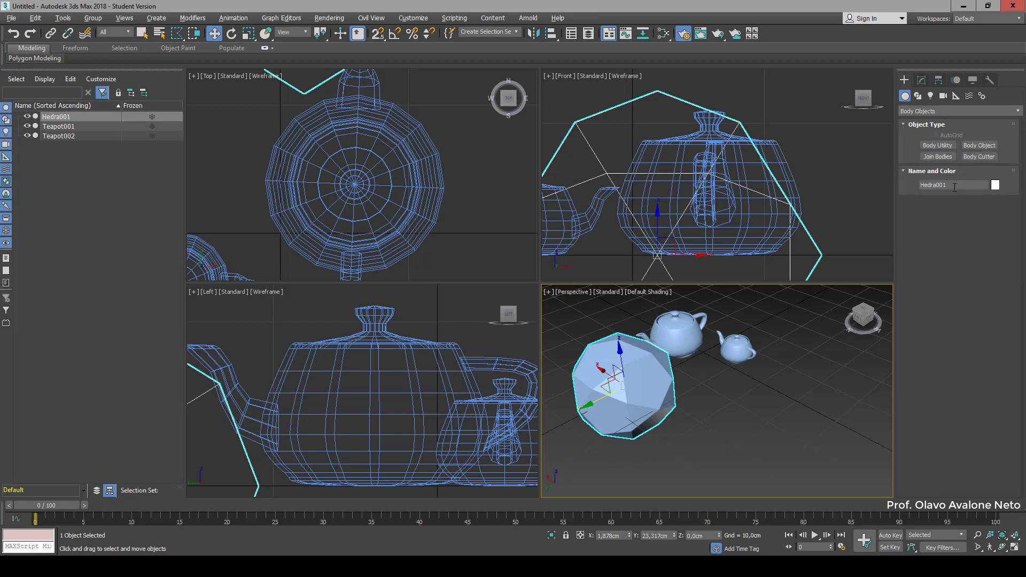
Create a Pivot door from the Doors category near the teapots in Perspective, about 22 cm wide, 125 cm deep and 121 cm high
{"action": "left_click", "coordinate": [950, 109]}
{"action": "left_click", "coordinate": [950, 110]}
{"action": "left_click", "coordinate": [941, 180]}
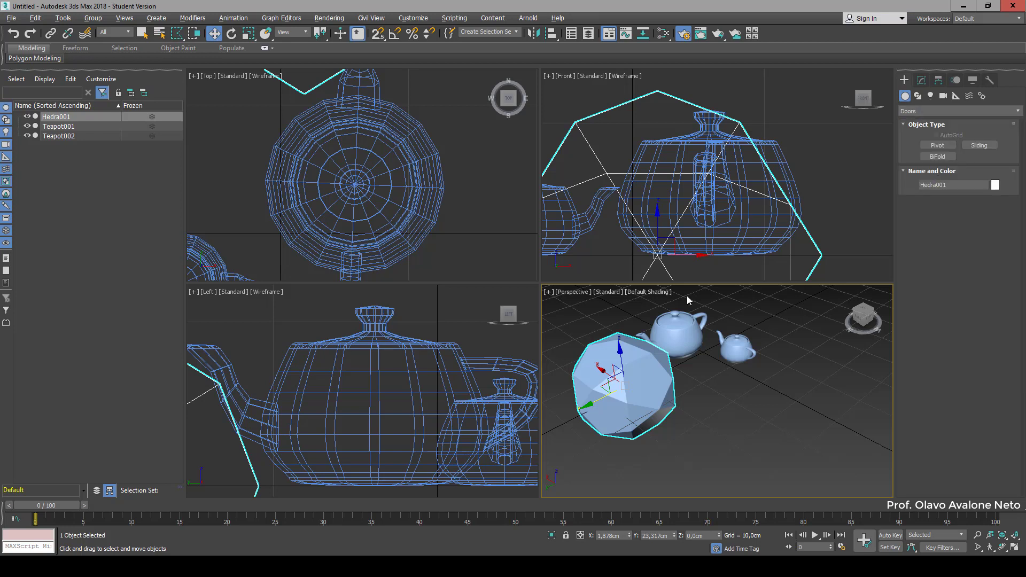
{"action": "left_click", "coordinate": [934, 113]}
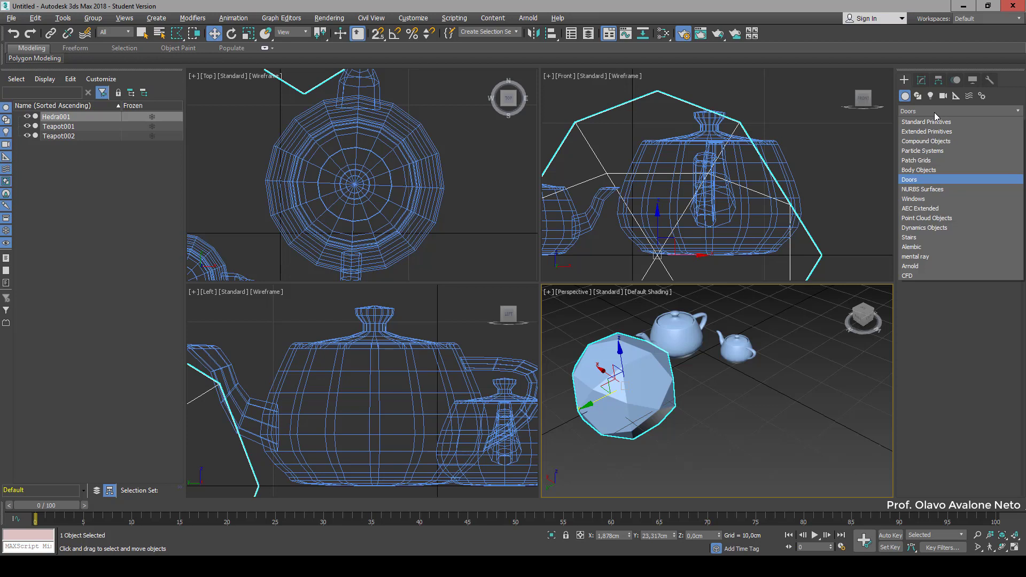
{"action": "left_click", "coordinate": [909, 179]}
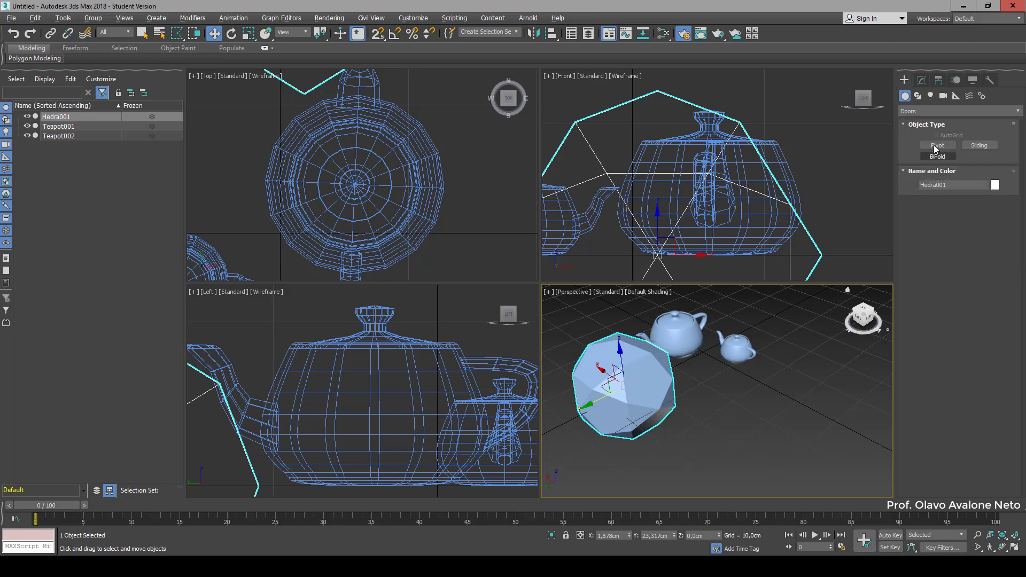
{"action": "scroll", "coordinate": [596, 400], "scroll_direction": "down", "scroll_amount": 5}
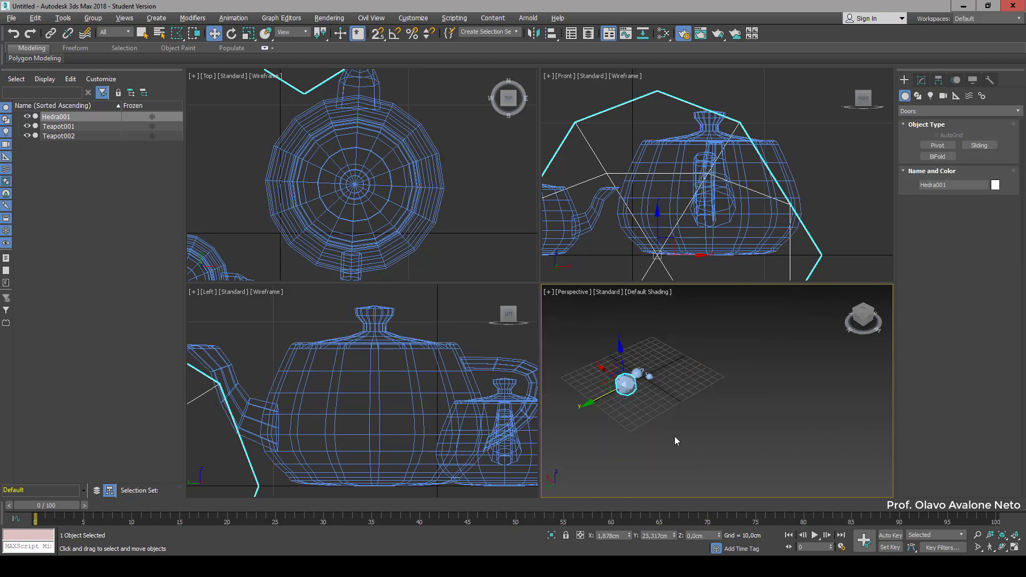
{"action": "scroll", "coordinate": [691, 408], "scroll_direction": "up", "scroll_amount": 3}
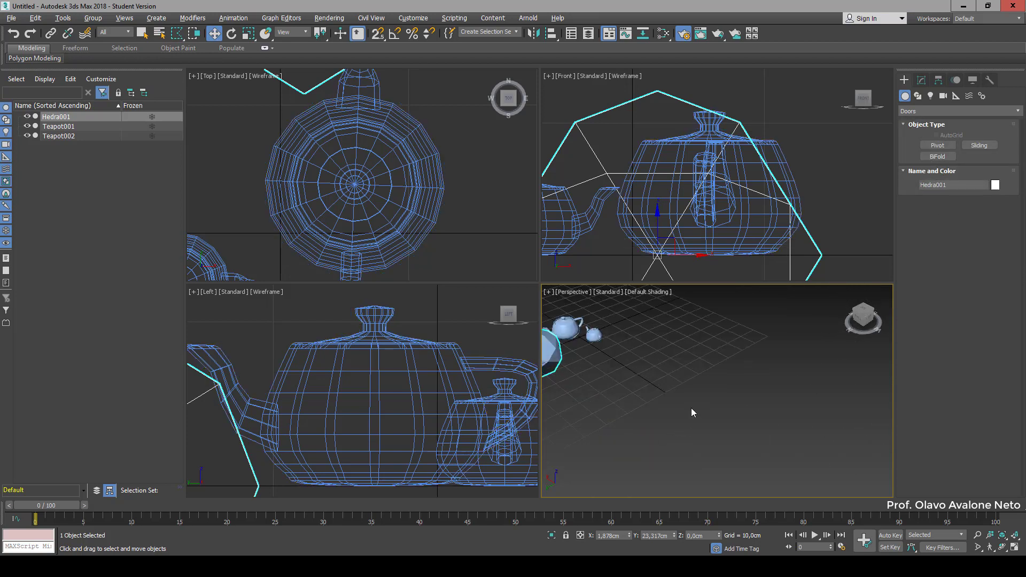
{"action": "left_click", "coordinate": [940, 145]}
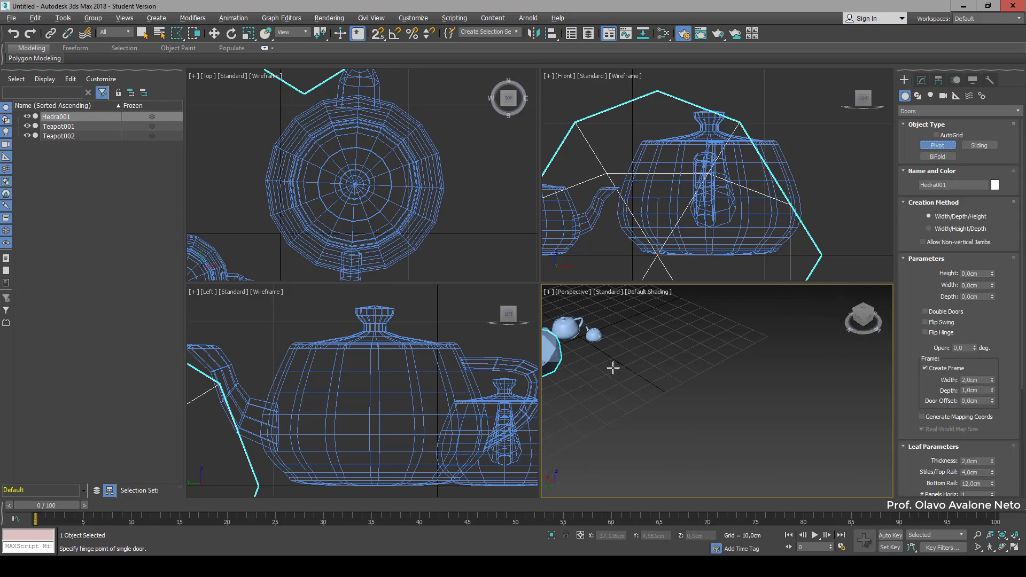
{"action": "left_click_drag", "start_coordinate": [611, 367], "coordinate": [654, 352]}
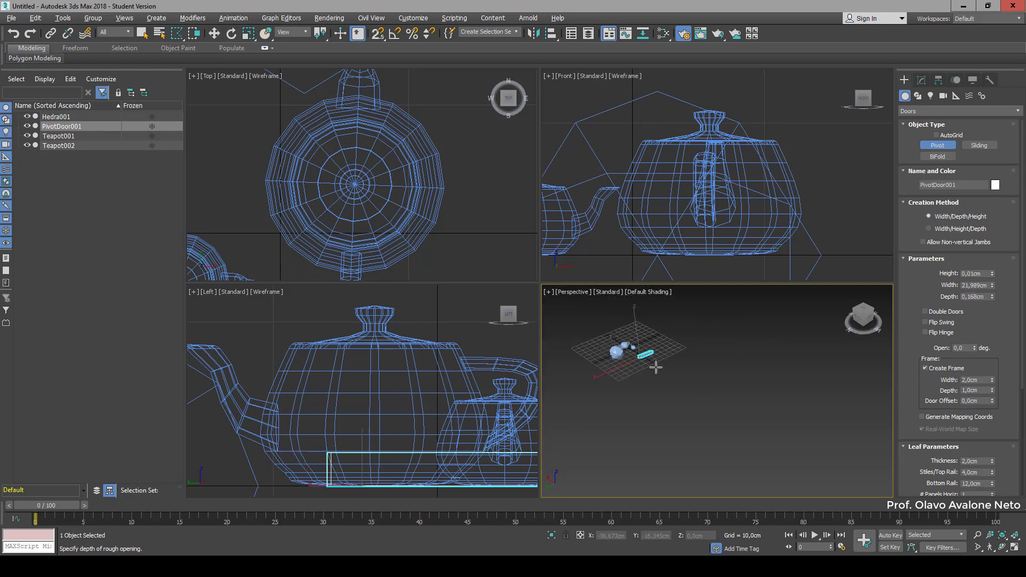
{"action": "left_click", "coordinate": [690, 393]}
{"action": "left_click", "coordinate": [706, 314]}
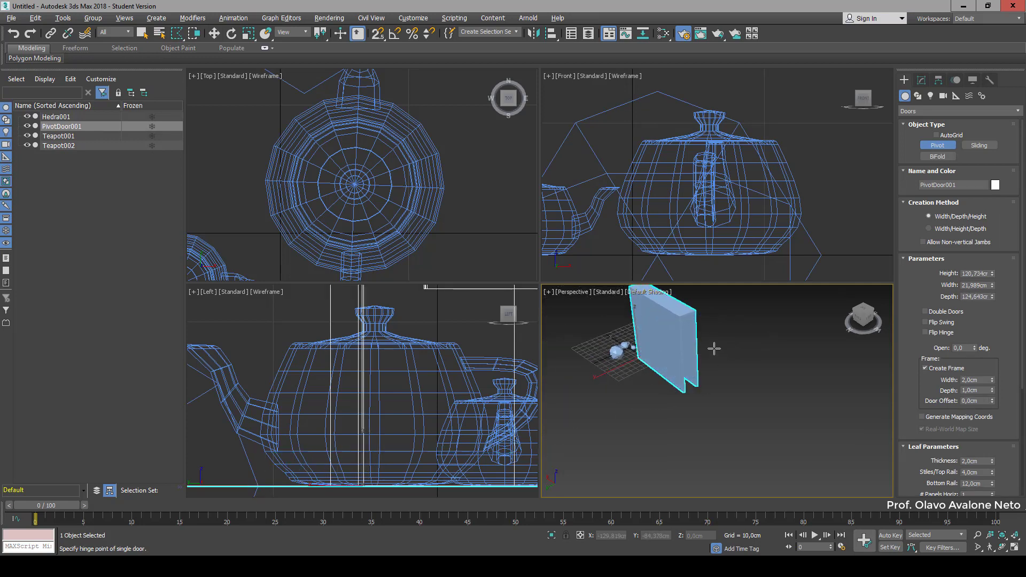
Set the pivot door's height to 210 cm, width to 80 cm and depth to 15 cm
{"action": "scroll", "coordinate": [703, 348], "scroll_direction": "up", "scroll_amount": 5}
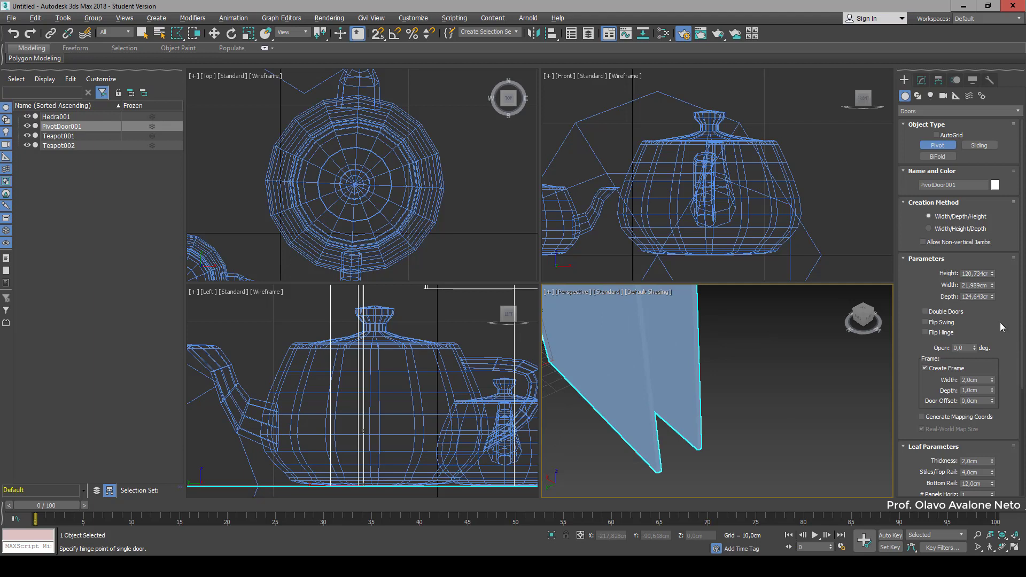
{"action": "double_click", "coordinate": [976, 273]}
{"action": "type", "text": "21in"}
{"action": "key", "text": "Tab"}
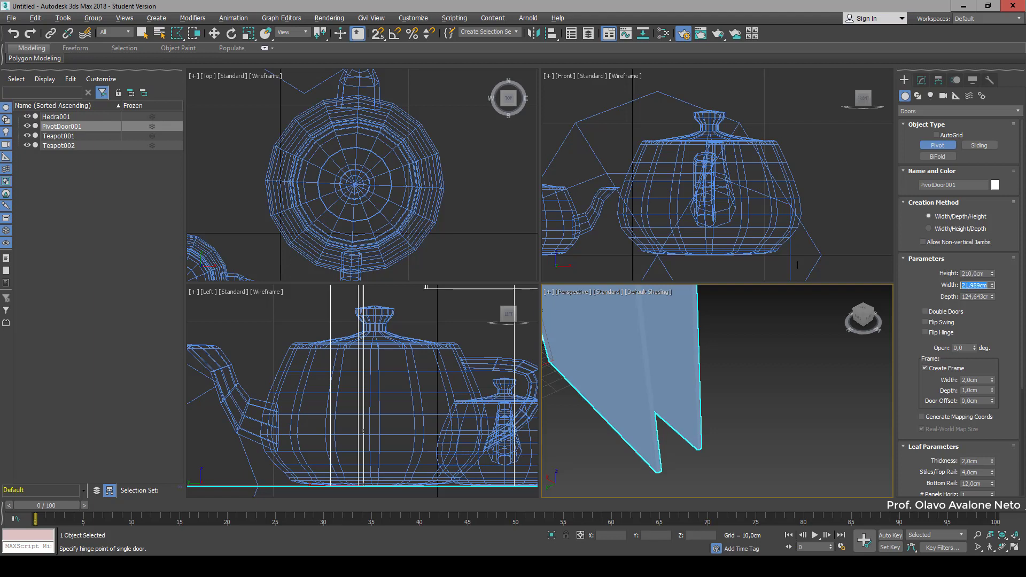
{"action": "type", "text": "80"}
{"action": "key", "text": "Tab"}
{"action": "type", "text": "12"}
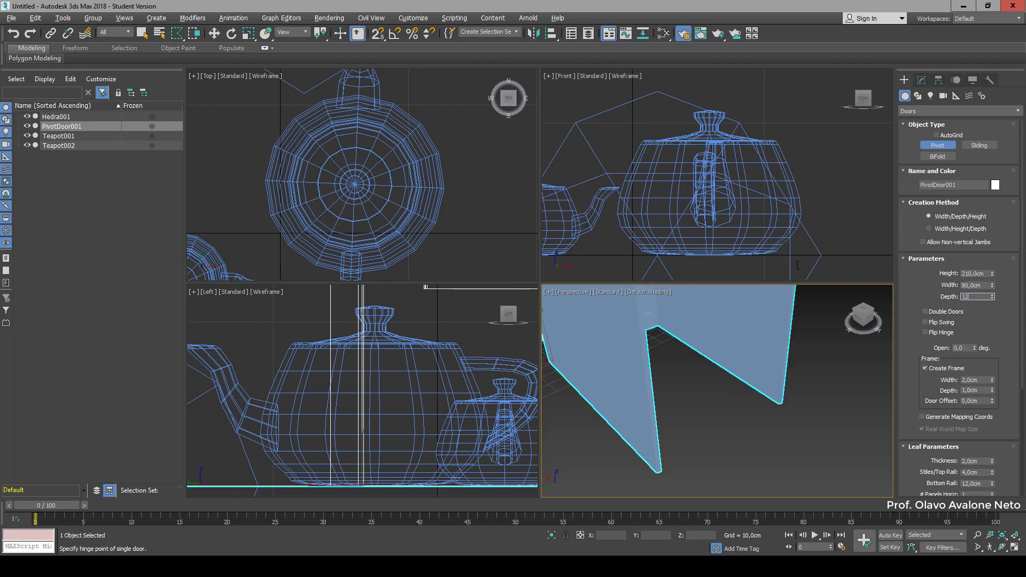
{"action": "type", "text": "5"}
{"action": "key", "text": "Return"}
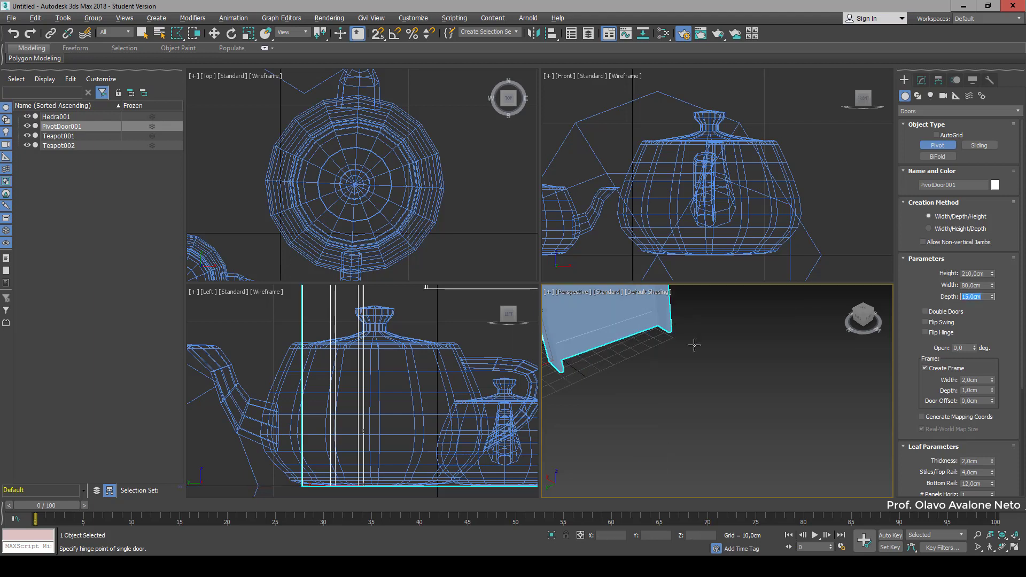
End door creation and move the door along the X axis to about 37.9 cm, behind the teapots and hedra
{"action": "scroll", "coordinate": [698, 380], "scroll_direction": "down", "scroll_amount": 6}
{"action": "key", "text": "z"}
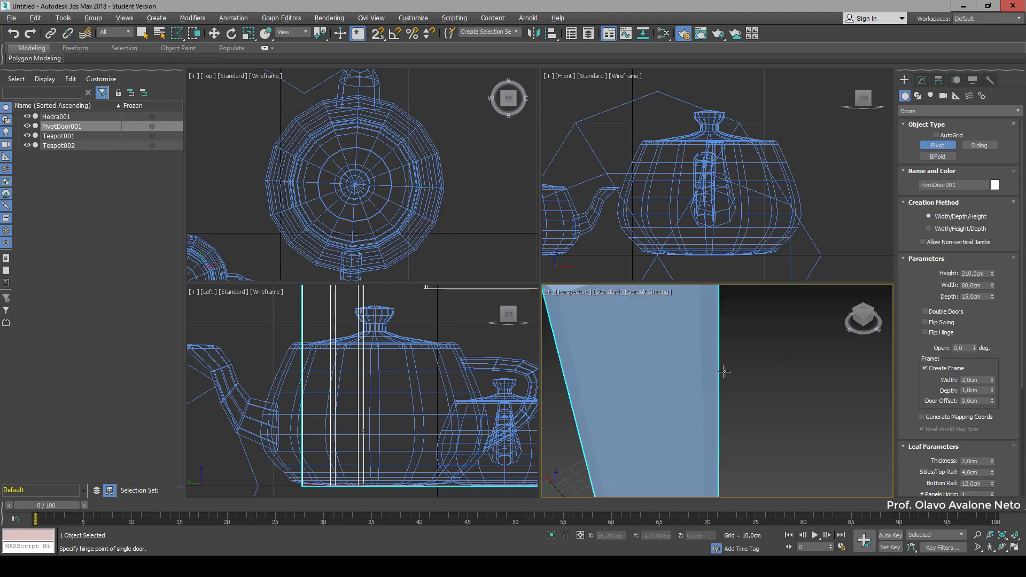
{"action": "scroll", "coordinate": [723, 427], "scroll_direction": "down", "scroll_amount": 8}
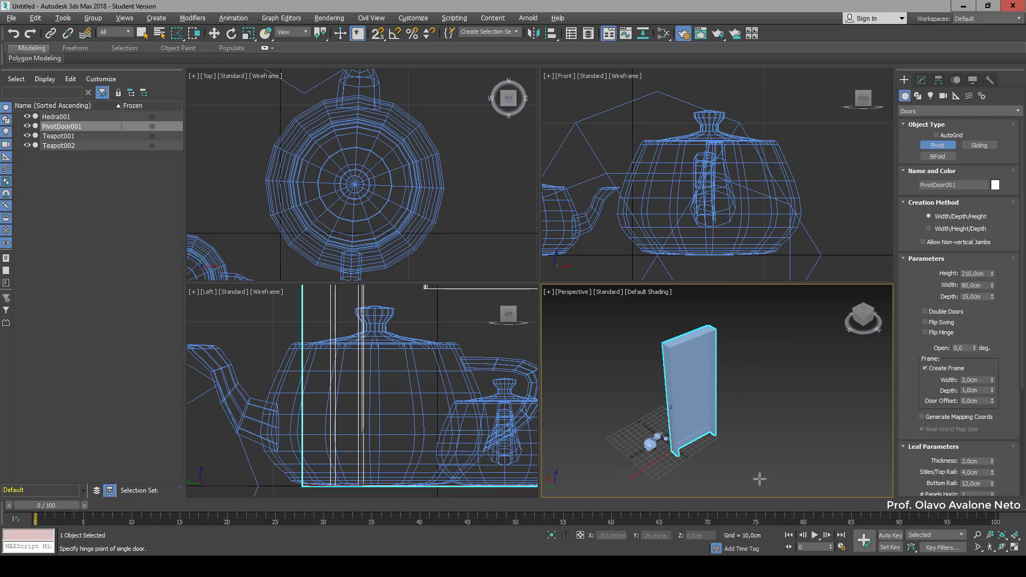
{"action": "key", "text": "m"}
{"action": "left_click", "coordinate": [789, 105]}
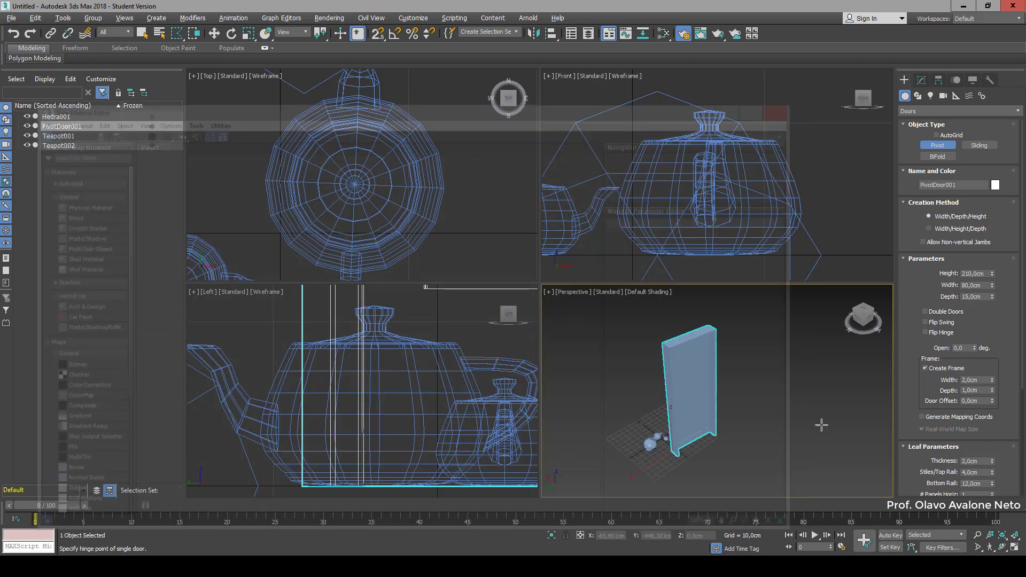
{"action": "right_click", "coordinate": [815, 471]}
{"action": "key", "text": "w"}
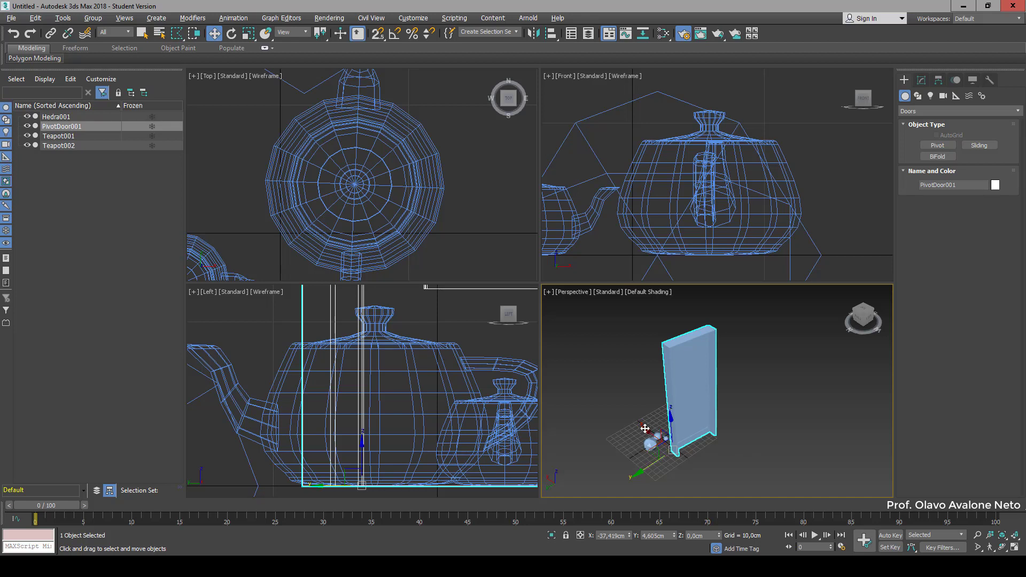
{"action": "left_click_drag", "start_coordinate": [648, 431], "coordinate": [620, 416]}
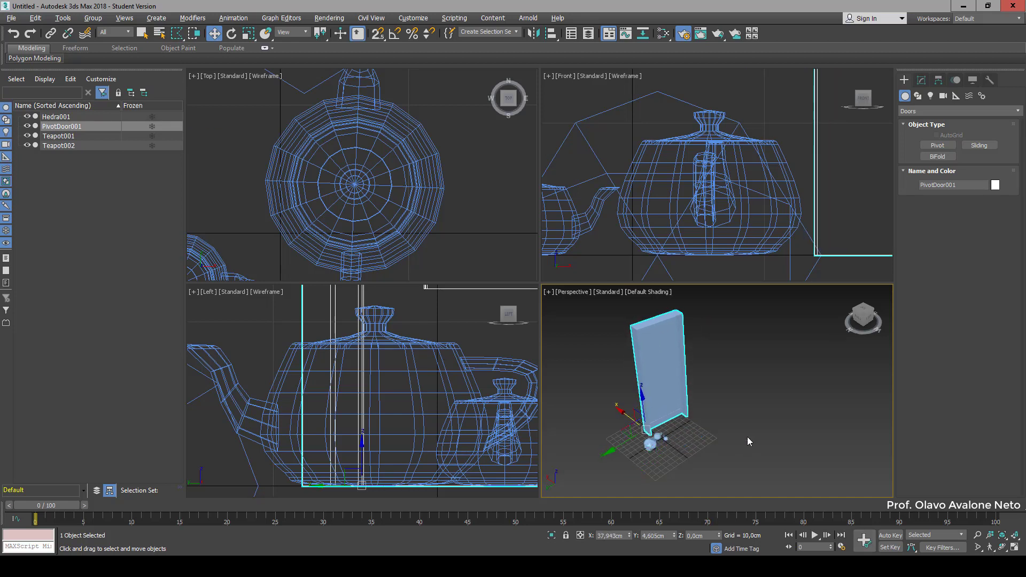
Scale the pivot door uniformly down to about 20% of its size, then deselect it
{"action": "left_click", "coordinate": [747, 437]}
{"action": "scroll", "coordinate": [748, 463], "scroll_direction": "up", "scroll_amount": 1}
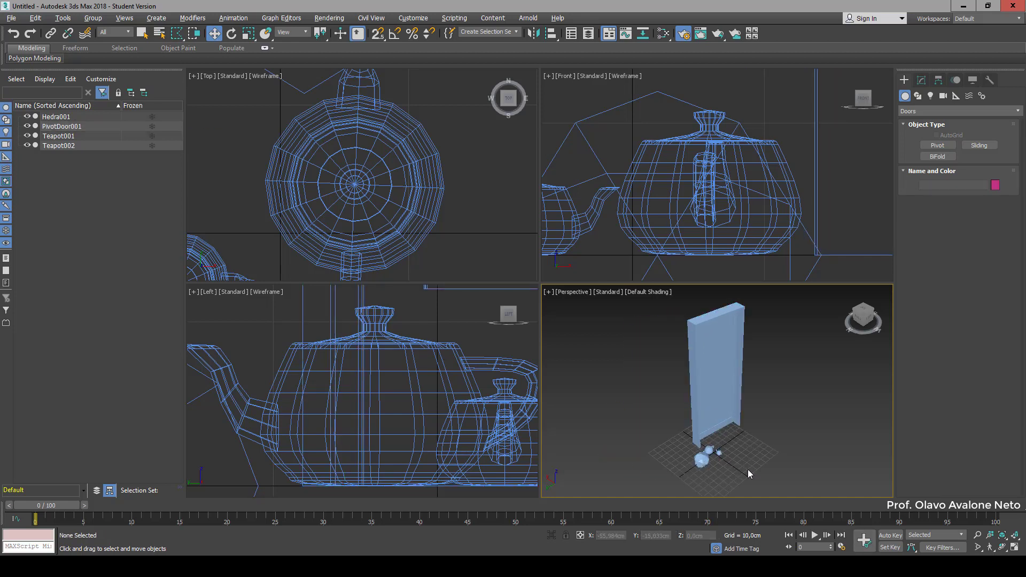
{"action": "middle_click_drag", "start_coordinate": [724, 471], "coordinate": [703, 476], "text": "alt"}
{"action": "scroll", "coordinate": [681, 481], "scroll_direction": "up", "scroll_amount": 5}
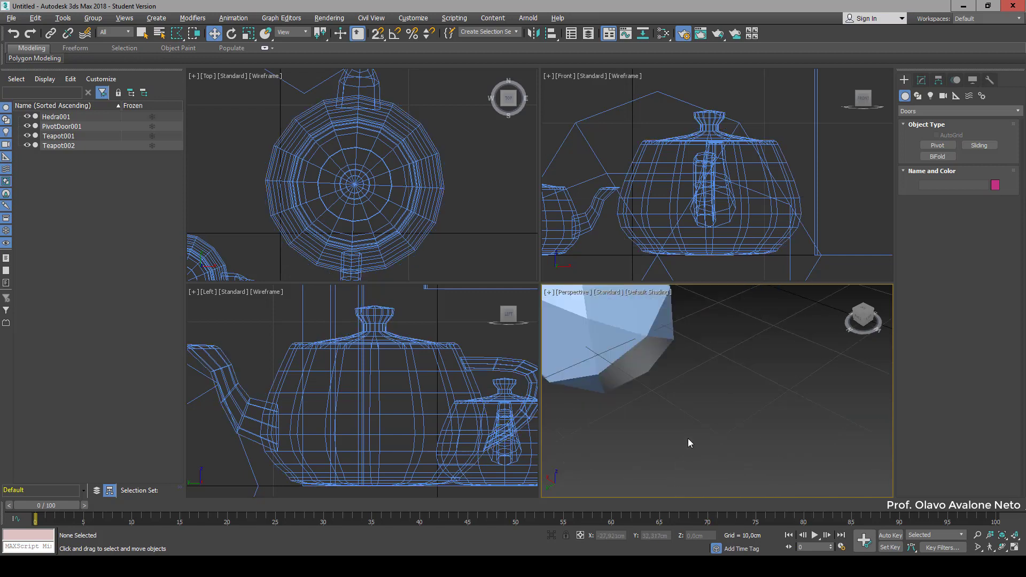
{"action": "scroll", "coordinate": [687, 442], "scroll_direction": "down", "scroll_amount": 6}
{"action": "key", "text": "r"}
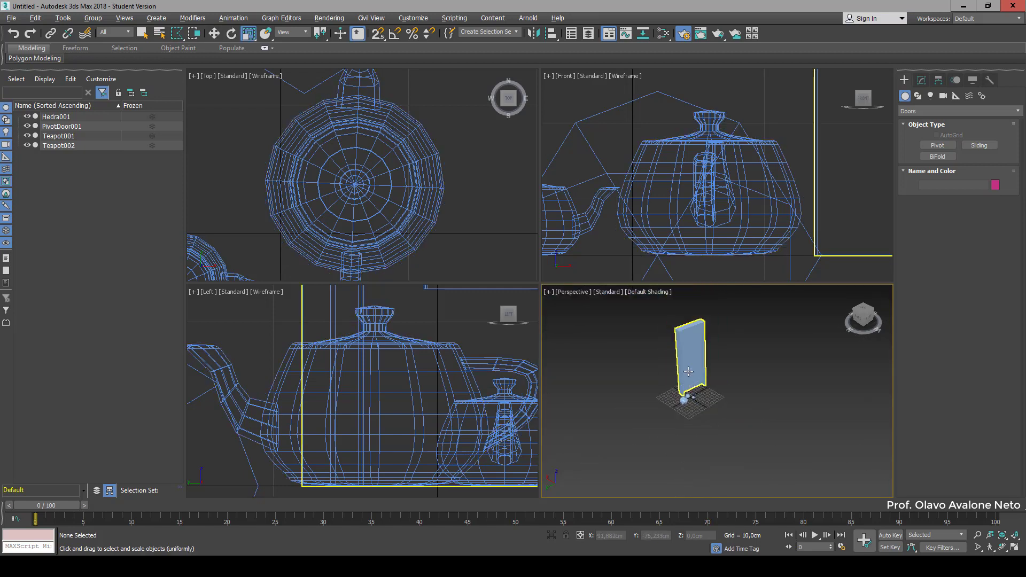
{"action": "left_click", "coordinate": [688, 371]}
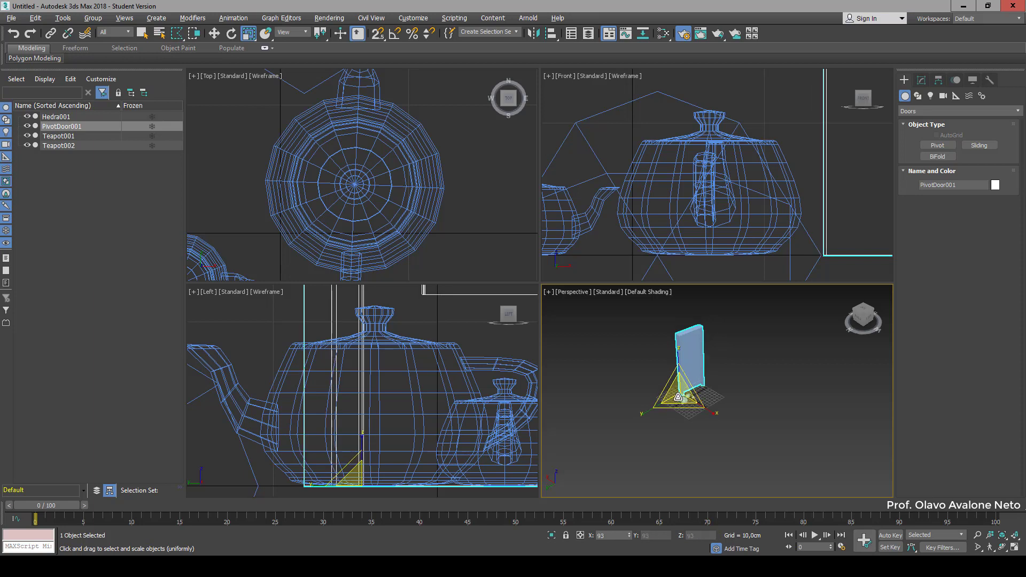
{"action": "left_click_drag", "start_coordinate": [677, 397], "coordinate": [689, 53]}
{"action": "left_click", "coordinate": [775, 415]}
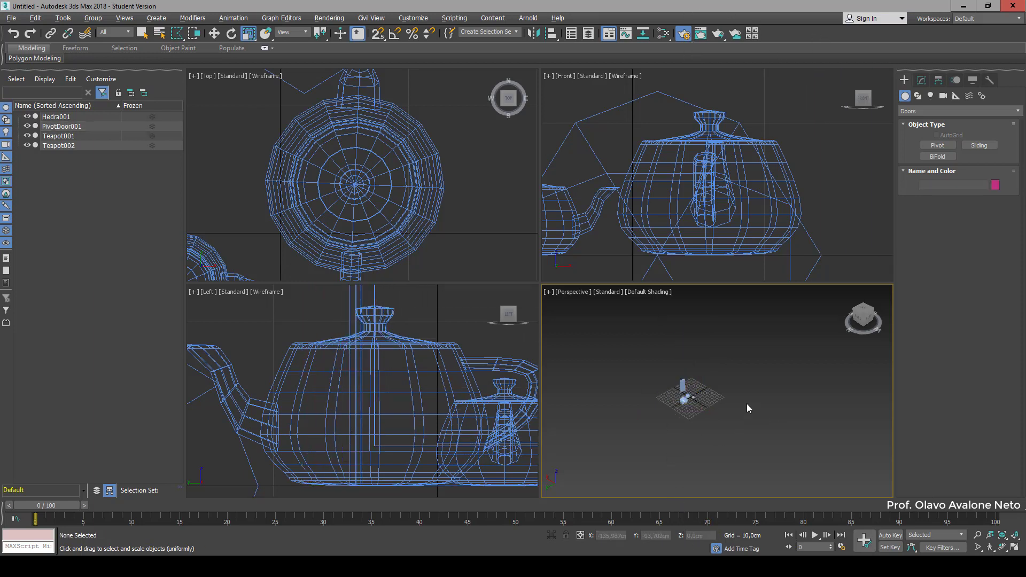
Move the scaled door on the ground plane to about X 25.7 cm, Y -19.4 cm, behind the teapots
{"action": "scroll", "coordinate": [736, 413], "scroll_direction": "up", "scroll_amount": 6}
{"action": "scroll", "coordinate": [782, 460], "scroll_direction": "up", "scroll_amount": 3}
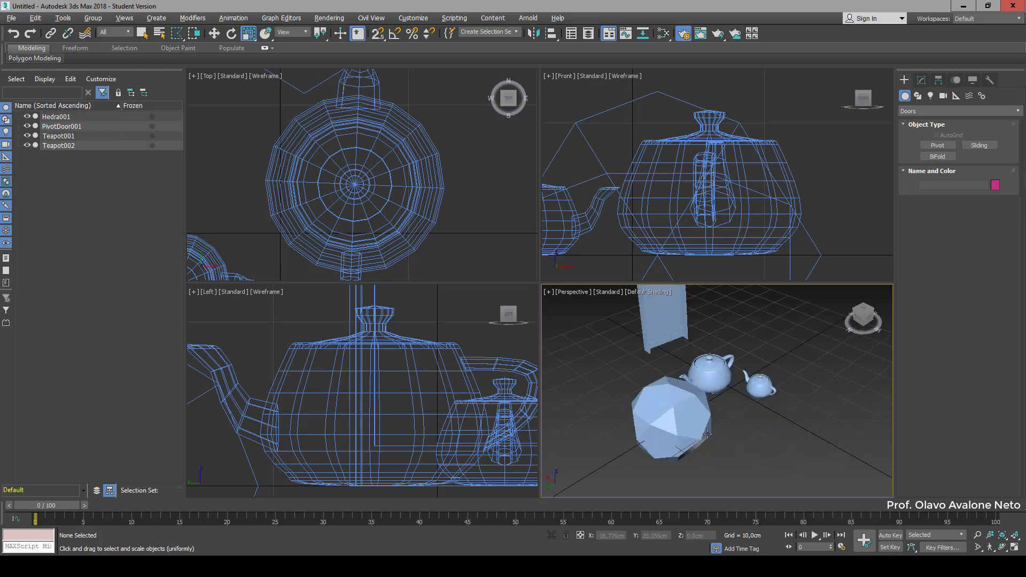
{"action": "left_click", "coordinate": [687, 330]}
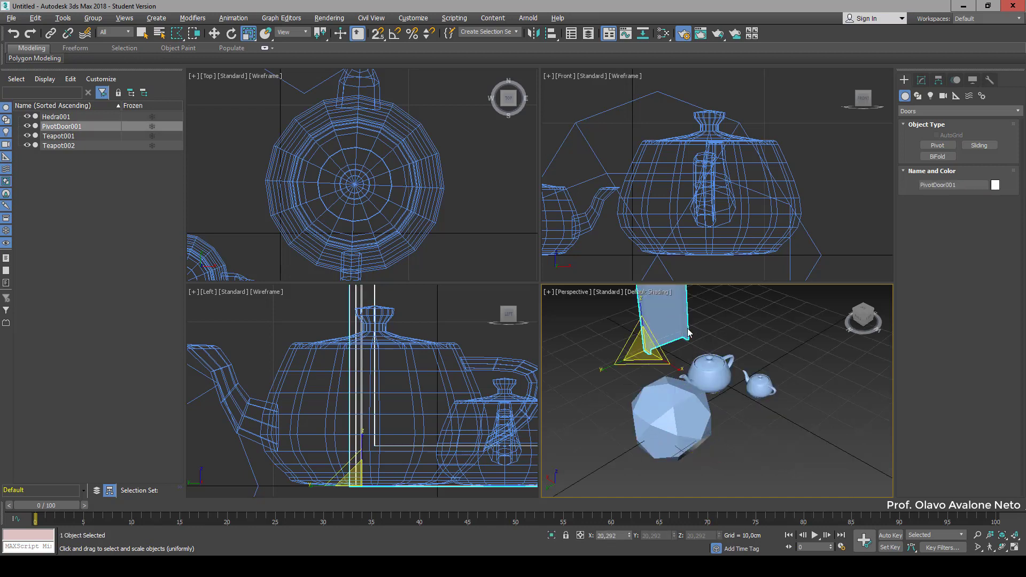
{"action": "key", "text": "w"}
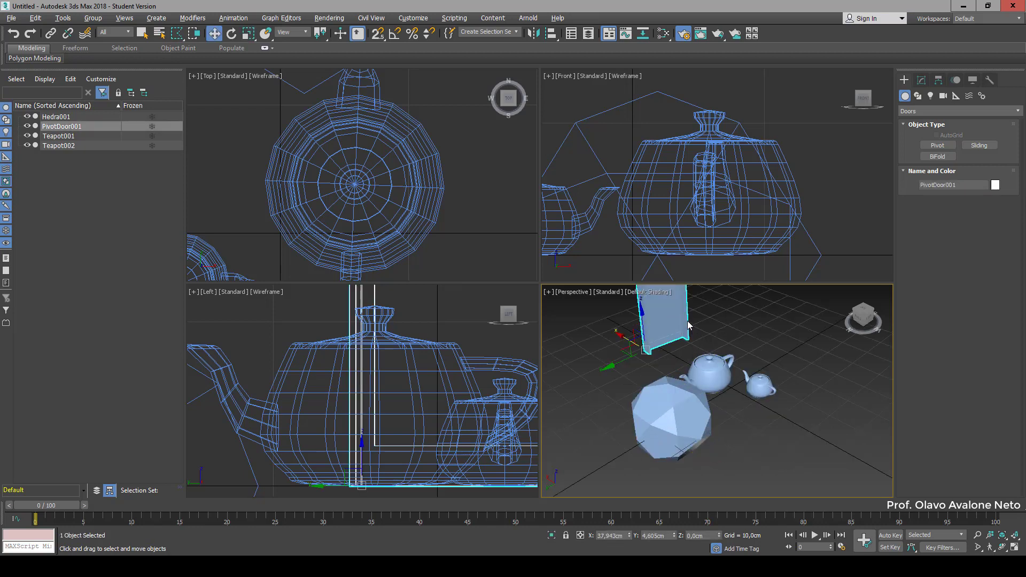
{"action": "left_click", "coordinate": [632, 334]}
{"action": "left_click", "coordinate": [640, 332]}
{"action": "left_click_drag", "start_coordinate": [640, 333], "coordinate": [613, 393]}
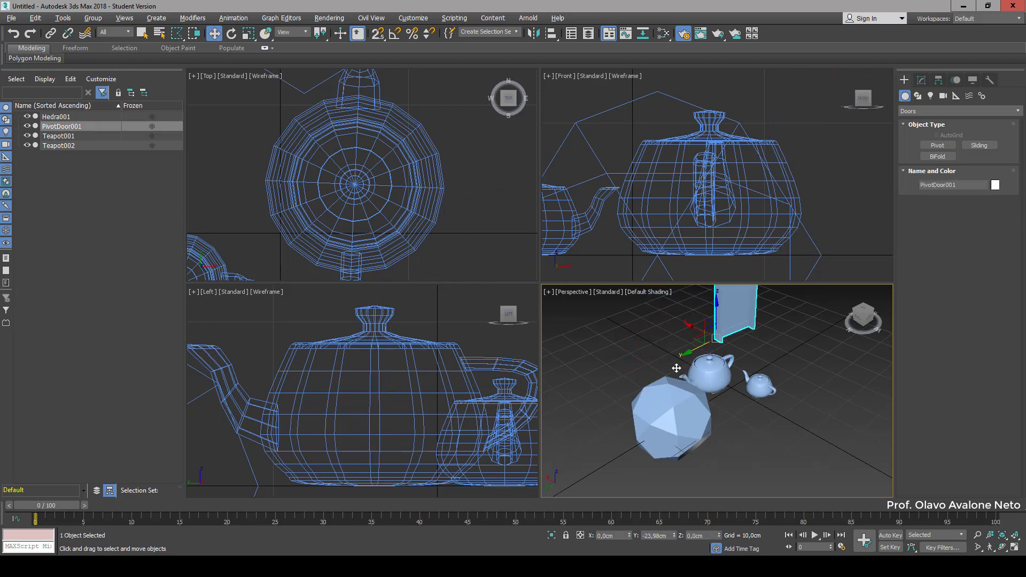
{"action": "scroll", "coordinate": [613, 393], "scroll_direction": "down", "scroll_amount": 3}
{"action": "scroll", "coordinate": [694, 347], "scroll_direction": "up", "scroll_amount": 1}
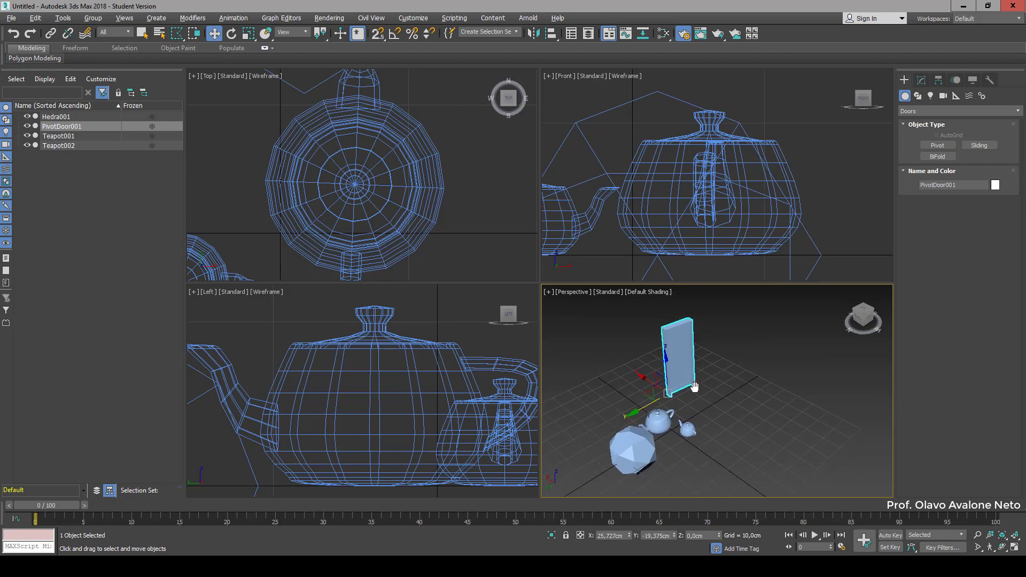
Maximize the Perspective viewport with the whole group of objects in view, and select the pivot door
{"action": "key", "text": "alt+w"}
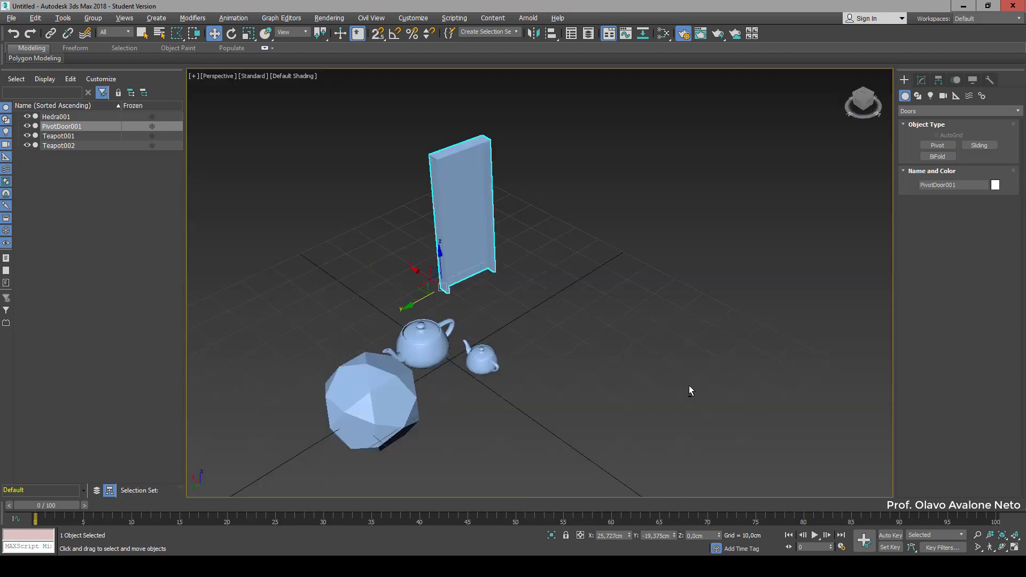
{"action": "left_click", "coordinate": [502, 256]}
{"action": "scroll", "coordinate": [320, 307], "scroll_direction": "up", "scroll_amount": 3}
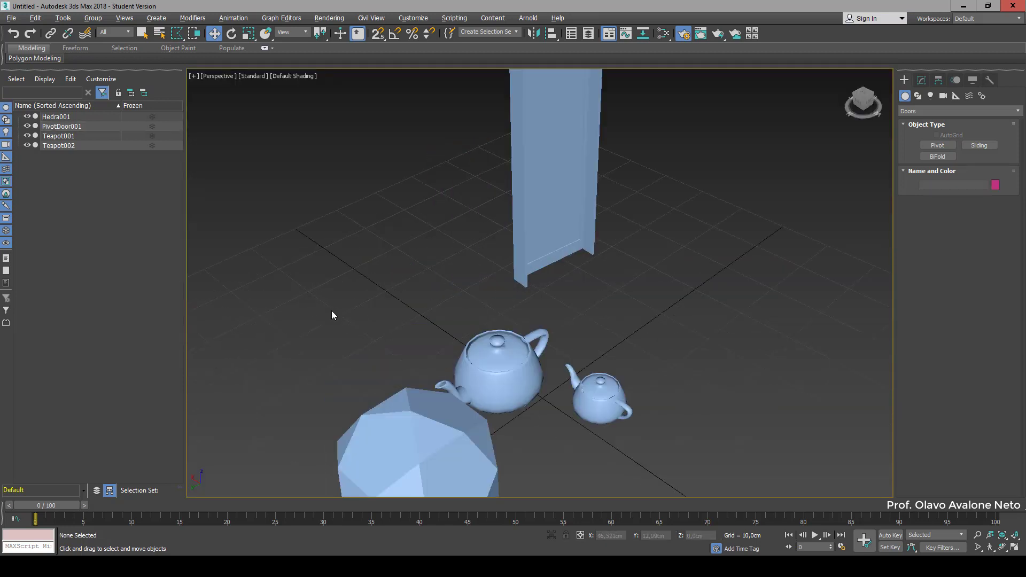
{"action": "scroll", "coordinate": [614, 306], "scroll_direction": "down", "scroll_amount": 3}
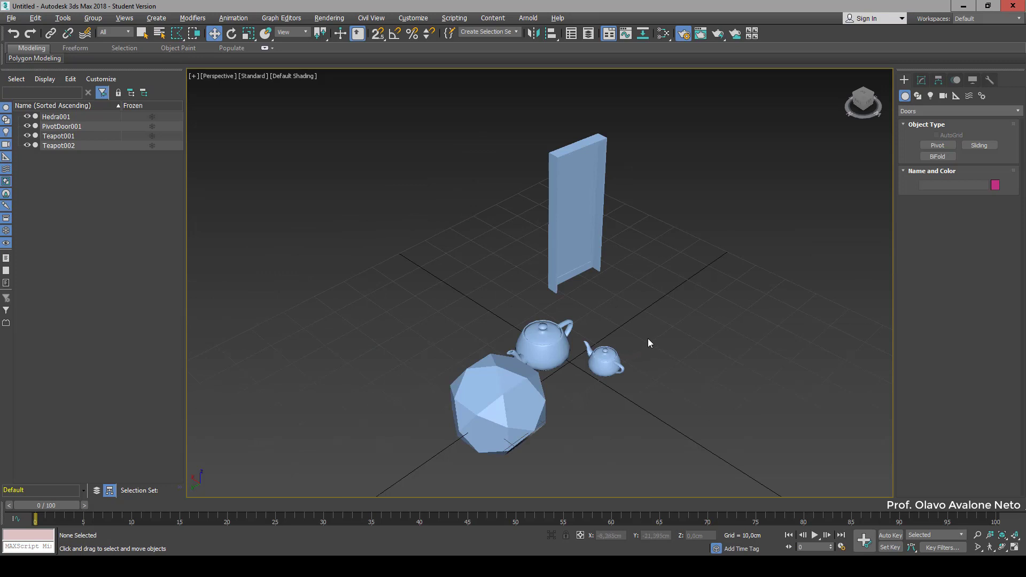
{"action": "left_click", "coordinate": [605, 153]}
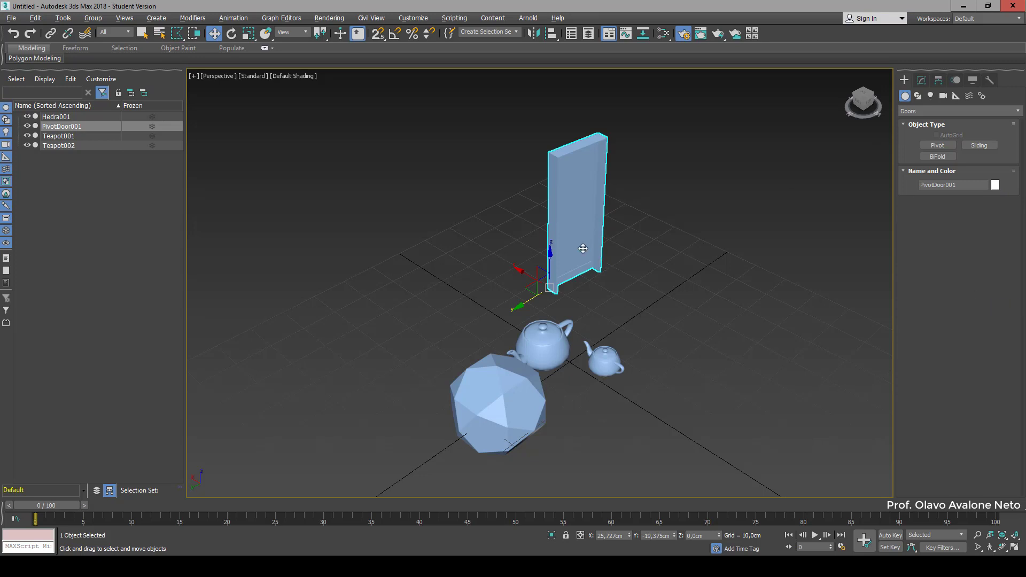
Look through the AEC Extended, Stairs, mental ray and Arnold geometry categories and return to Standard Primitives
{"action": "left_click", "coordinate": [938, 111]}
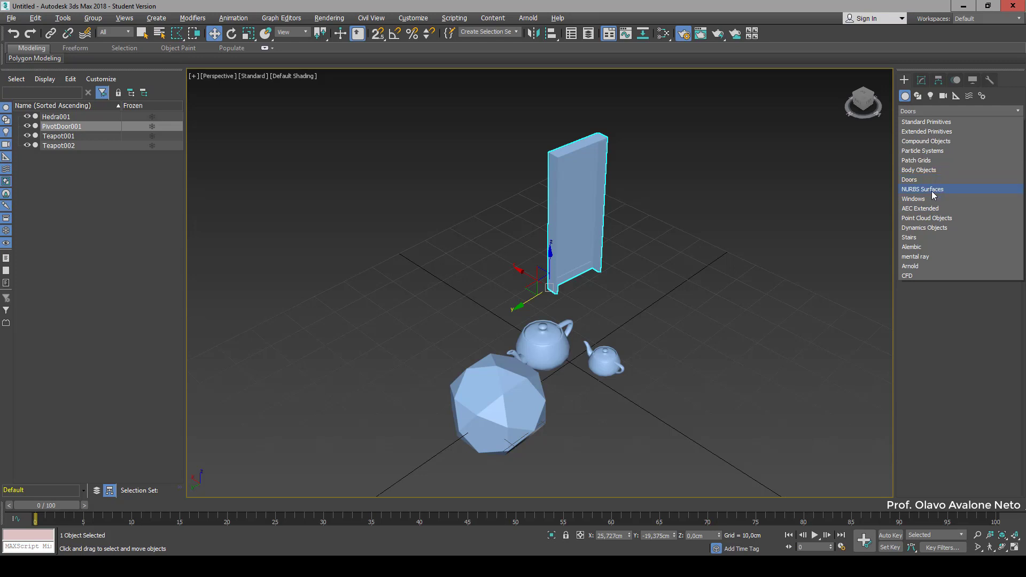
{"action": "left_click", "coordinate": [936, 209]}
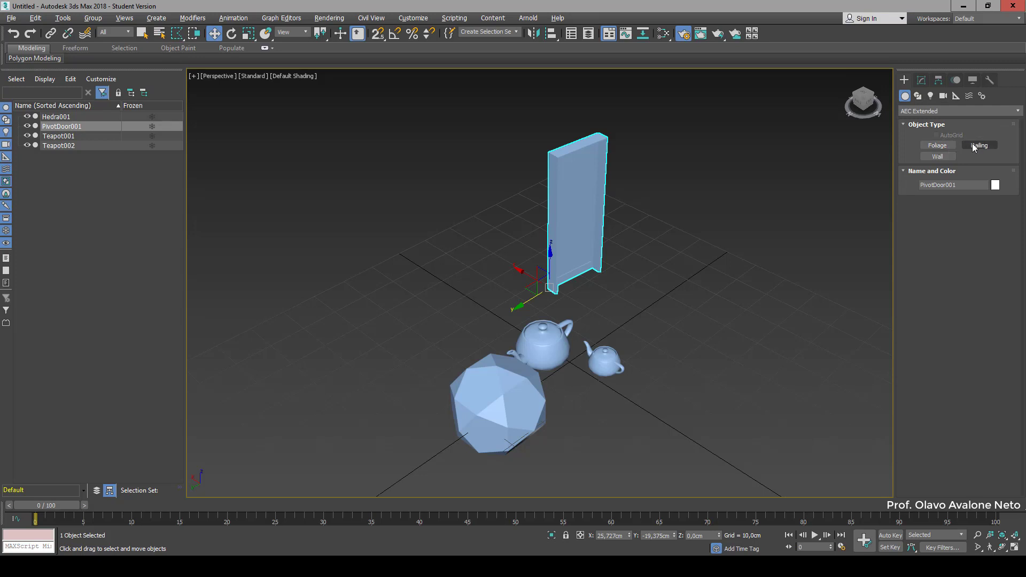
{"action": "left_click", "coordinate": [925, 110]}
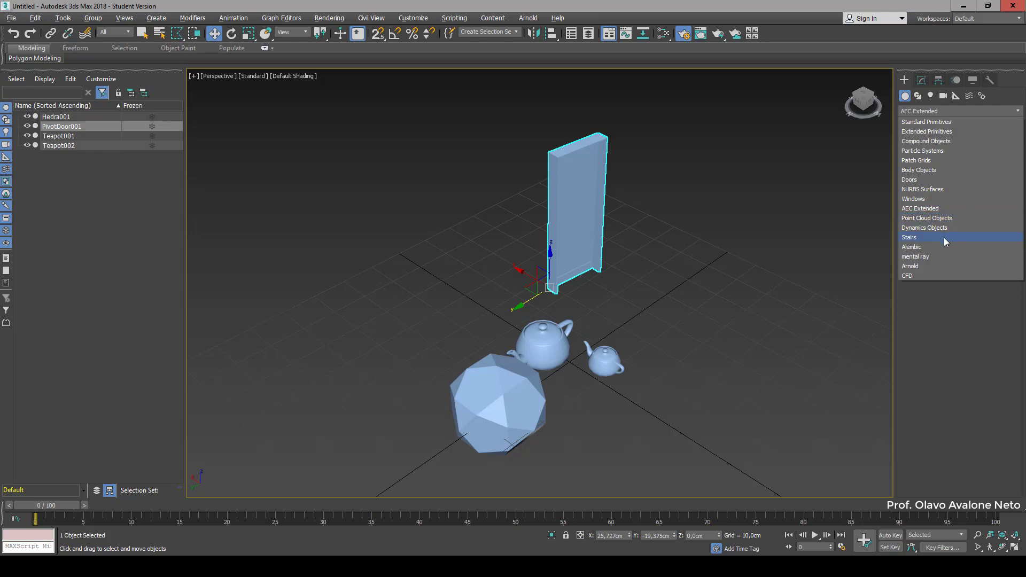
{"action": "left_click", "coordinate": [943, 238]}
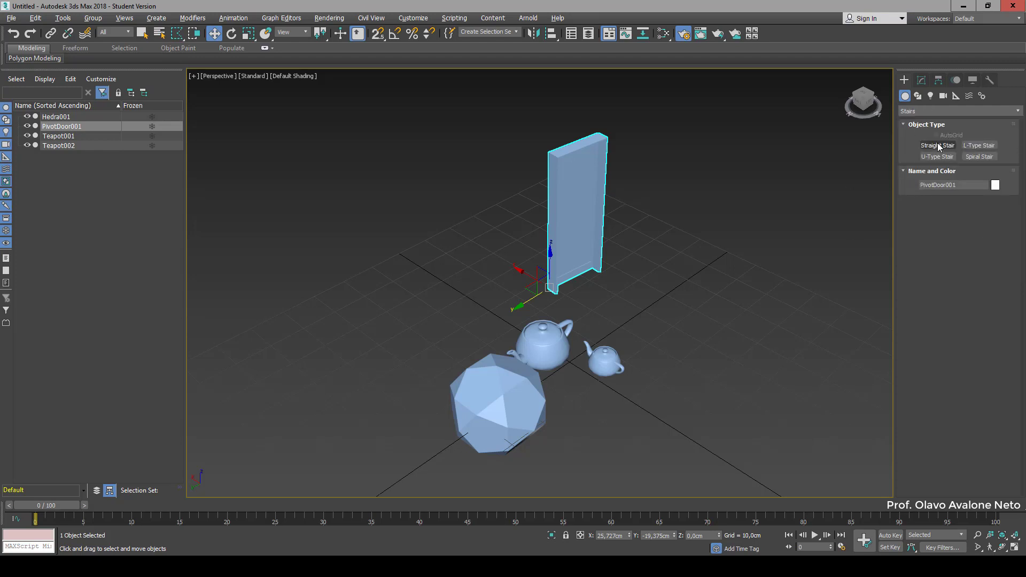
{"action": "left_click", "coordinate": [939, 110]}
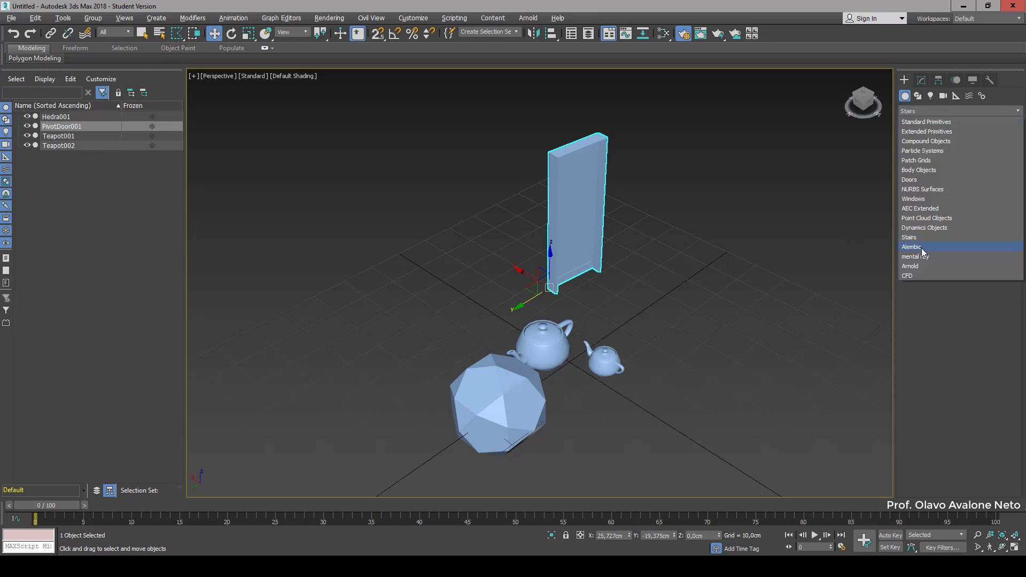
{"action": "left_click", "coordinate": [937, 256]}
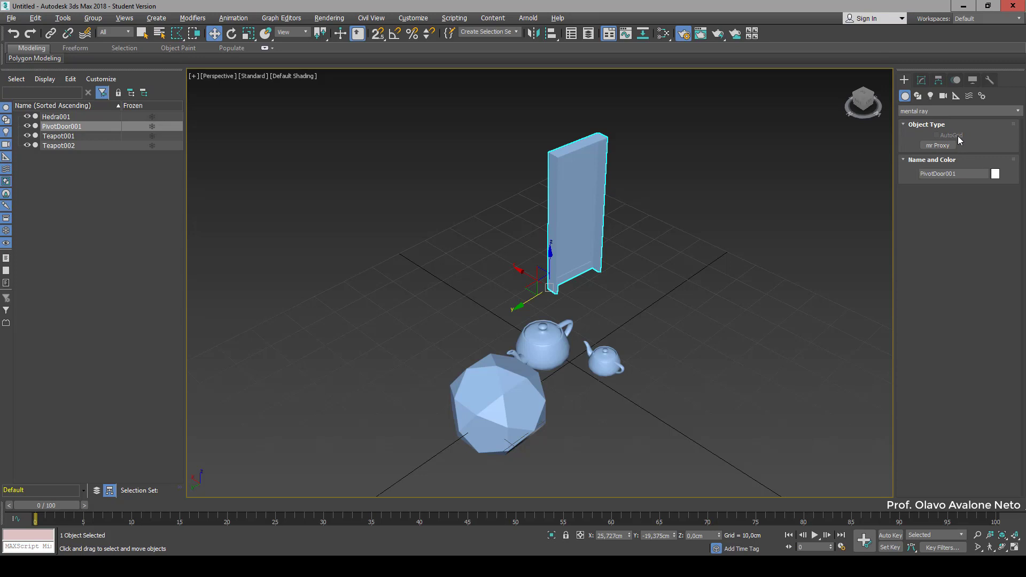
{"action": "left_click", "coordinate": [977, 113]}
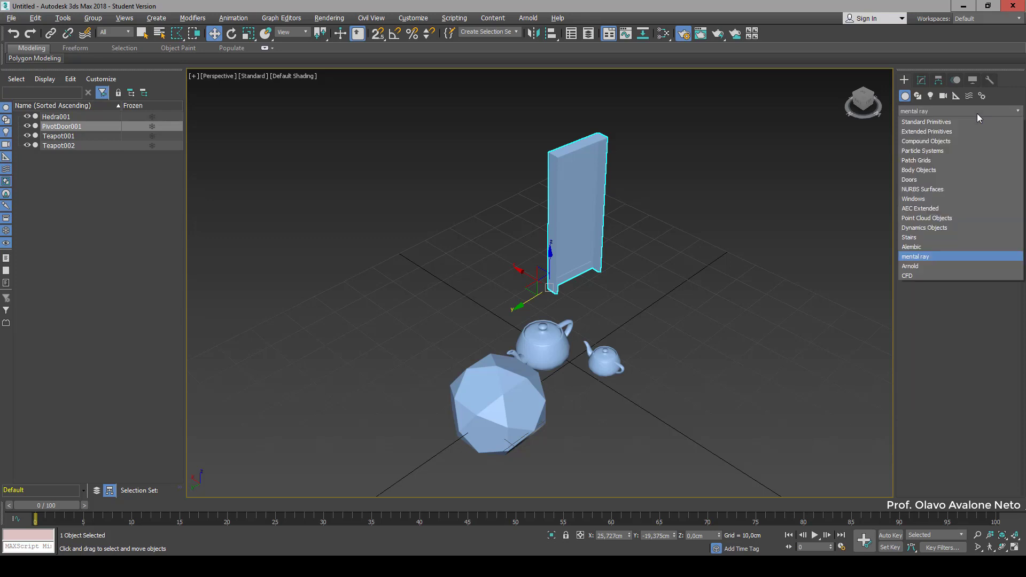
{"action": "left_click", "coordinate": [918, 268]}
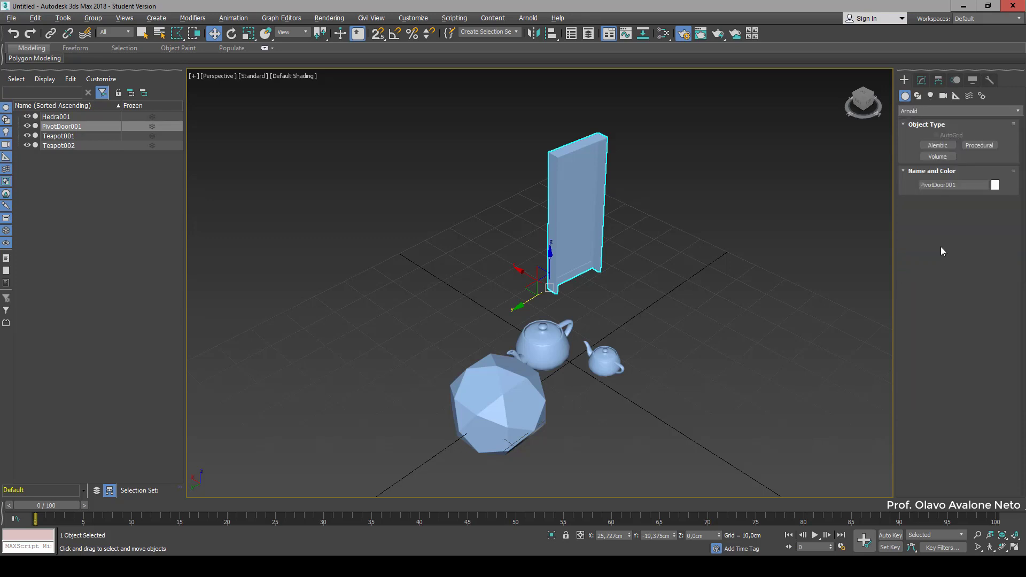
{"action": "left_click", "coordinate": [966, 112]}
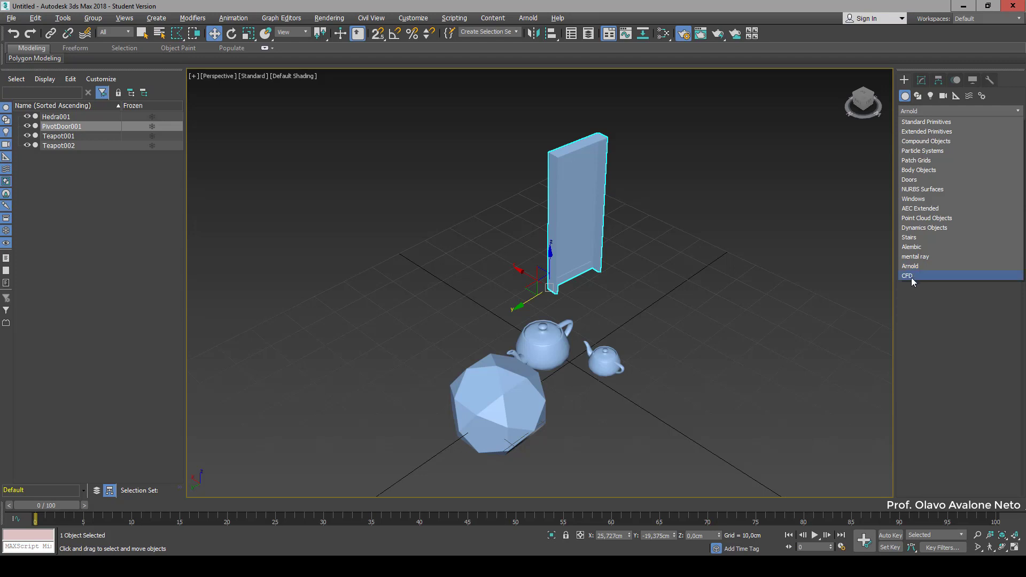
{"action": "left_click", "coordinate": [945, 122]}
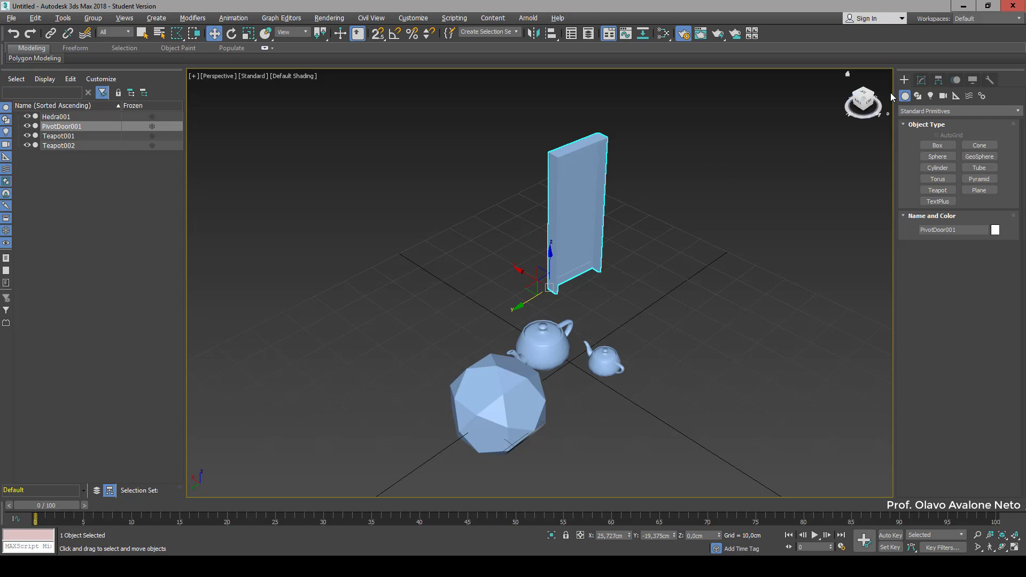
Compare the standard primitives with the Splines shape types and look through the list of shape categories
{"action": "left_click", "coordinate": [919, 97]}
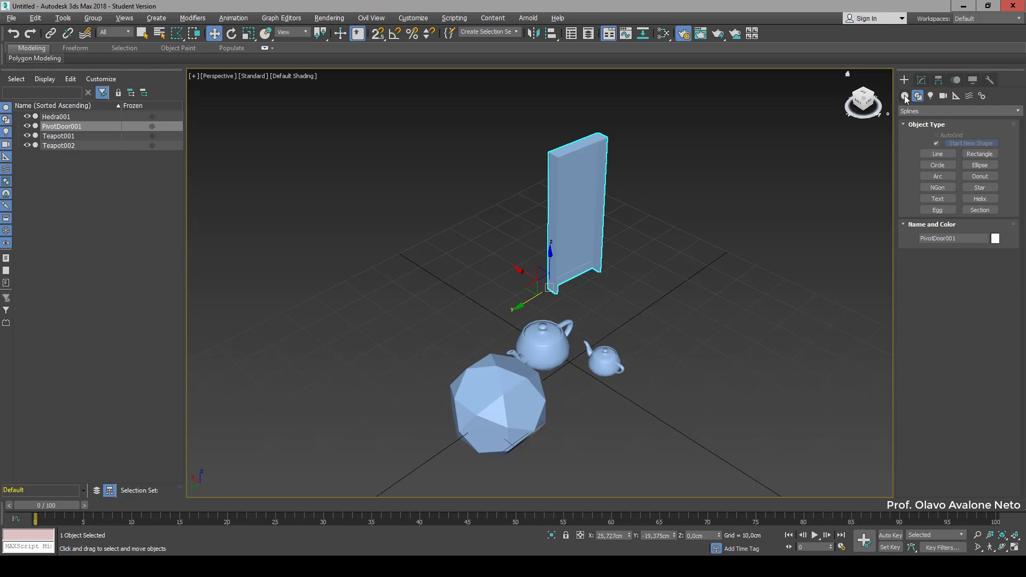
{"action": "left_click", "coordinate": [905, 97]}
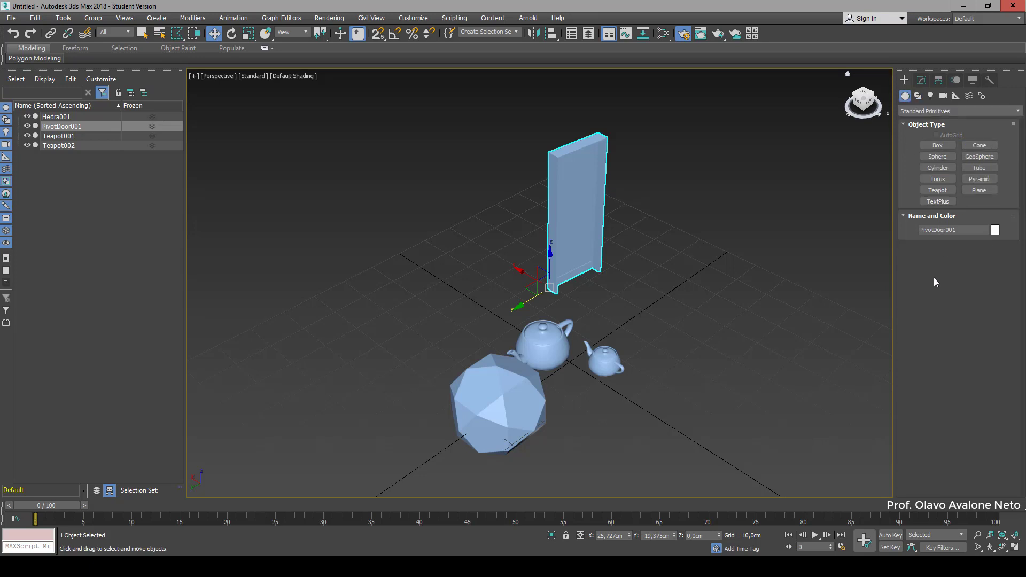
{"action": "left_click", "coordinate": [917, 97]}
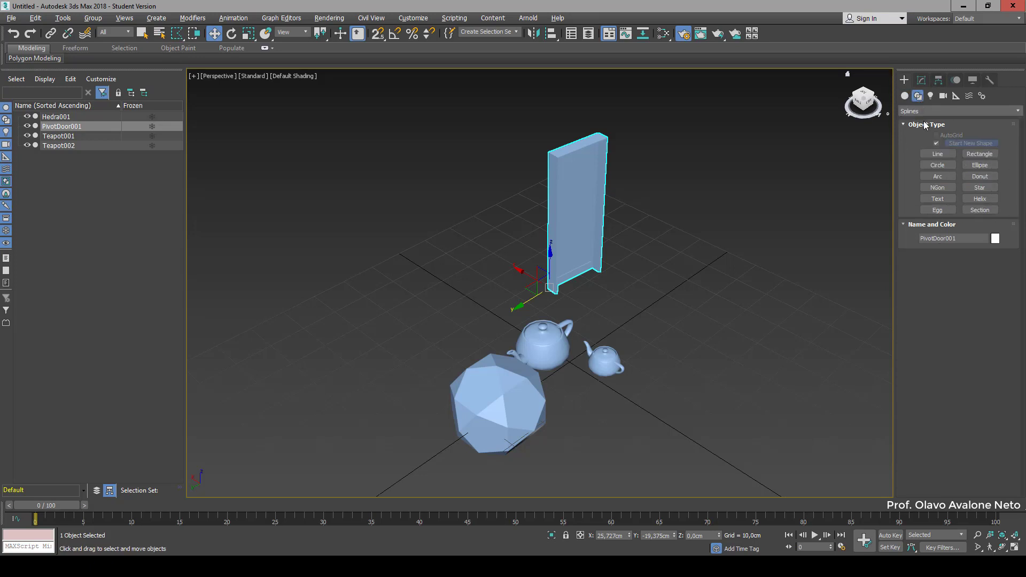
{"action": "left_click", "coordinate": [928, 111]}
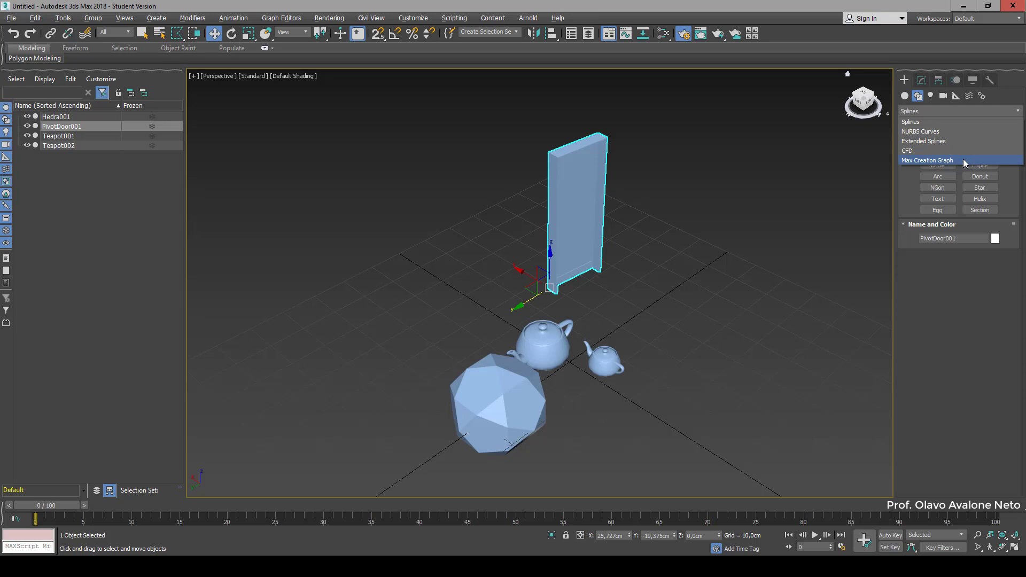
{"action": "left_click", "coordinate": [961, 348]}
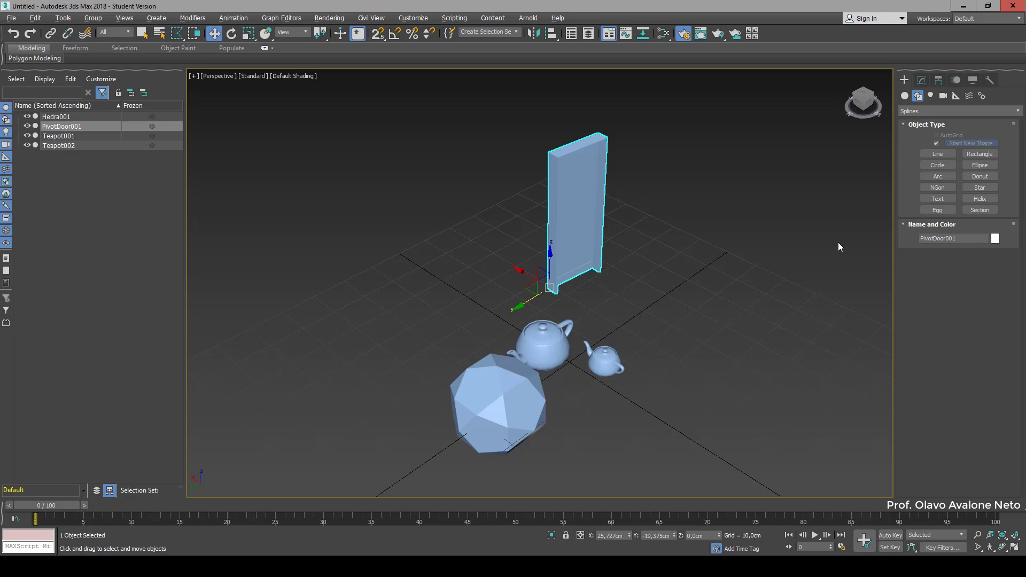
Draw a straight two-point Line spline beyond the small teapot, centred at about X -16.9 cm, Y -37.9 cm
{"action": "left_click", "coordinate": [937, 154]}
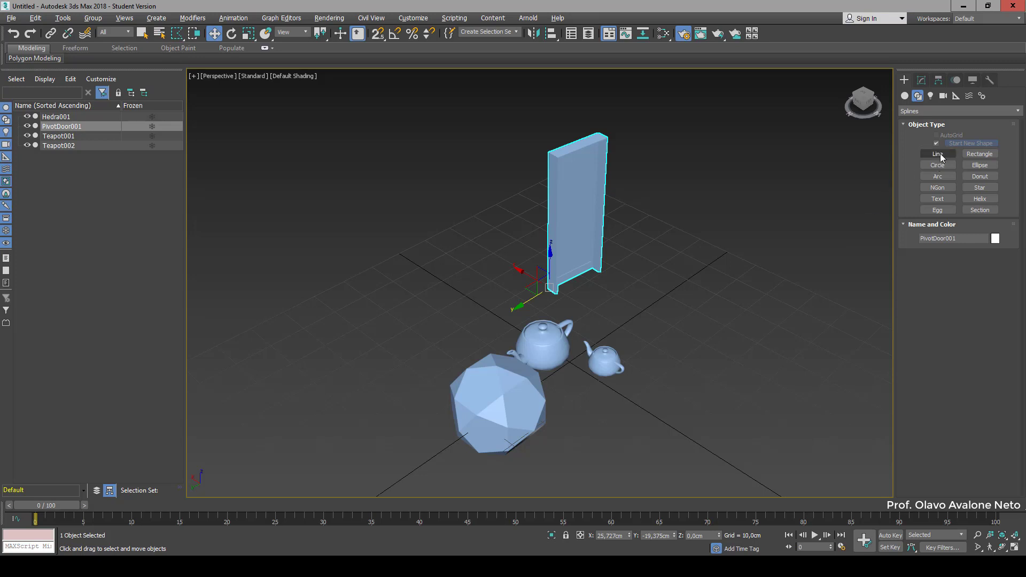
{"action": "left_click", "coordinate": [664, 298]}
{"action": "left_click", "coordinate": [763, 353]}
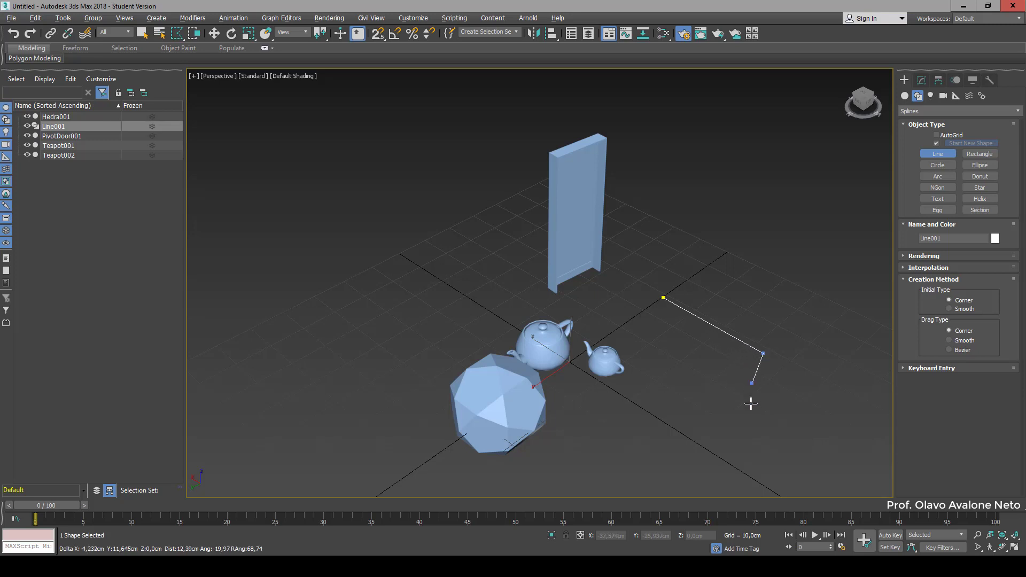
{"action": "right_click", "coordinate": [751, 407]}
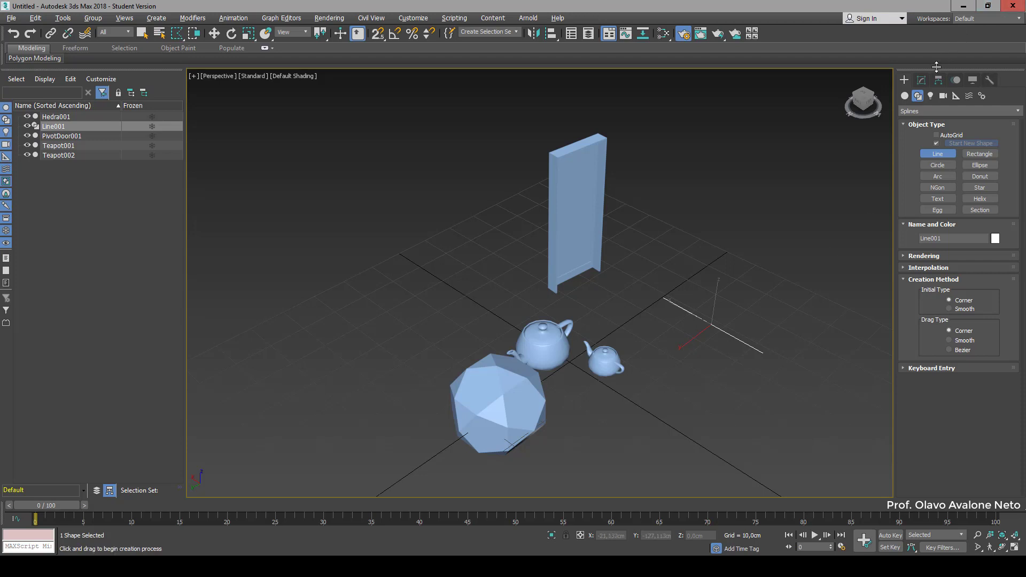
Look through the Photometric light types, the list of light categories and the Standard camera types
{"action": "left_click", "coordinate": [931, 96]}
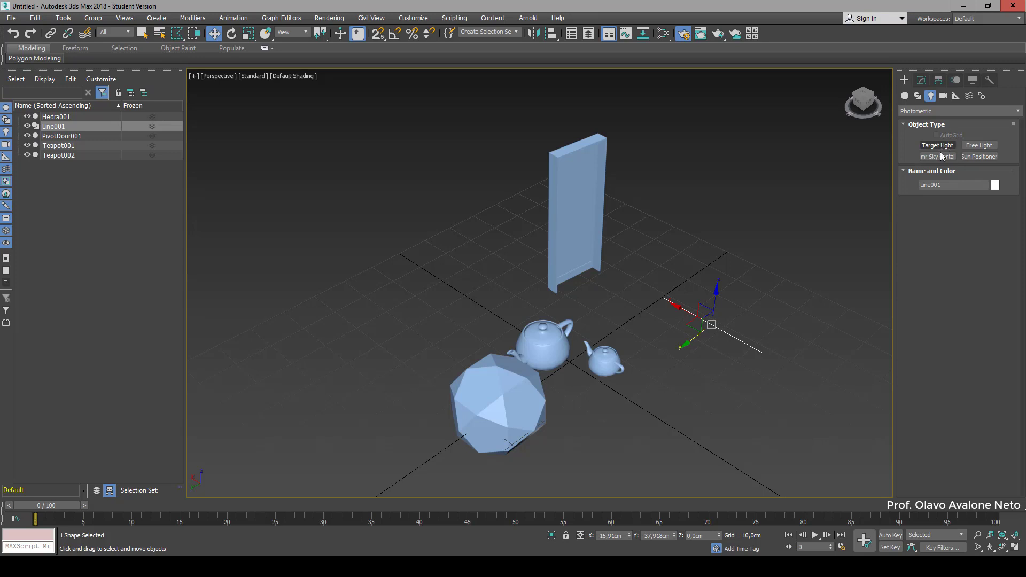
{"action": "left_click", "coordinate": [907, 111]}
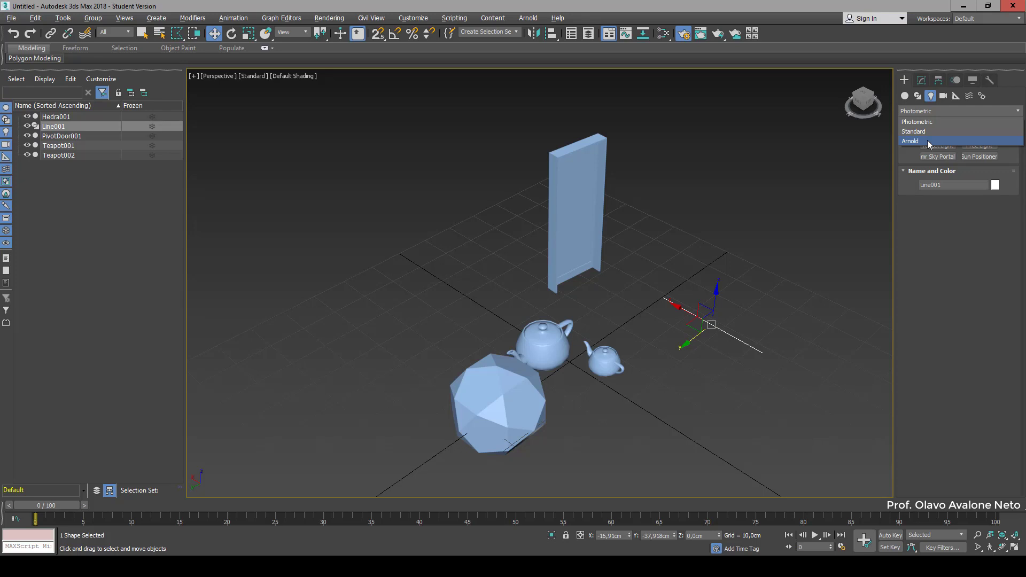
{"action": "left_click", "coordinate": [941, 99]}
{"action": "left_click", "coordinate": [943, 97]}
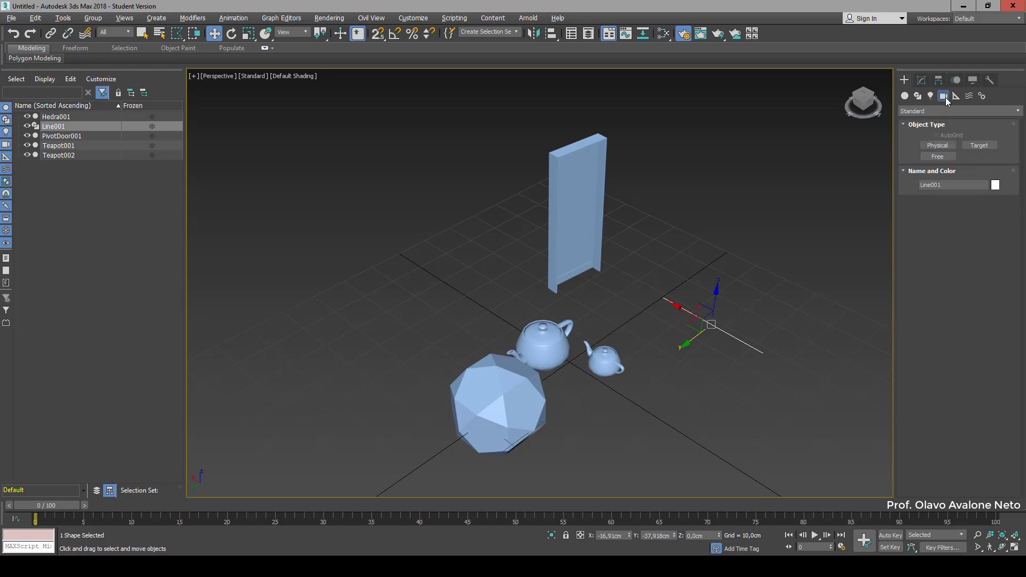
Create a Target camera at about X -37.6 cm, Y 30.2 cm, aimed past the teapots at about X 42.4 cm, Y -27.8 cm
{"action": "left_click", "coordinate": [944, 99]}
{"action": "left_click", "coordinate": [930, 95]}
{"action": "scroll", "coordinate": [462, 333], "scroll_direction": "down", "scroll_amount": 3}
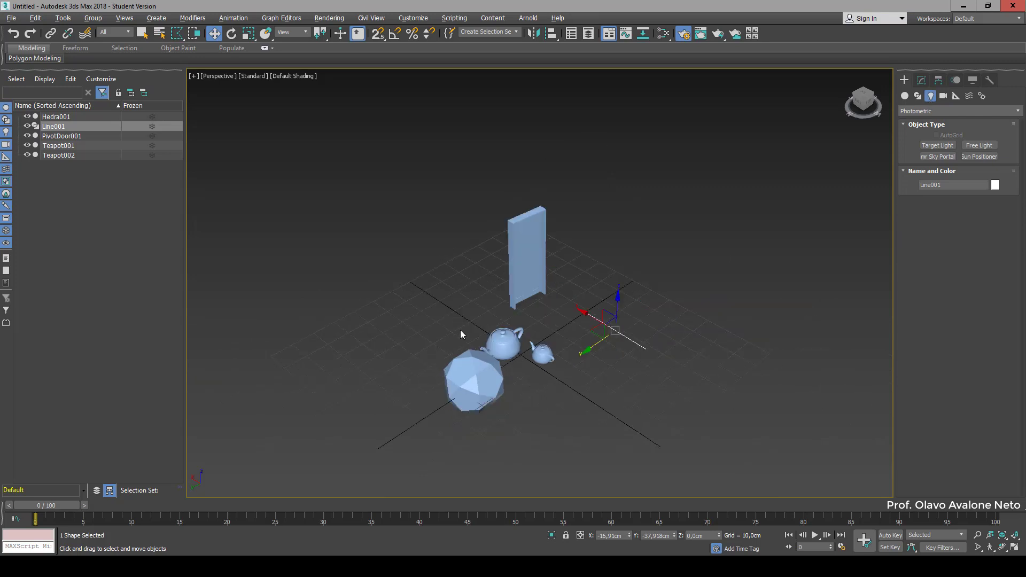
{"action": "middle_click_drag", "start_coordinate": [683, 317], "coordinate": [672, 348]}
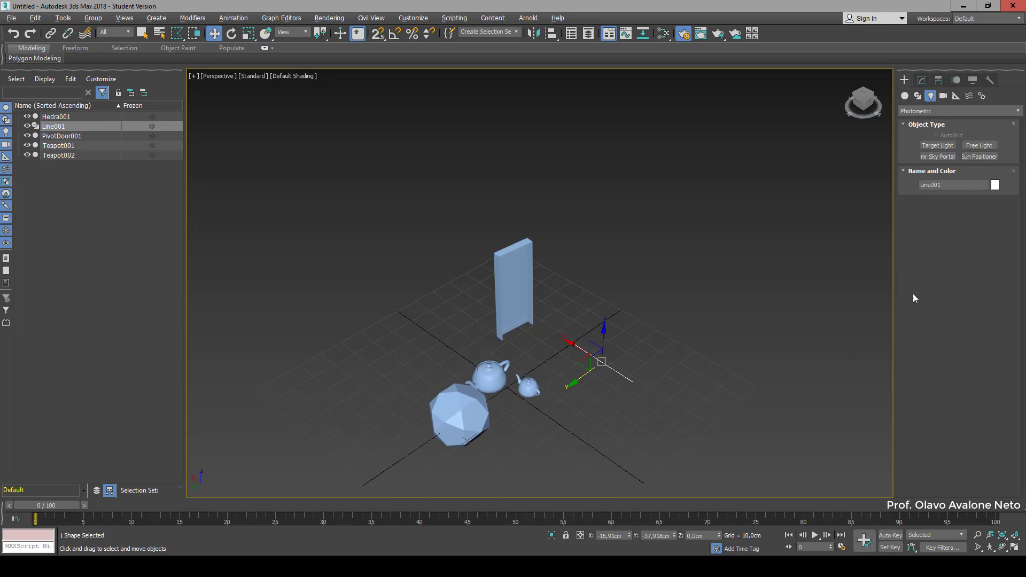
{"action": "left_click", "coordinate": [943, 97]}
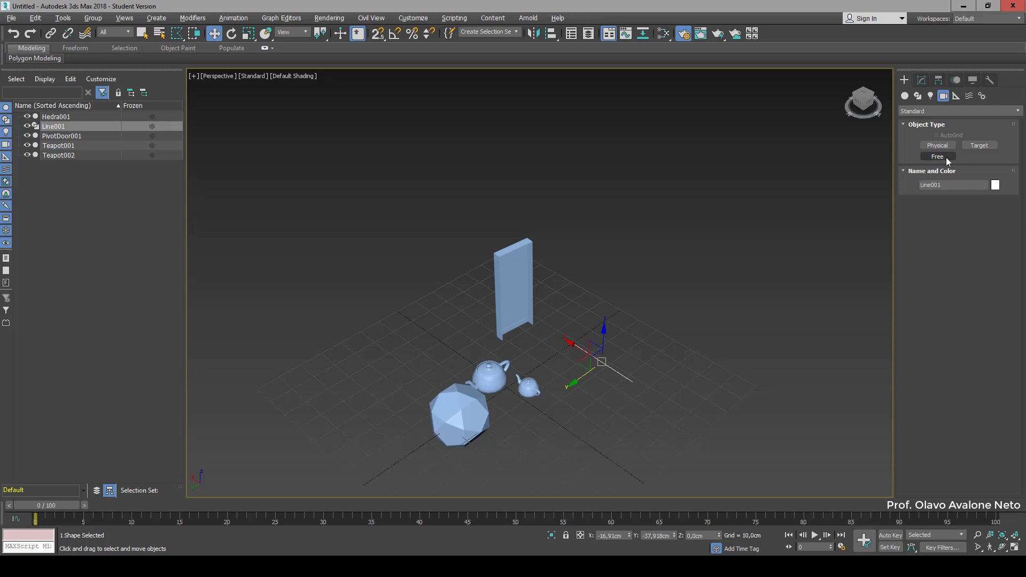
{"action": "left_click", "coordinate": [969, 143]}
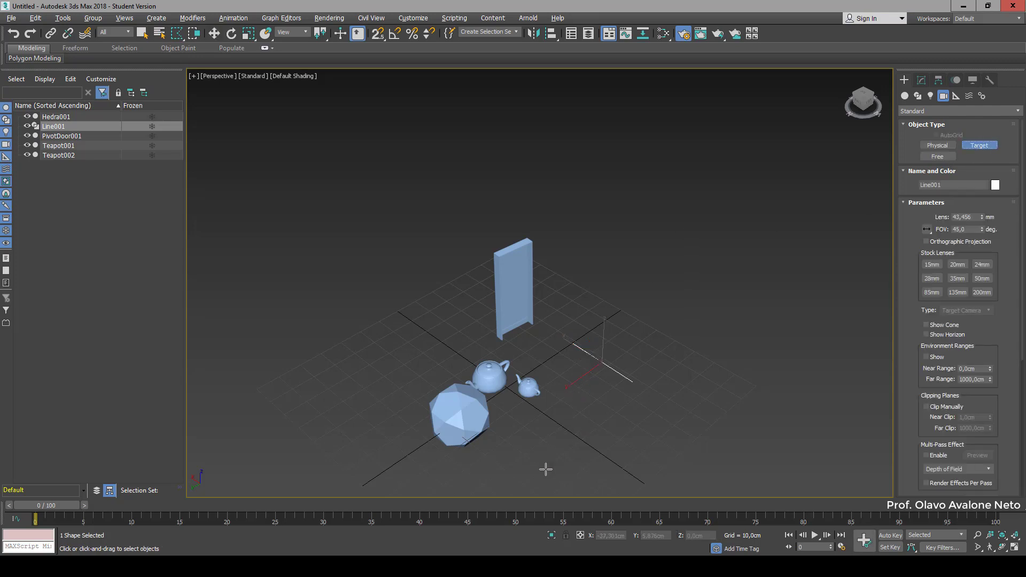
{"action": "left_click_drag", "start_coordinate": [518, 481], "coordinate": [486, 311]}
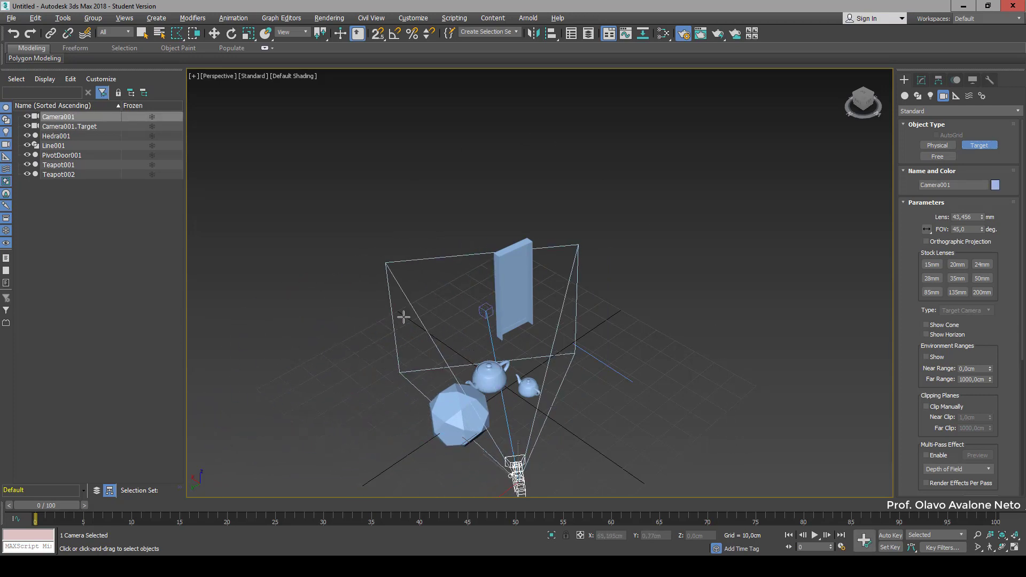
Switch the perspective view to the new camera's view and show it in the four-viewport layout
{"action": "key", "text": "alt+w"}
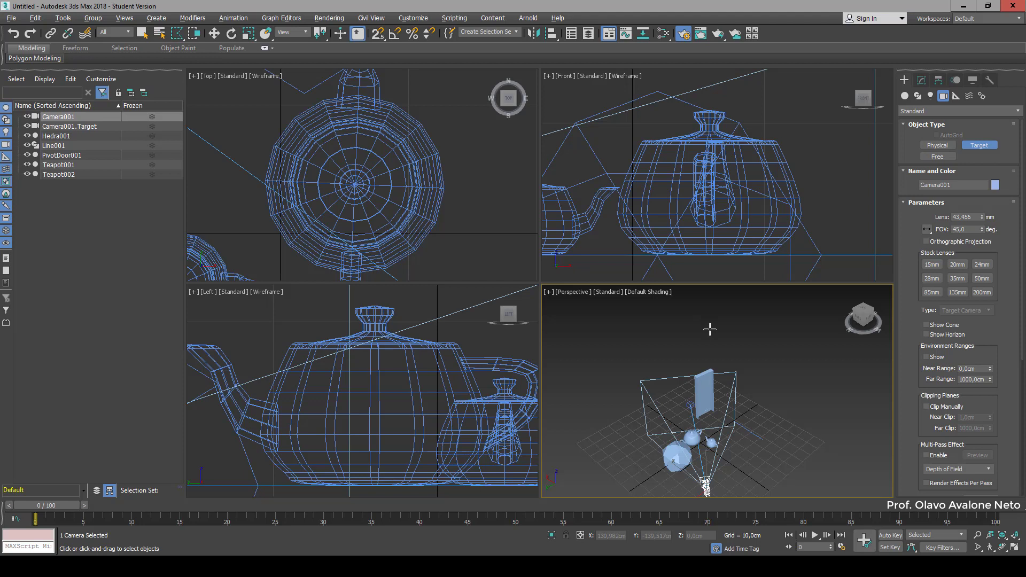
{"action": "key", "text": "alt+w"}
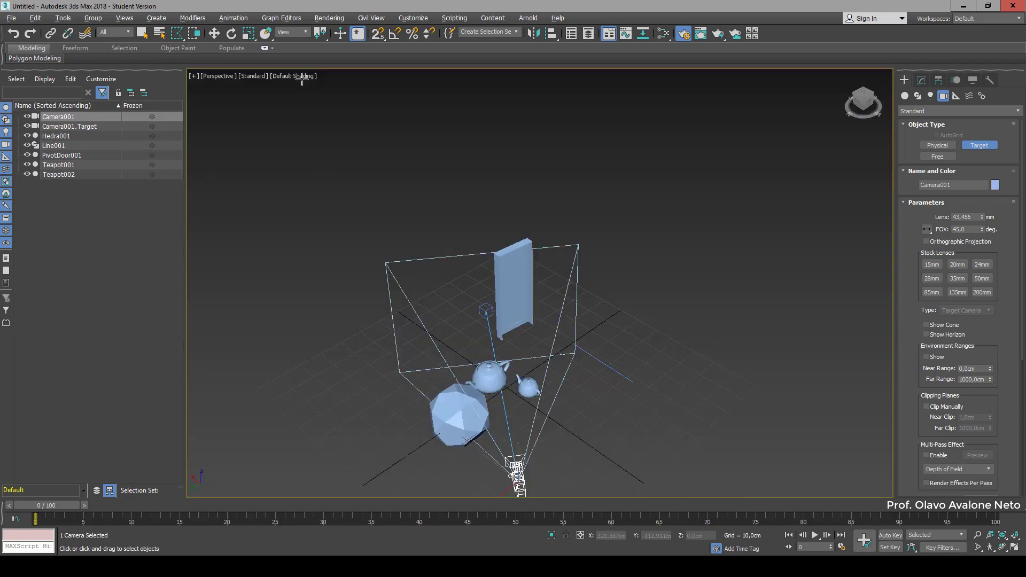
{"action": "key", "text": "c"}
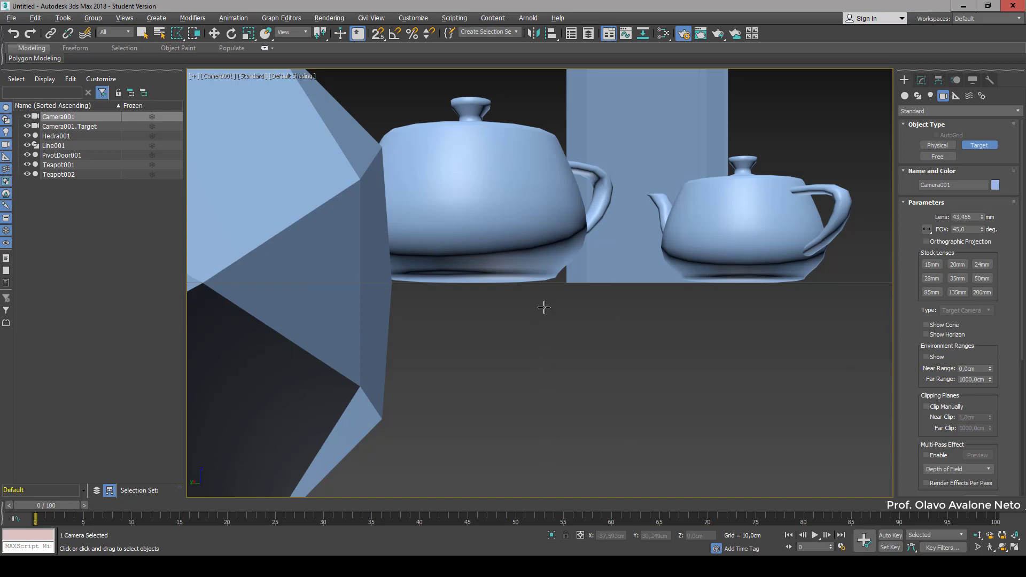
{"action": "key", "text": "alt+w"}
Raise the camera to about Z 26.2 cm in the Front view
{"action": "scroll", "coordinate": [440, 245], "scroll_direction": "down", "scroll_amount": 4}
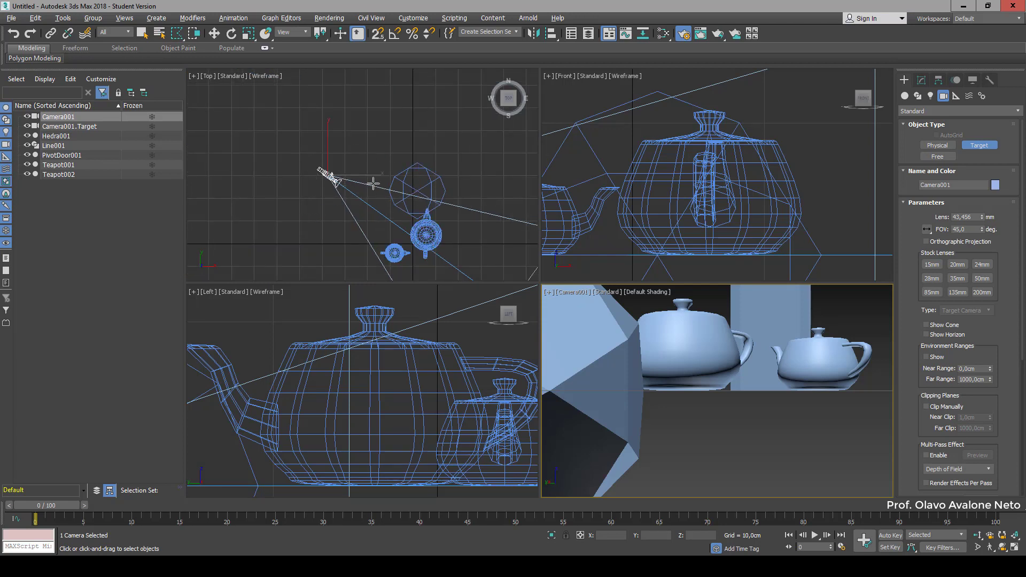
{"action": "right_click", "coordinate": [286, 144]}
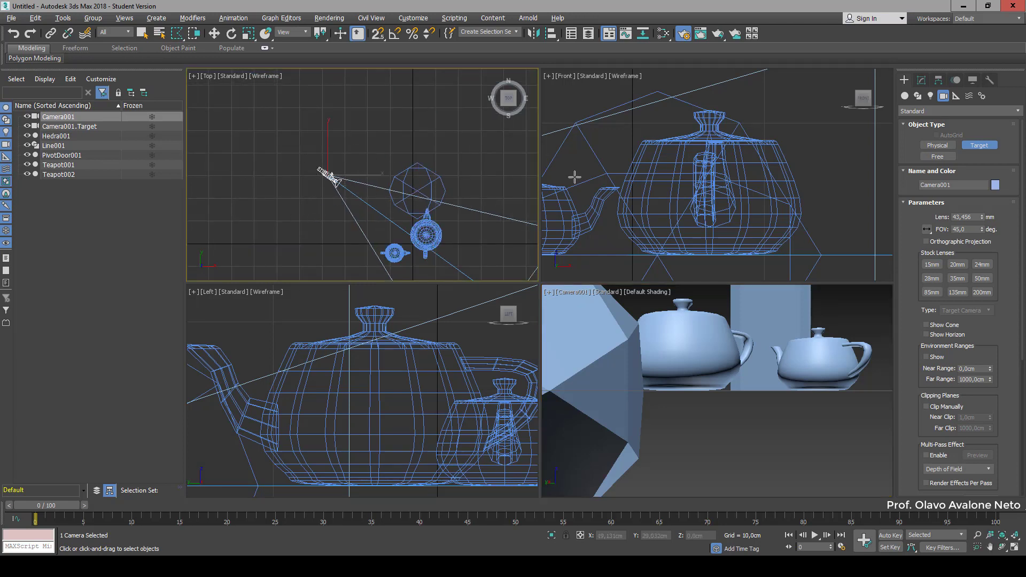
{"action": "right_click", "coordinate": [583, 100]}
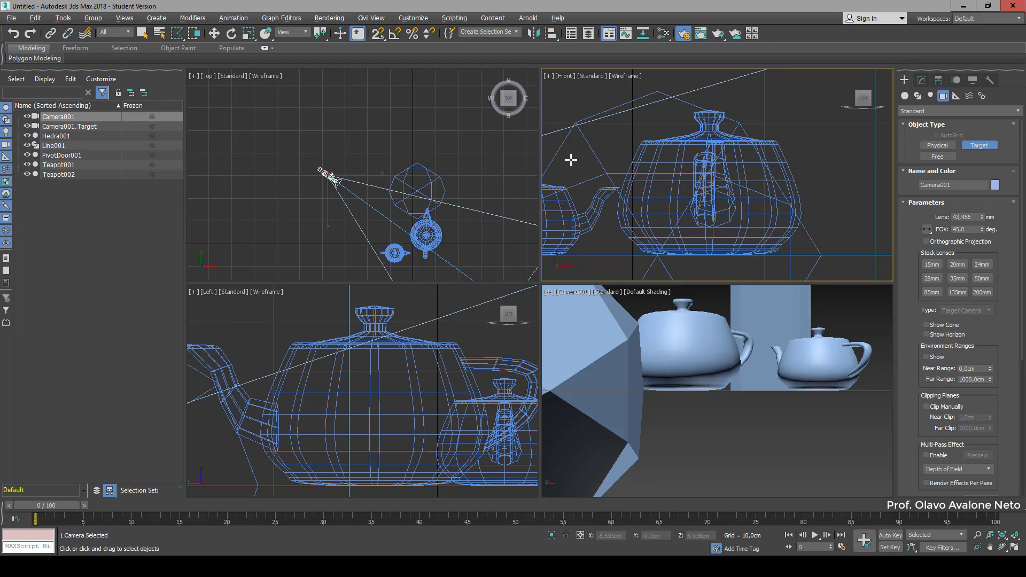
{"action": "key", "text": "w"}
{"action": "scroll", "coordinate": [608, 168], "scroll_direction": "down", "scroll_amount": 8}
{"action": "scroll", "coordinate": [595, 135], "scroll_direction": "up", "scroll_amount": 5}
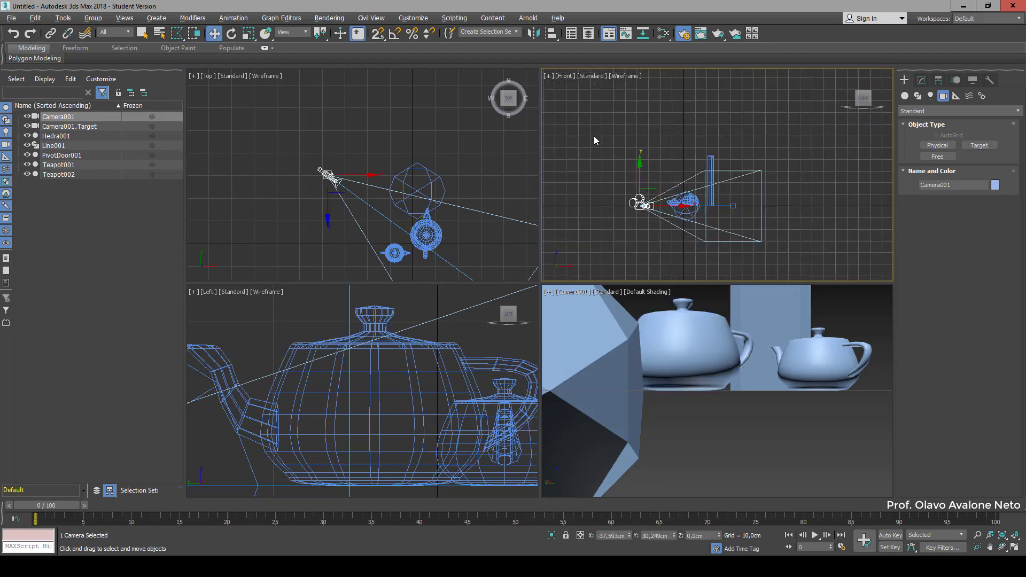
{"action": "left_click", "coordinate": [214, 33]}
{"action": "left_click_drag", "start_coordinate": [640, 169], "coordinate": [653, 147]}
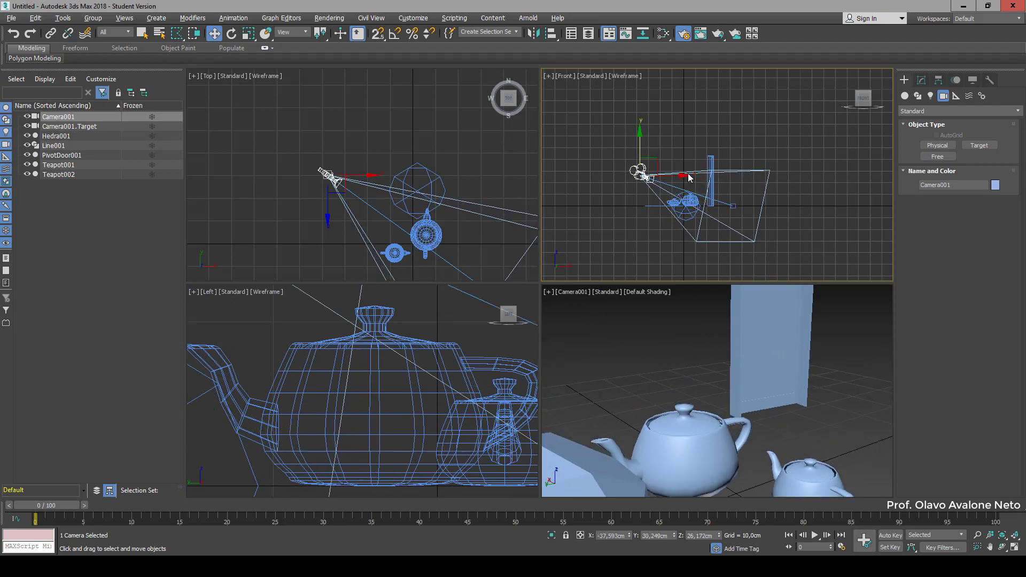
Pull the camera away from the objects to about X -69.4 cm, Y 54.8 cm
{"action": "left_click_drag", "start_coordinate": [686, 178], "coordinate": [623, 172]}
{"action": "right_click", "coordinate": [374, 139]}
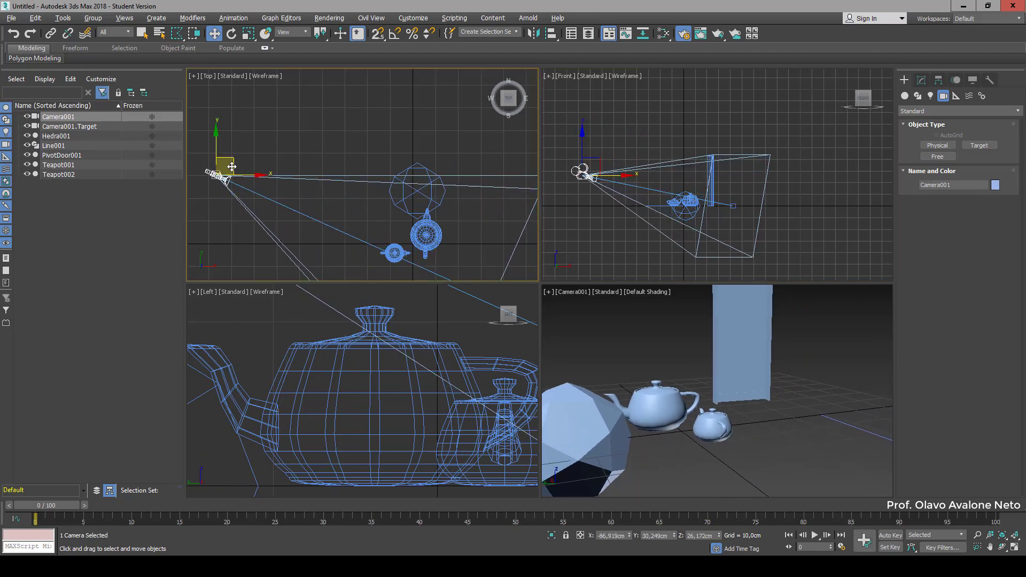
{"action": "left_click_drag", "start_coordinate": [233, 155], "coordinate": [268, 105]}
{"action": "left_click", "coordinate": [638, 169]}
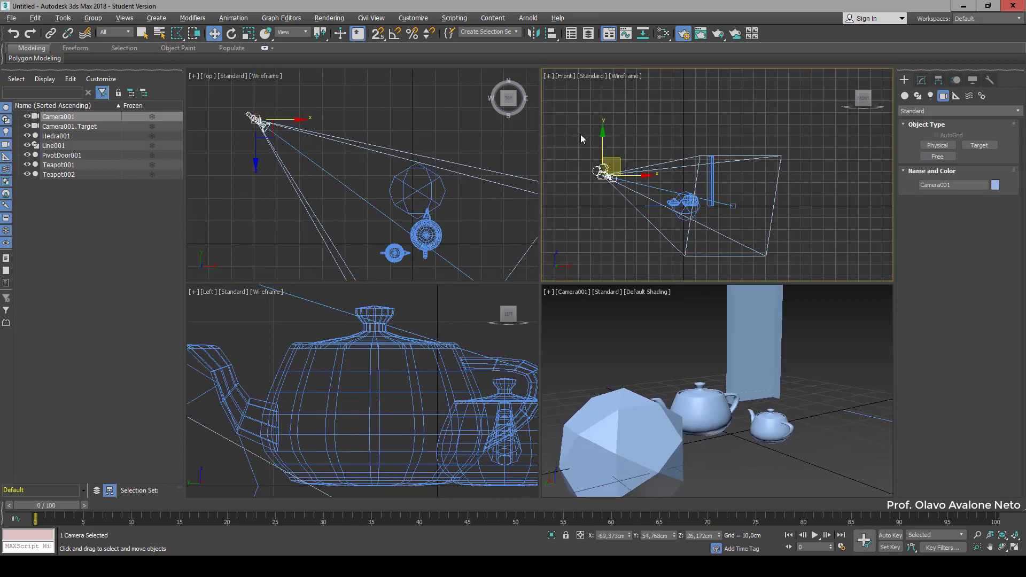
Raise the camera's target to about Z 12.9 cm in the Front view
{"action": "left_click", "coordinate": [60, 118]}
{"action": "left_click", "coordinate": [58, 127]}
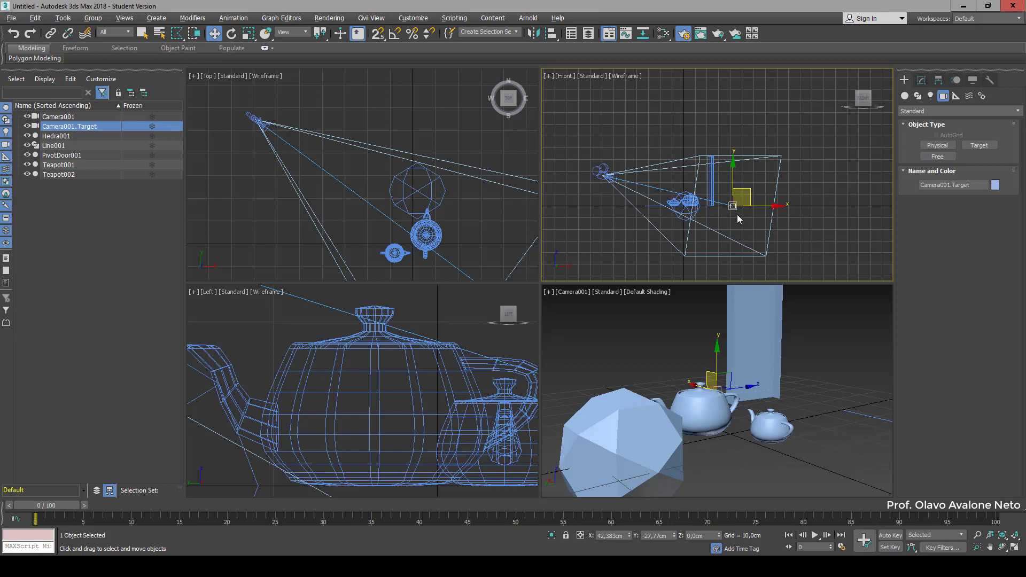
{"action": "left_click_drag", "start_coordinate": [733, 167], "coordinate": [753, 146]}
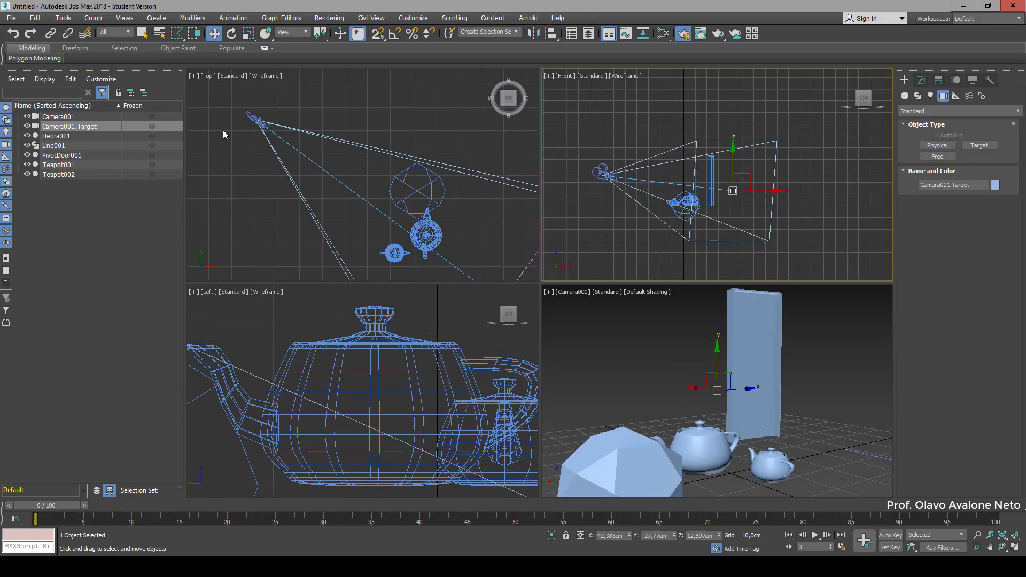
Lower the camera itself to about Z 17.9 cm and make the camera view active
{"action": "left_click", "coordinate": [73, 118]}
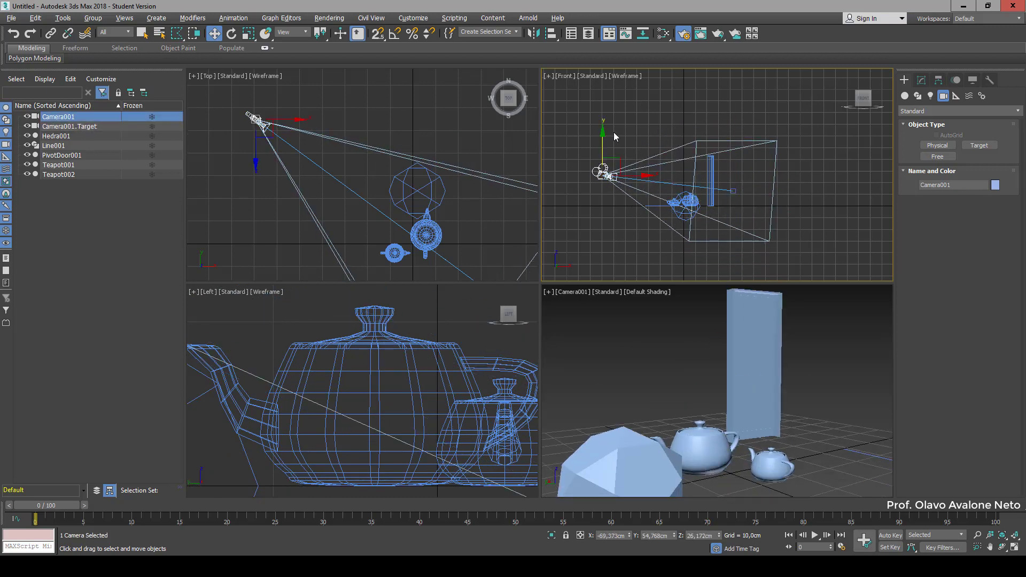
{"action": "mouse_move", "coordinate": [601, 133]}
{"action": "left_mouse_down"}
{"action": "mouse_move", "coordinate": [599, 162]}
{"action": "mouse_move", "coordinate": [605, 144]}
{"action": "left_mouse_up"}
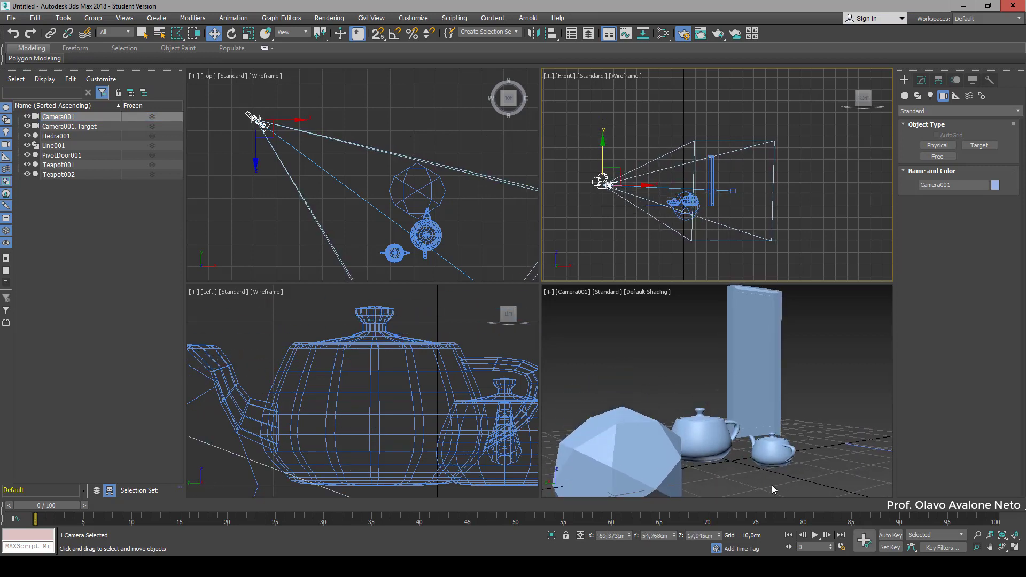
{"action": "right_click", "coordinate": [825, 352]}
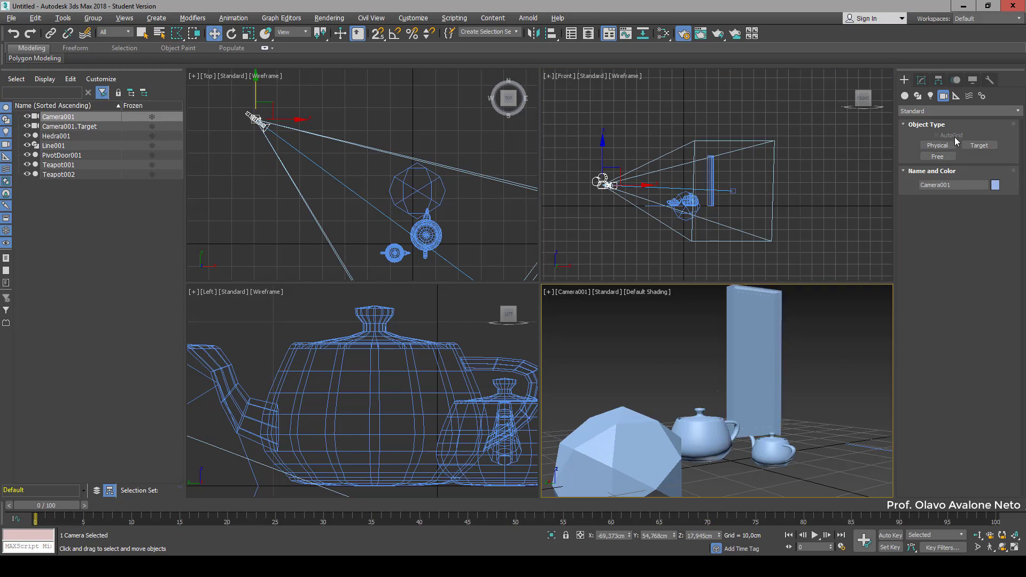
Look through the Helpers, Space Warps and Systems creation categories and return to Standard Primitives
{"action": "left_click", "coordinate": [956, 96]}
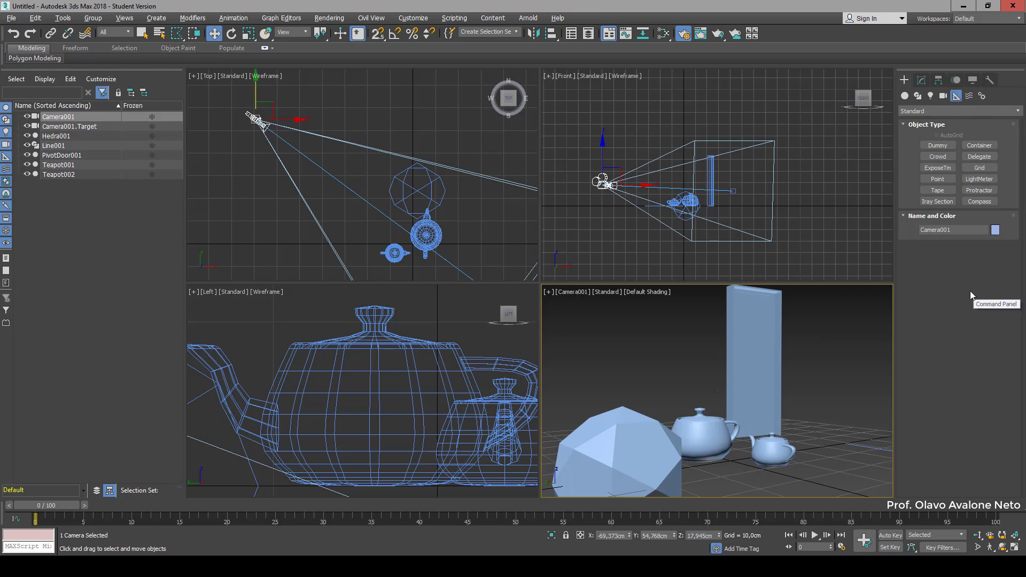
{"action": "left_click", "coordinate": [952, 113]}
{"action": "left_click", "coordinate": [957, 347]}
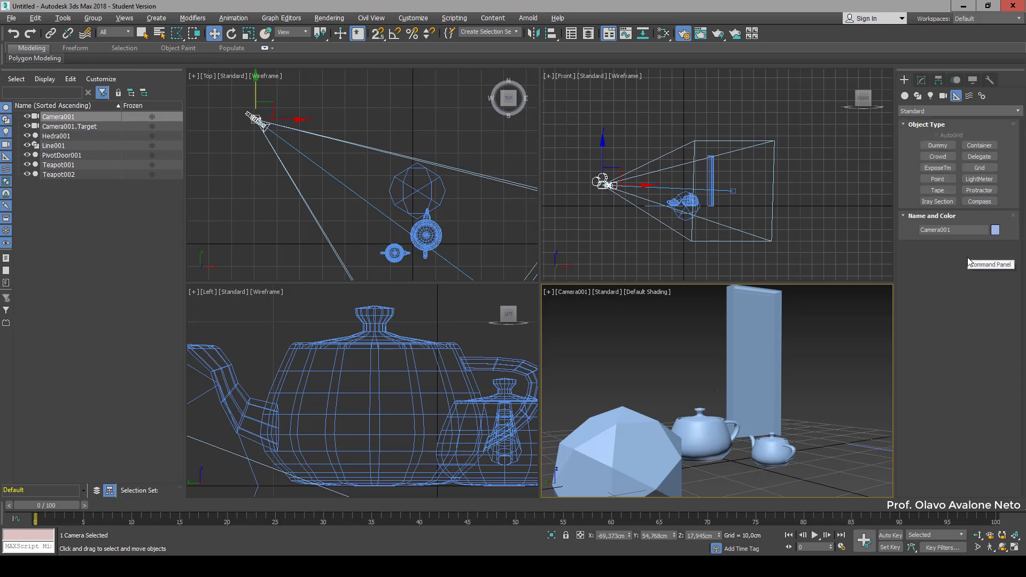
{"action": "left_click", "coordinate": [969, 97]}
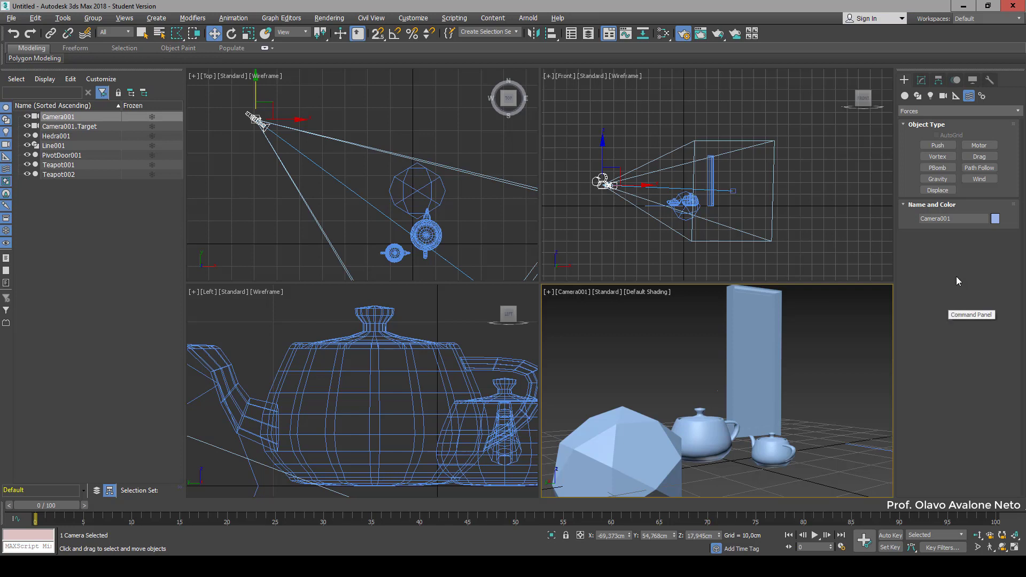
{"action": "left_click", "coordinate": [983, 96]}
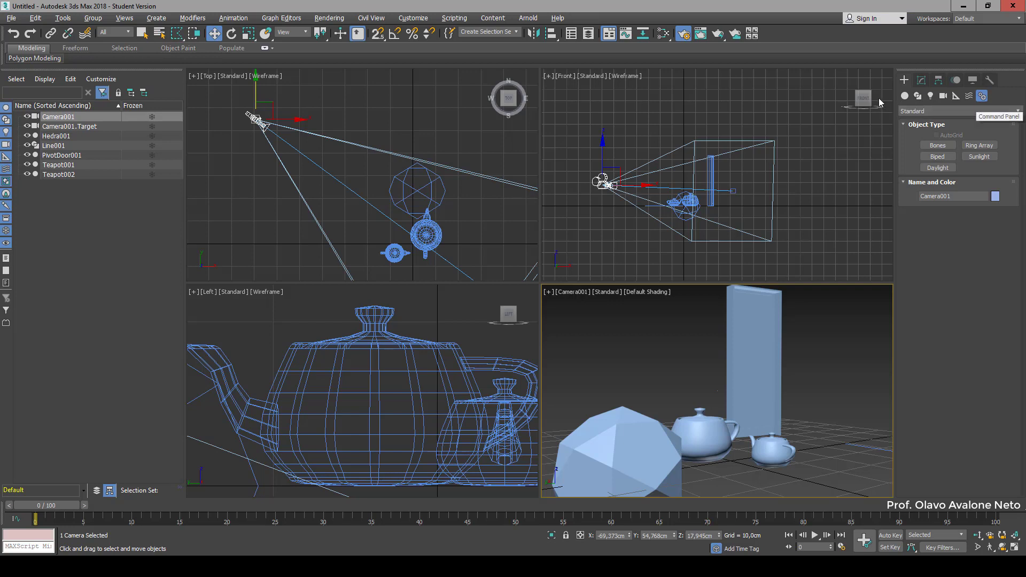
{"action": "left_click", "coordinate": [904, 96]}
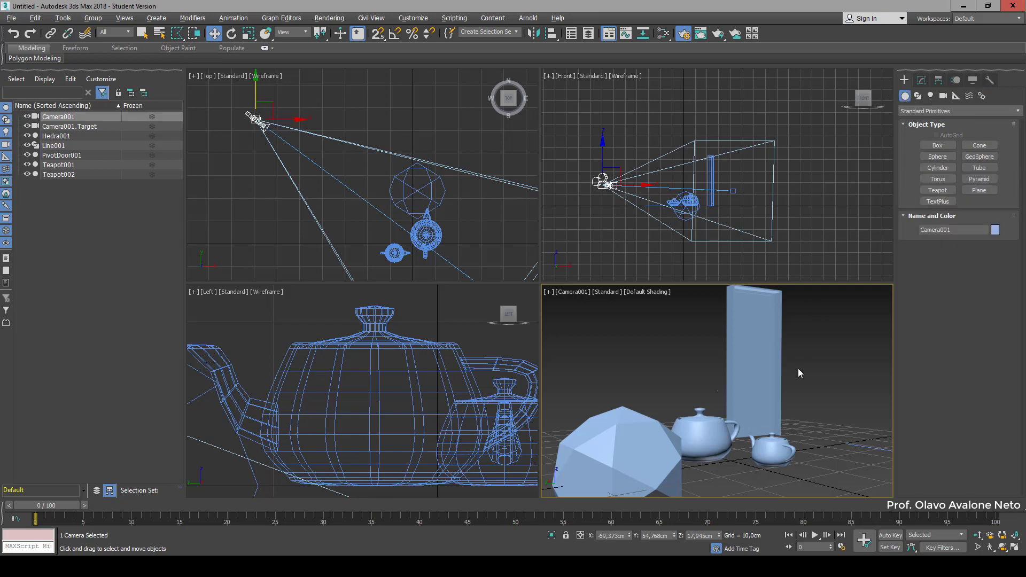
Select the large teapot, the door and the polyhedron one after another in the camera view
{"action": "left_click", "coordinate": [711, 433]}
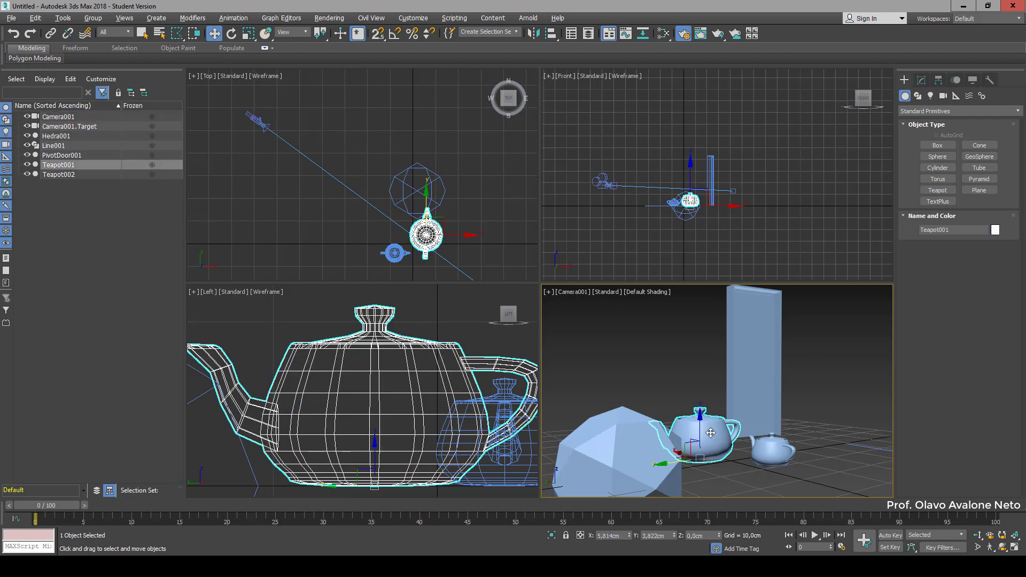
{"action": "left_click", "coordinate": [764, 320]}
{"action": "left_click", "coordinate": [640, 439]}
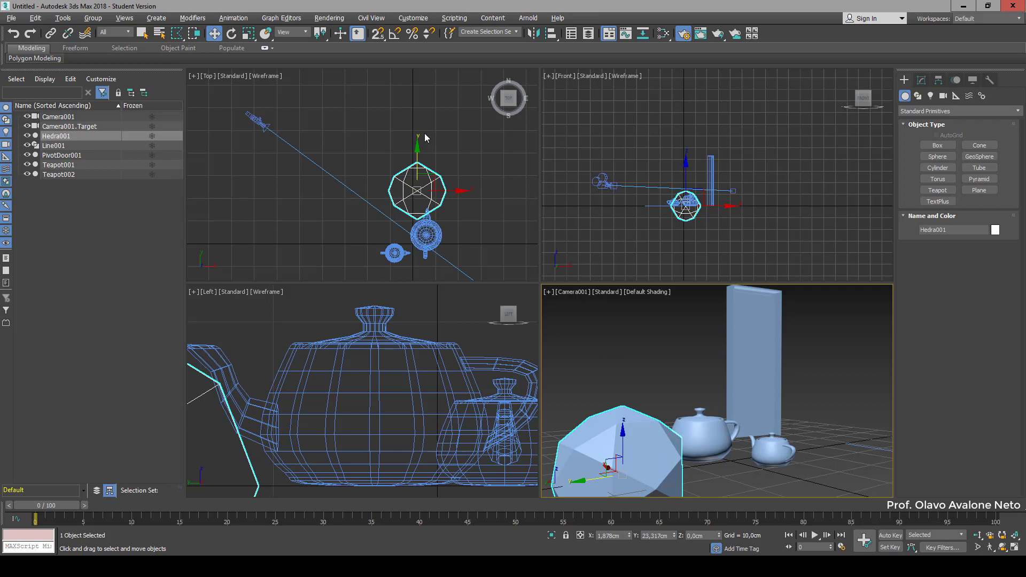
{"action": "middle_click", "coordinate": [368, 133]}
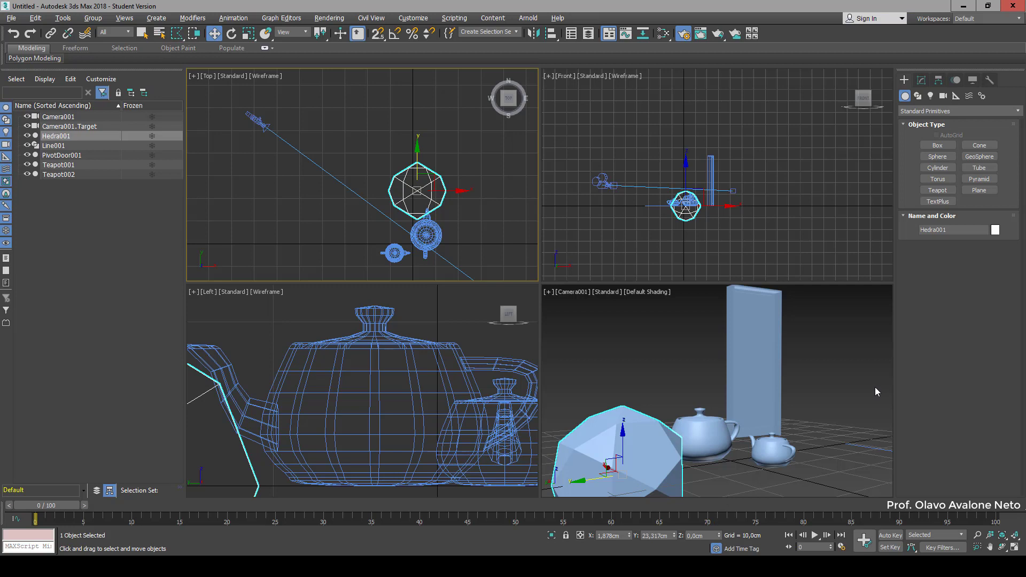
Compare the creation and modification options for the polyhedron, and examine the large teapot's modification parameters
{"action": "left_click", "coordinate": [921, 80]}
{"action": "left_click", "coordinate": [903, 82]}
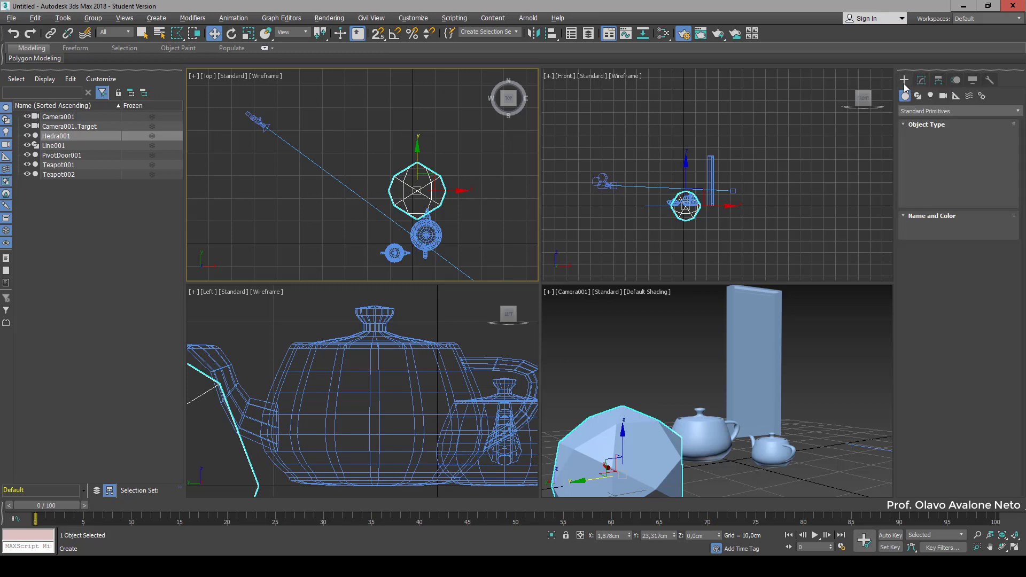
{"action": "left_click", "coordinate": [922, 81]}
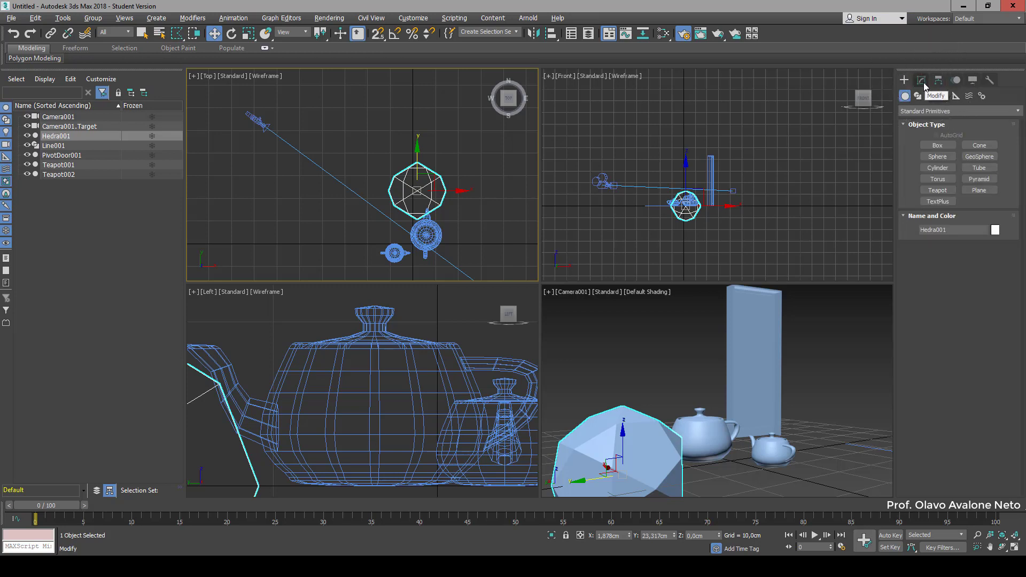
{"action": "left_click", "coordinate": [922, 82]}
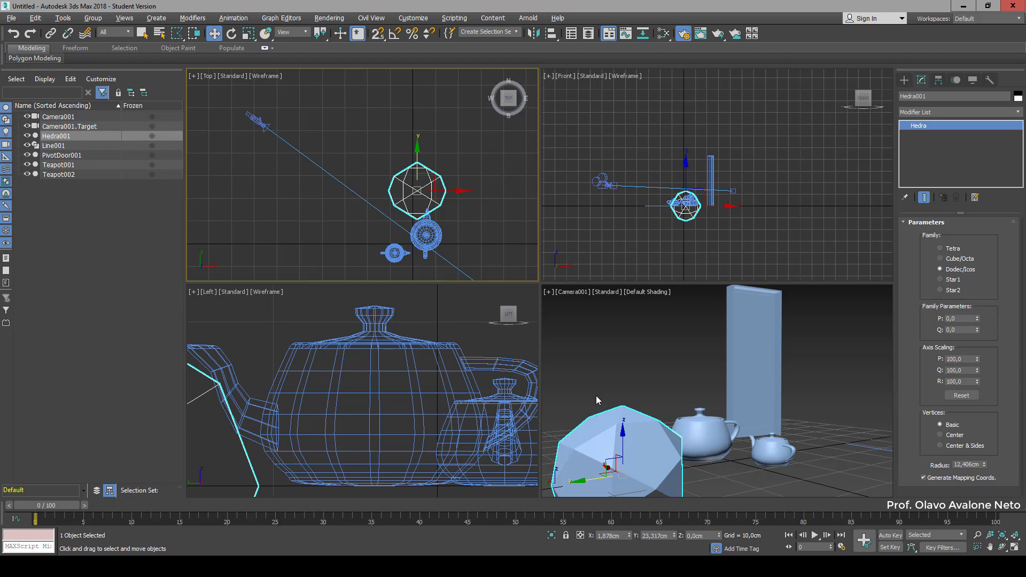
{"action": "left_click", "coordinate": [668, 352]}
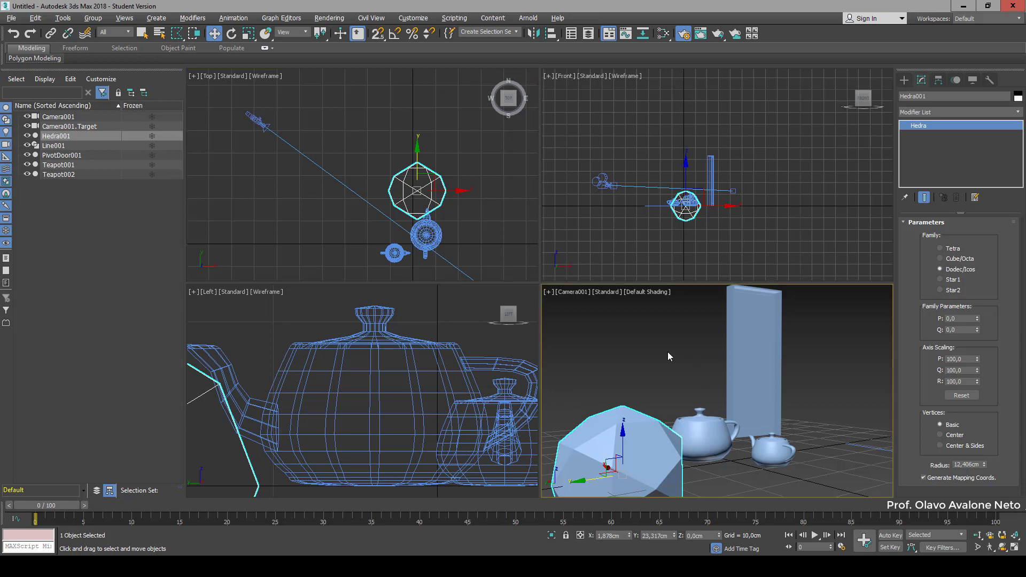
{"action": "left_click", "coordinate": [736, 424]}
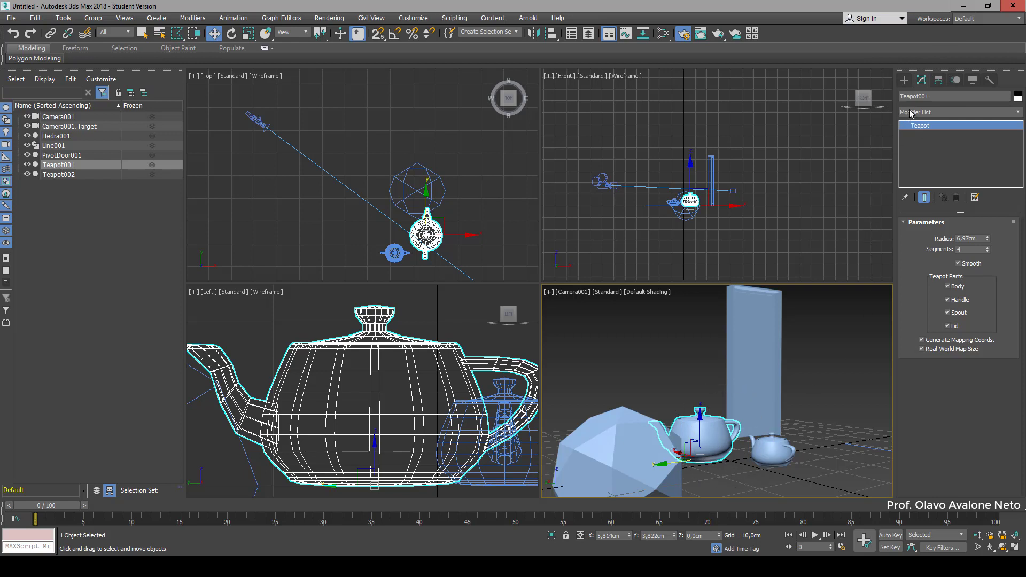
Clear the selection and look at the camera view's shading options without changing them
{"action": "left_click", "coordinate": [627, 321]}
{"action": "left_click", "coordinate": [644, 292]}
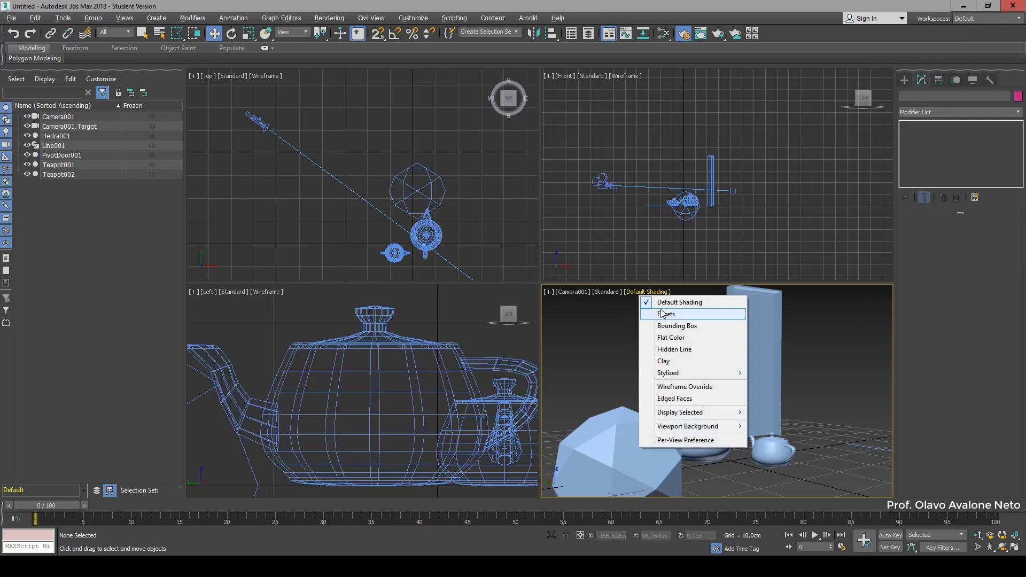
{"action": "left_click", "coordinate": [613, 343]}
{"action": "left_click", "coordinate": [642, 290]}
{"action": "left_click", "coordinate": [615, 341]}
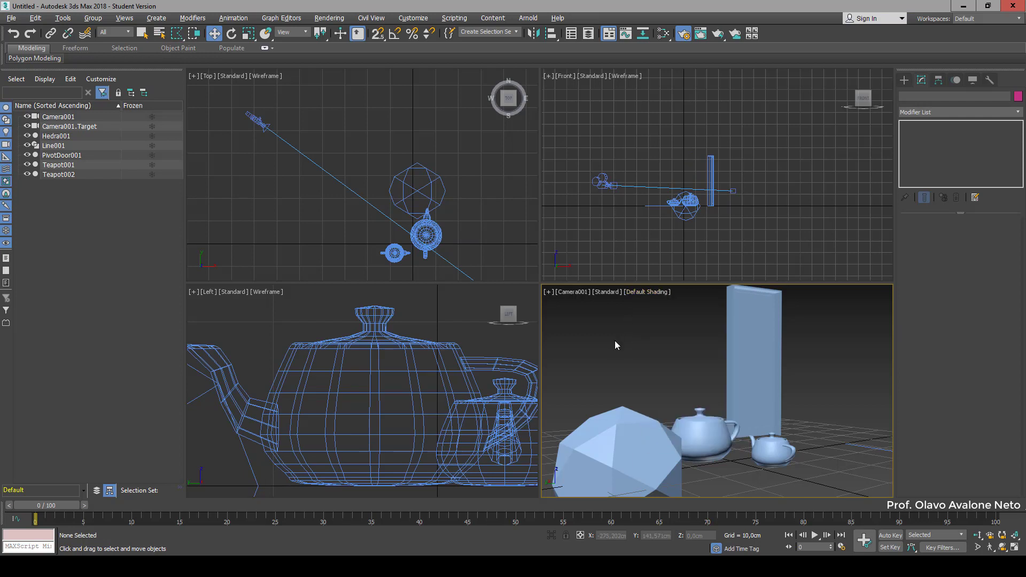
Change the camera view to a Perspective view and maximize it with the two teapots seen up close
{"action": "key", "text": "p"}
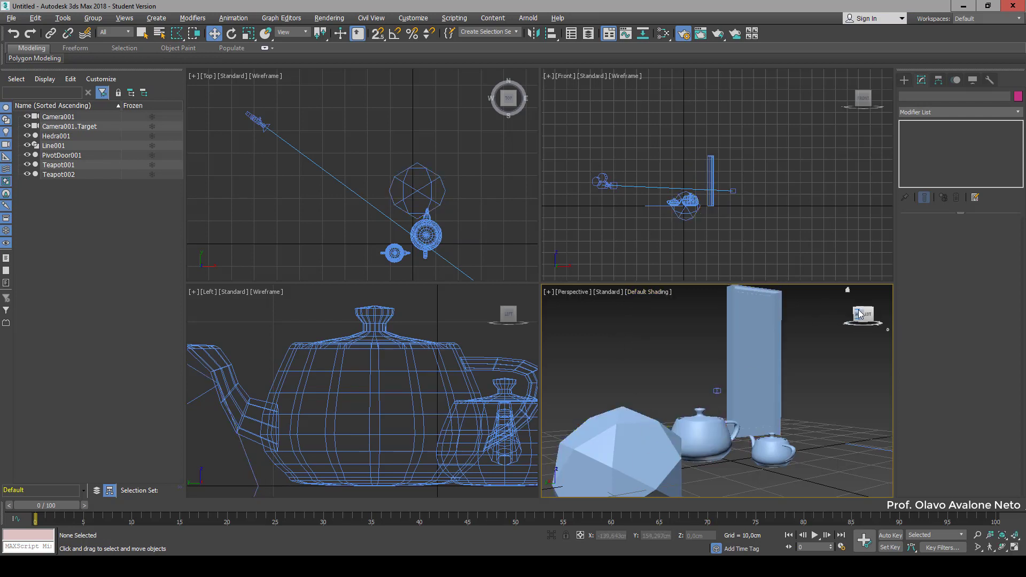
{"action": "left_click_drag", "start_coordinate": [861, 308], "coordinate": [773, 422]}
{"action": "scroll", "coordinate": [740, 347], "scroll_direction": "up", "scroll_amount": 3}
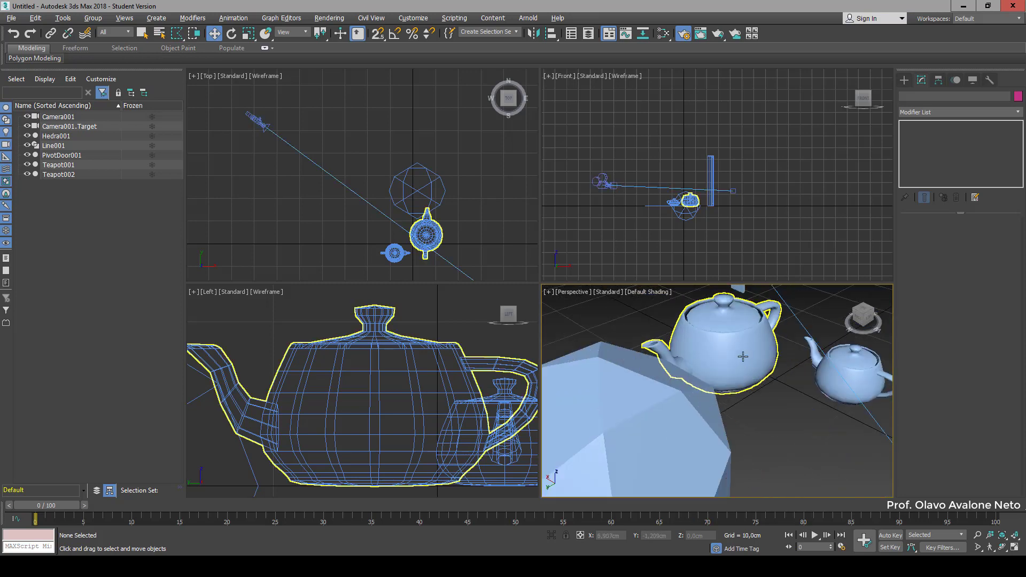
{"action": "middle_click_drag", "start_coordinate": [743, 357], "coordinate": [656, 342], "text": "alt"}
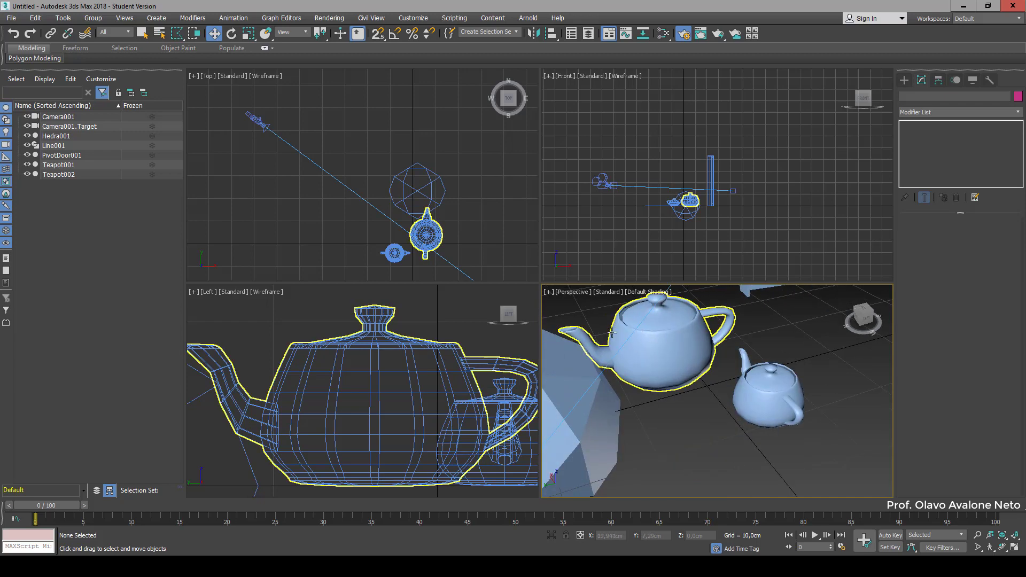
{"action": "key", "text": "alt+w"}
{"action": "scroll", "coordinate": [735, 389], "scroll_direction": "up", "scroll_amount": 4}
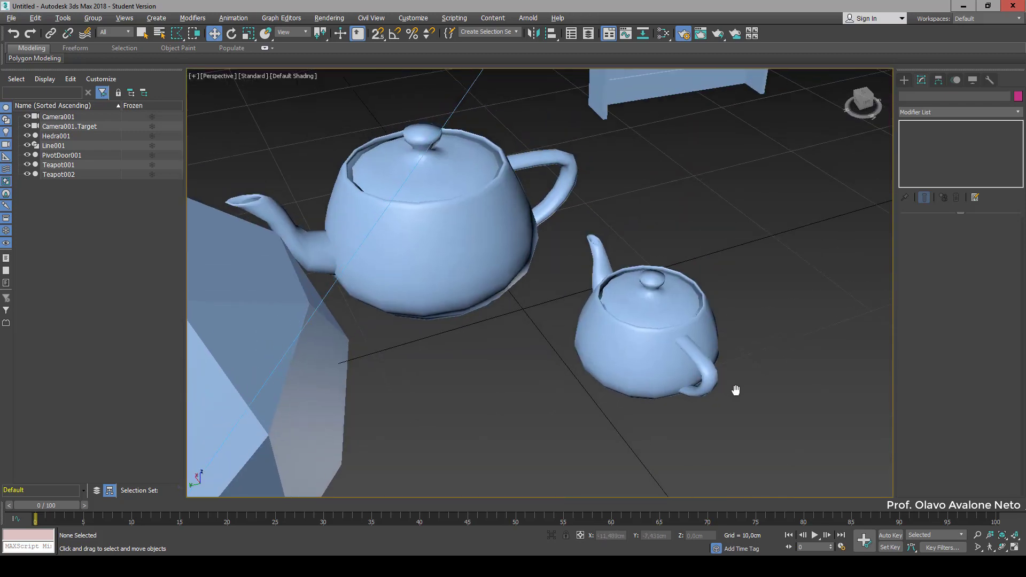
{"action": "middle_click_drag", "start_coordinate": [766, 394], "coordinate": [728, 379]}
Select the small teapot and increase its radius to about 4,334 cm
{"action": "key", "text": "super"}
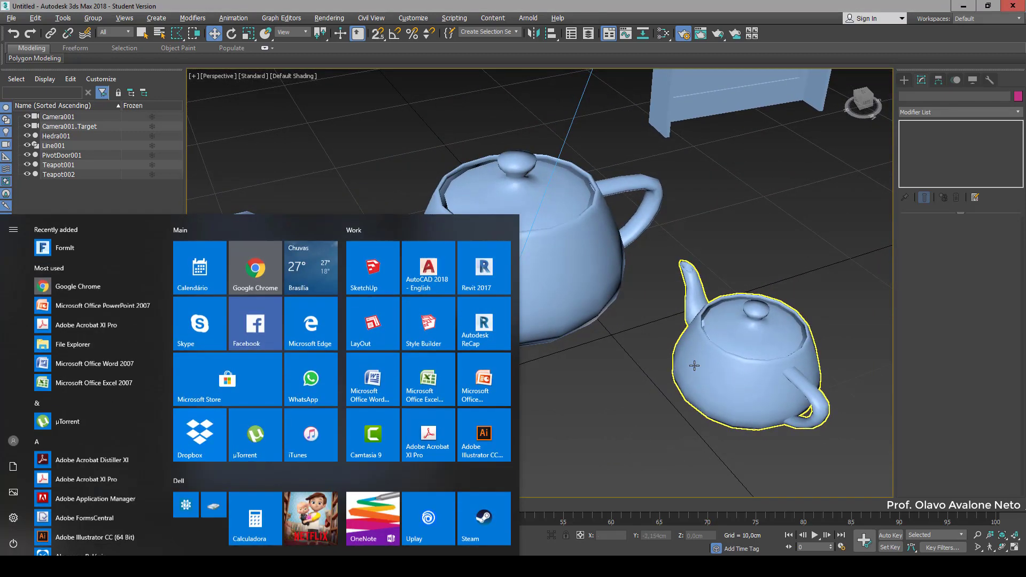
{"action": "left_click", "coordinate": [733, 425]}
{"action": "middle_click_drag", "start_coordinate": [785, 437], "coordinate": [682, 440], "text": "alt"}
{"action": "key", "text": "z"}
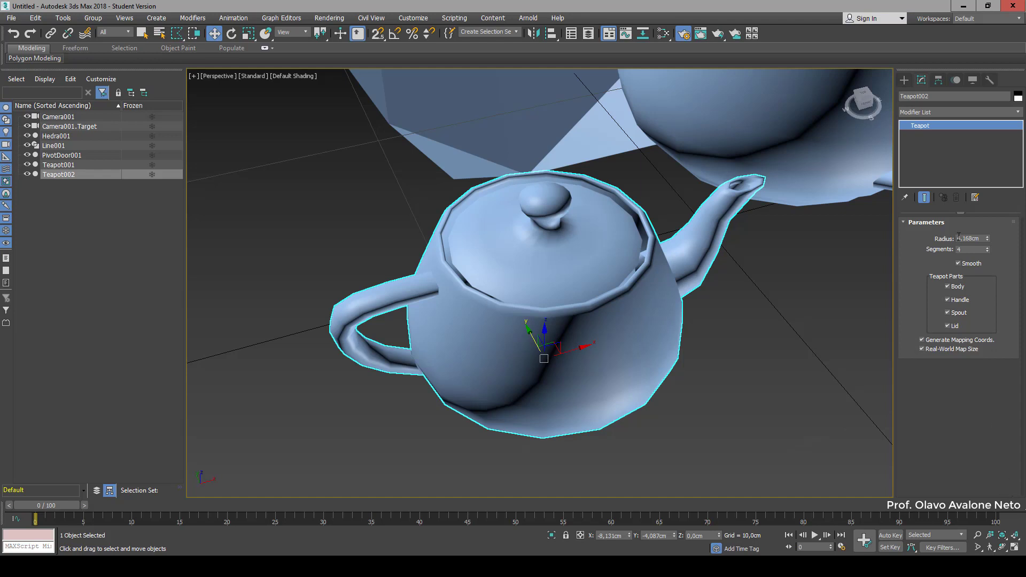
{"action": "left_click", "coordinate": [988, 236]}
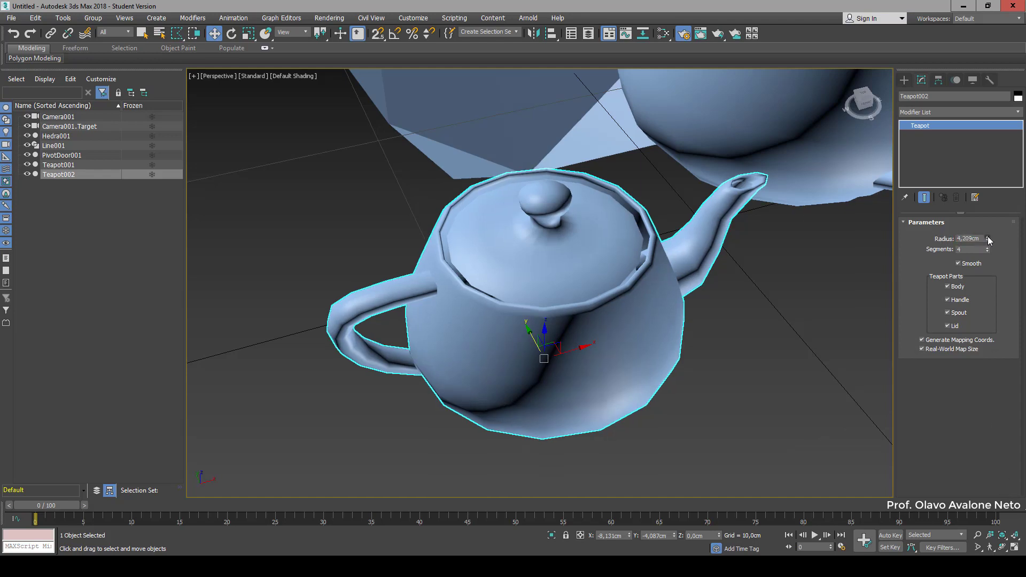
{"action": "mouse_move", "coordinate": [988, 240]}
{"action": "left_mouse_down"}
{"action": "mouse_move", "coordinate": [988, 216]}
{"action": "mouse_move", "coordinate": [983, 267]}
{"action": "mouse_move", "coordinate": [985, 210]}
{"action": "mouse_move", "coordinate": [990, 234]}
{"action": "left_mouse_up"}
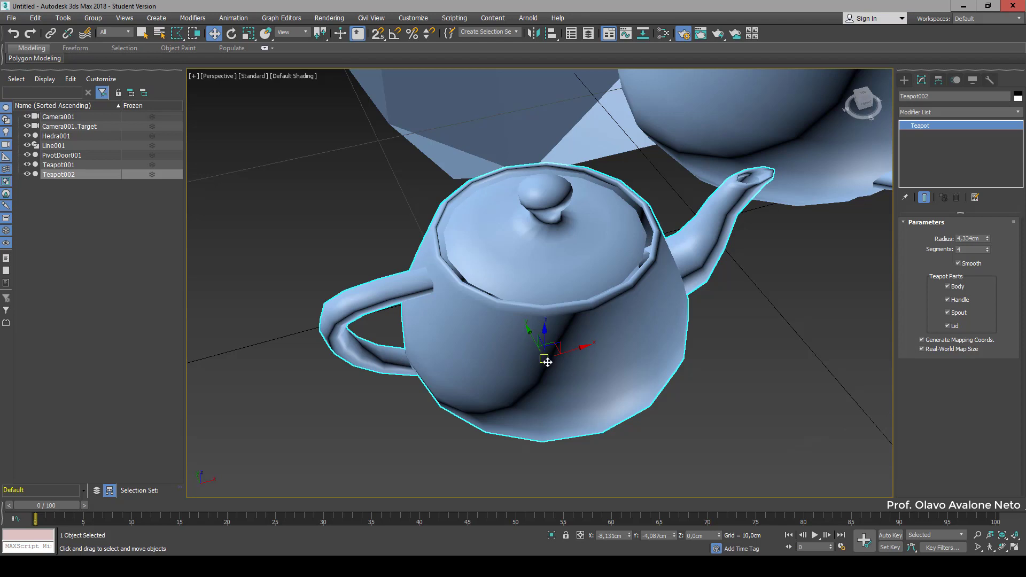
Preview the small teapot in wireframe, return to shaded display, and raise its segments to 38
{"action": "key", "text": "F3"}
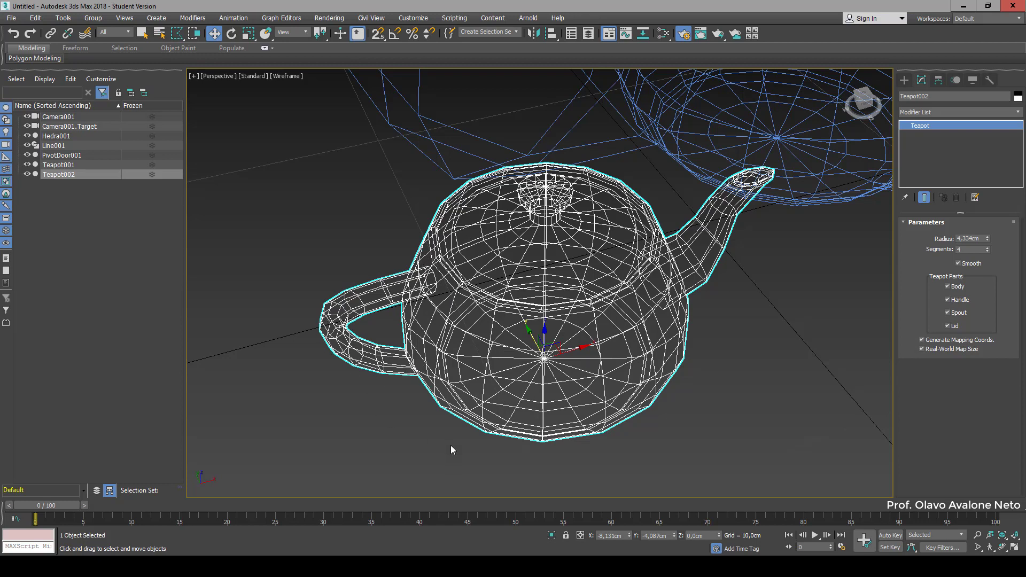
{"action": "key", "text": "F3"}
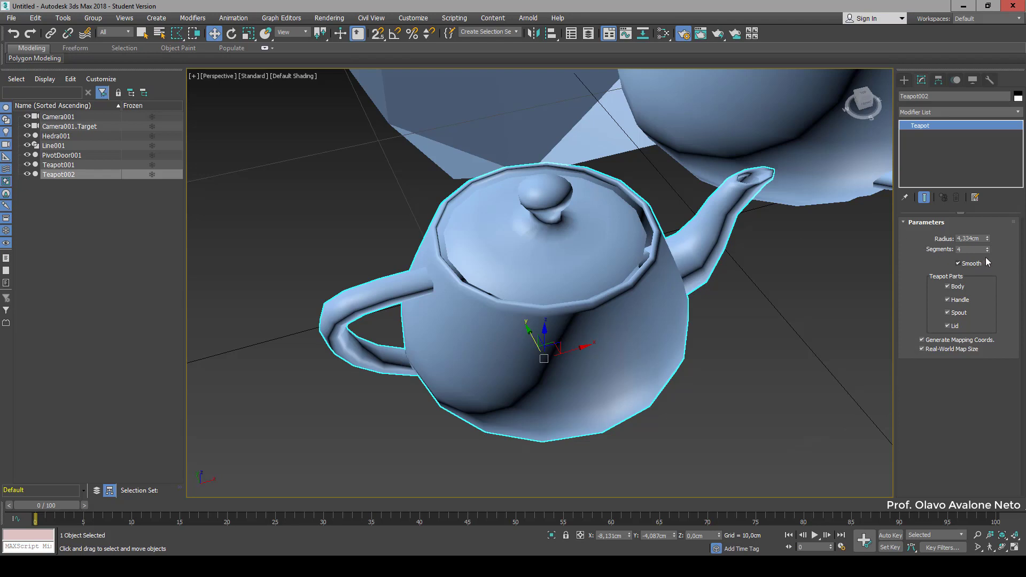
{"action": "left_click", "coordinate": [972, 249]}
{"action": "mouse_move", "coordinate": [988, 249]}
{"action": "left_mouse_down"}
{"action": "mouse_move", "coordinate": [988, 232]}
{"action": "mouse_move", "coordinate": [978, 238]}
{"action": "left_mouse_up"}
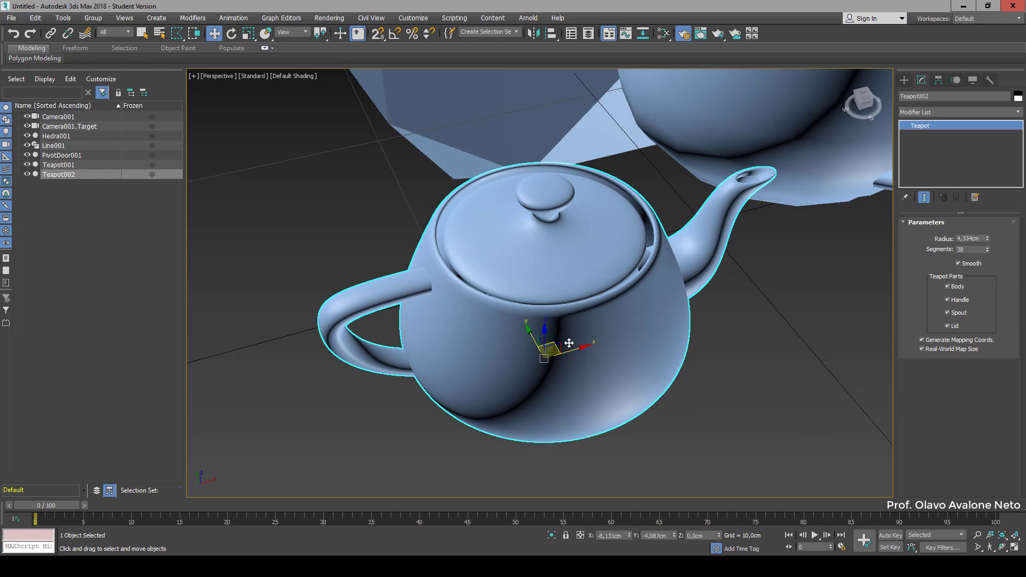
Set the small teapot's segments to 2
{"action": "double_click", "coordinate": [966, 249]}
{"action": "type", "text": "2"}
{"action": "key", "text": "Return"}
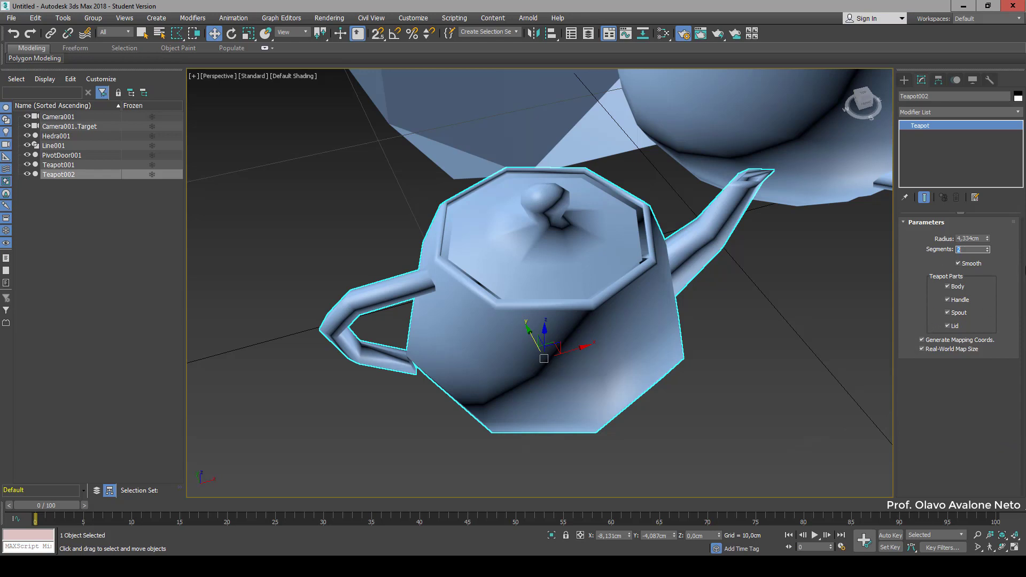
Raise the small teapot's segments step by step to 8
{"action": "left_click", "coordinate": [988, 247]}
{"action": "left_click", "coordinate": [987, 247]}
{"action": "left_click", "coordinate": [987, 248]}
{"action": "left_click", "coordinate": [987, 247]}
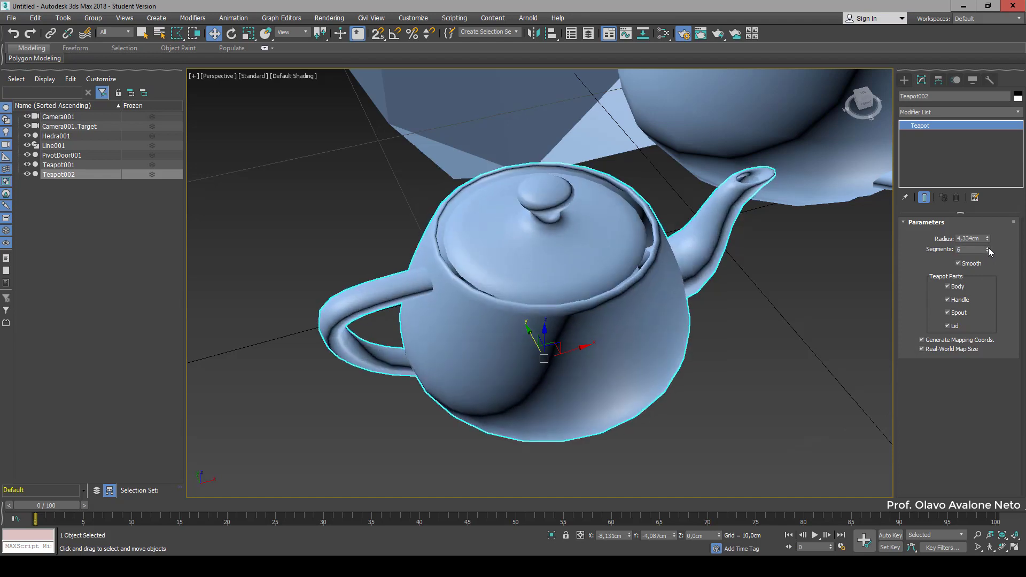
{"action": "left_click", "coordinate": [987, 247]}
{"action": "left_click", "coordinate": [988, 248]}
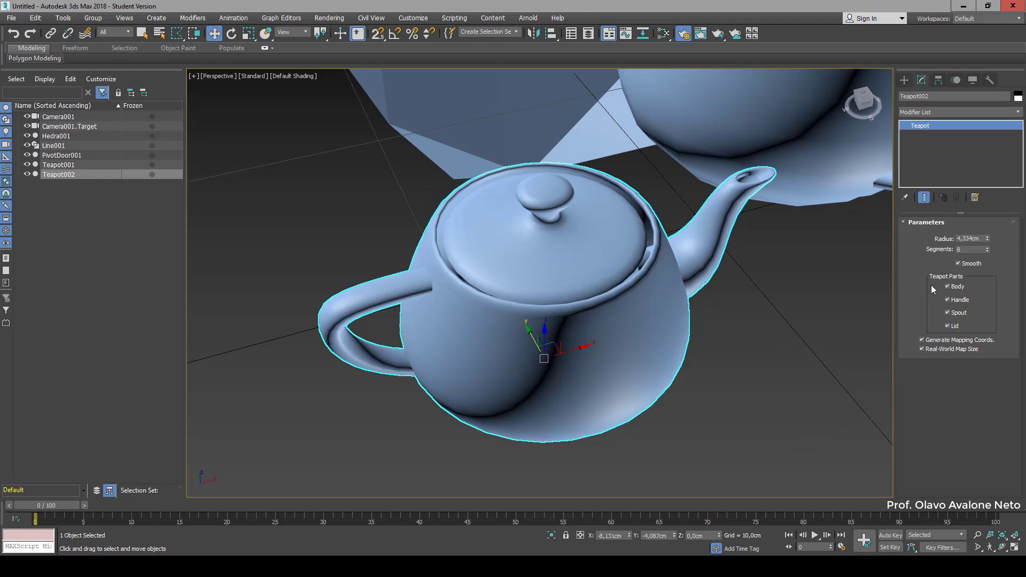
Remove the spout and lid from the small teapot, keeping its body and handle enabled
{"action": "left_click", "coordinate": [947, 287]}
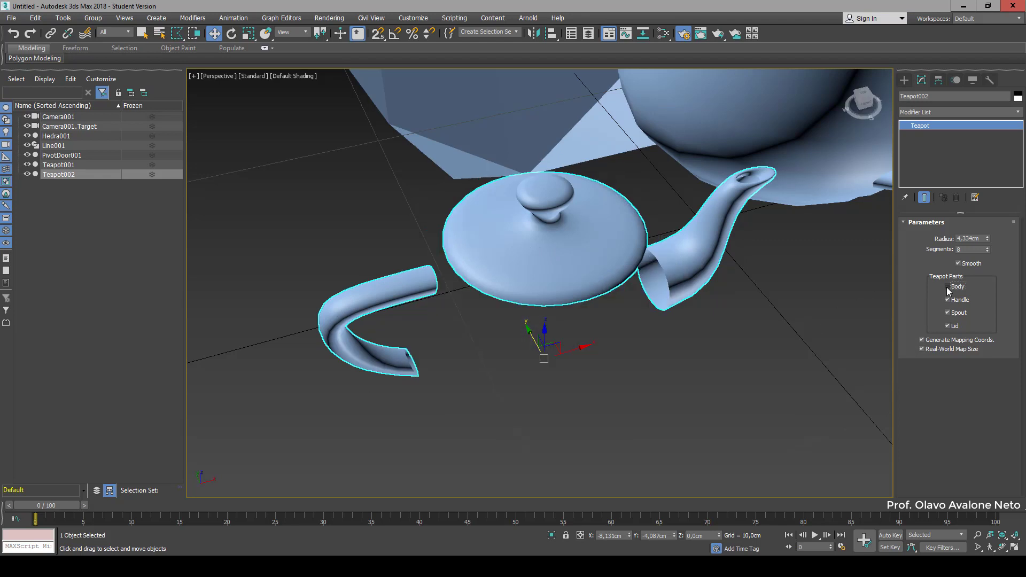
{"action": "left_click", "coordinate": [947, 287]}
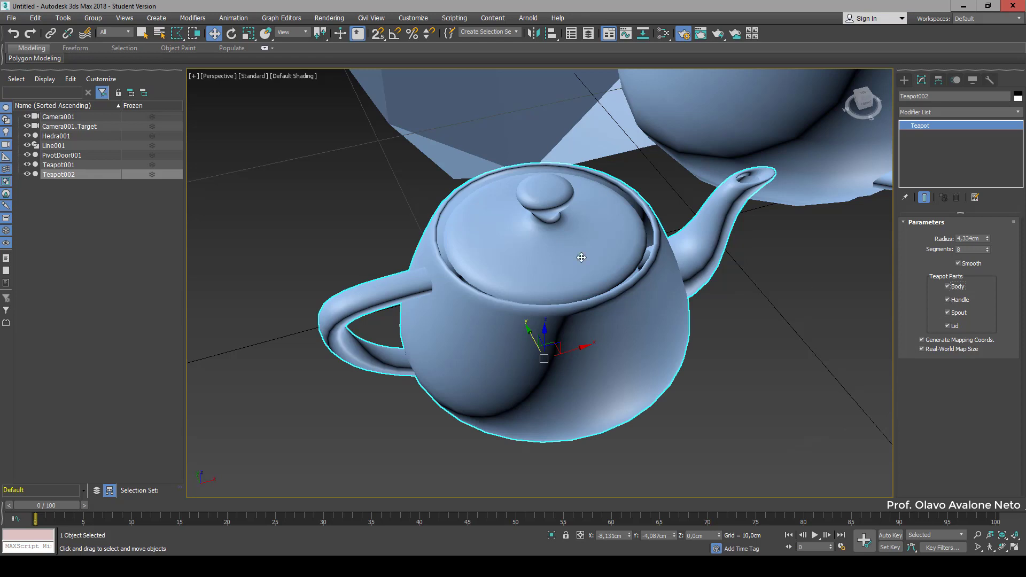
{"action": "left_click", "coordinate": [946, 312]}
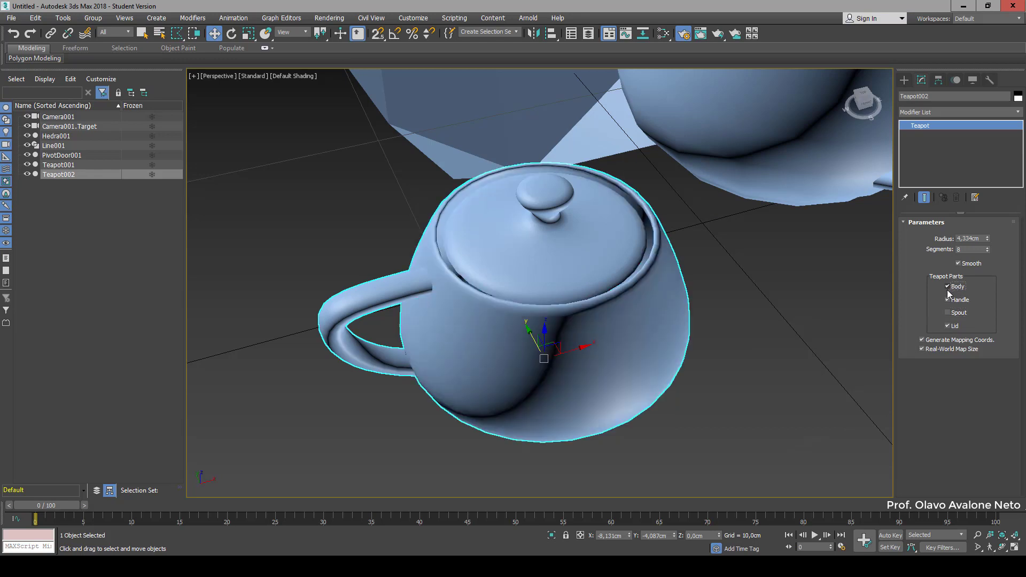
{"action": "left_click", "coordinate": [946, 326]}
Compare the cup with the large teapot, reselect the cup, and temporarily switch its handle off and on again
{"action": "scroll", "coordinate": [441, 426], "scroll_direction": "down", "scroll_amount": 5}
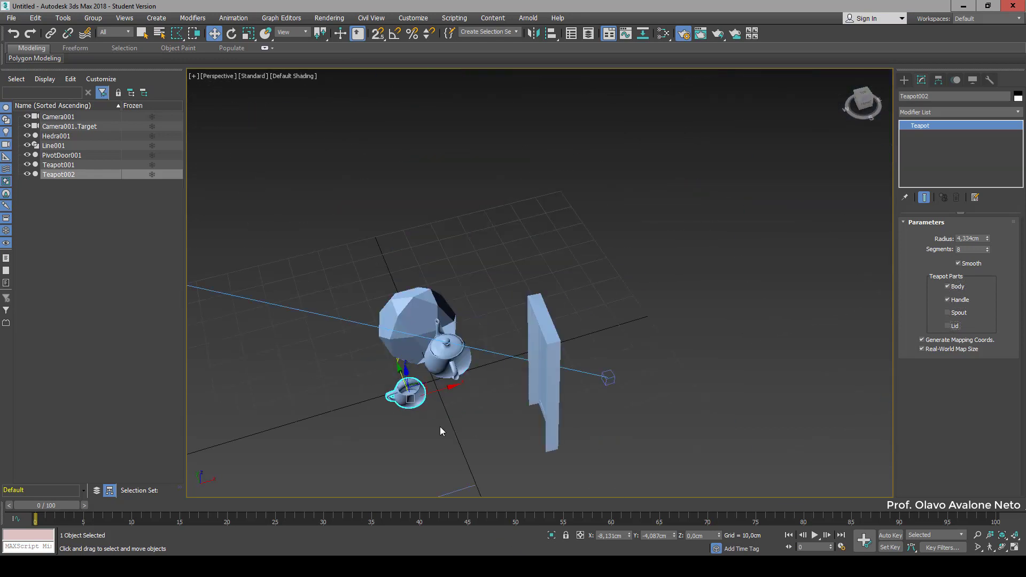
{"action": "scroll", "coordinate": [435, 409], "scroll_direction": "up", "scroll_amount": 2}
{"action": "left_click", "coordinate": [436, 300]}
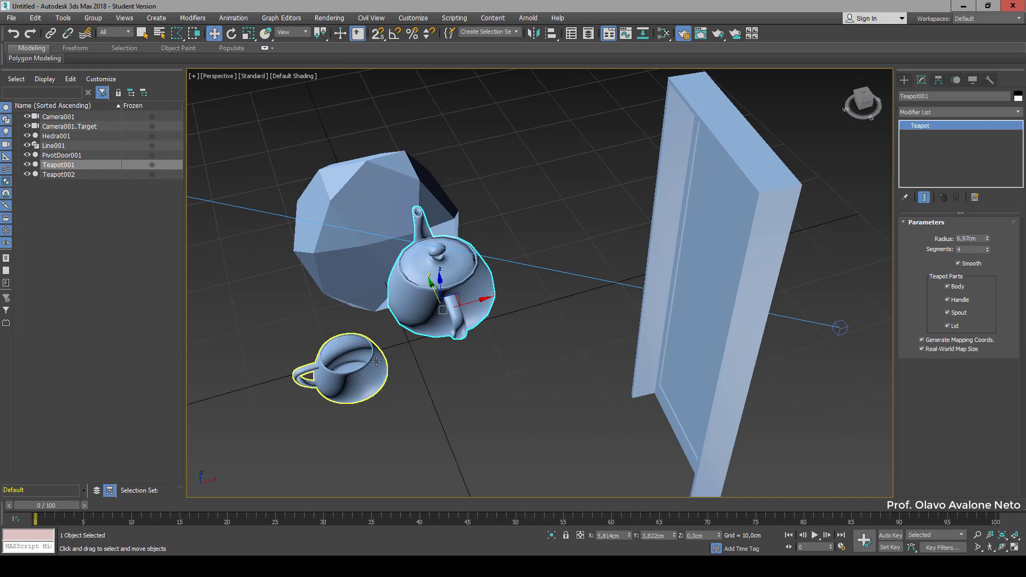
{"action": "left_click", "coordinate": [342, 374]}
{"action": "scroll", "coordinate": [279, 420], "scroll_direction": "up", "scroll_amount": 4}
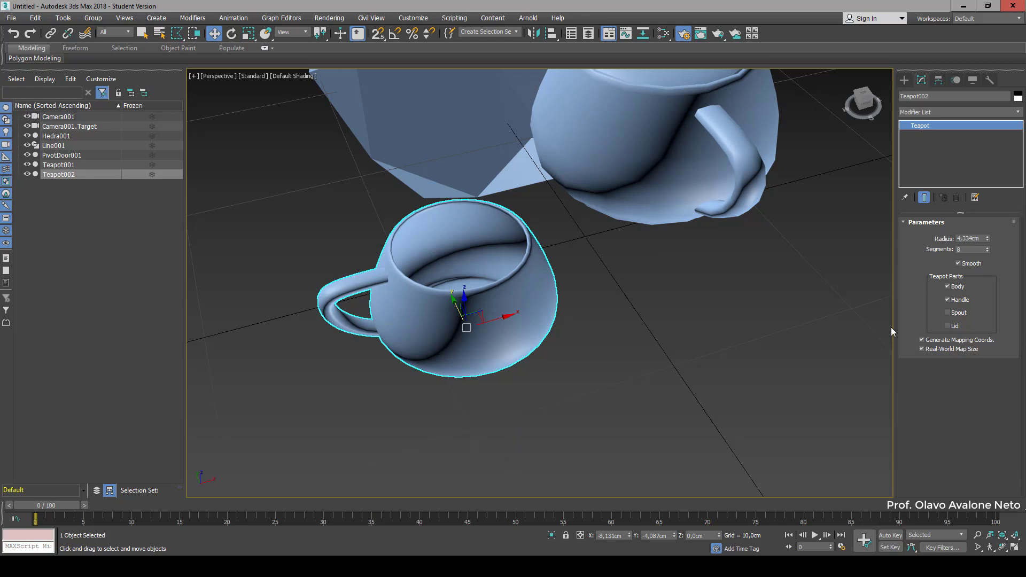
{"action": "left_click", "coordinate": [947, 300]}
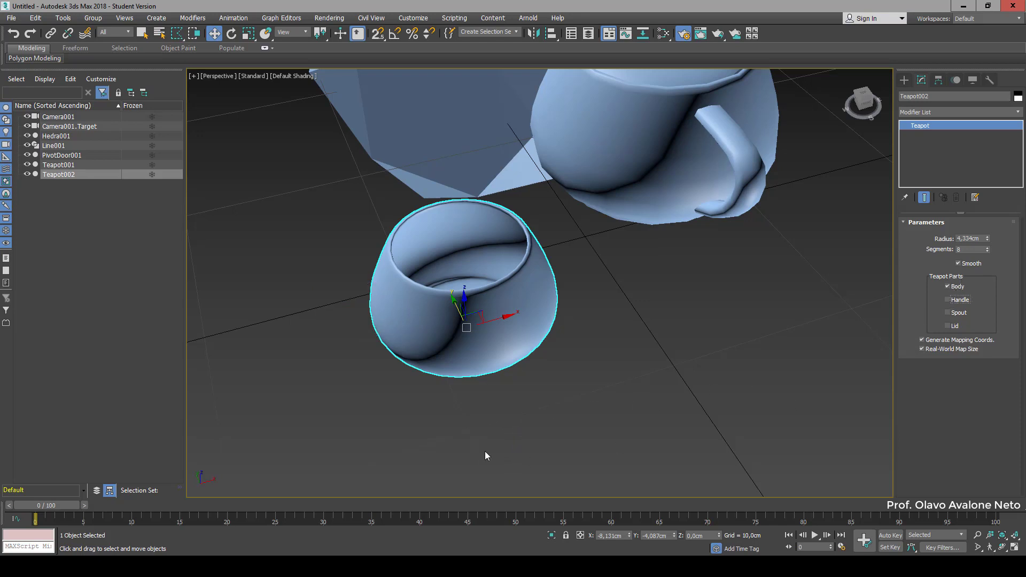
{"action": "left_click", "coordinate": [947, 300]}
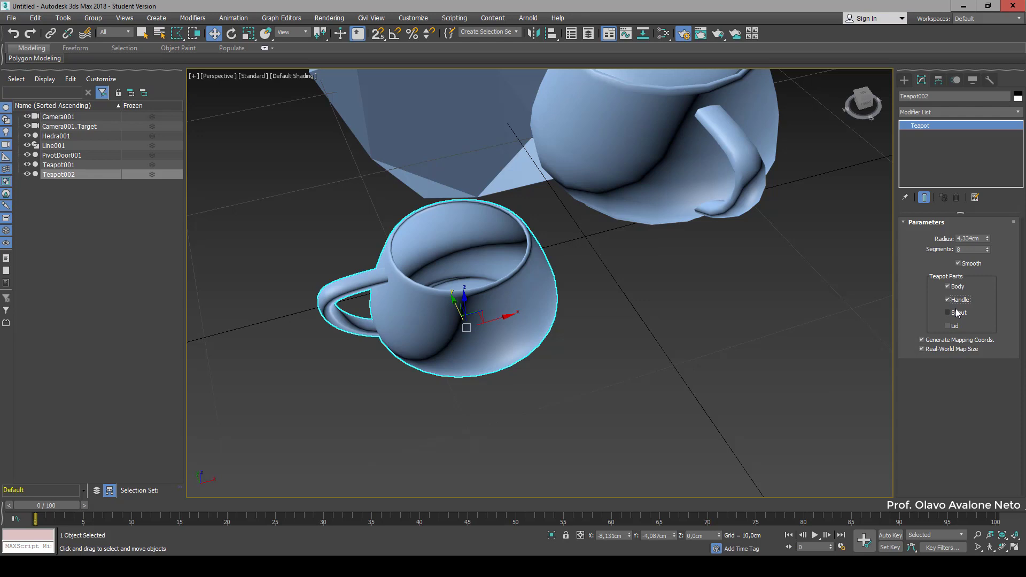
Select the pivot door and adjust its leaf thickness to about 2,218 cm while viewing the lower corner of the frame
{"action": "scroll", "coordinate": [656, 378], "scroll_direction": "down", "scroll_amount": 6}
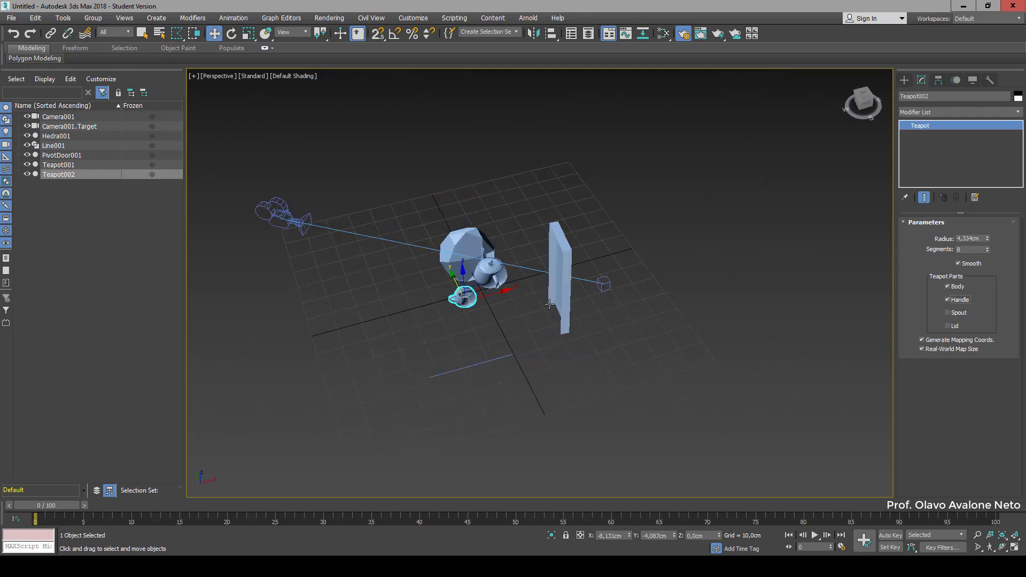
{"action": "scroll", "coordinate": [558, 278], "scroll_direction": "up", "scroll_amount": 4}
{"action": "left_click", "coordinate": [567, 260]}
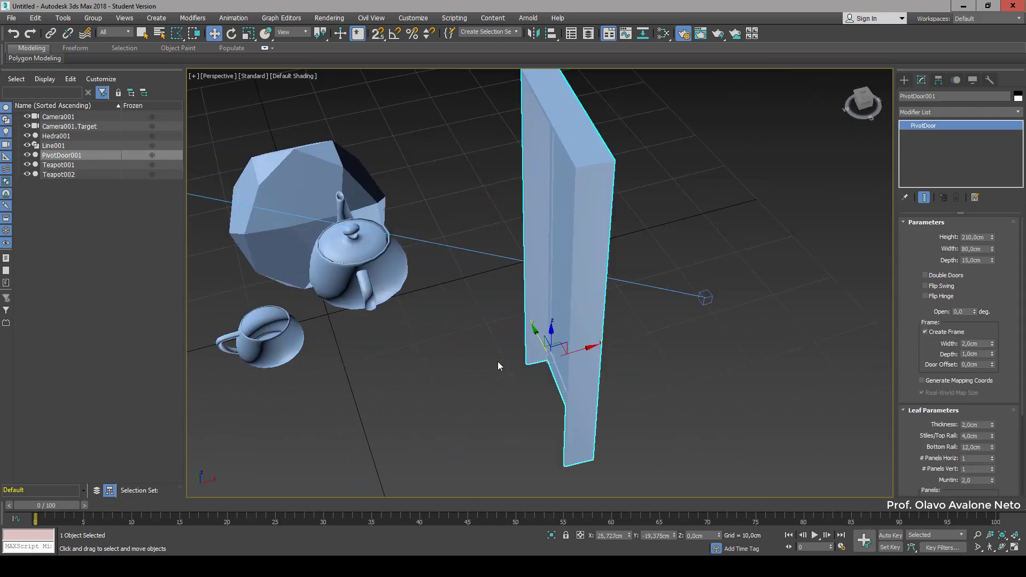
{"action": "mouse_move", "coordinate": [467, 415]}
{"action": "middle_mouse_down"}
{"action": "mouse_move", "coordinate": [451, 412]}
{"action": "mouse_move", "coordinate": [401, 443]}
{"action": "mouse_move", "coordinate": [476, 428]}
{"action": "middle_mouse_up"}
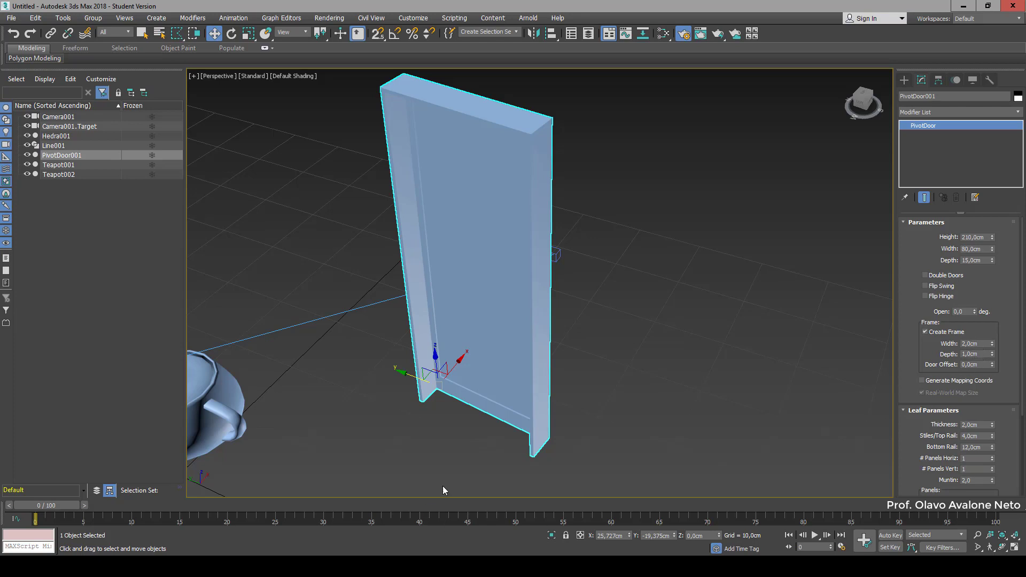
{"action": "scroll", "coordinate": [443, 487], "scroll_direction": "up", "scroll_amount": 5}
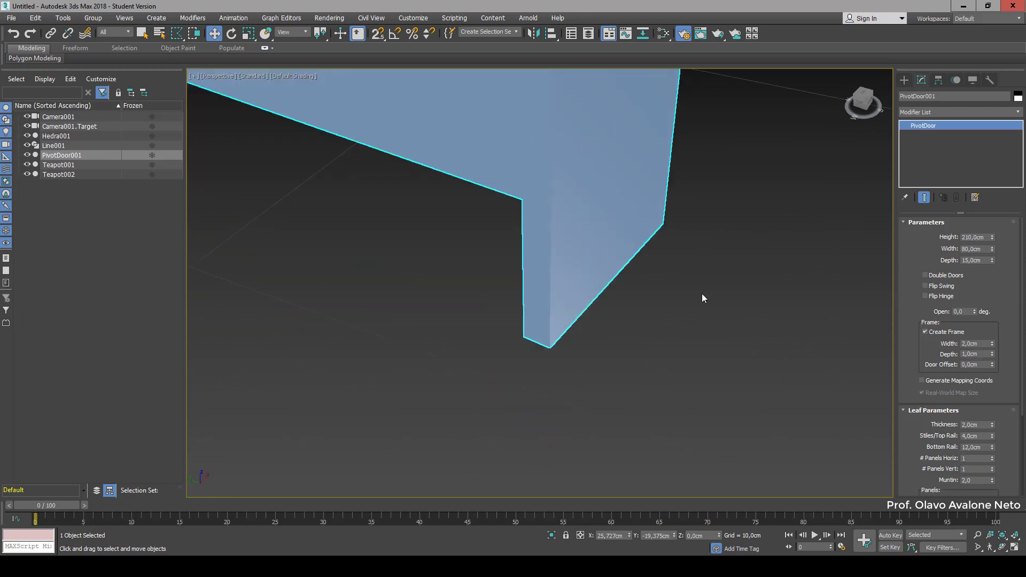
{"action": "scroll", "coordinate": [966, 357], "scroll_direction": "down", "scroll_amount": 3}
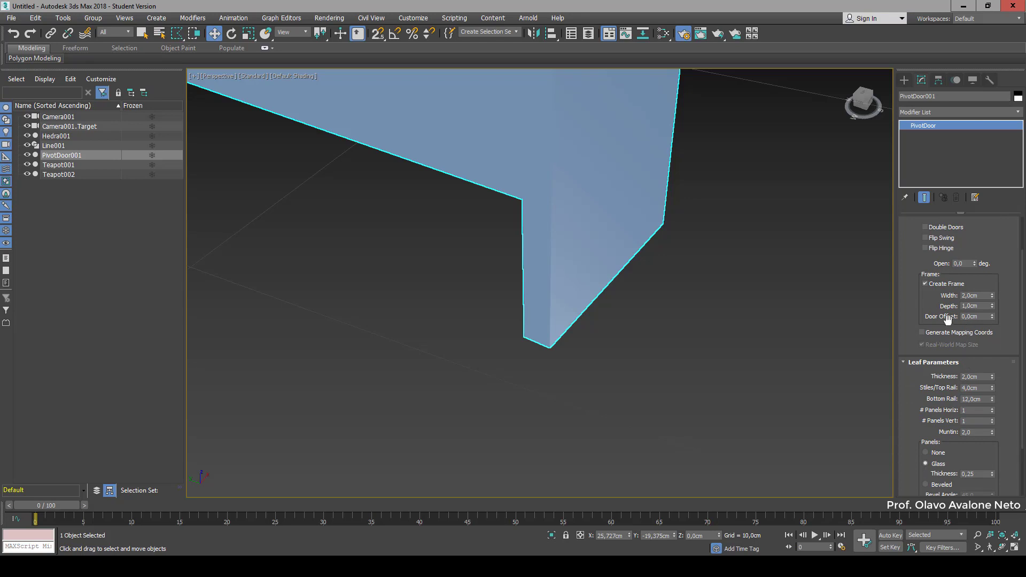
{"action": "scroll", "coordinate": [970, 364], "scroll_direction": "down", "scroll_amount": 2}
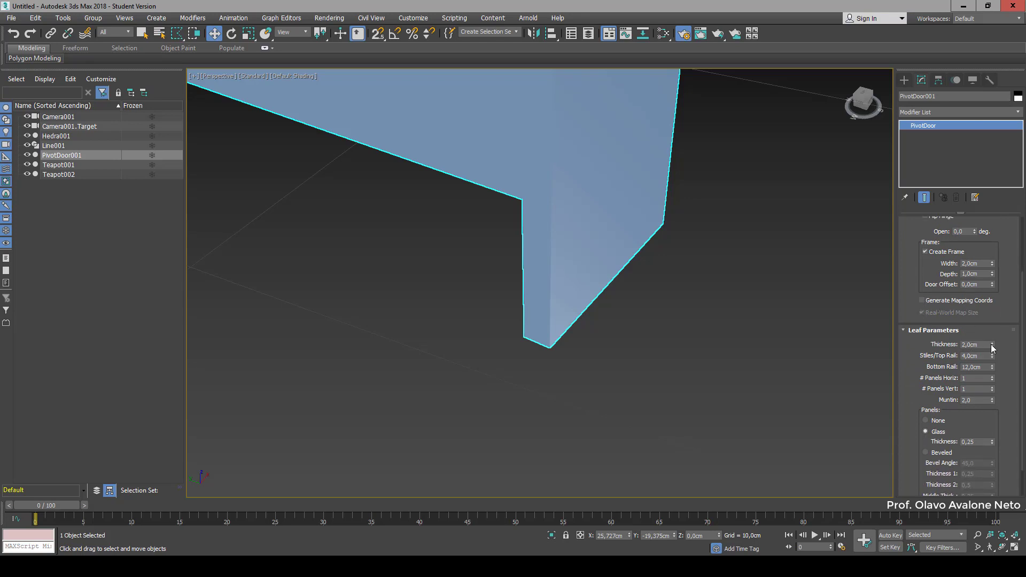
{"action": "left_click_drag", "start_coordinate": [992, 348], "coordinate": [508, 394]}
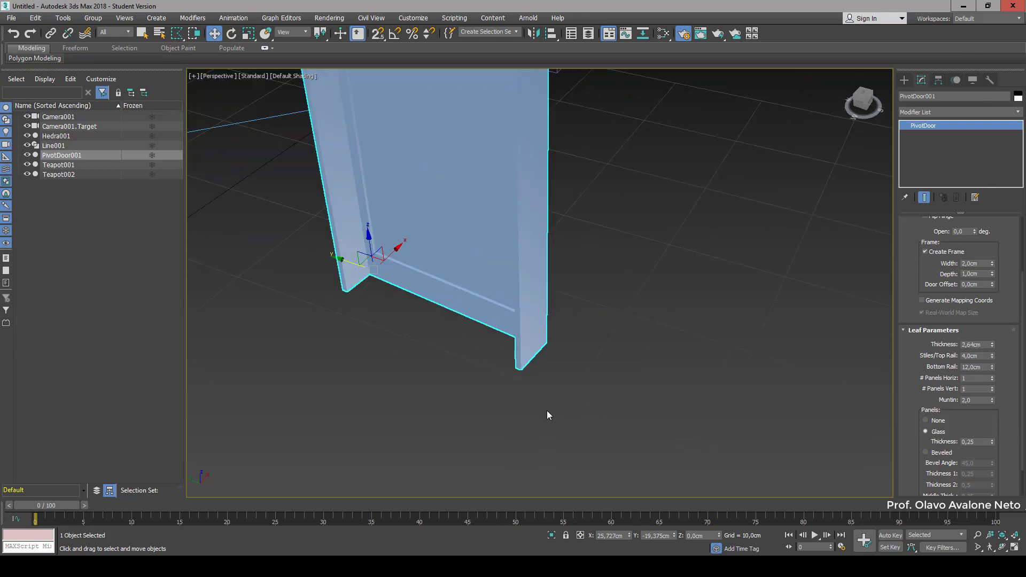
{"action": "middle_click_drag", "start_coordinate": [568, 409], "coordinate": [551, 316], "text": "alt"}
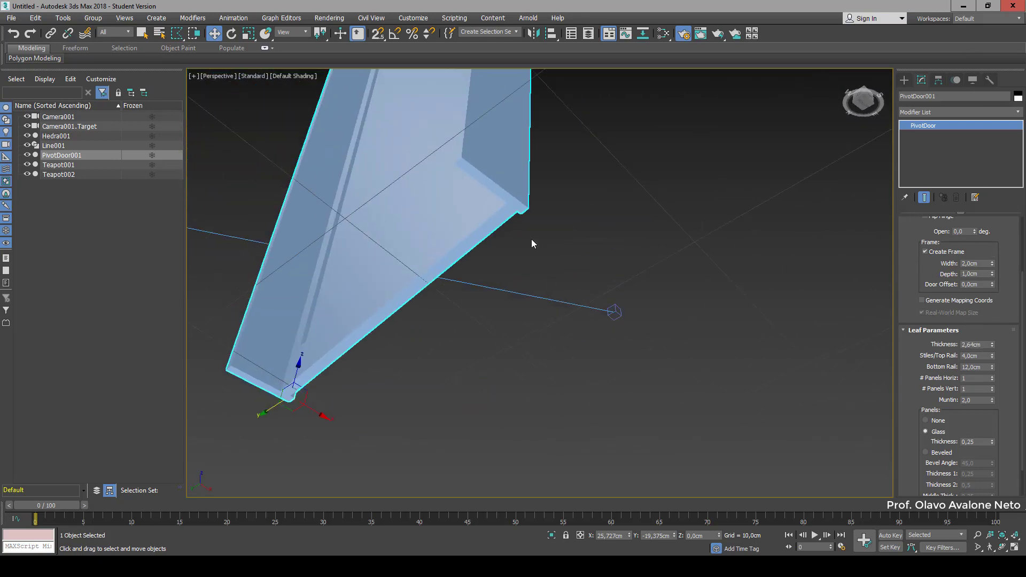
{"action": "scroll", "coordinate": [508, 206], "scroll_direction": "up", "scroll_amount": 3}
{"action": "scroll", "coordinate": [506, 207], "scroll_direction": "up", "scroll_amount": 2}
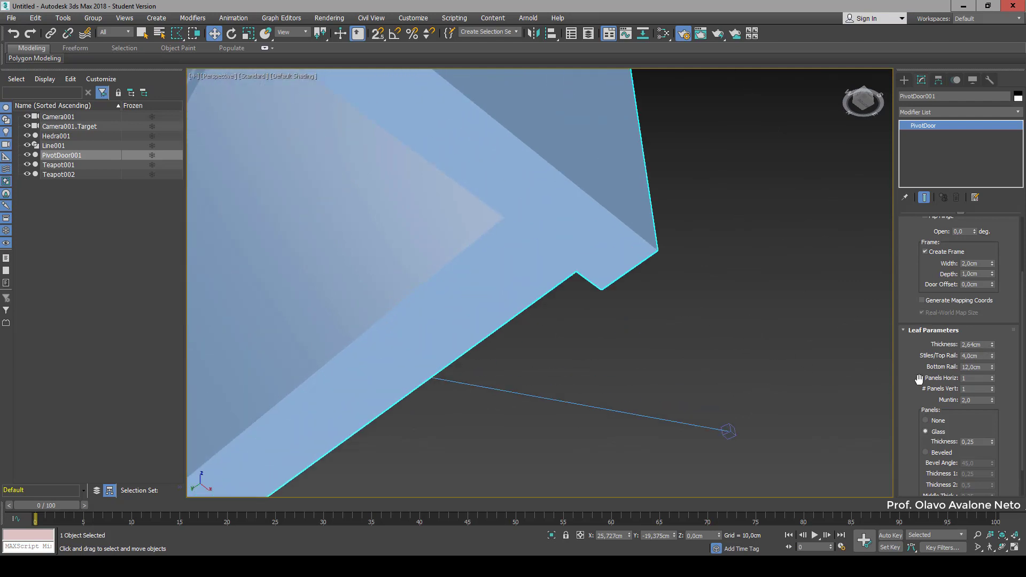
{"action": "mouse_move", "coordinate": [992, 345]}
{"action": "left_mouse_down"}
{"action": "mouse_move", "coordinate": [980, 255]}
{"action": "mouse_move", "coordinate": [995, 353]}
{"action": "left_mouse_up"}
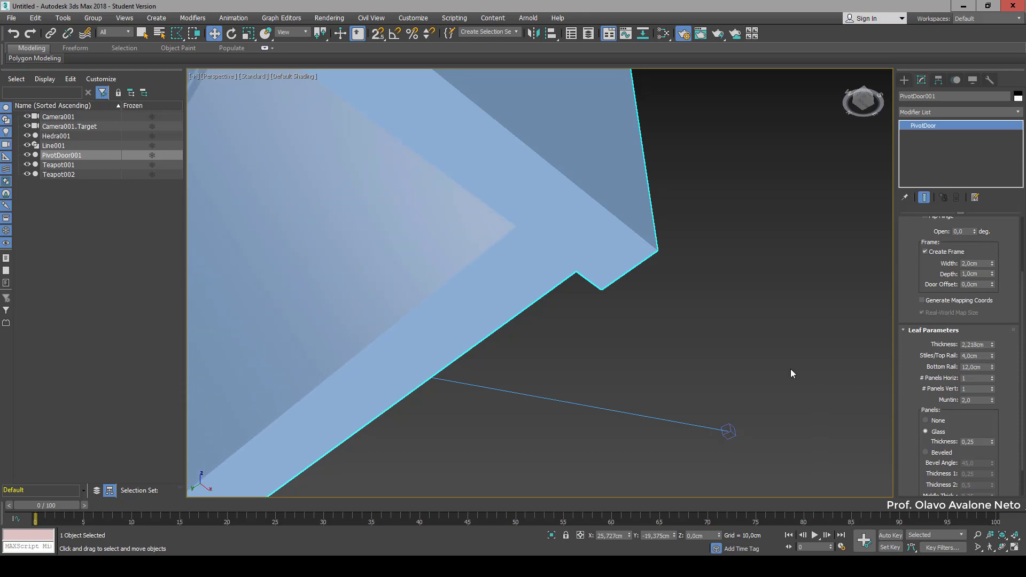
Adjust the width of the door leaf's stiles and top rail to about 5,784 cm
{"action": "scroll", "coordinate": [792, 373], "scroll_direction": "down", "scroll_amount": 6}
{"action": "scroll", "coordinate": [825, 377], "scroll_direction": "up", "scroll_amount": 5}
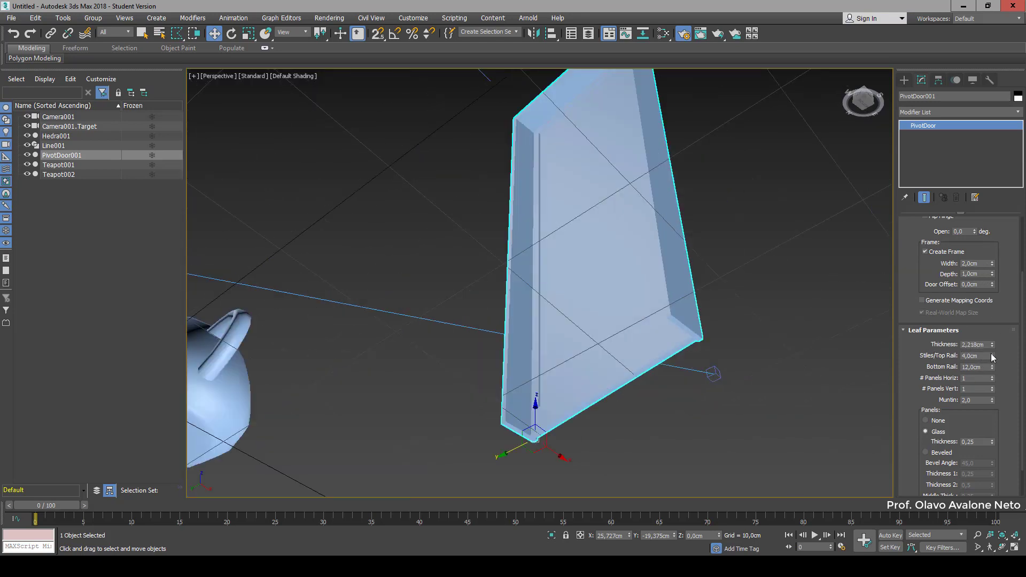
{"action": "left_click_drag", "start_coordinate": [992, 356], "coordinate": [973, 277]}
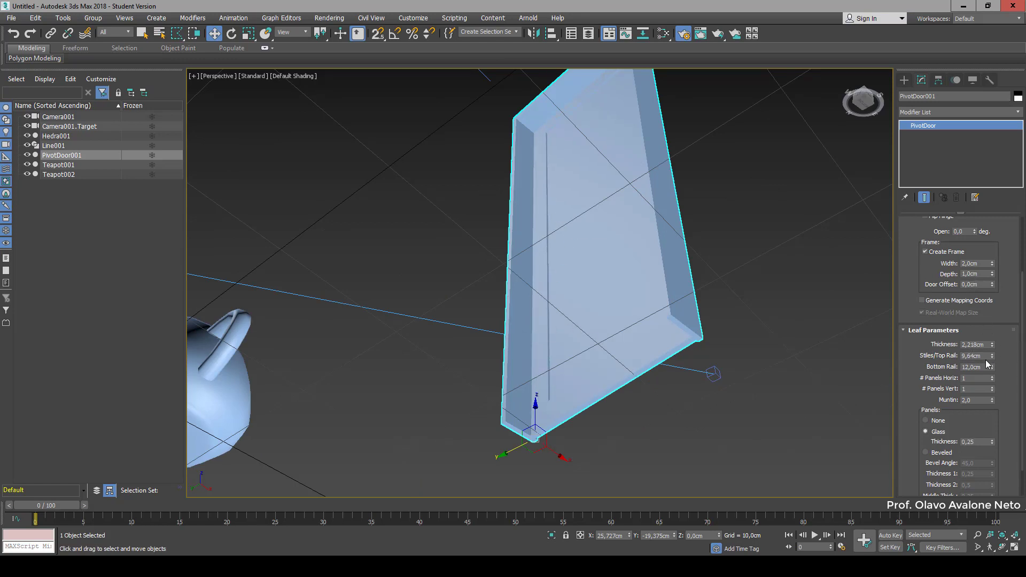
{"action": "mouse_move", "coordinate": [992, 356]}
{"action": "left_mouse_down"}
{"action": "mouse_move", "coordinate": [1005, 278]}
{"action": "mouse_move", "coordinate": [995, 374]}
{"action": "left_mouse_up"}
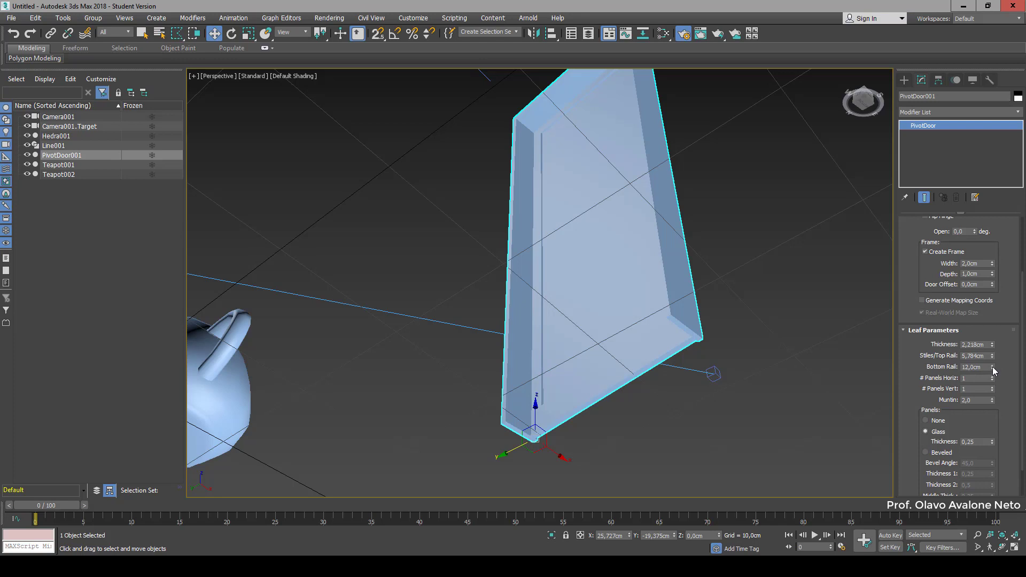
Increase the door leaf's bottom rail to about 31,471 cm
{"action": "left_click_drag", "start_coordinate": [992, 366], "coordinate": [988, 321]}
{"action": "middle_click_drag", "start_coordinate": [624, 150], "coordinate": [567, 235], "text": "alt"}
{"action": "scroll", "coordinate": [527, 218], "scroll_direction": "up", "scroll_amount": 3}
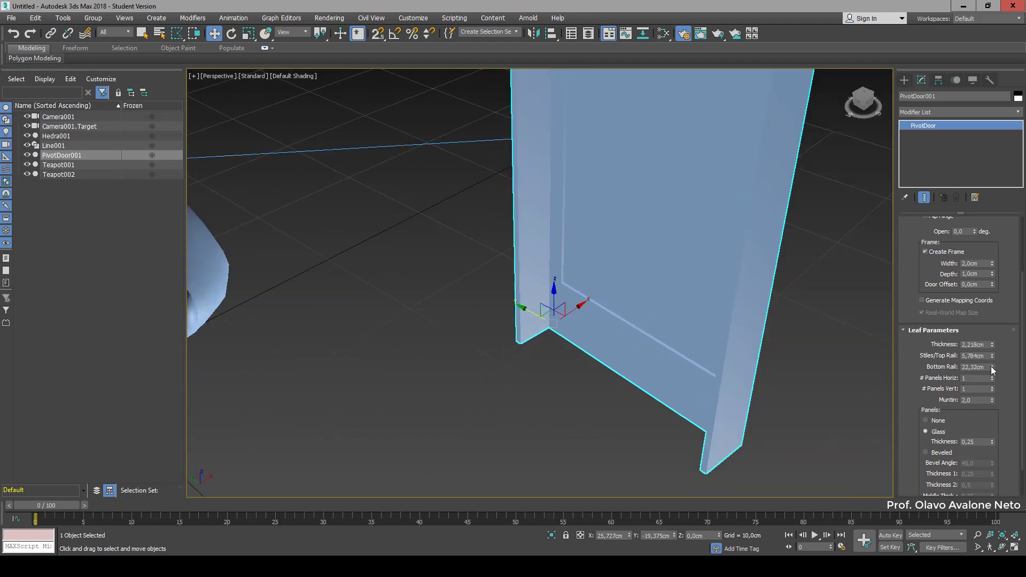
{"action": "left_click_drag", "start_coordinate": [992, 366], "coordinate": [997, 345]}
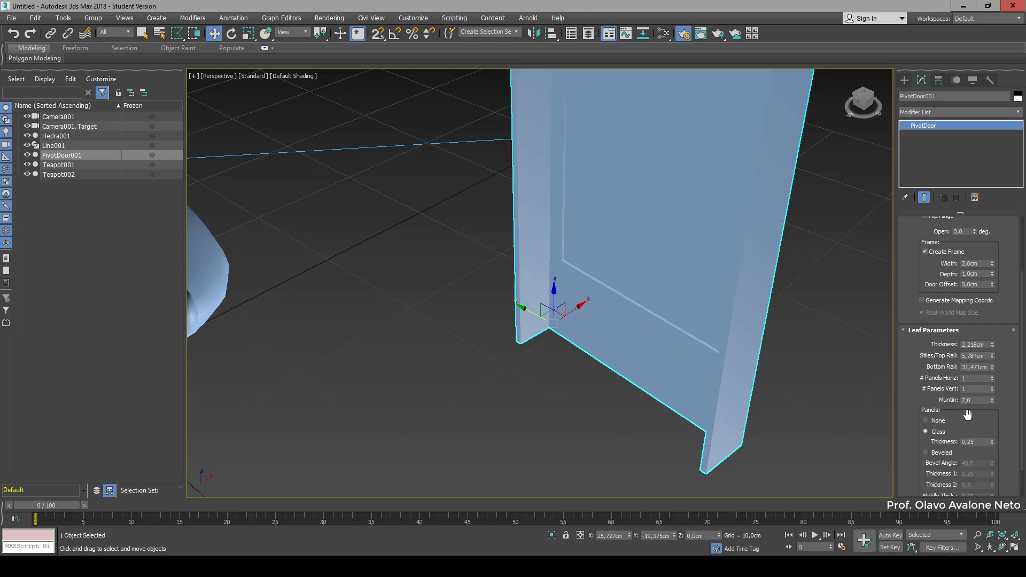
Try the door without panels, return to the Glass panel type, and set the glass thickness to 0,58
{"action": "scroll", "coordinate": [968, 419], "scroll_direction": "down", "scroll_amount": 1}
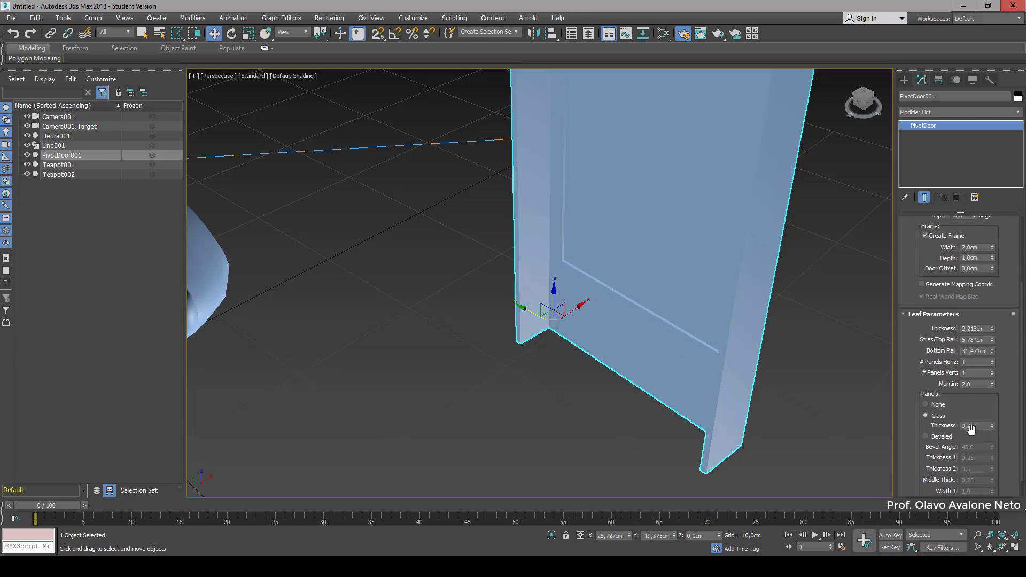
{"action": "left_click", "coordinate": [927, 405]}
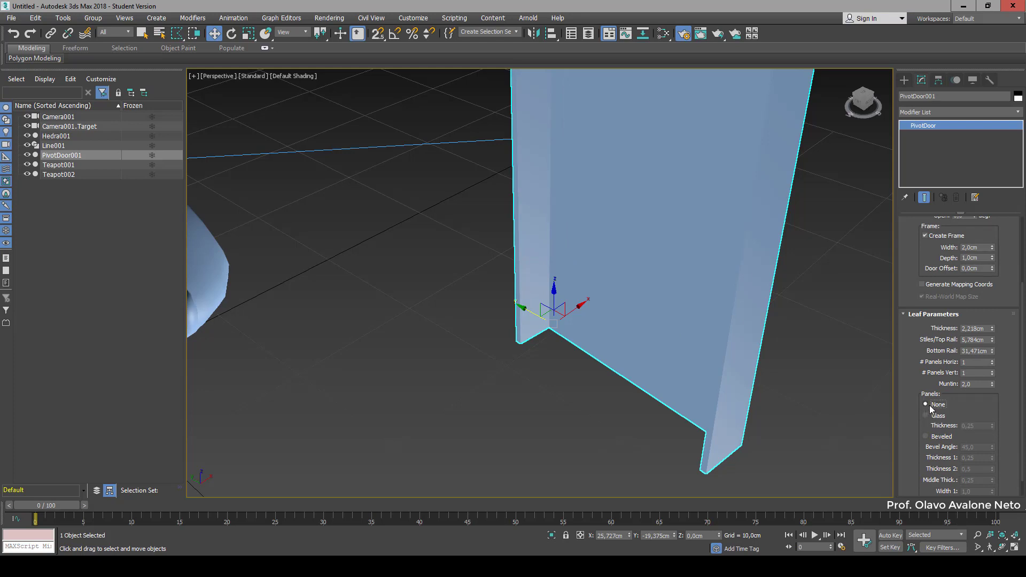
{"action": "left_click", "coordinate": [927, 416]}
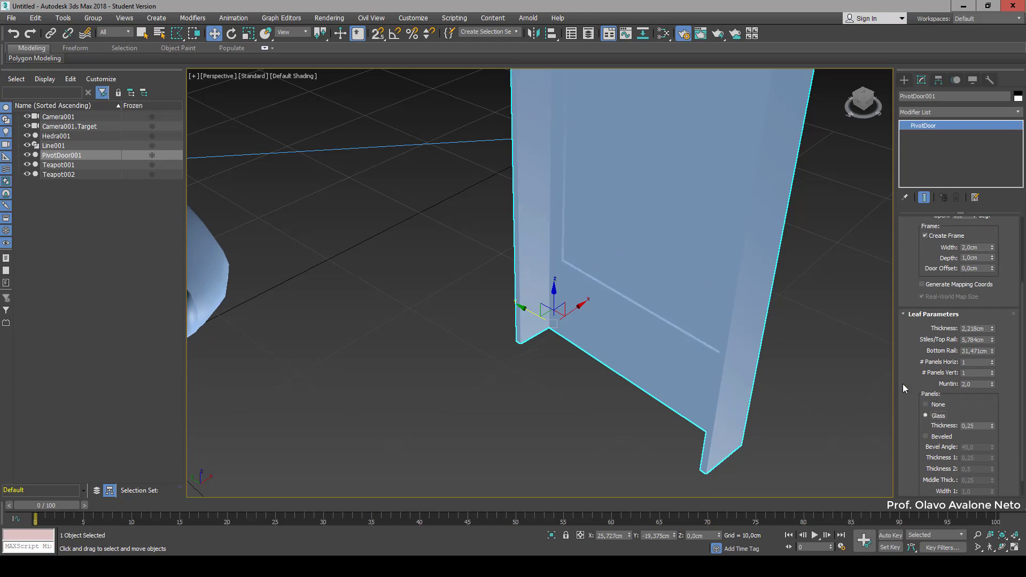
{"action": "mouse_move", "coordinate": [992, 428]}
{"action": "left_mouse_down"}
{"action": "mouse_move", "coordinate": [989, 438]}
{"action": "mouse_move", "coordinate": [990, 400]}
{"action": "mouse_move", "coordinate": [990, 411]}
{"action": "left_mouse_up"}
{"action": "scroll", "coordinate": [912, 328], "scroll_direction": "down", "scroll_amount": 1}
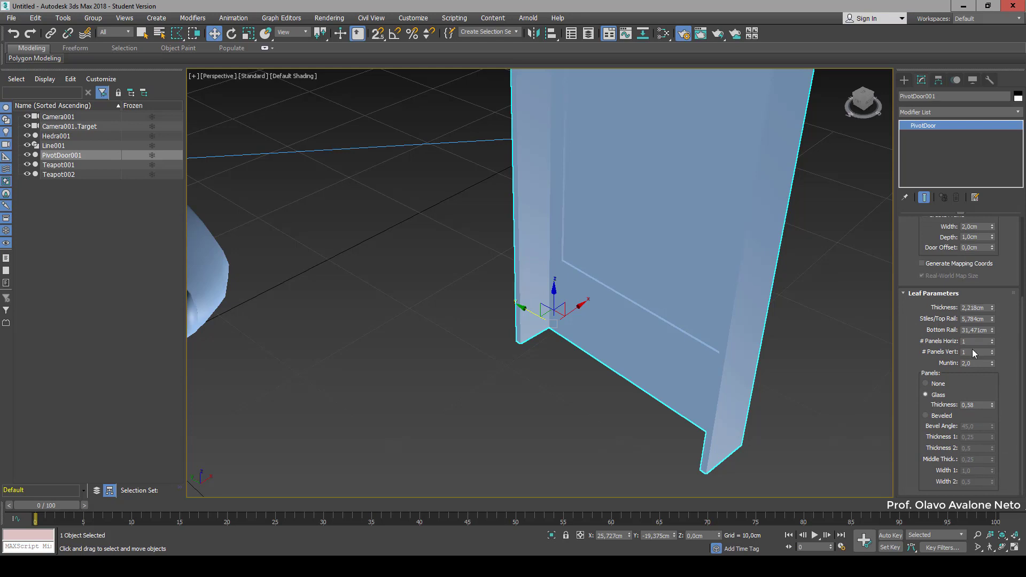
Set the pivot door's opening angle to 90 degrees
{"action": "scroll", "coordinate": [935, 334], "scroll_direction": "up", "scroll_amount": 6}
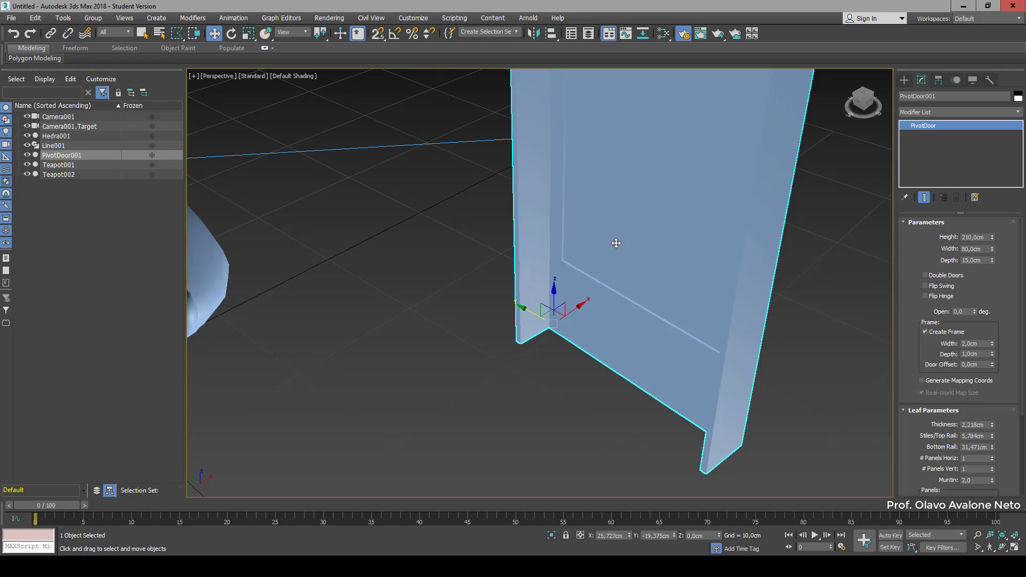
{"action": "left_click", "coordinate": [940, 316]}
{"action": "left_click", "coordinate": [941, 316]}
{"action": "mouse_move", "coordinate": [975, 311]}
{"action": "left_mouse_down"}
{"action": "mouse_move", "coordinate": [979, 200]}
{"action": "mouse_move", "coordinate": [992, 331]}
{"action": "mouse_move", "coordinate": [983, 182]}
{"action": "mouse_move", "coordinate": [987, 417]}
{"action": "mouse_move", "coordinate": [992, 329]}
{"action": "mouse_move", "coordinate": [982, 321]}
{"action": "left_mouse_up"}
{"action": "double_click", "coordinate": [963, 312]}
{"action": "type", "text": "90"}
{"action": "key", "text": "Return"}
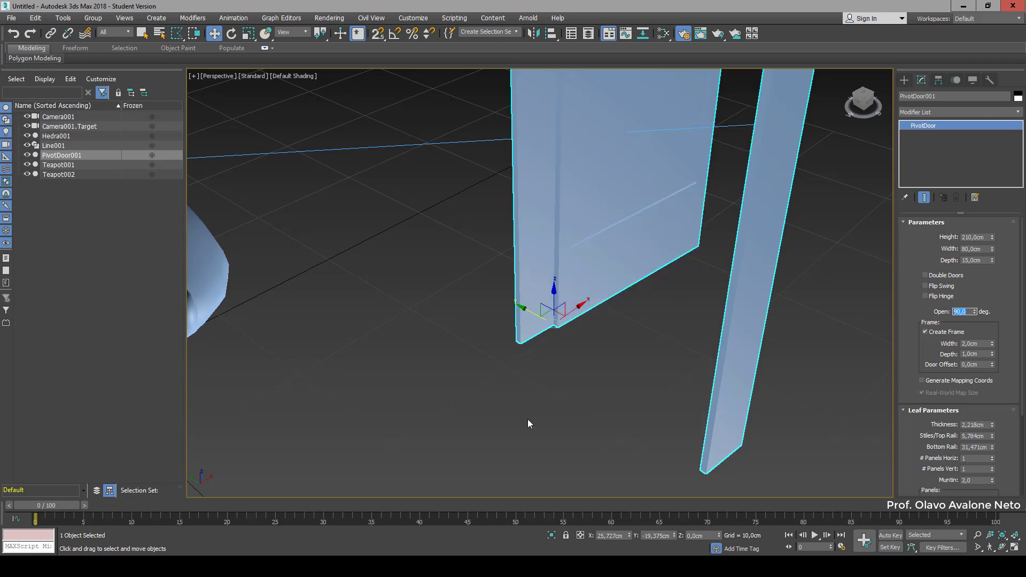
Review the parameters of the polyhedron, the cup and the large teapot by selecting each in turn
{"action": "left_click", "coordinate": [369, 373]}
{"action": "key", "text": "z"}
{"action": "scroll", "coordinate": [344, 378], "scroll_direction": "up", "scroll_amount": 3}
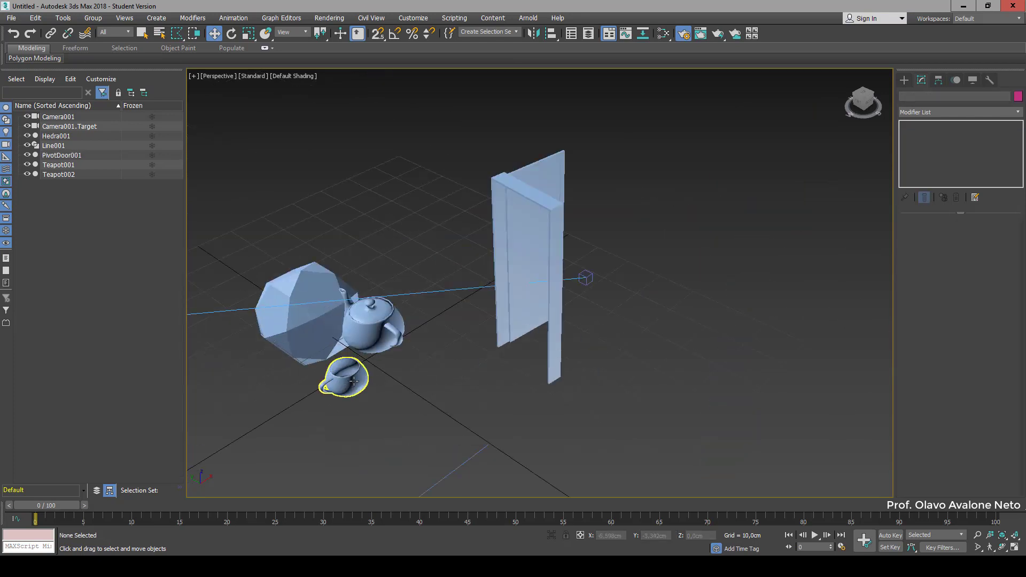
{"action": "middle_click_drag", "start_coordinate": [343, 377], "coordinate": [454, 374]}
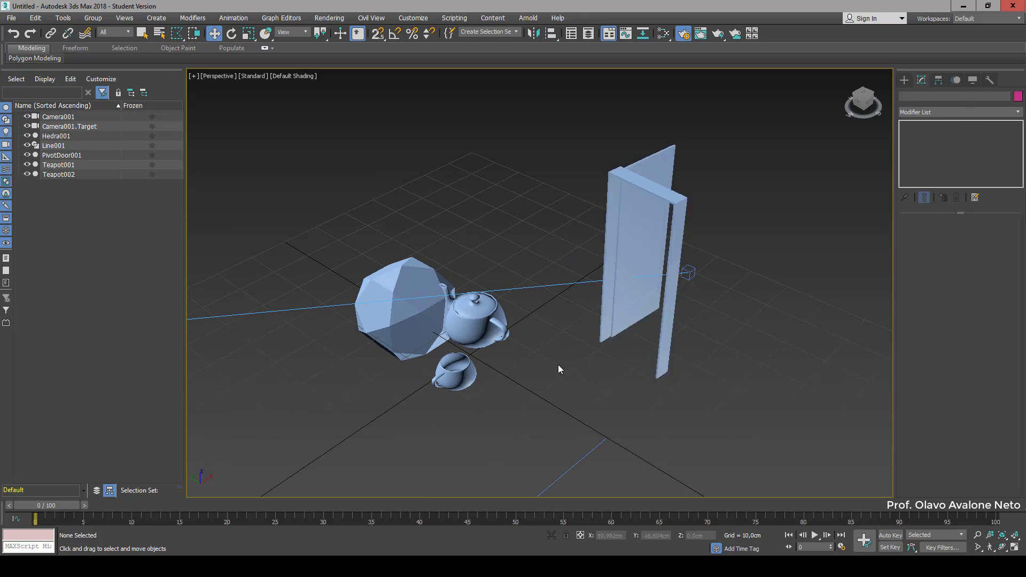
{"action": "scroll", "coordinate": [644, 325], "scroll_direction": "up", "scroll_amount": 3}
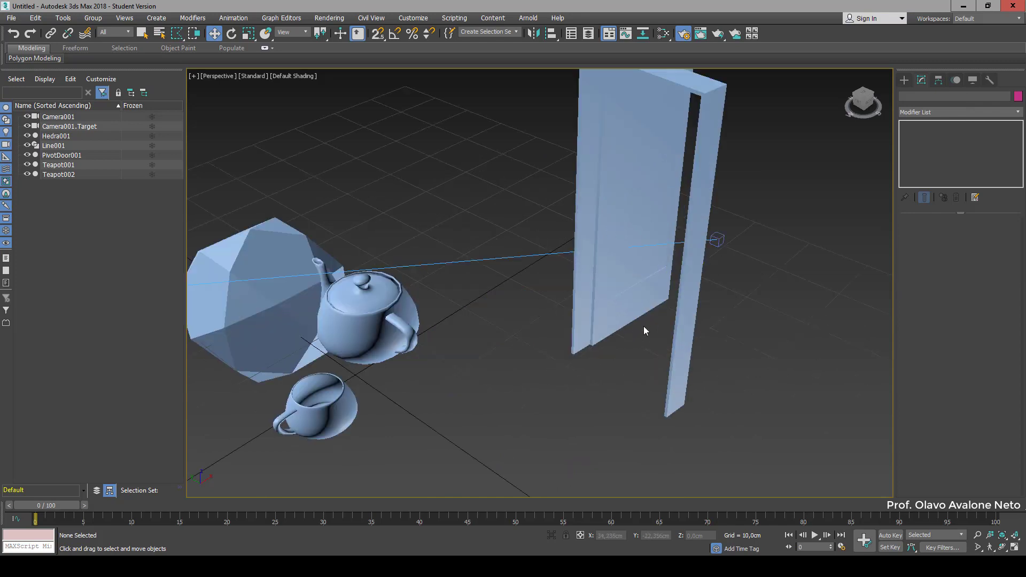
{"action": "left_click", "coordinate": [996, 113]}
{"action": "left_click", "coordinate": [267, 299]}
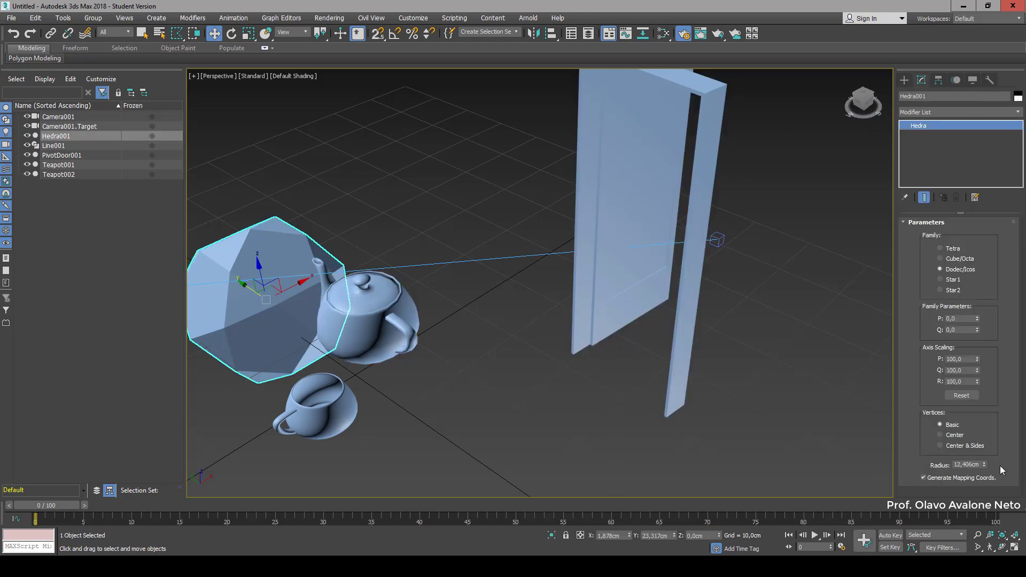
{"action": "left_click", "coordinate": [316, 407]}
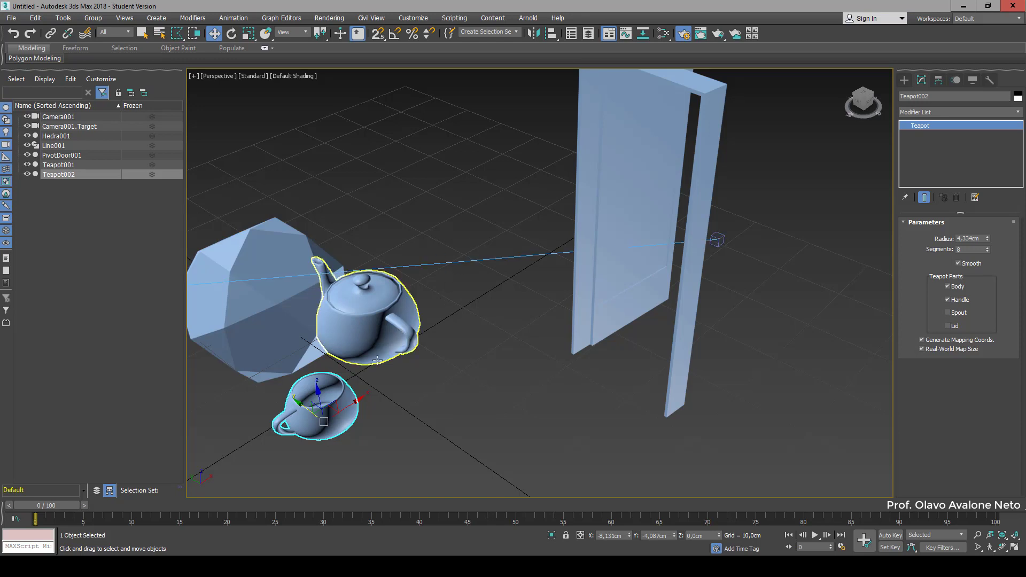
{"action": "left_click", "coordinate": [388, 345]}
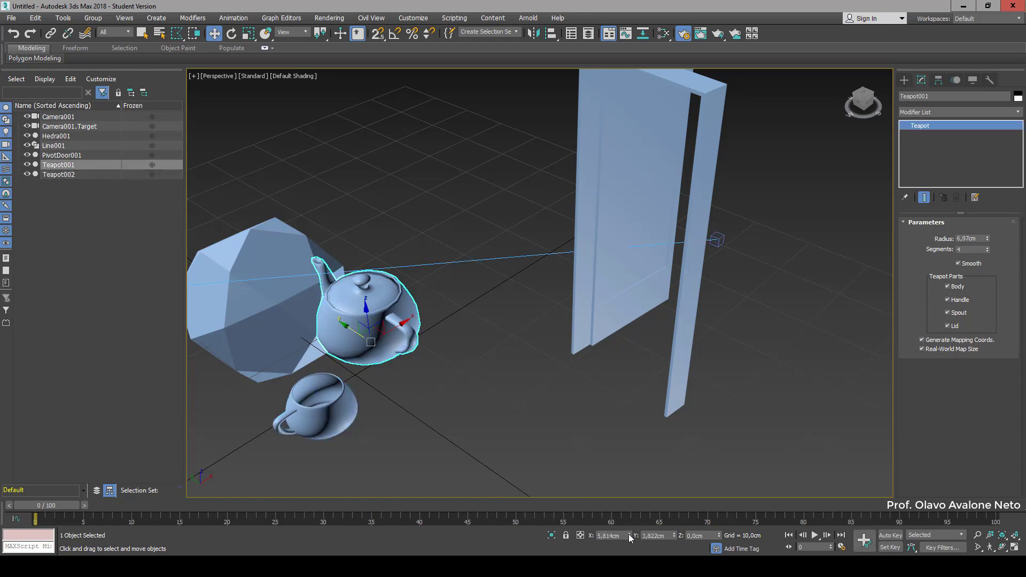
Place the large teapot at the world origin by setting its X and Y positions to 0
{"action": "scroll", "coordinate": [486, 293], "scroll_direction": "down", "scroll_amount": 8}
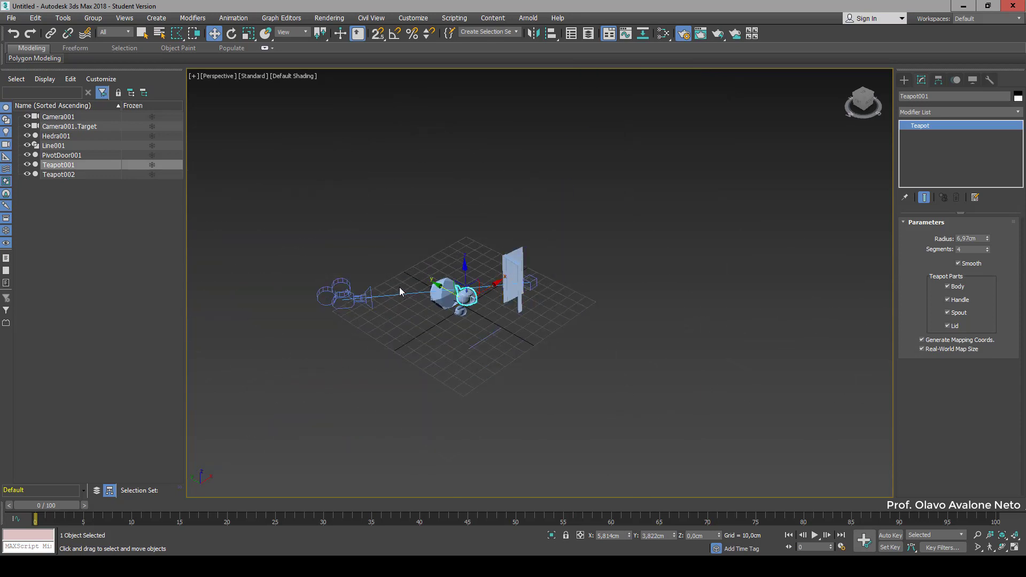
{"action": "scroll", "coordinate": [473, 312], "scroll_direction": "up", "scroll_amount": 10}
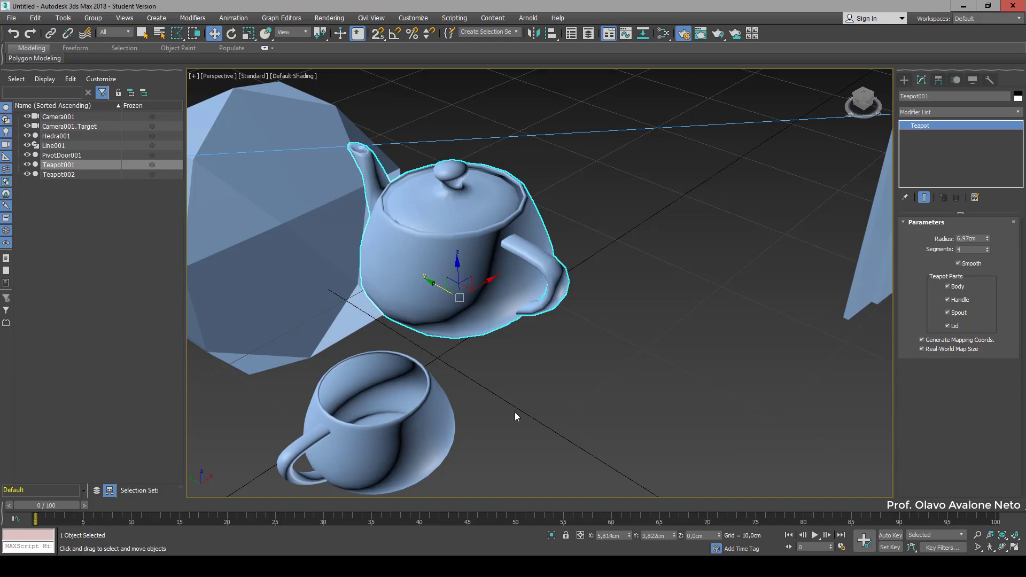
{"action": "left_click", "coordinate": [440, 359]}
{"action": "left_click", "coordinate": [609, 535]}
{"action": "type", "text": "0"}
{"action": "key", "text": "Return"}
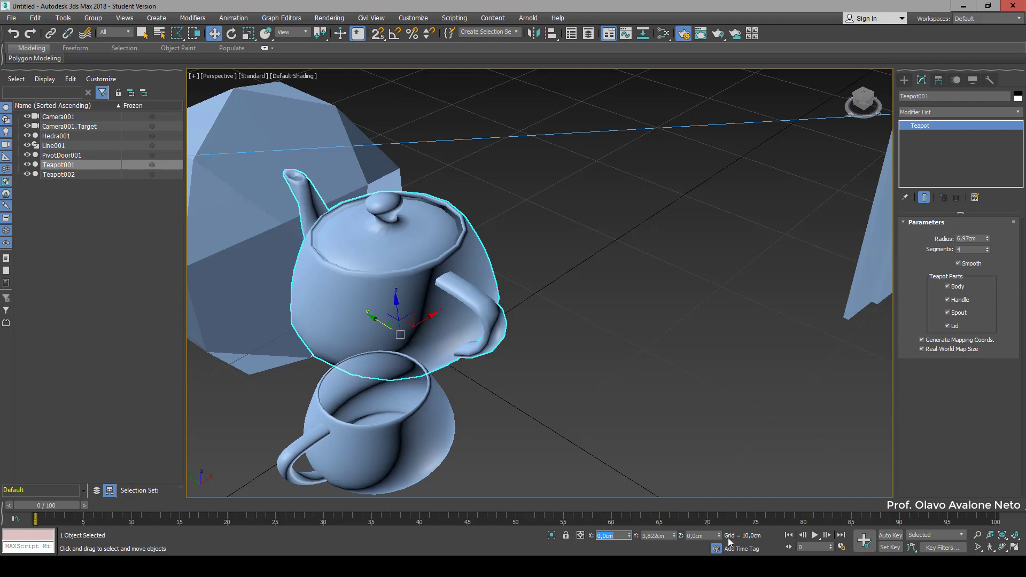
{"action": "left_click", "coordinate": [669, 534]}
{"action": "type", "text": "0"}
{"action": "key", "text": "Return"}
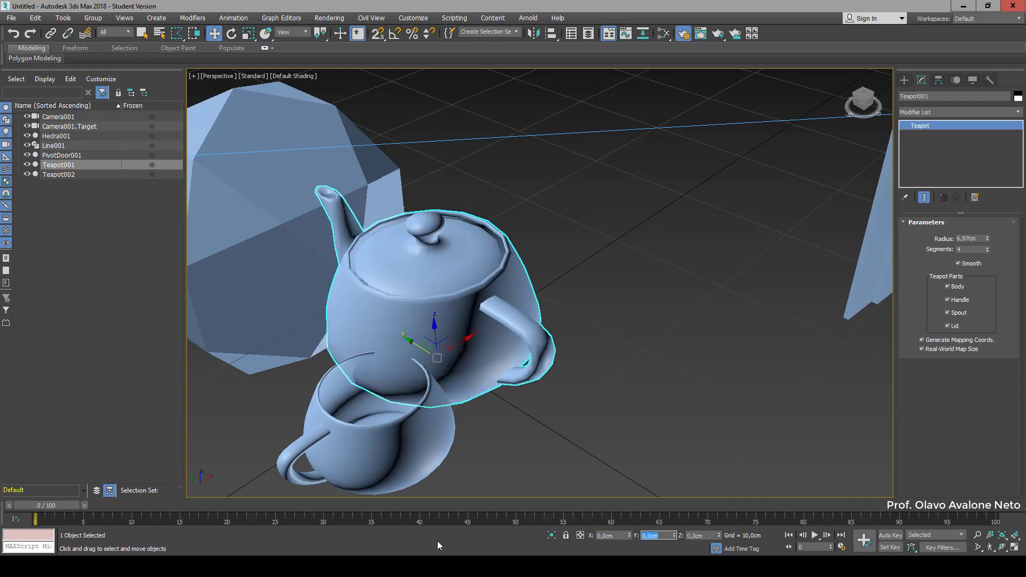
Set the large teapot's X position to 10 cm and view the whole scene
{"action": "middle_click_drag", "start_coordinate": [492, 420], "coordinate": [464, 211], "text": "alt"}
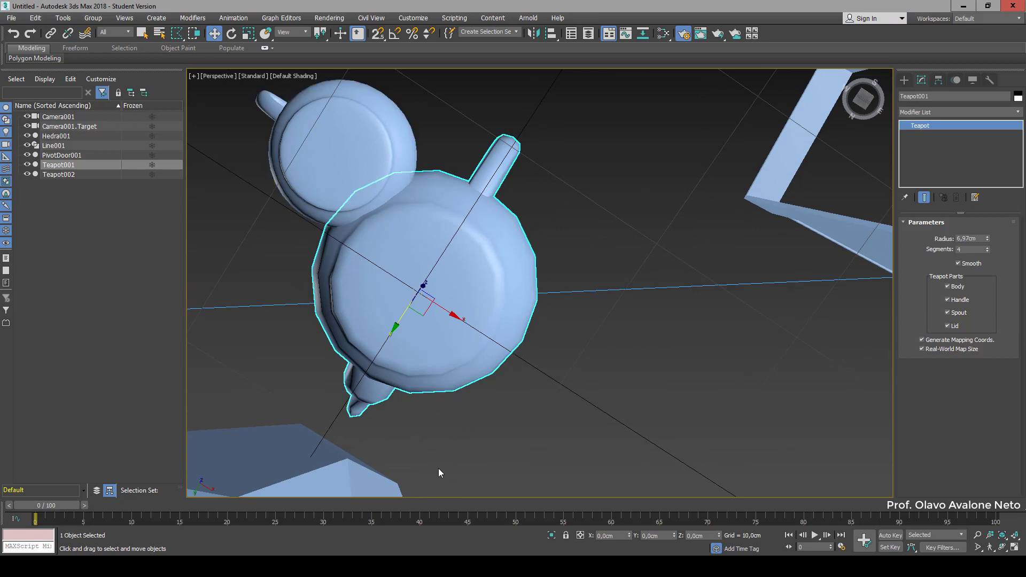
{"action": "middle_click_drag", "start_coordinate": [549, 251], "coordinate": [543, 324], "text": "alt"}
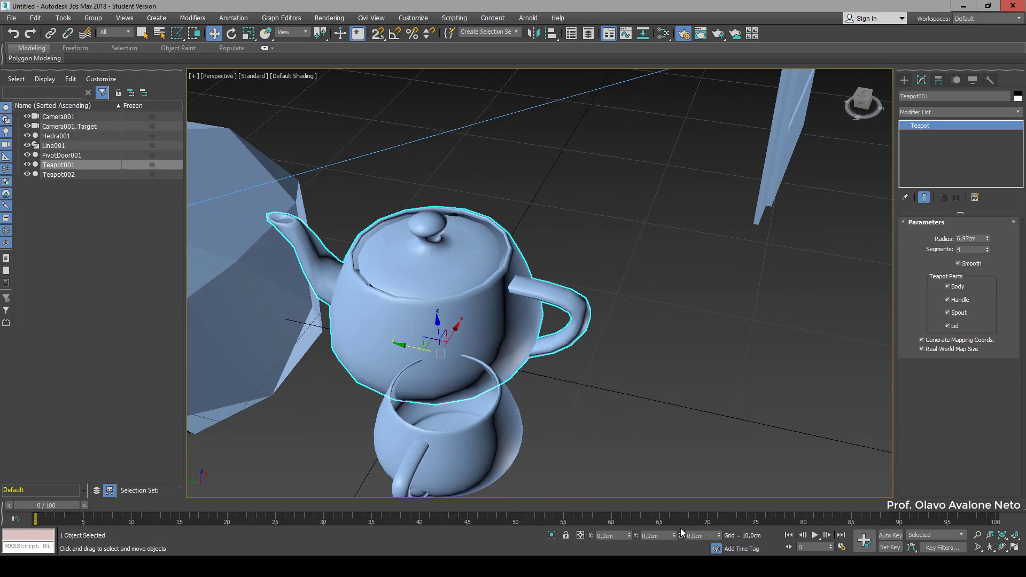
{"action": "double_click", "coordinate": [624, 534]}
{"action": "type", "text": "10"}
{"action": "key", "text": "Return"}
{"action": "key", "text": "ctrl+shift+z"}
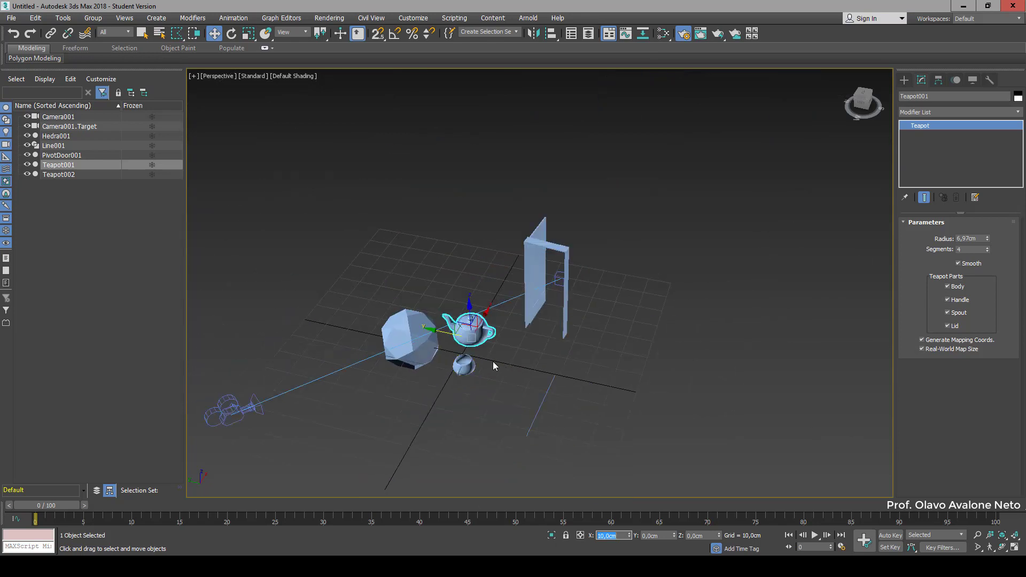
{"action": "middle_click_drag", "start_coordinate": [657, 379], "coordinate": [478, 412], "text": "alt"}
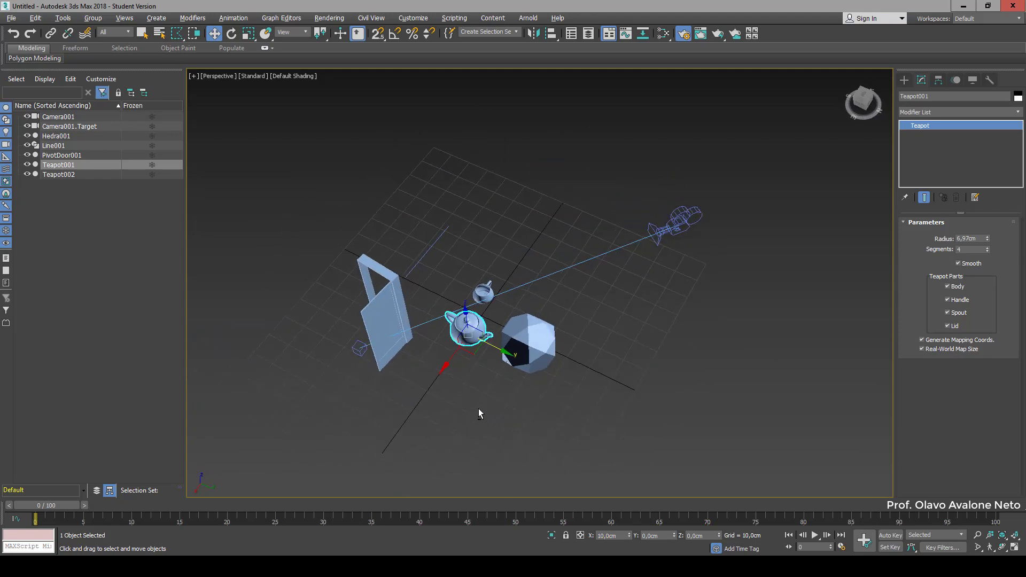
Try shifting the large teapot along the Y axis, and return its Y position to 0
{"action": "scroll", "coordinate": [479, 408], "scroll_direction": "up", "scroll_amount": 5}
{"action": "middle_click_drag", "start_coordinate": [364, 393], "coordinate": [508, 389], "text": "alt"}
{"action": "scroll", "coordinate": [395, 312], "scroll_direction": "up", "scroll_amount": 8}
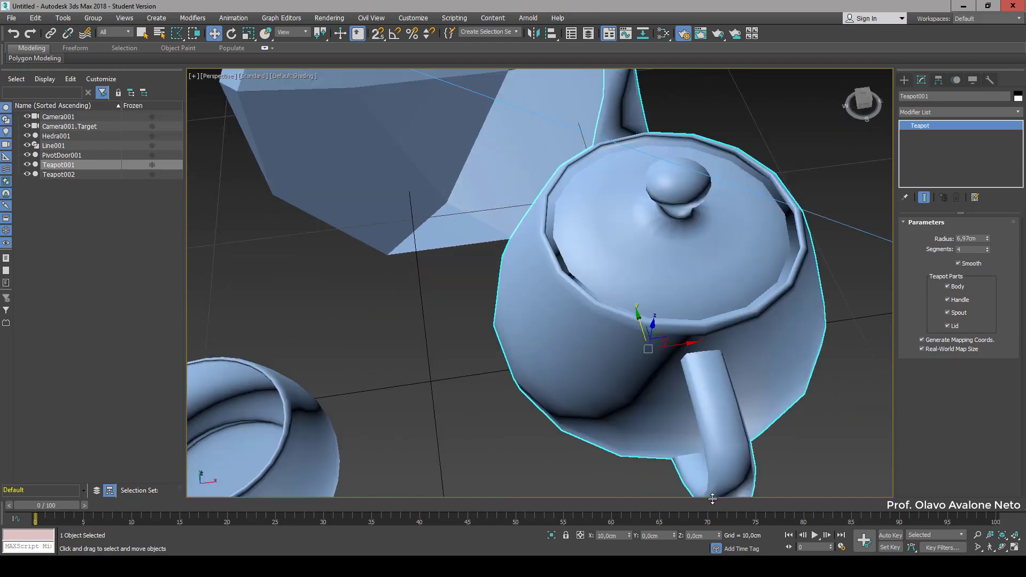
{"action": "mouse_move", "coordinate": [674, 535]}
{"action": "left_mouse_down"}
{"action": "mouse_move", "coordinate": [682, 478]}
{"action": "mouse_move", "coordinate": [657, 543]}
{"action": "left_mouse_up"}
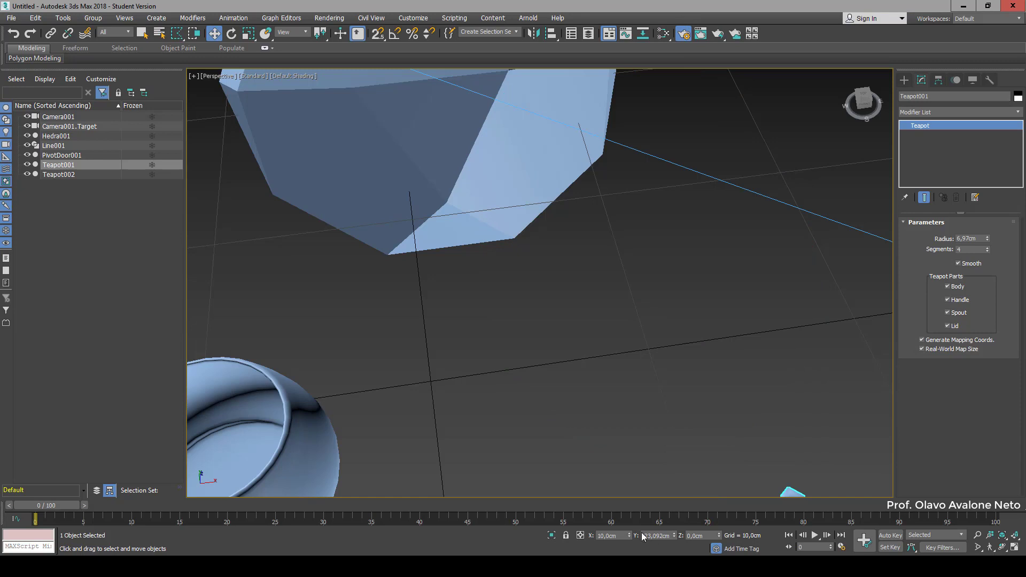
{"action": "left_click", "coordinate": [643, 536]}
{"action": "type", "text": "0"}
{"action": "key", "text": "Return"}
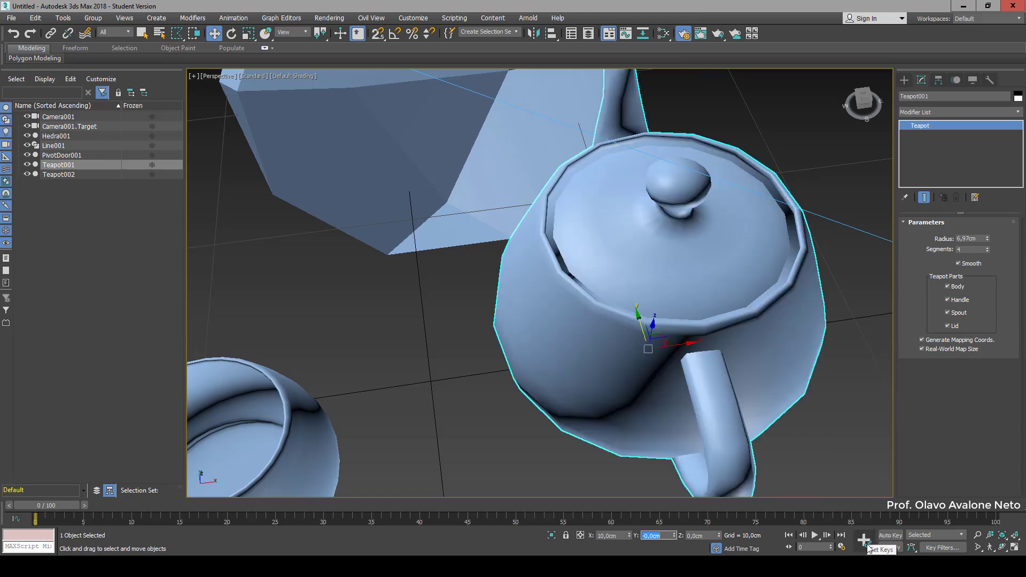
{"action": "scroll", "coordinate": [835, 446], "scroll_direction": "down", "scroll_amount": 10}
{"action": "scroll", "coordinate": [703, 454], "scroll_direction": "up", "scroll_amount": 3}
{"action": "scroll", "coordinate": [474, 286], "scroll_direction": "down", "scroll_amount": 5}
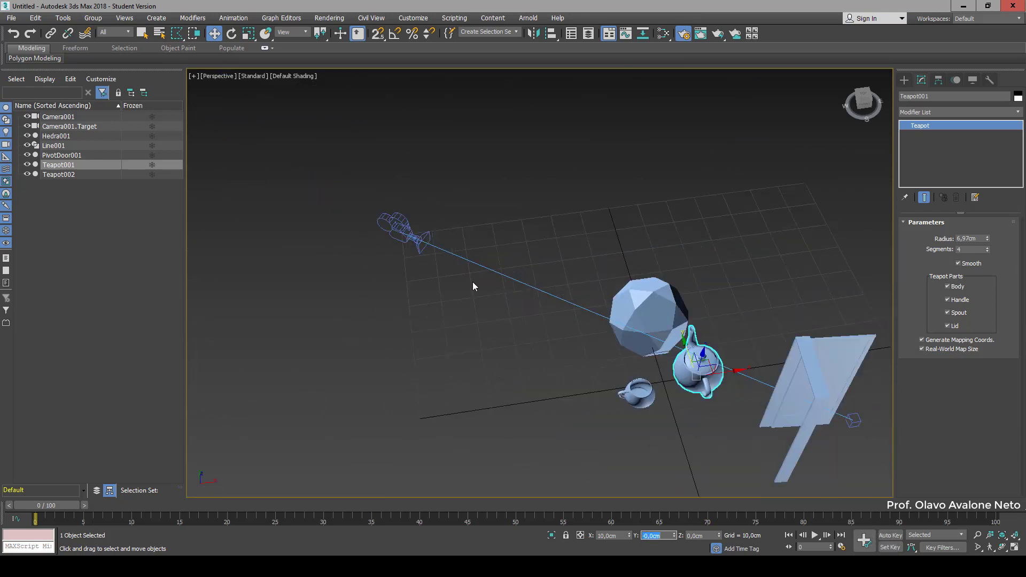
{"action": "scroll", "coordinate": [639, 286], "scroll_direction": "up", "scroll_amount": 8}
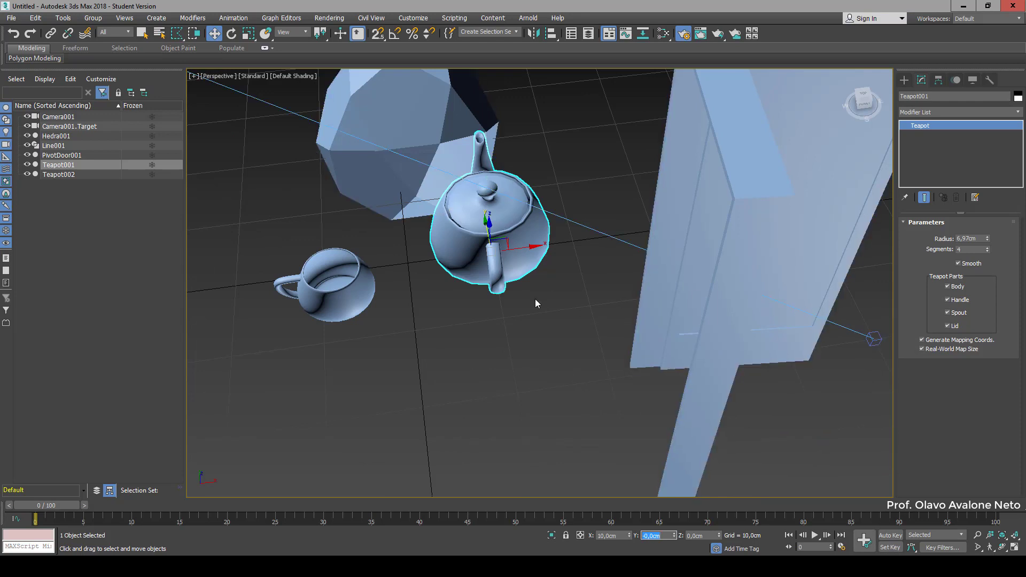
{"action": "middle_click_drag", "start_coordinate": [526, 297], "coordinate": [602, 283]}
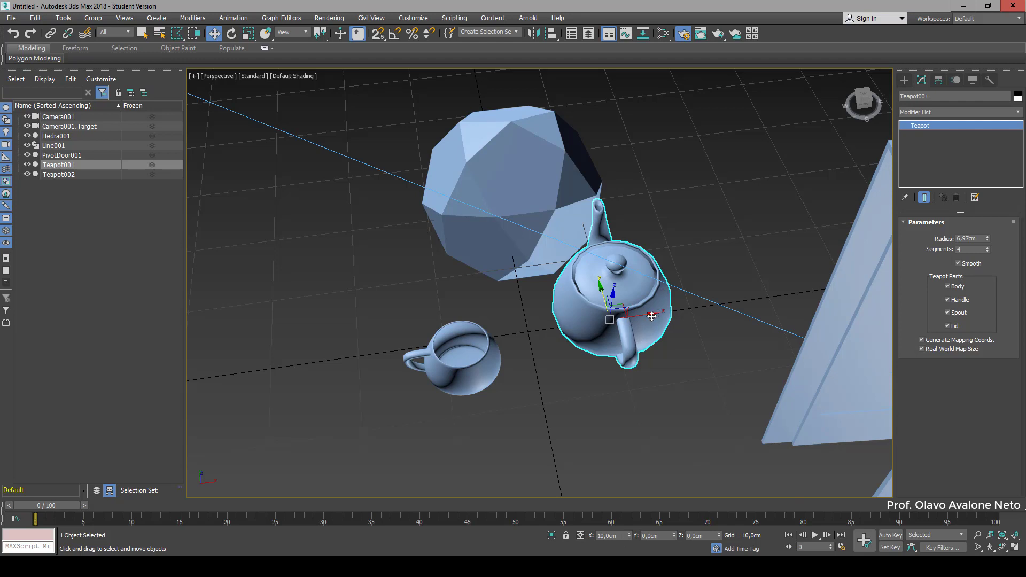
{"action": "left_click_drag", "start_coordinate": [652, 311], "coordinate": [649, 307]}
{"action": "key", "text": "ctrl+z"}
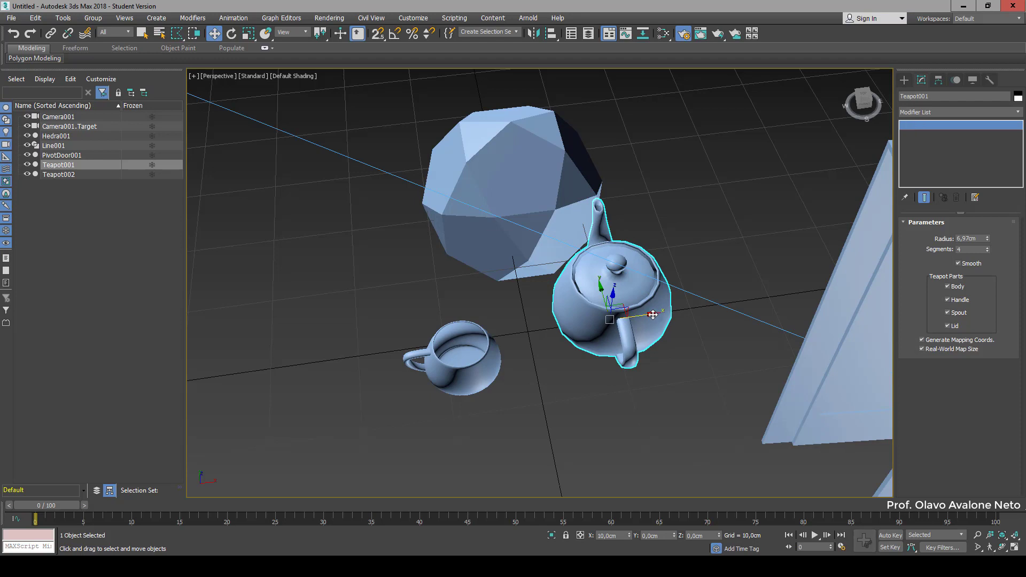
{"action": "mouse_move", "coordinate": [656, 317]}
{"action": "left_mouse_down", "text": "shift"}
{"action": "mouse_move", "coordinate": [527, 342]}
{"action": "mouse_move", "coordinate": [392, 343]}
{"action": "left_mouse_up", "text": "shift"}
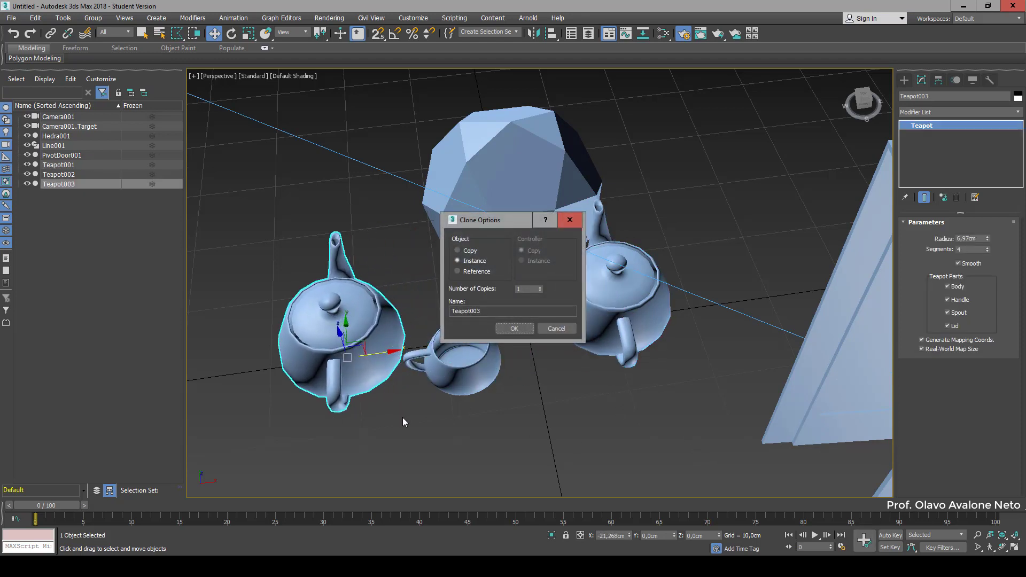
{"action": "key", "text": "Escape"}
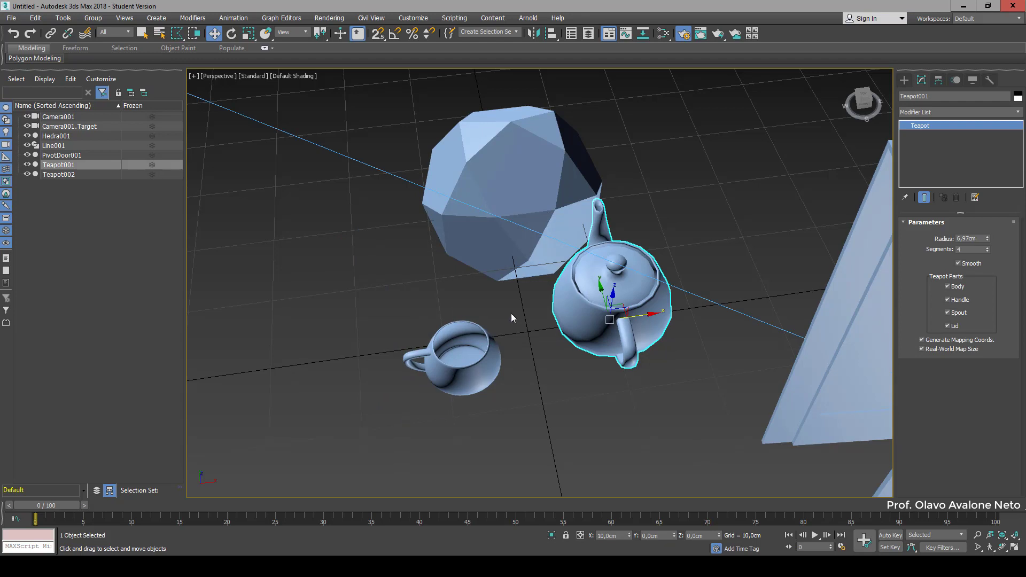
Clone the large teapot along the X axis to the far side of the cup as a single instance
{"action": "left_click_drag", "start_coordinate": [653, 311], "coordinate": [381, 339], "text": "shift"}
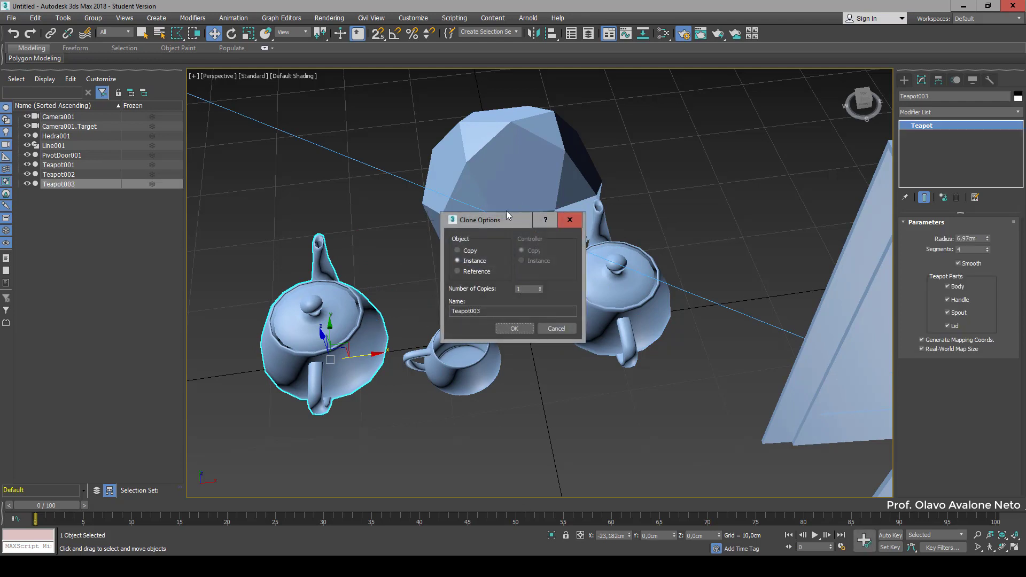
{"action": "left_click_drag", "start_coordinate": [505, 217], "coordinate": [478, 121]}
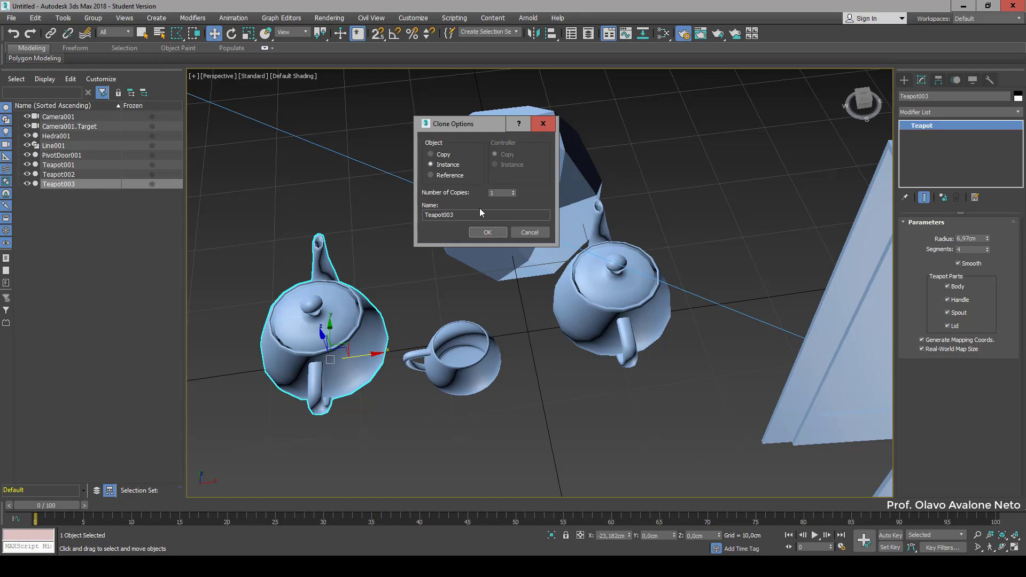
{"action": "left_click", "coordinate": [487, 233]}
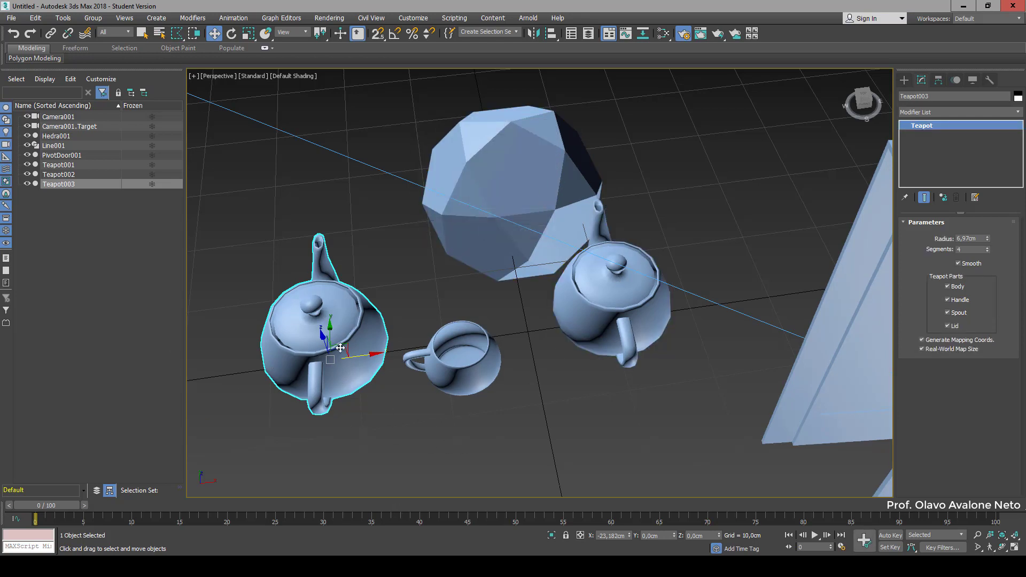
Set the cloned teapot's X position to -10 cm
{"action": "double_click", "coordinate": [605, 536]}
{"action": "type", "text": "-23,182"}
{"action": "key", "text": "Return"}
{"action": "type", "text": "-10"}
{"action": "key", "text": "Return"}
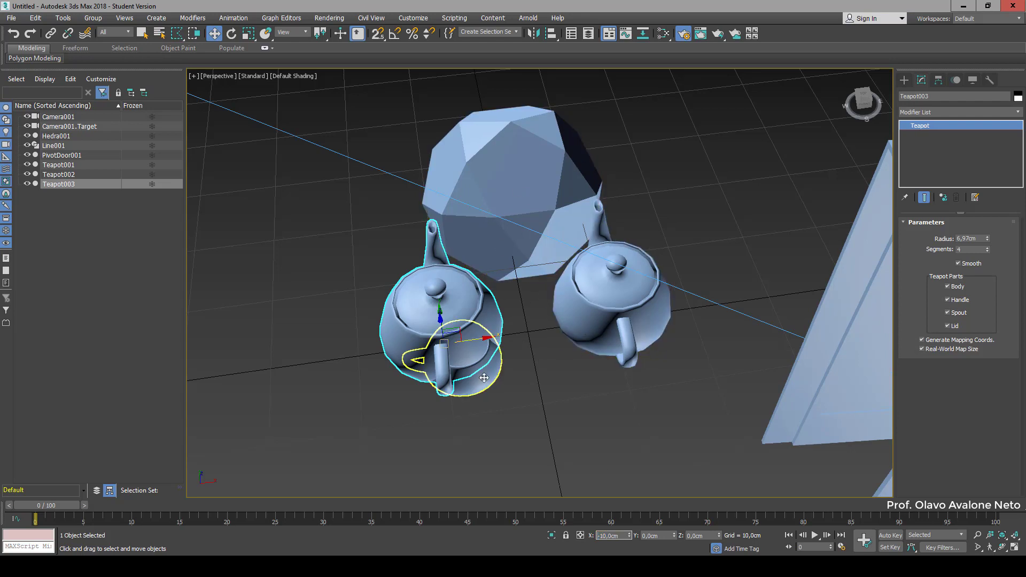
Move the cup in front of the two teapots, to about X -0,4 cm and Y -14,1 cm, and deselect it
{"action": "left_click", "coordinate": [474, 357]}
{"action": "left_click_drag", "start_coordinate": [473, 357], "coordinate": [545, 423]}
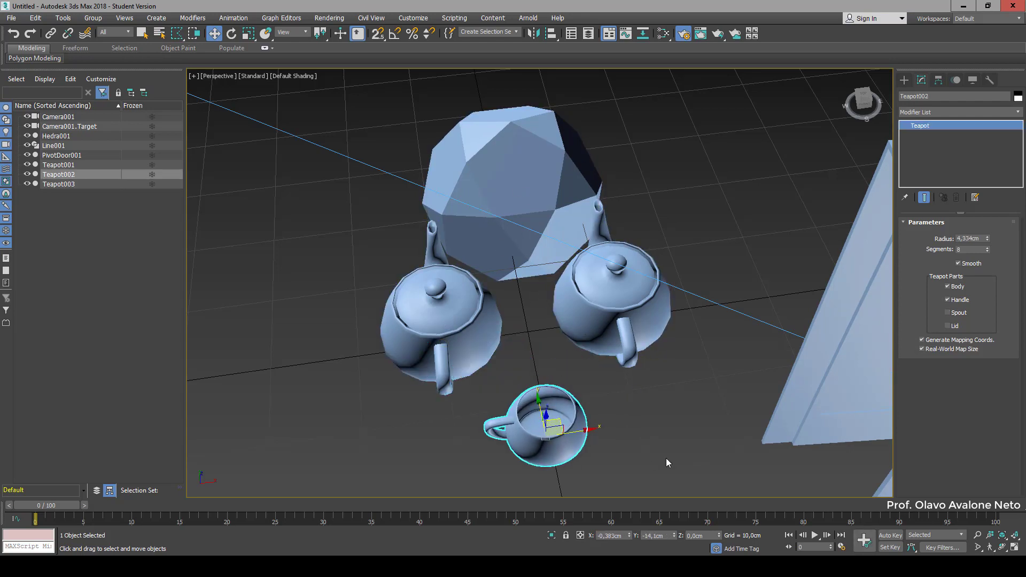
{"action": "left_click", "coordinate": [352, 317]}
Change the polyhedron's family to Star1 and move it behind the teapots, to about X 8,7 cm and Y 30,8 cm
{"action": "scroll", "coordinate": [352, 317], "scroll_direction": "down", "scroll_amount": 5}
{"action": "scroll", "coordinate": [228, 309], "scroll_direction": "up", "scroll_amount": 5}
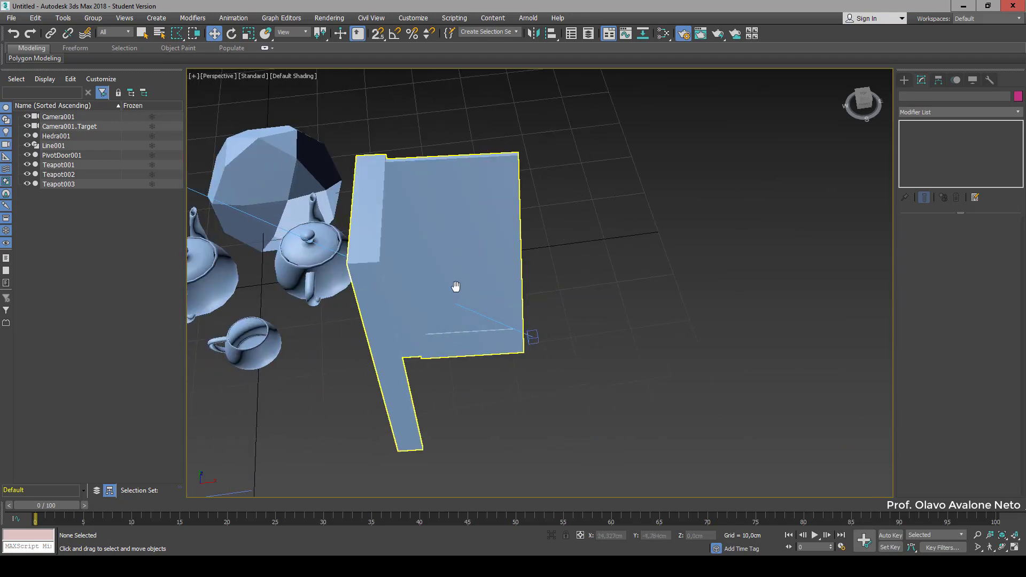
{"action": "middle_click_drag", "start_coordinate": [455, 286], "coordinate": [557, 301]}
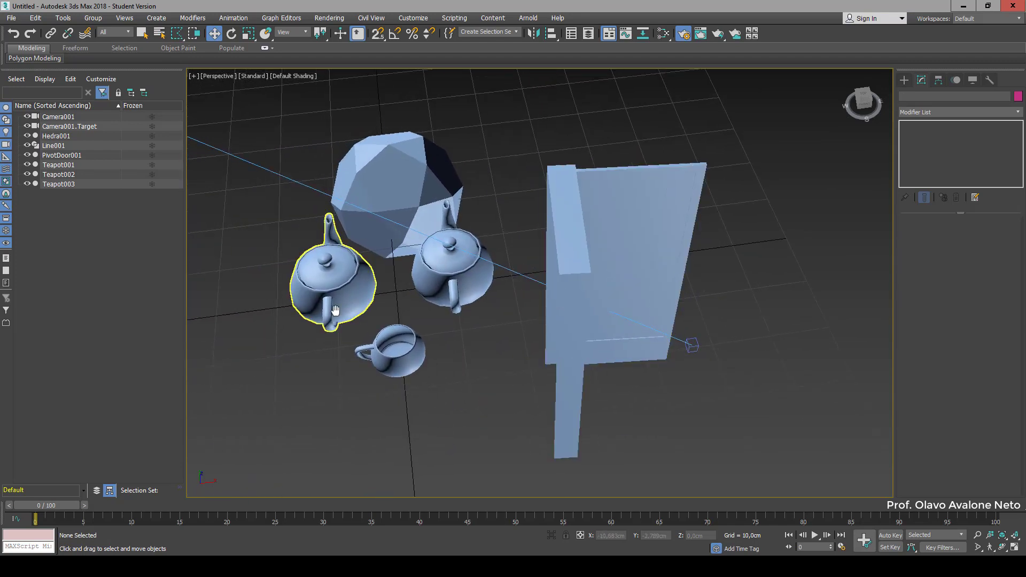
{"action": "middle_click_drag", "start_coordinate": [378, 314], "coordinate": [478, 278]}
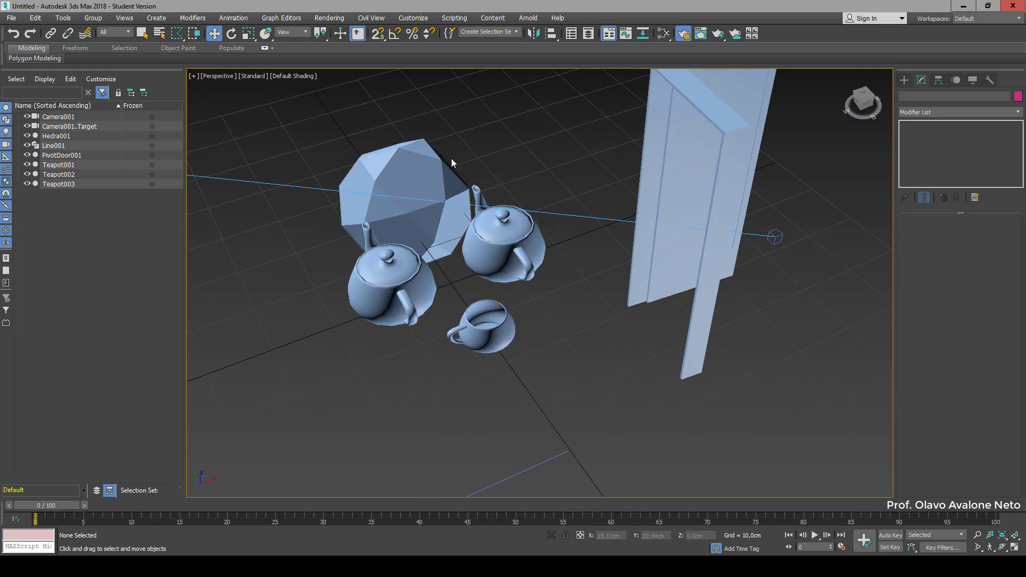
{"action": "scroll", "coordinate": [459, 152], "scroll_direction": "up", "scroll_amount": 3}
{"action": "scroll", "coordinate": [470, 150], "scroll_direction": "down", "scroll_amount": 3}
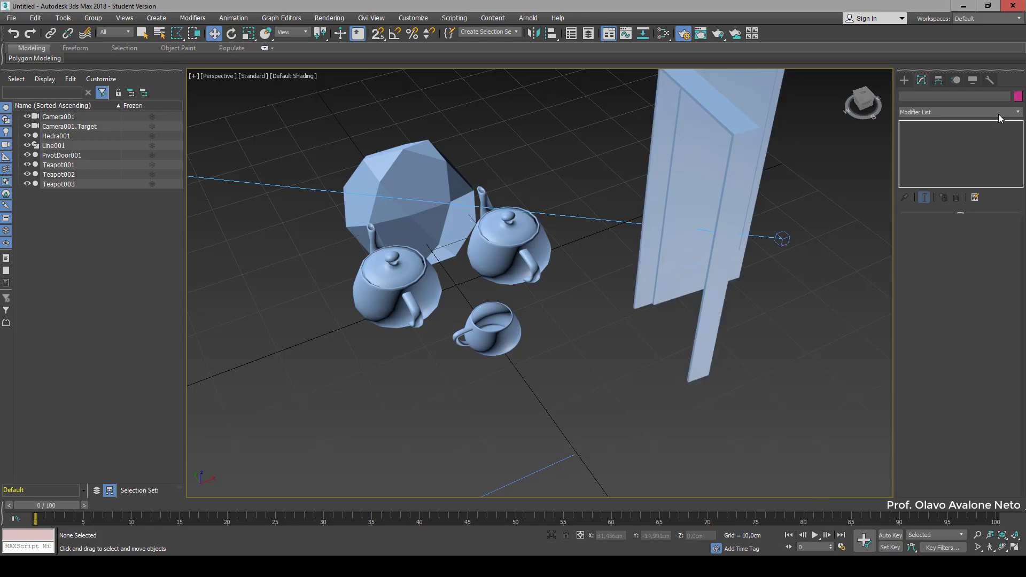
{"action": "left_click", "coordinate": [457, 238]}
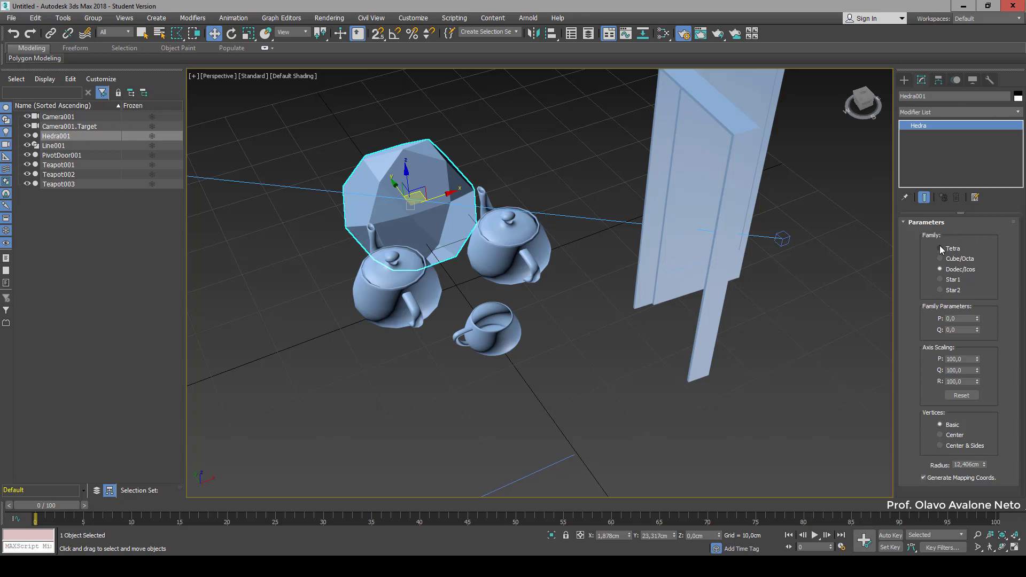
{"action": "left_click", "coordinate": [939, 279]}
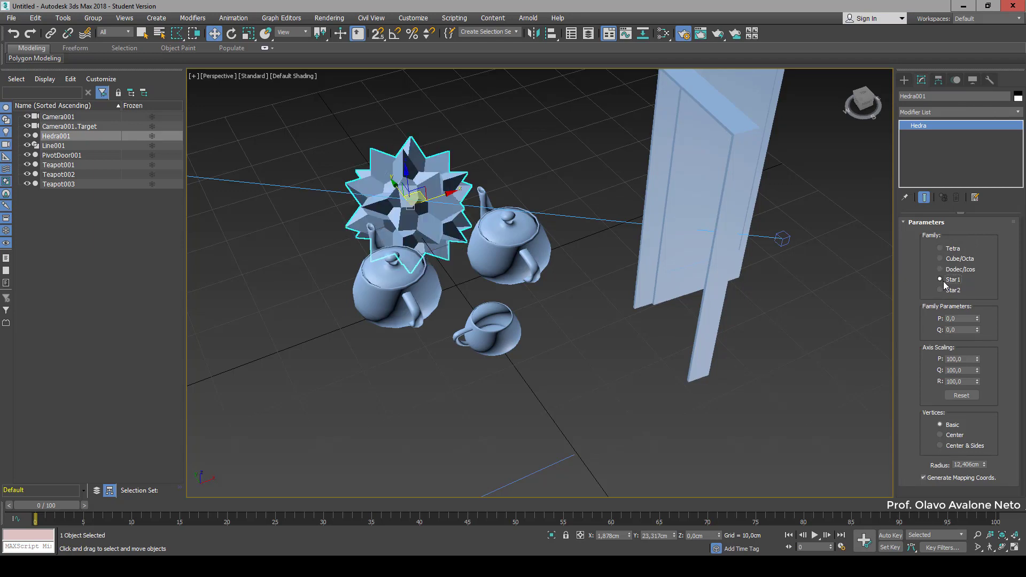
{"action": "left_click_drag", "start_coordinate": [412, 197], "coordinate": [429, 168]}
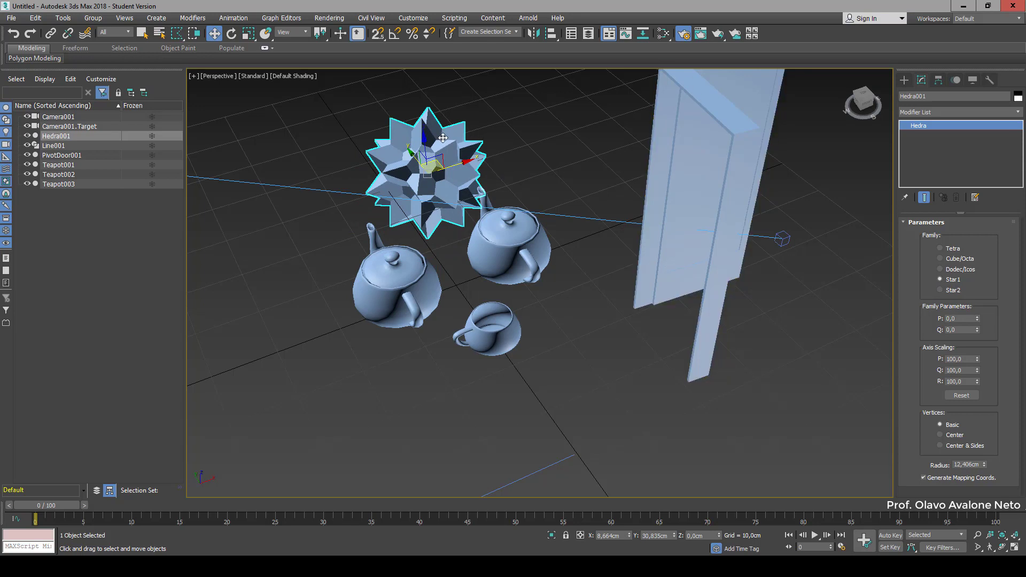
Try shifting only the star polyhedron's geometry about 29,2 cm along X away from its pivot, and undo it
{"action": "scroll", "coordinate": [441, 138], "scroll_direction": "up", "scroll_amount": 5}
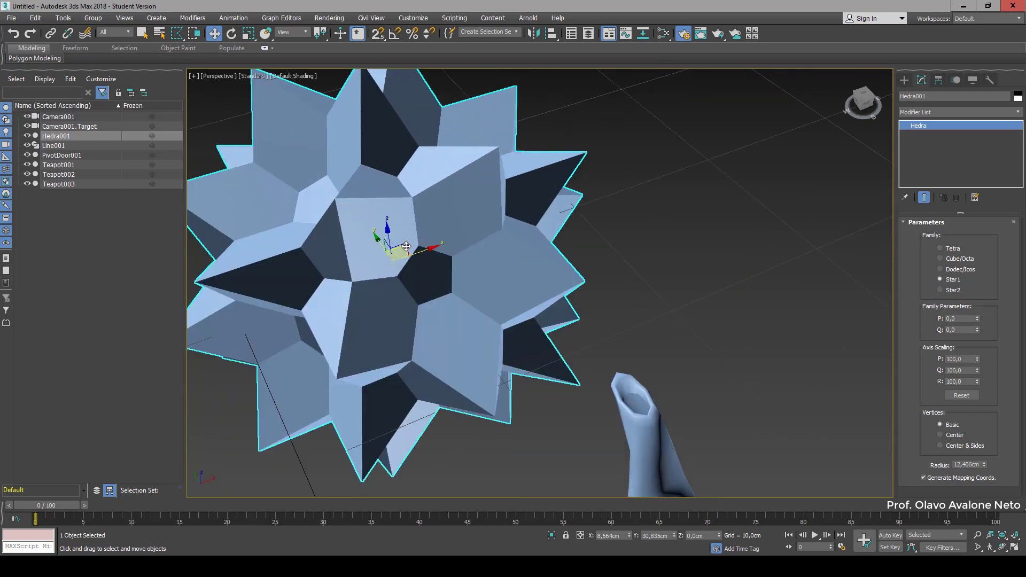
{"action": "scroll", "coordinate": [406, 246], "scroll_direction": "down", "scroll_amount": 5}
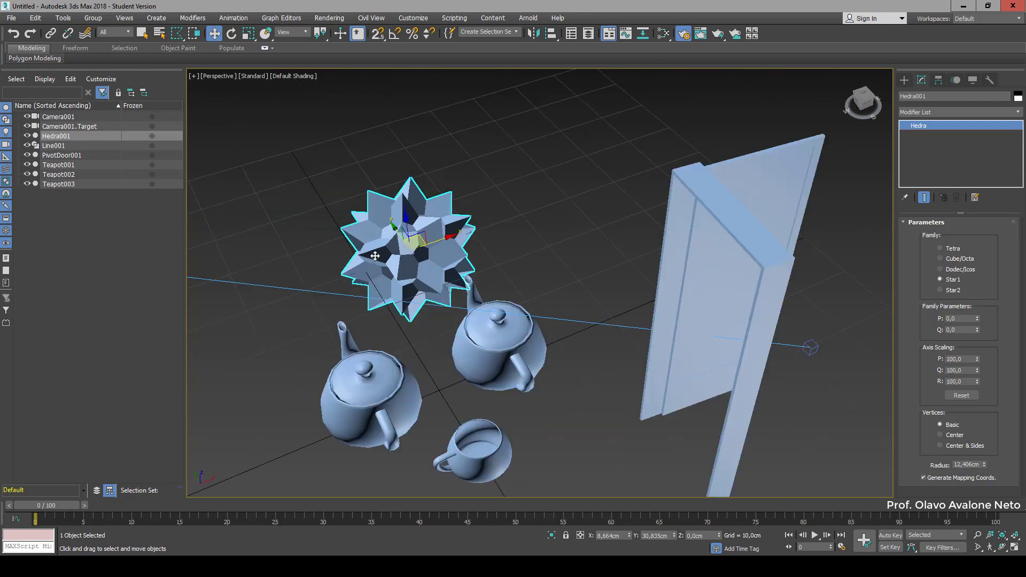
{"action": "middle_click_drag", "start_coordinate": [411, 276], "coordinate": [474, 272]}
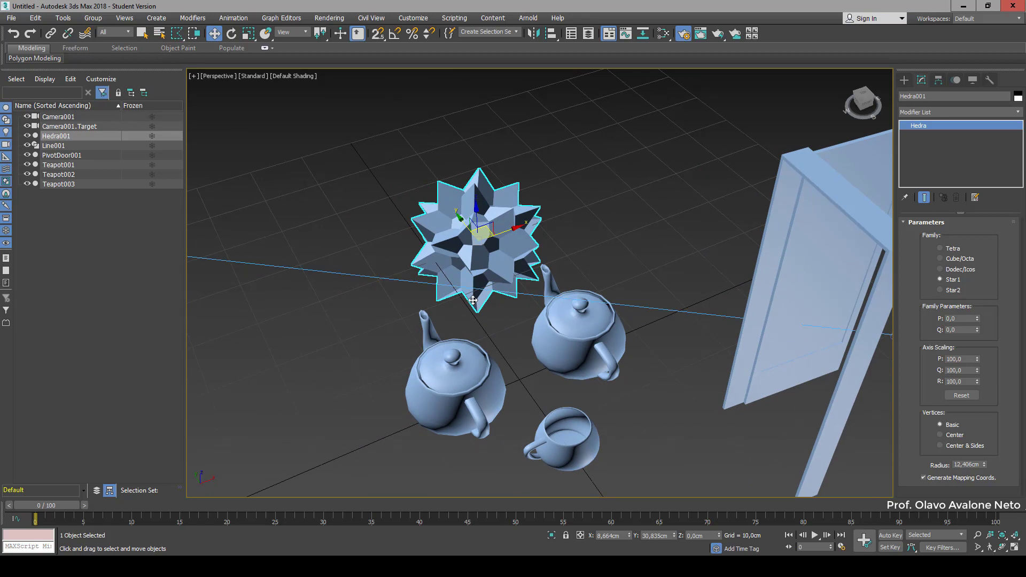
{"action": "left_click", "coordinate": [939, 81]}
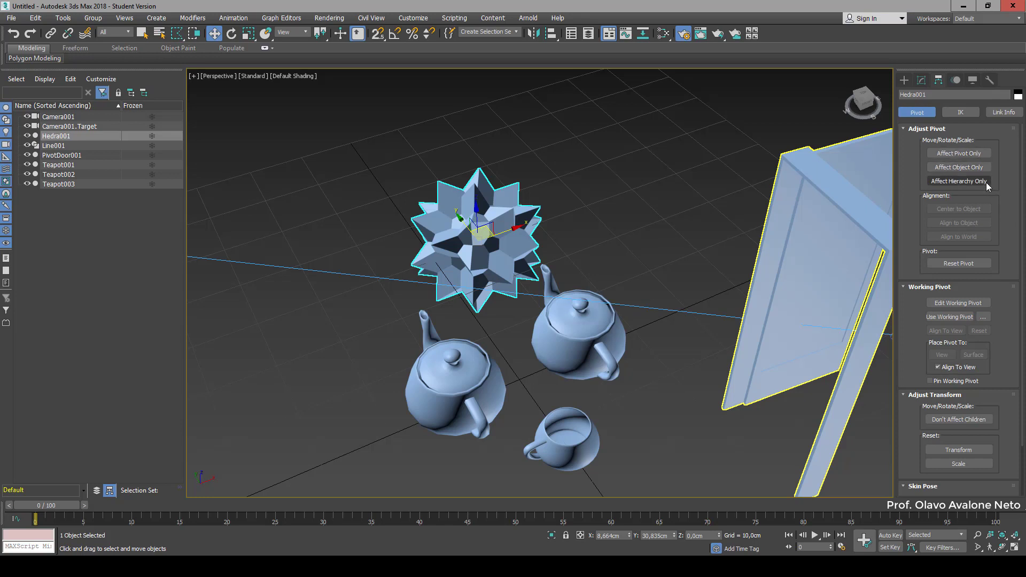
{"action": "left_click", "coordinate": [986, 167]}
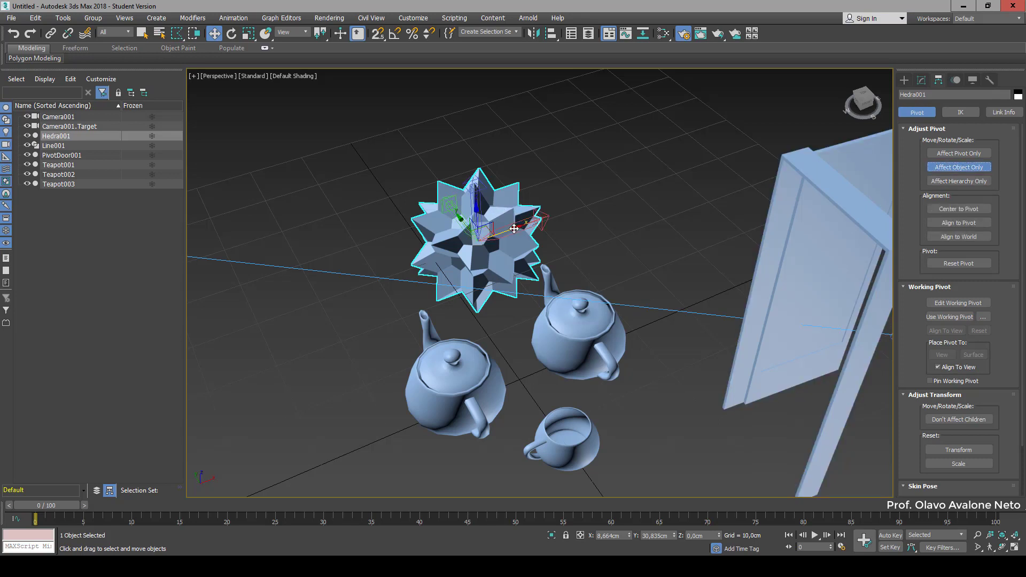
{"action": "left_click_drag", "start_coordinate": [513, 229], "coordinate": [654, 205]}
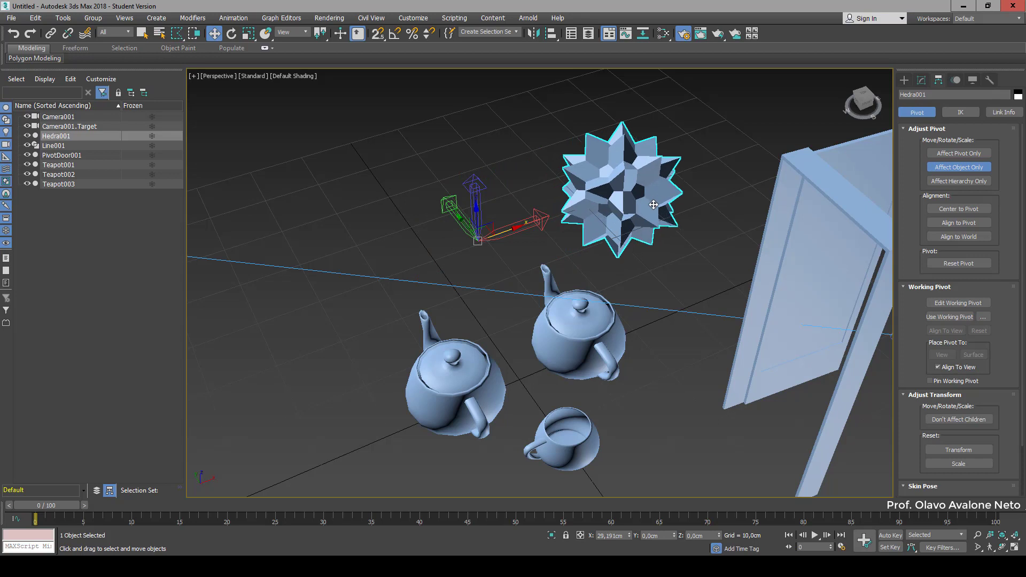
{"action": "key", "text": "ctrl+z"}
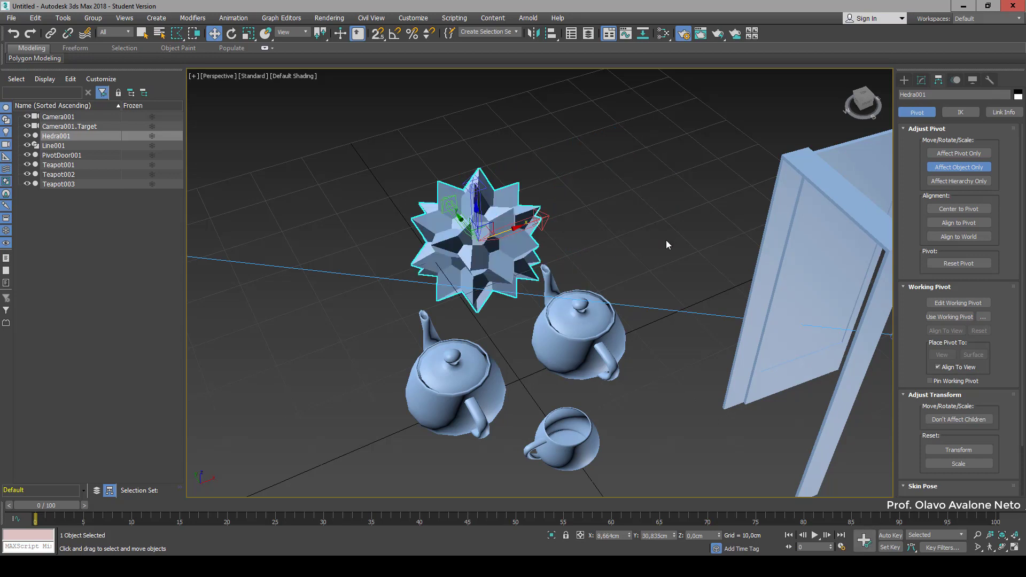
Shift only the star polyhedron's pivot to about X 9,2 cm, and move the polyhedron with Affect Hierarchy Only to about X 17,1 cm
{"action": "left_click", "coordinate": [959, 154]}
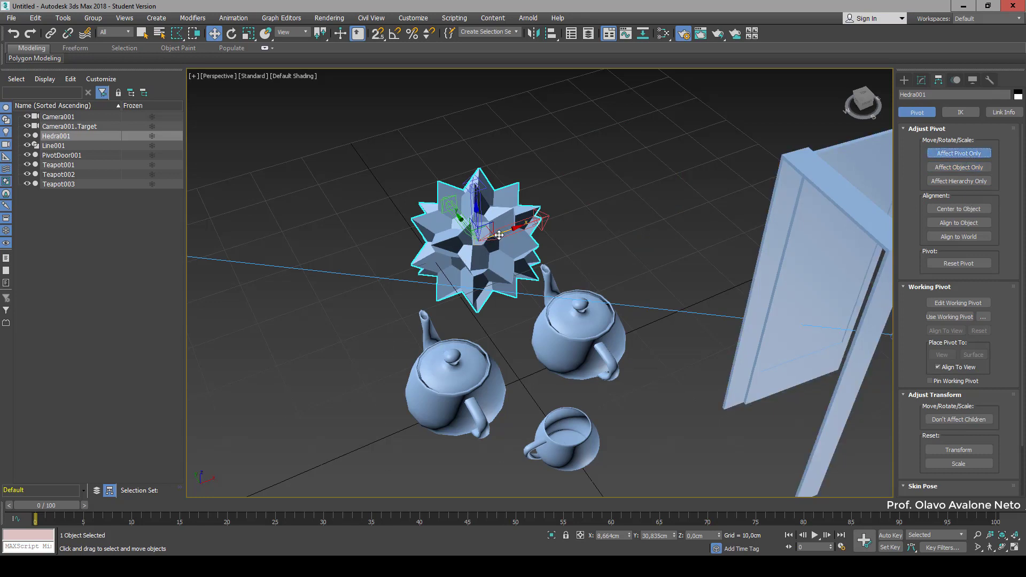
{"action": "mouse_move", "coordinate": [506, 233]}
{"action": "left_mouse_down"}
{"action": "mouse_move", "coordinate": [643, 222]}
{"action": "mouse_move", "coordinate": [573, 230]}
{"action": "mouse_move", "coordinate": [539, 214]}
{"action": "mouse_move", "coordinate": [522, 221]}
{"action": "left_mouse_up"}
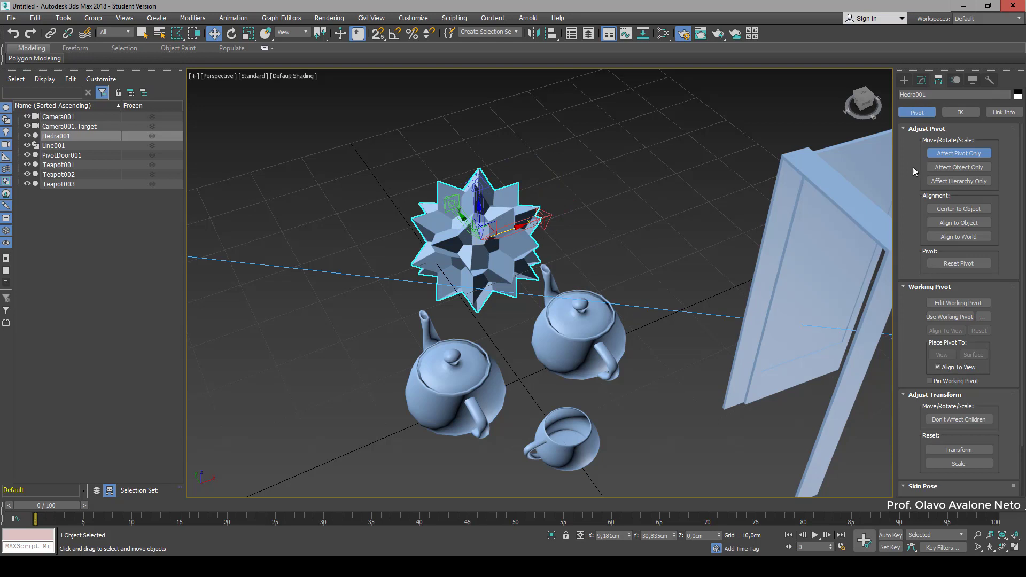
{"action": "left_click", "coordinate": [978, 182]}
{"action": "mouse_move", "coordinate": [520, 229]}
{"action": "left_mouse_down"}
{"action": "mouse_move", "coordinate": [628, 134]}
{"action": "mouse_move", "coordinate": [382, 259]}
{"action": "mouse_move", "coordinate": [501, 234]}
{"action": "left_mouse_up"}
{"action": "left_click_drag", "start_coordinate": [341, 206], "coordinate": [403, 185]}
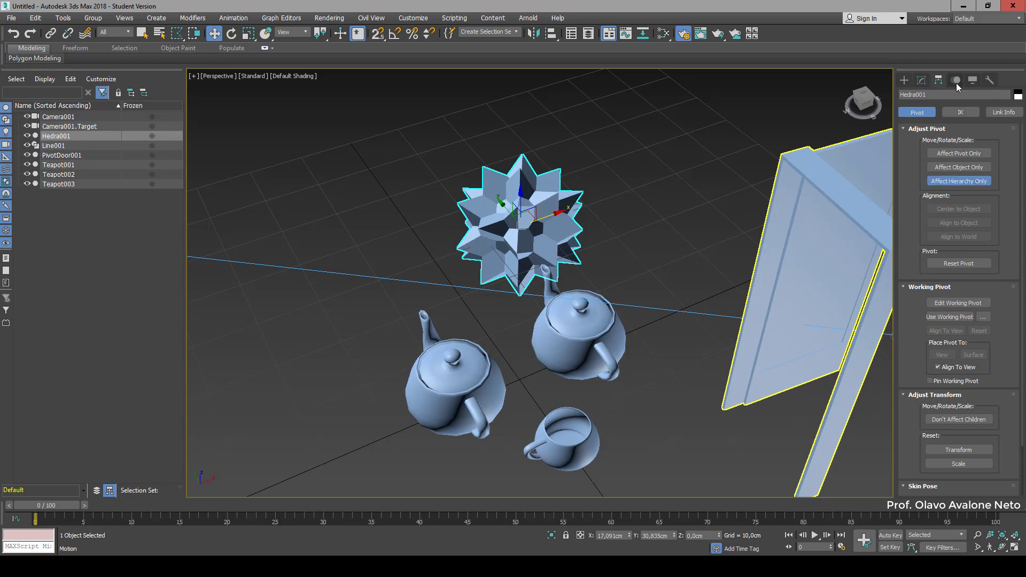
Review the polyhedron's creation parameters, pivot settings and motion controller settings
{"action": "left_click", "coordinate": [922, 80]}
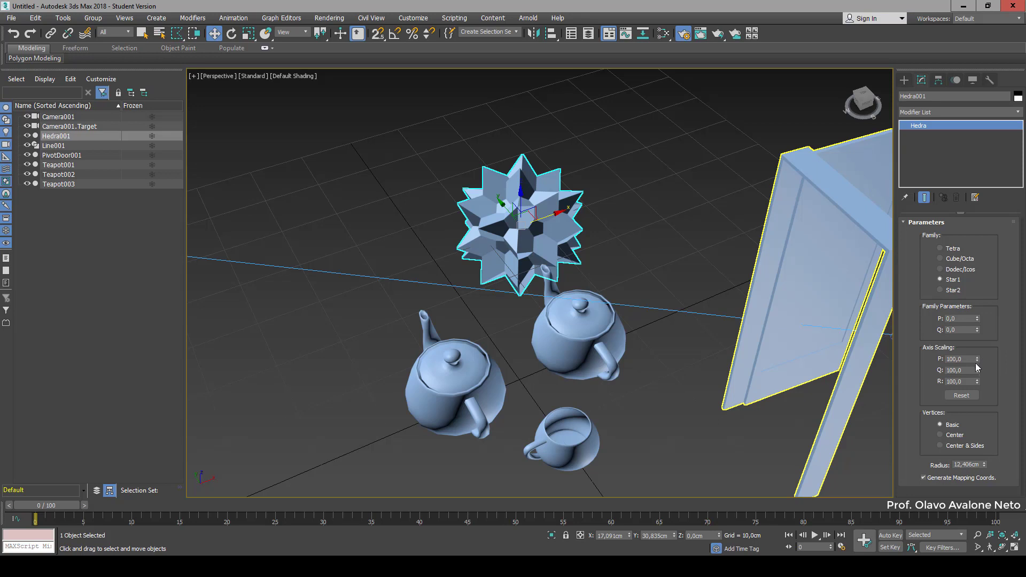
{"action": "left_click", "coordinate": [939, 80]}
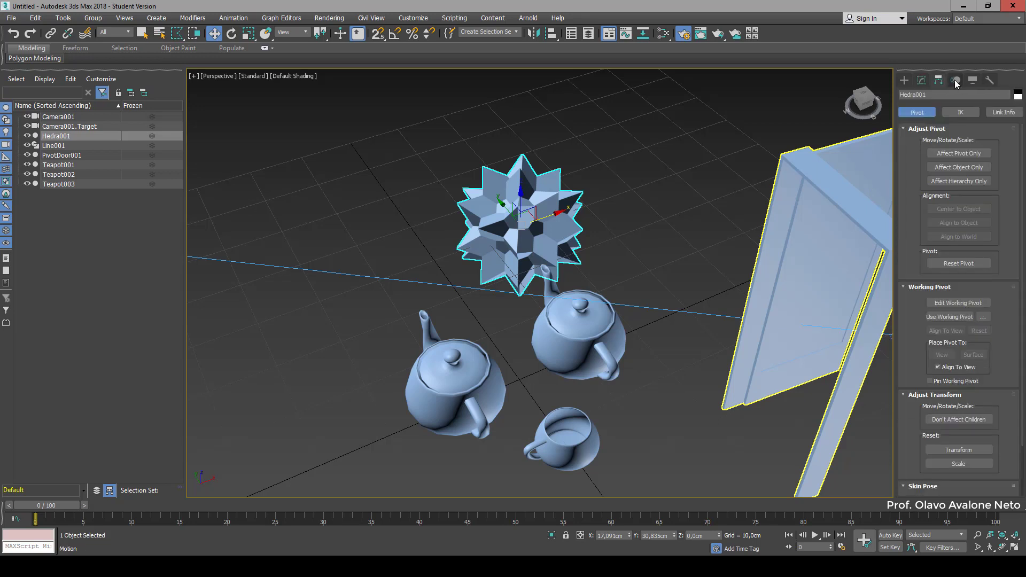
{"action": "left_click", "coordinate": [955, 80]}
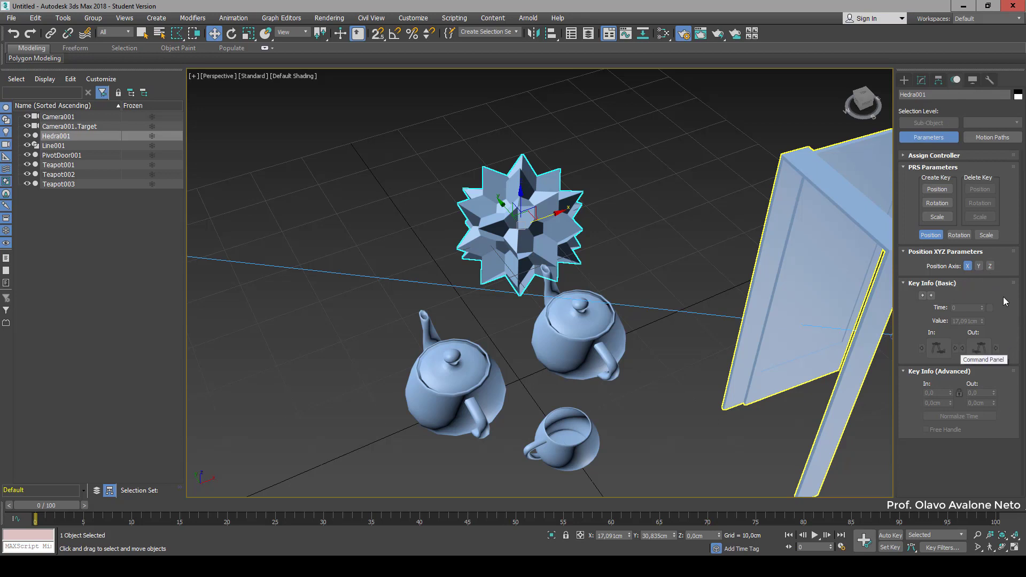
Hide all cameras in the scene by category and show them again
{"action": "left_click", "coordinate": [973, 81]}
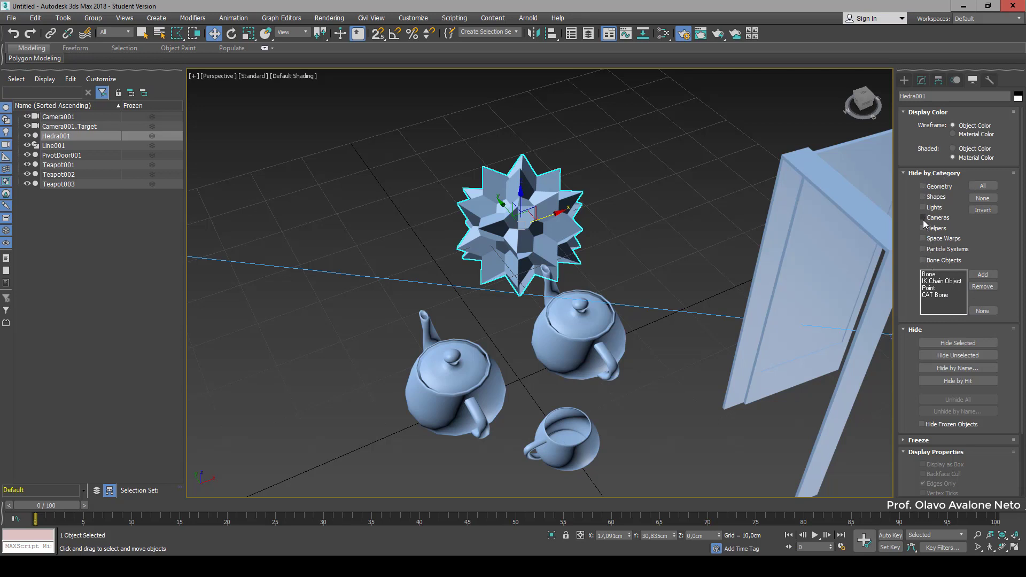
{"action": "scroll", "coordinate": [717, 318], "scroll_direction": "down", "scroll_amount": 6}
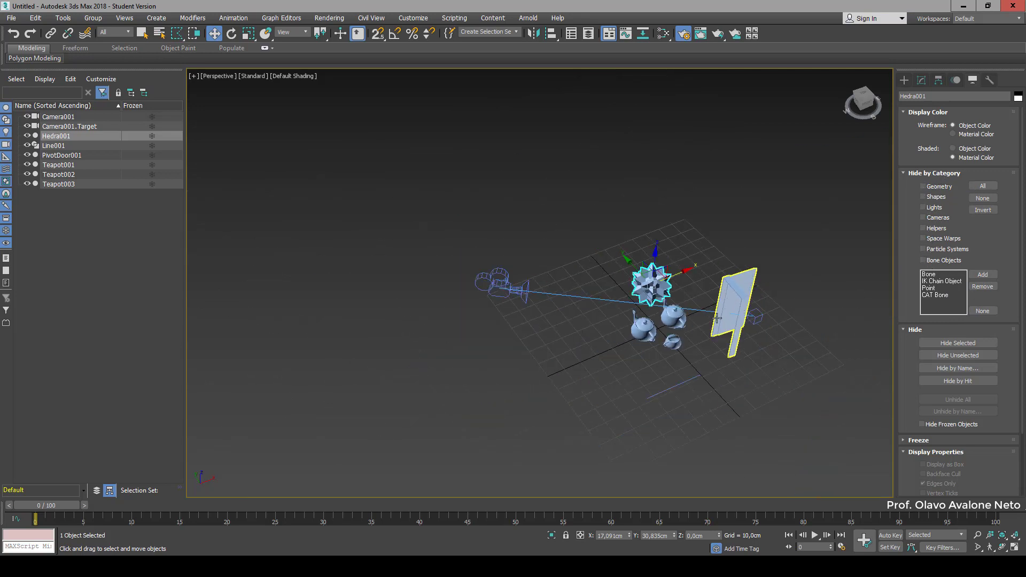
{"action": "scroll", "coordinate": [717, 319], "scroll_direction": "up", "scroll_amount": 2}
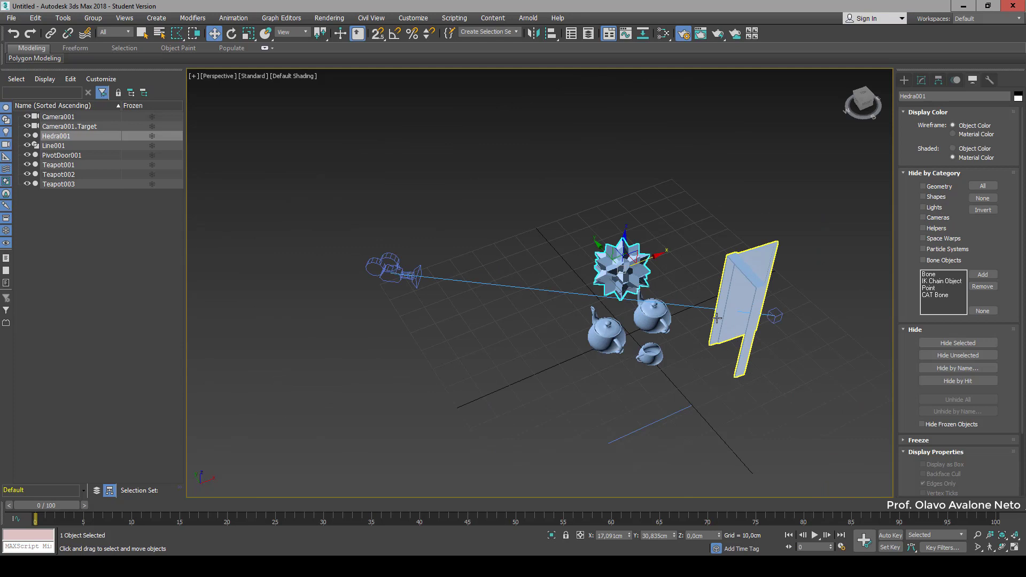
{"action": "left_click", "coordinate": [923, 218]}
{"action": "left_click", "coordinate": [922, 218]}
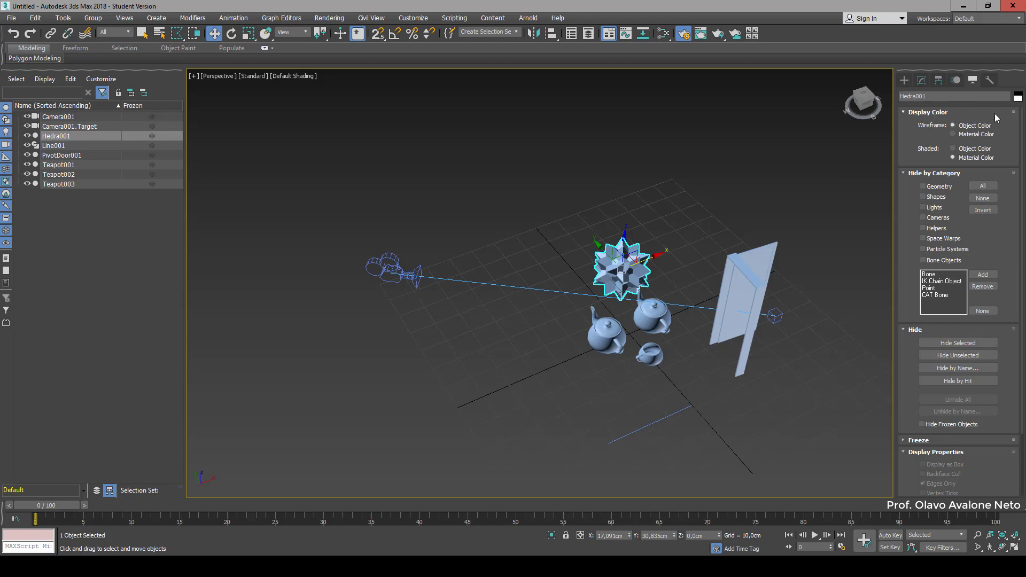
Deselect the polyhedron and set the object color of the teapot at X 10 cm to yellow
{"action": "scroll", "coordinate": [777, 197], "scroll_direction": "up", "scroll_amount": 3}
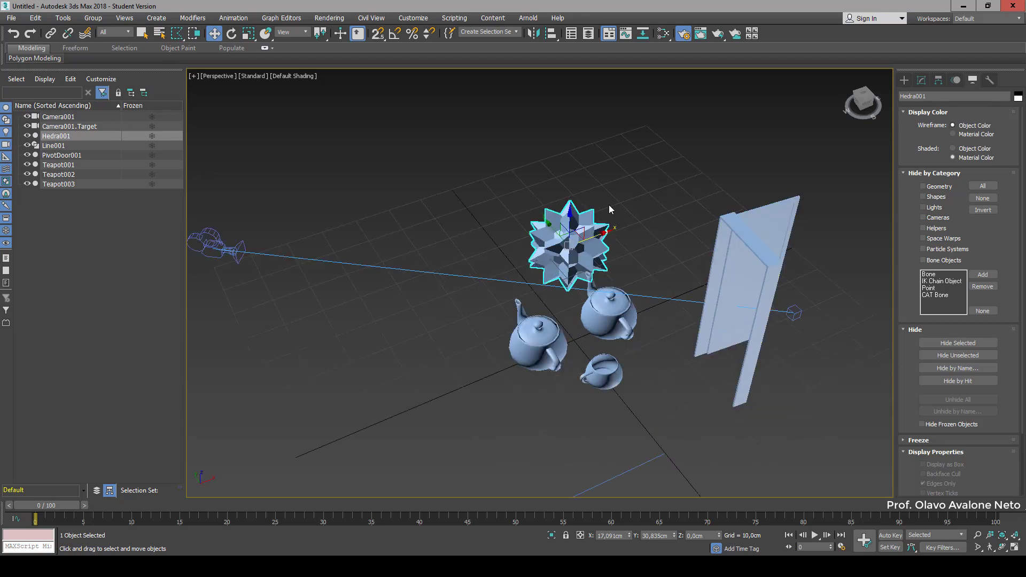
{"action": "left_click", "coordinate": [921, 79]}
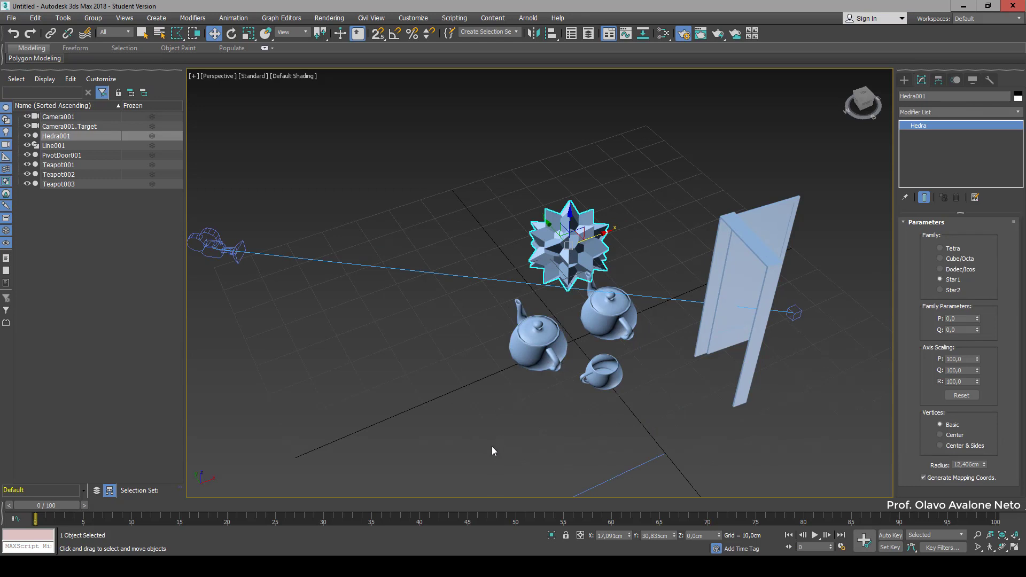
{"action": "left_click", "coordinate": [372, 385]}
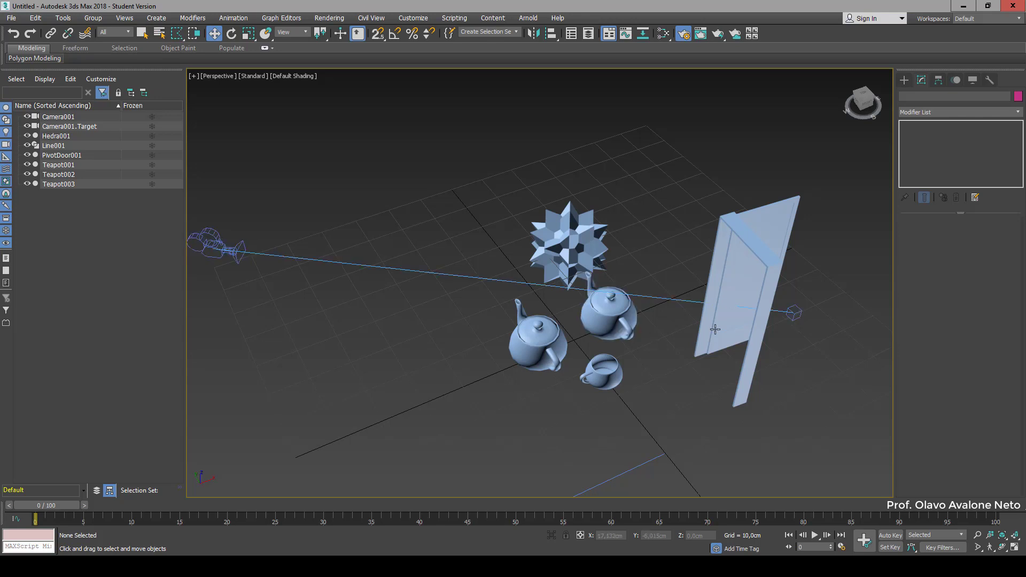
{"action": "scroll", "coordinate": [840, 303], "scroll_direction": "up", "scroll_amount": 3}
{"action": "scroll", "coordinate": [835, 310], "scroll_direction": "down", "scroll_amount": 3}
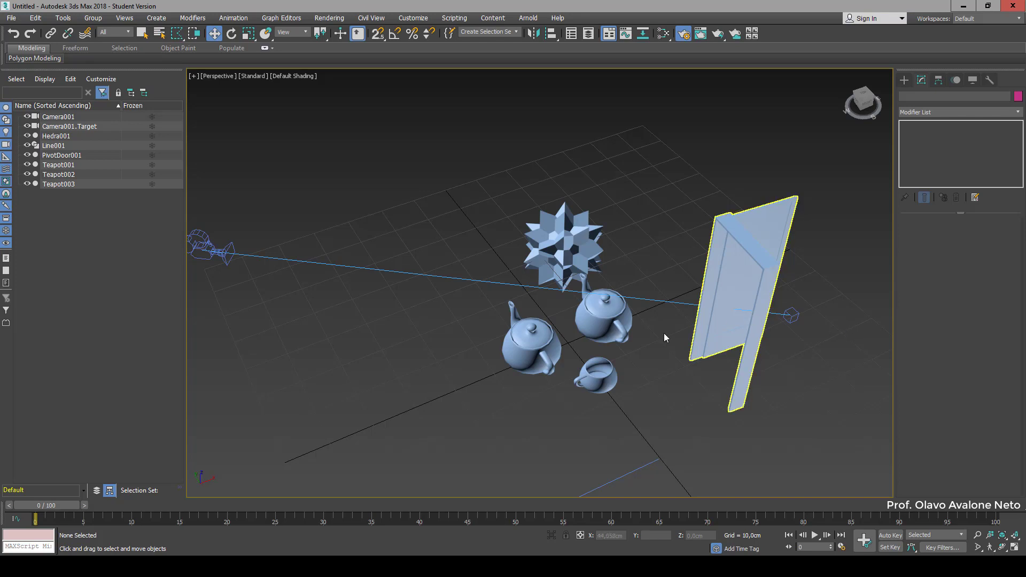
{"action": "left_click", "coordinate": [626, 319]}
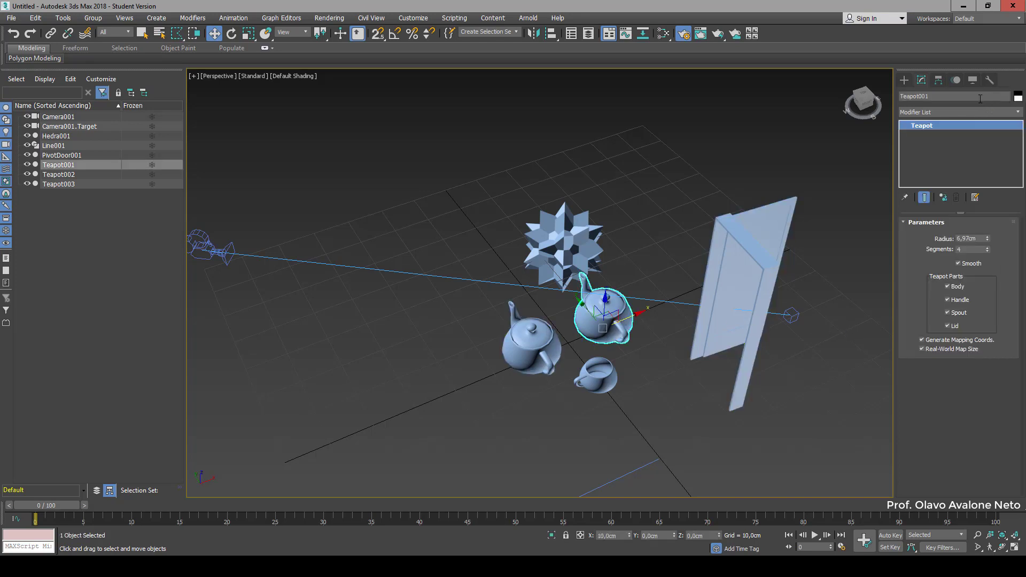
{"action": "left_click", "coordinate": [1017, 96]}
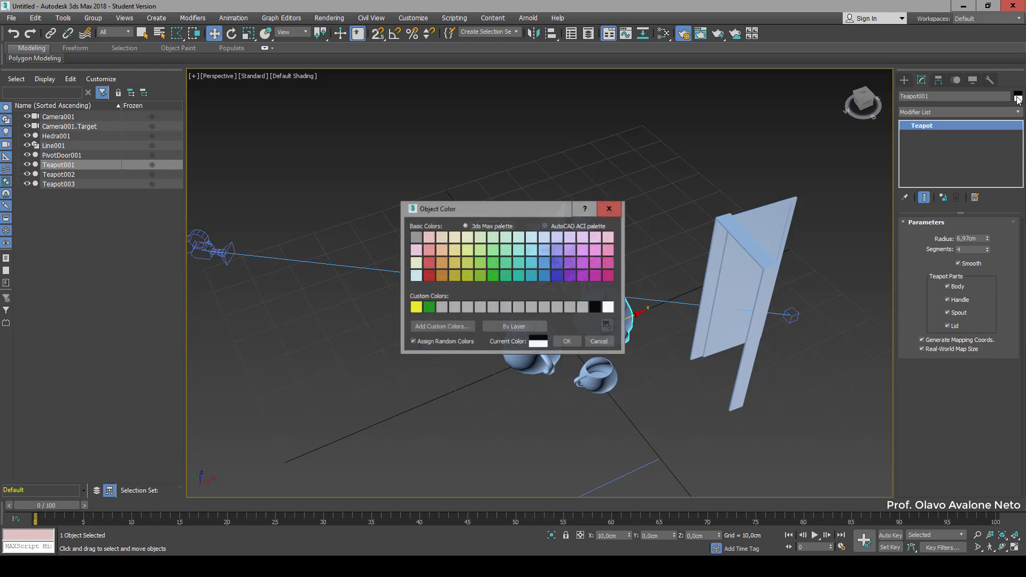
{"action": "left_click", "coordinate": [415, 307]}
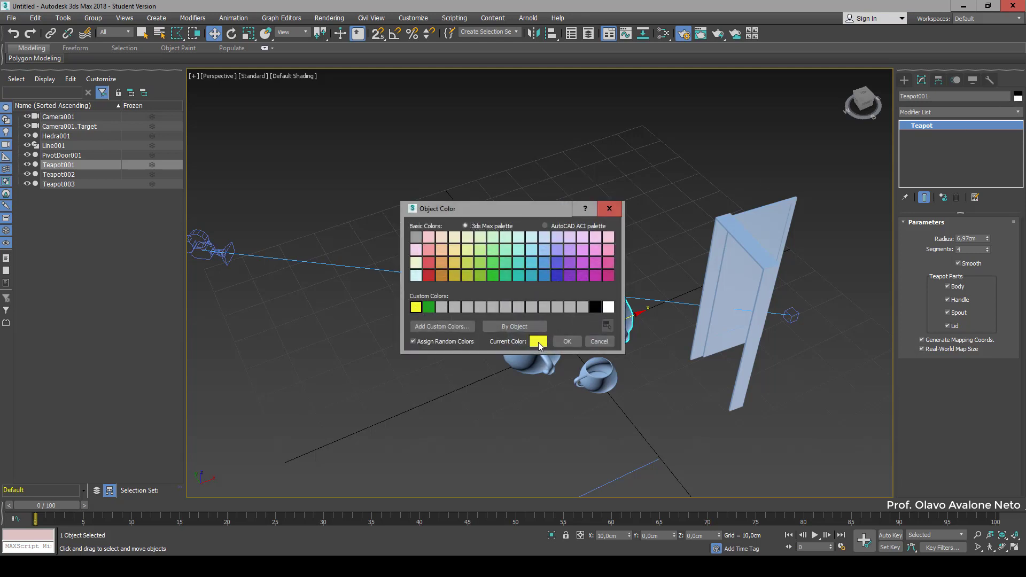
{"action": "left_click", "coordinate": [567, 342]}
{"action": "key", "text": "z"}
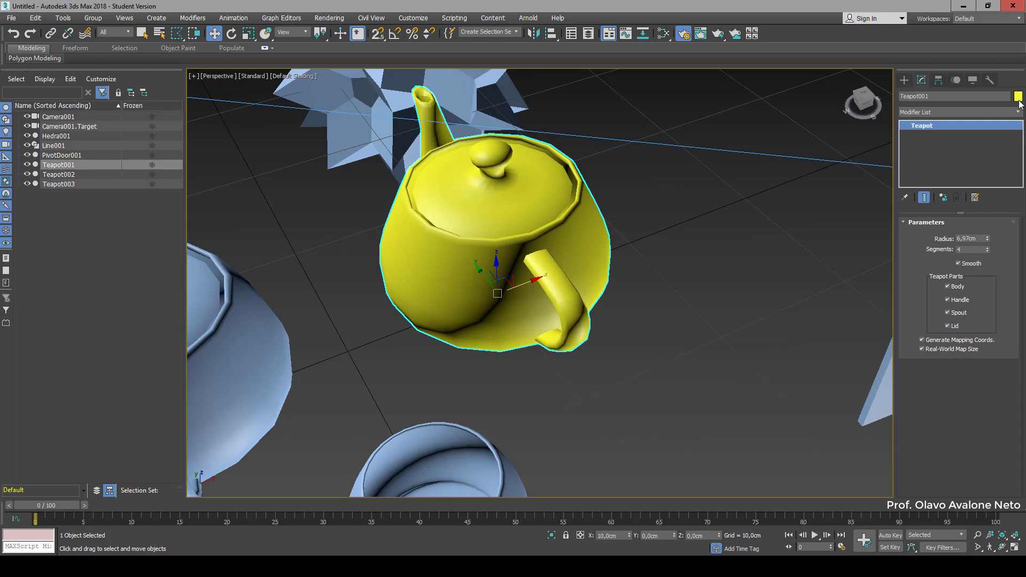
Try Material Color for wireframe display and Object Color for shaded display, and restore both original settings
{"action": "left_click", "coordinate": [972, 79]}
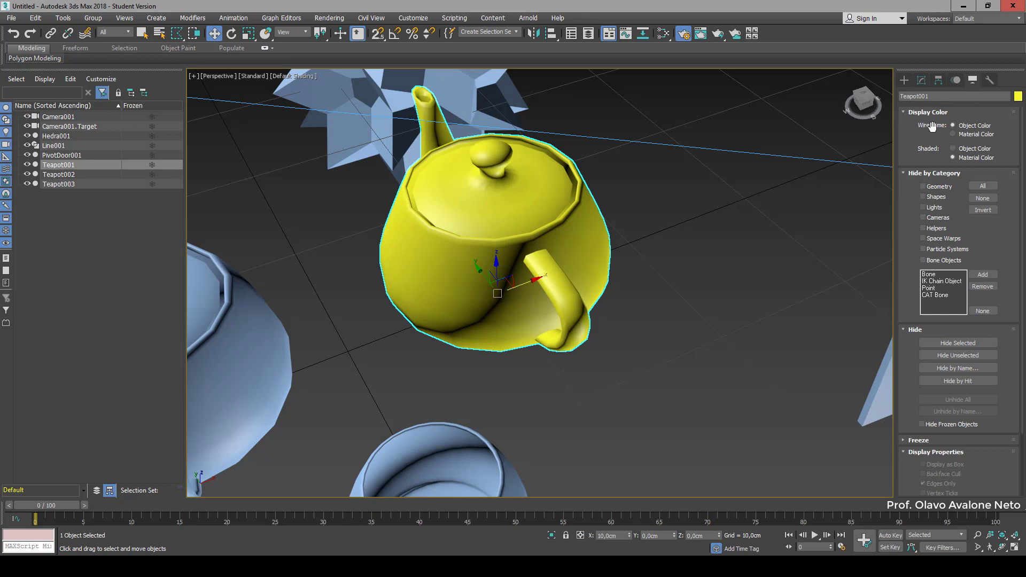
{"action": "left_click", "coordinate": [954, 134]}
{"action": "scroll", "coordinate": [726, 305], "scroll_direction": "down", "scroll_amount": 8}
{"action": "left_click", "coordinate": [729, 378]}
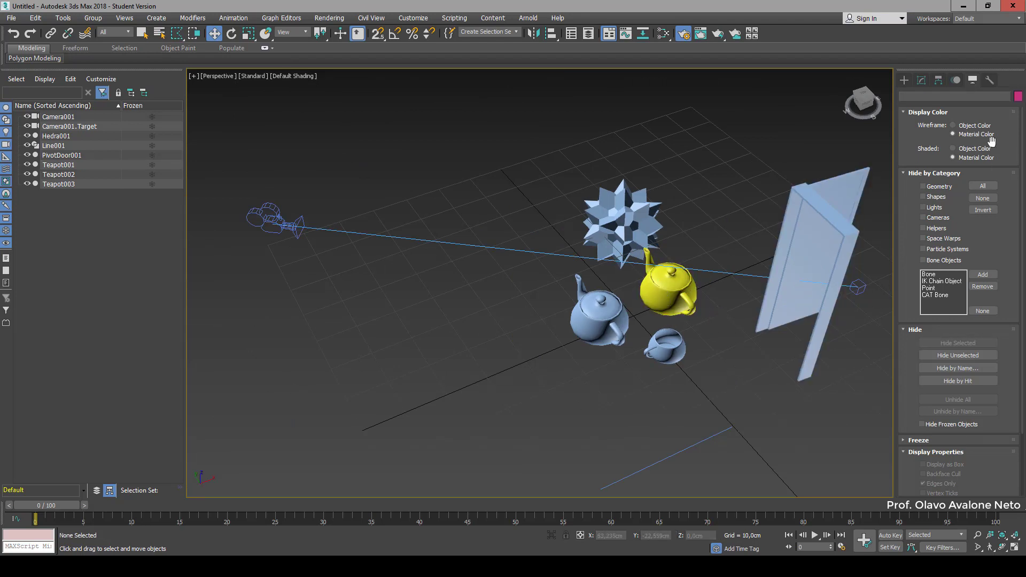
{"action": "left_click", "coordinate": [966, 127]}
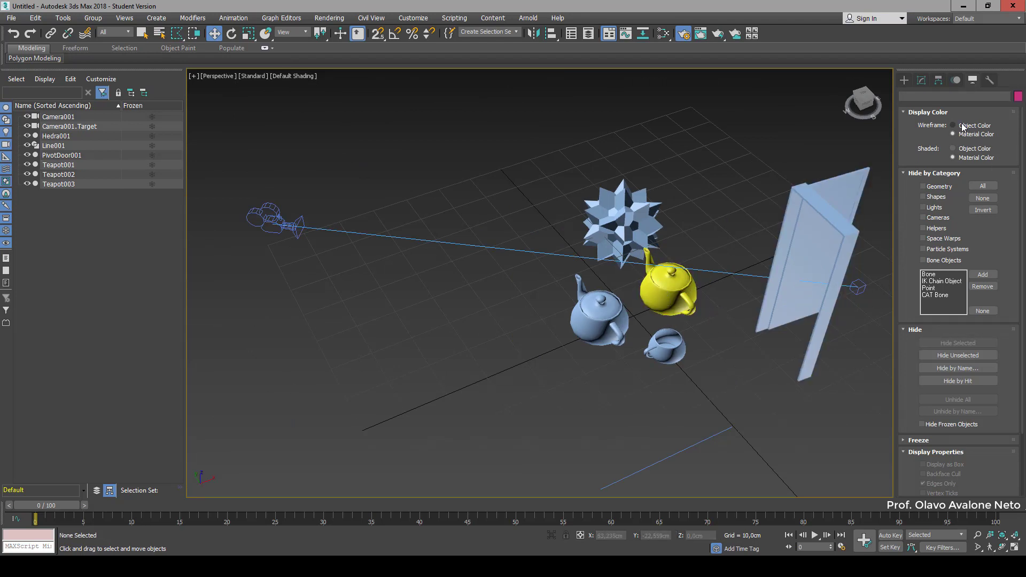
{"action": "left_click", "coordinate": [965, 151]}
{"action": "left_click", "coordinate": [966, 158]}
{"action": "scroll", "coordinate": [791, 309], "scroll_direction": "up", "scroll_amount": 3}
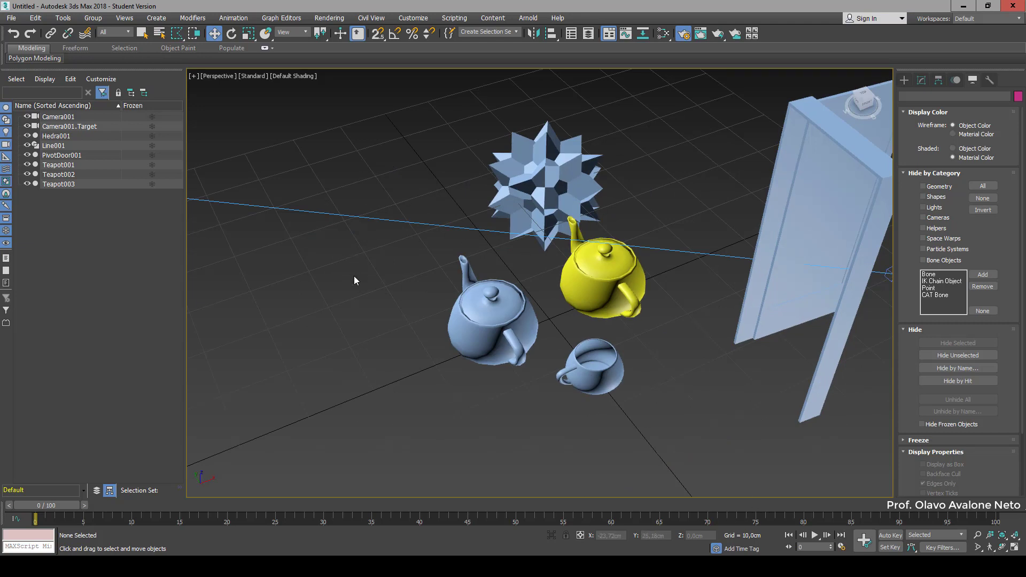
Show the four-viewport layout, activating Front, Top, Perspective and Left in turn, and switch to the uniform Scale tool
{"action": "key", "text": "alt+w"}
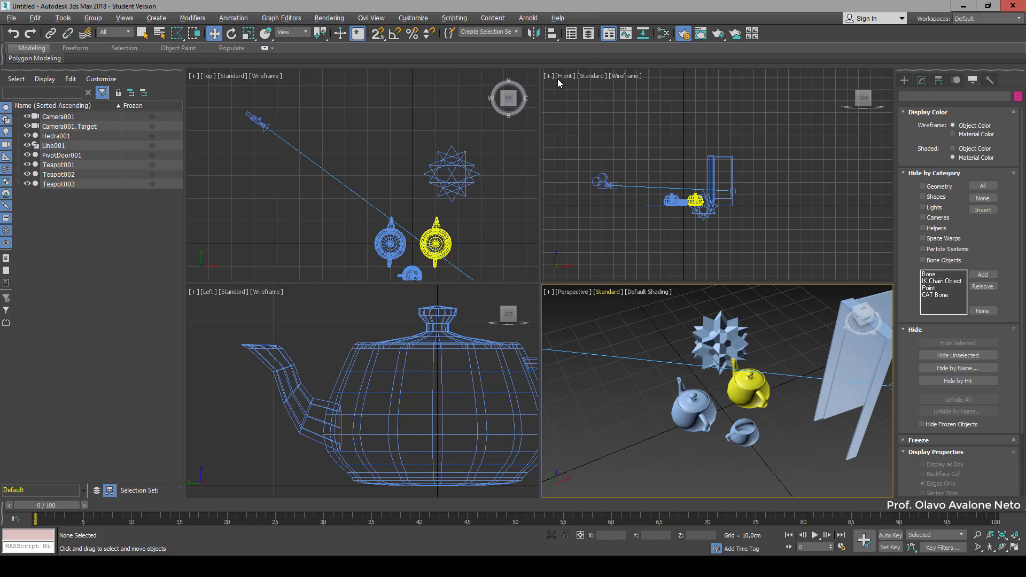
{"action": "left_click", "coordinate": [616, 121]}
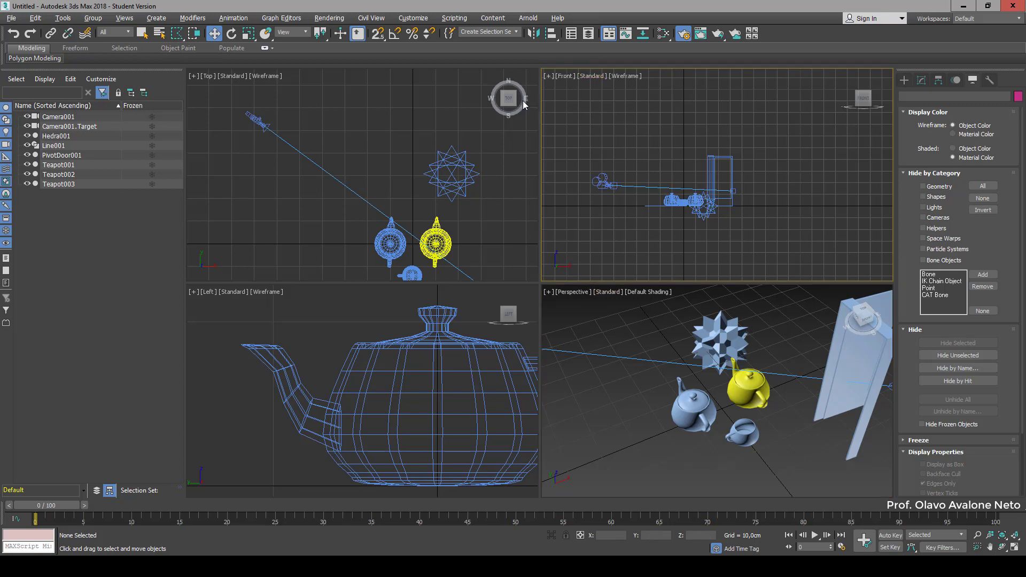
{"action": "left_click", "coordinate": [380, 137]}
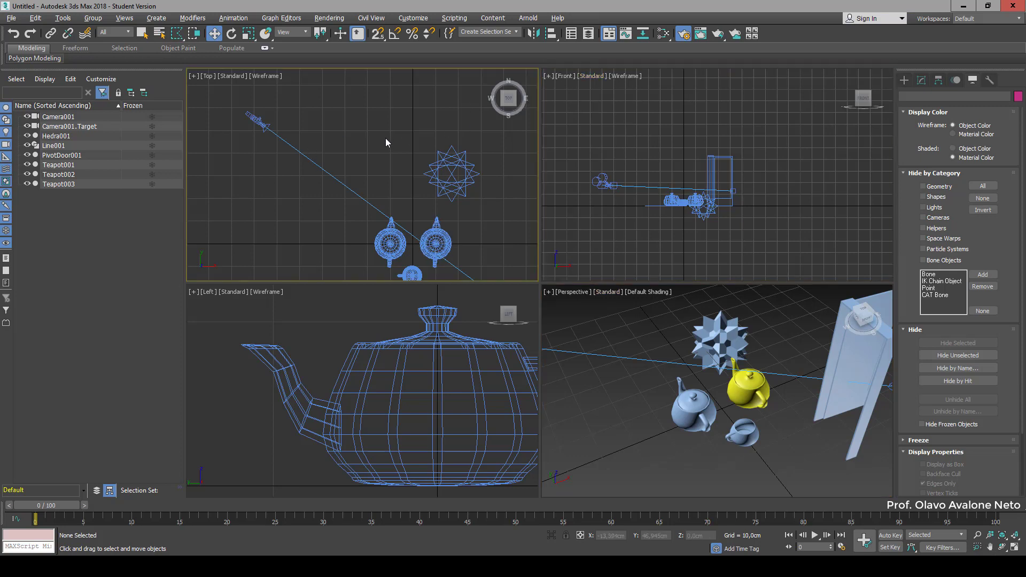
{"action": "left_click", "coordinate": [602, 365]}
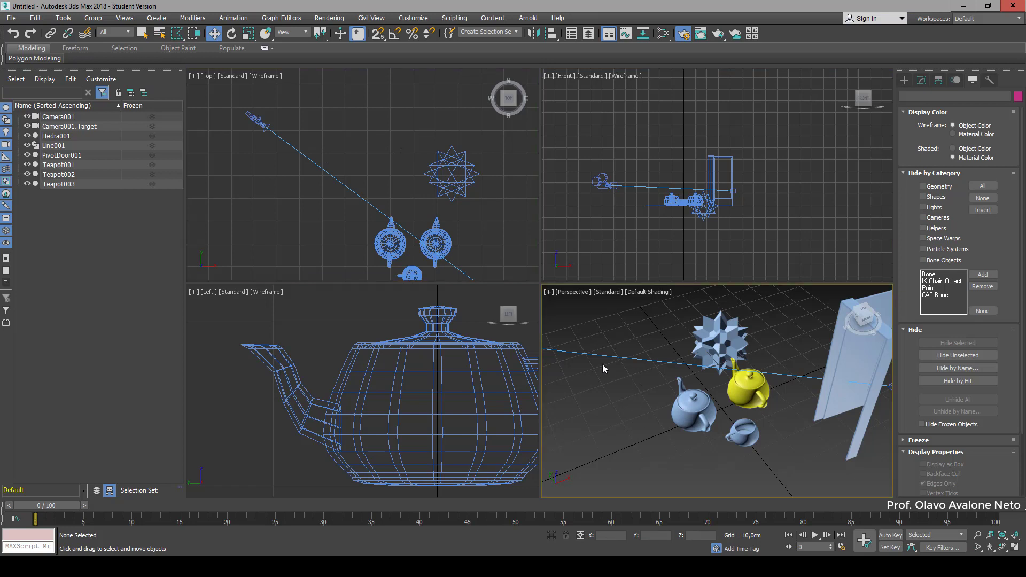
{"action": "left_click", "coordinate": [331, 309]}
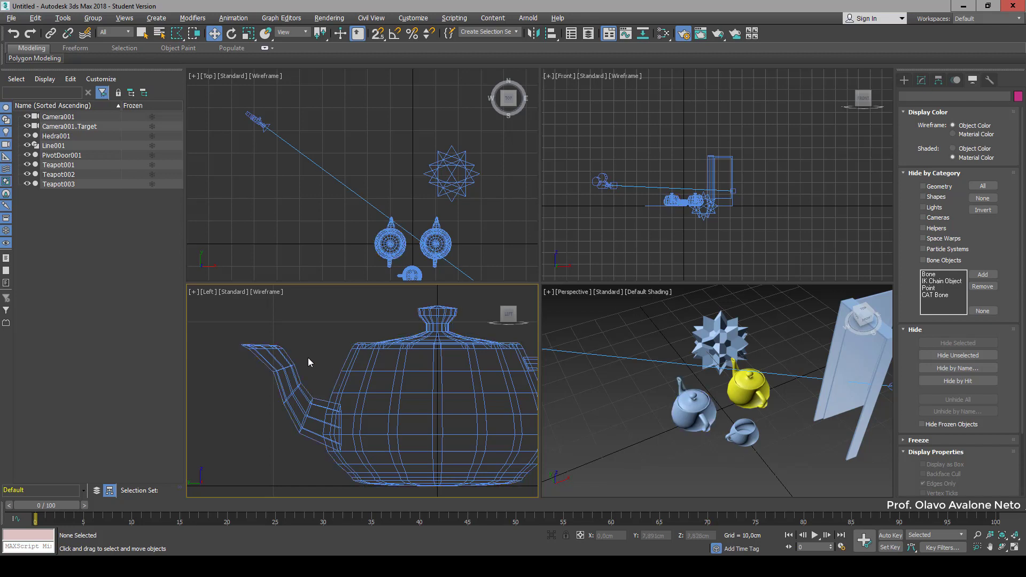
{"action": "key", "text": "r"}
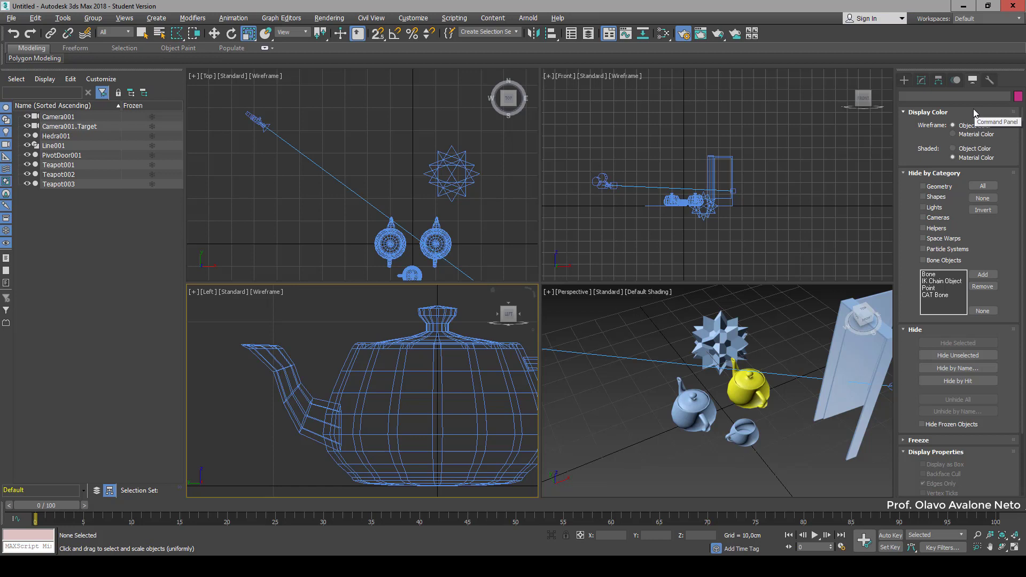
Maximize the Perspective viewport and view its shading mode options
{"action": "left_click", "coordinate": [615, 307]}
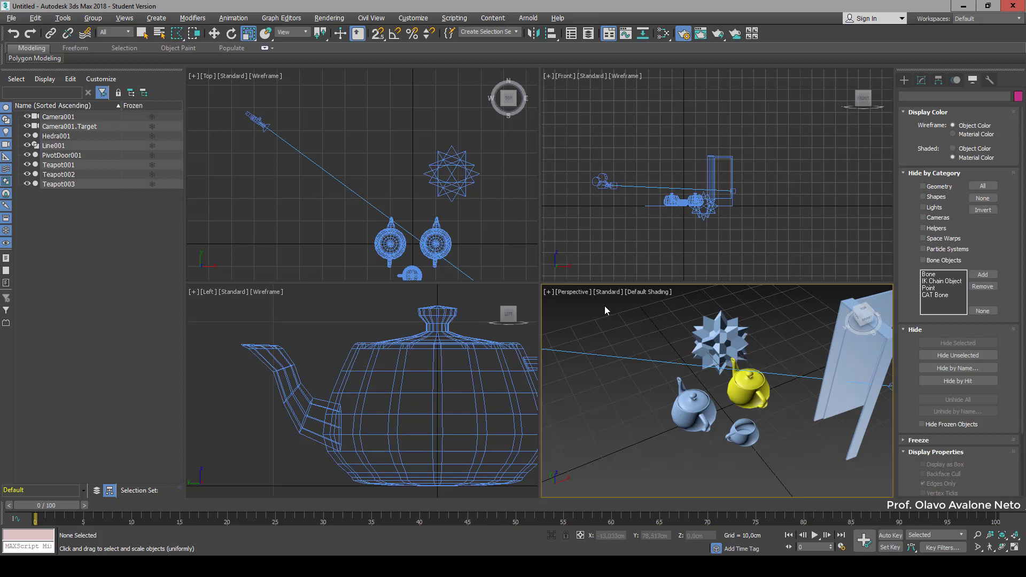
{"action": "key", "text": "alt+w"}
{"action": "left_click", "coordinate": [294, 75]}
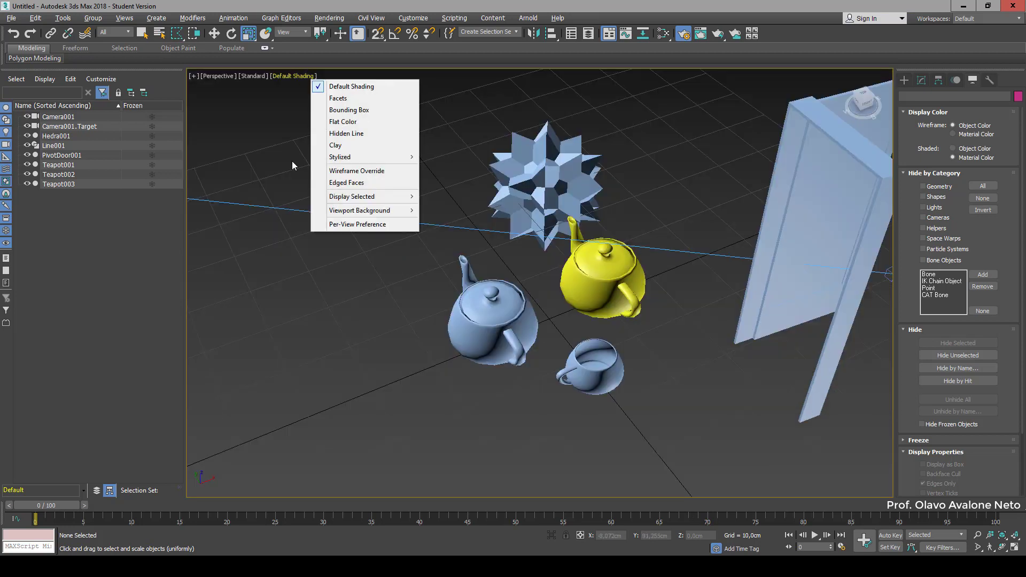
{"action": "left_click", "coordinate": [230, 110]}
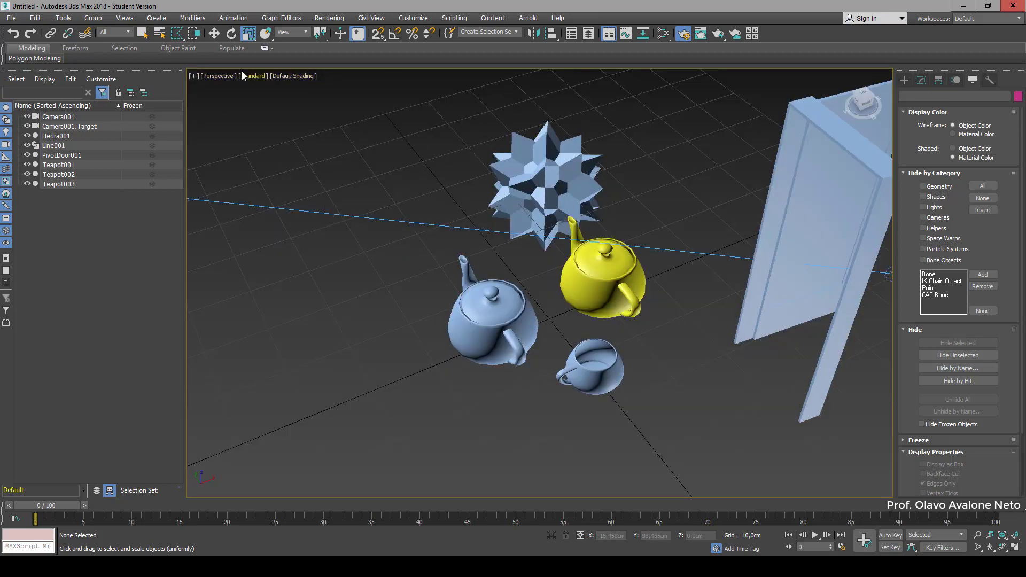
Switch the maximized viewport to the Orthographic view, then the Top view, and return it to Perspective
{"action": "left_click", "coordinate": [221, 75]}
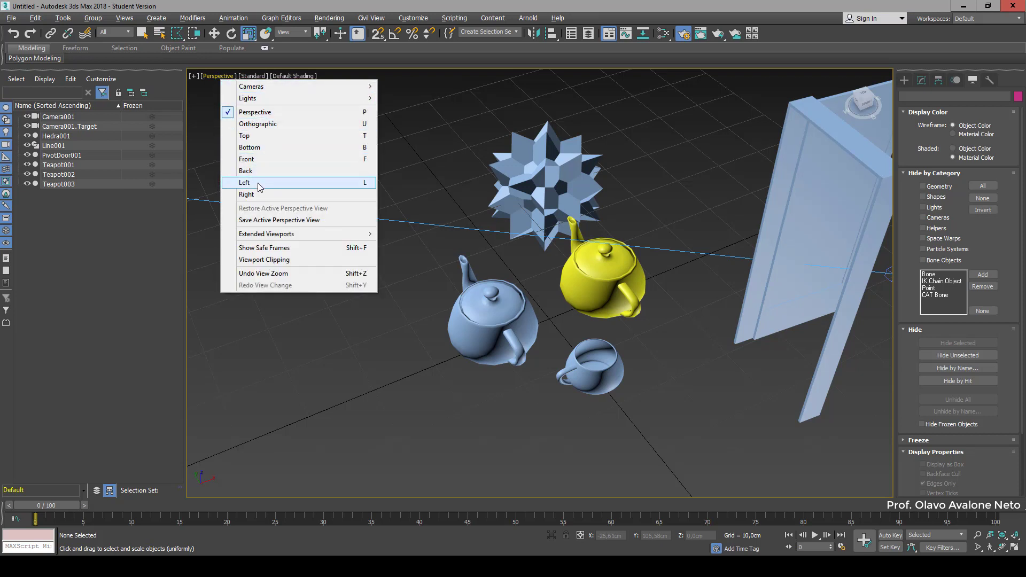
{"action": "left_click", "coordinate": [287, 124]}
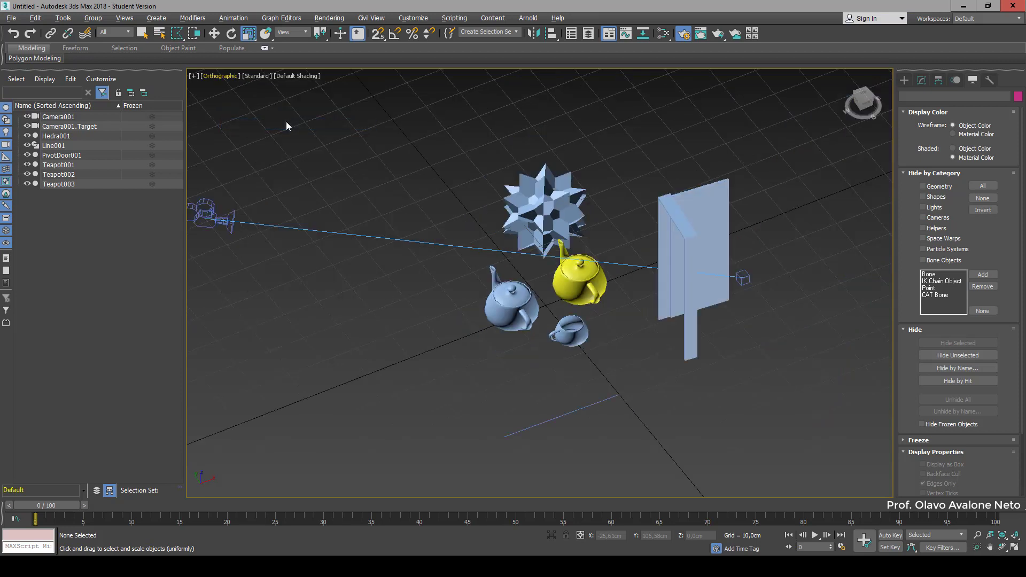
{"action": "left_click", "coordinate": [208, 76]}
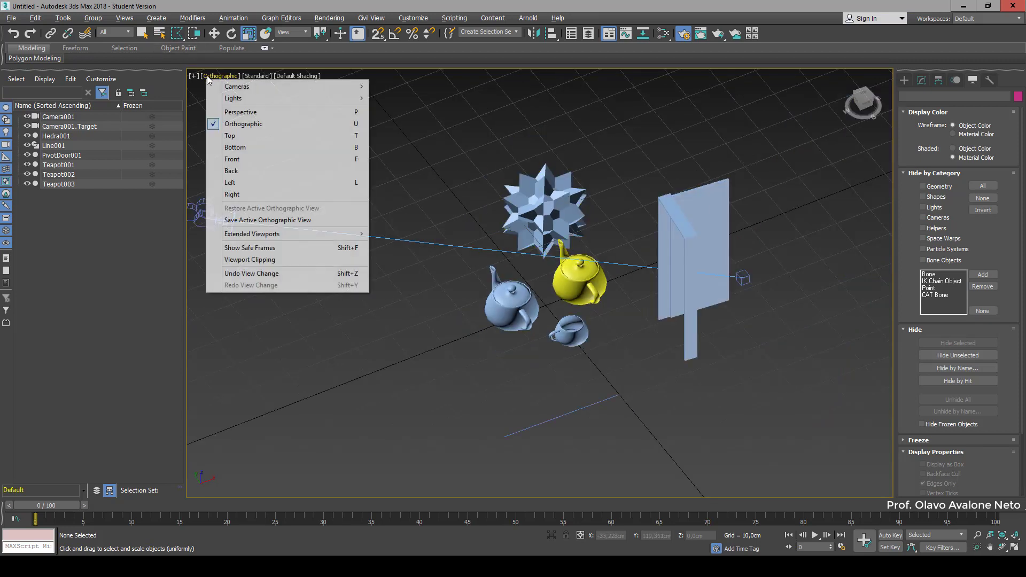
{"action": "left_click", "coordinate": [249, 136]}
{"action": "left_click", "coordinate": [226, 76]}
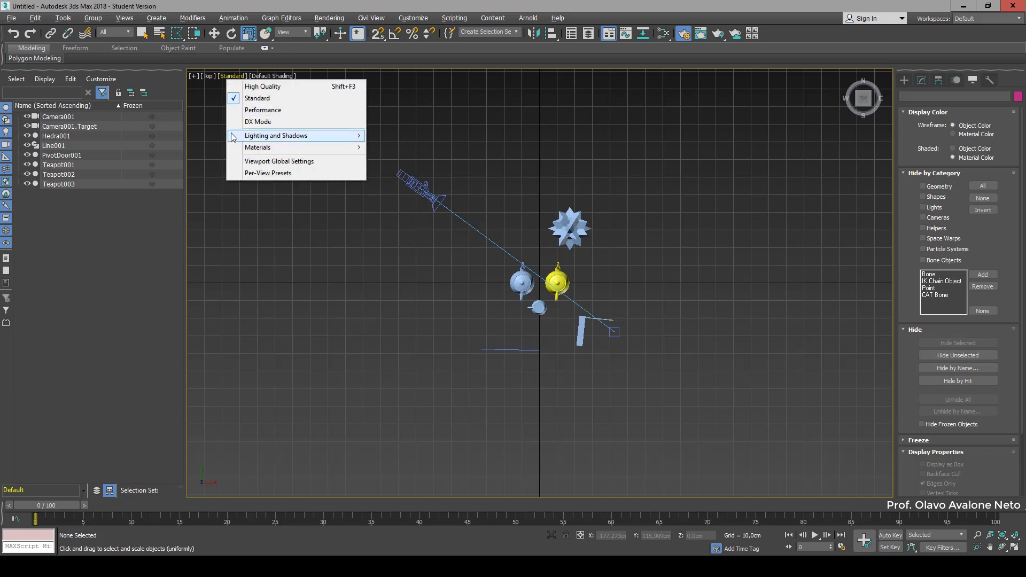
{"action": "left_click", "coordinate": [208, 75]}
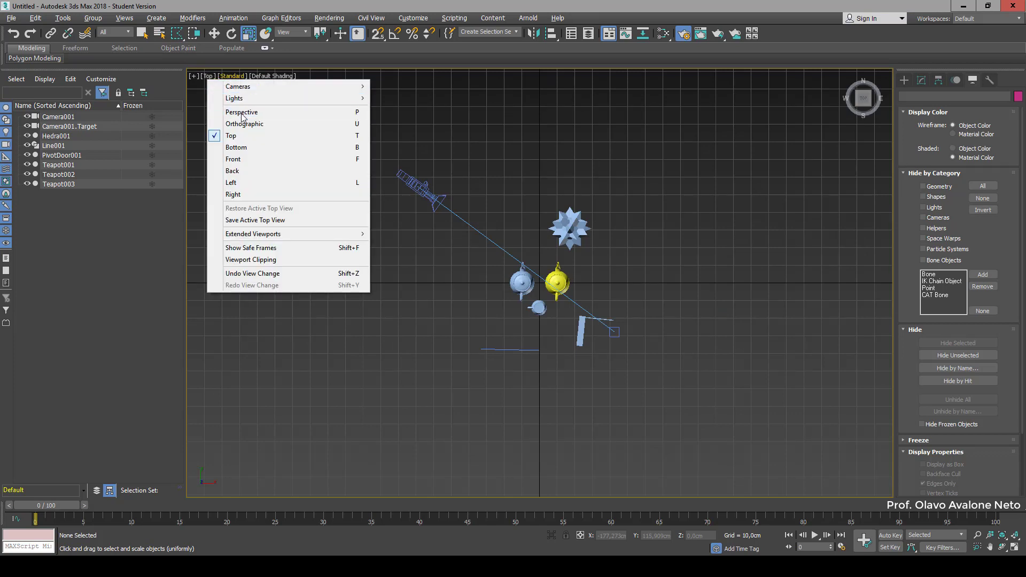
{"action": "left_click", "coordinate": [236, 110]}
Try Performance quality in the Perspective viewport, examine the teapots from an angled close view, and restore Standard quality
{"action": "left_click", "coordinate": [256, 76]}
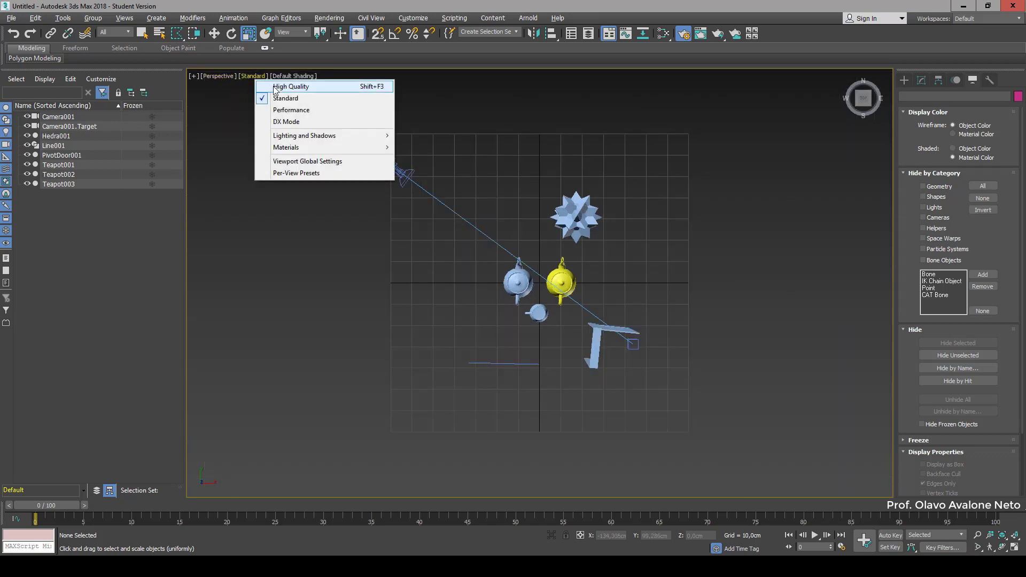
{"action": "left_click", "coordinate": [293, 111]}
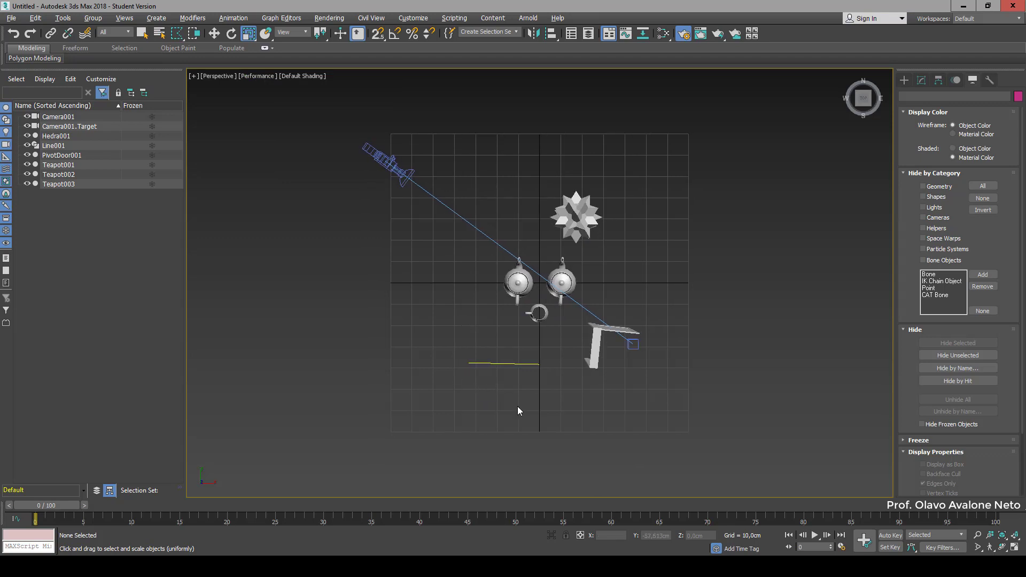
{"action": "middle_click_drag", "start_coordinate": [518, 406], "coordinate": [603, 364]}
{"action": "scroll", "coordinate": [604, 364], "scroll_direction": "up", "scroll_amount": 10}
{"action": "scroll", "coordinate": [572, 325], "scroll_direction": "down", "scroll_amount": 10}
{"action": "middle_click_drag", "start_coordinate": [634, 332], "coordinate": [603, 373], "text": "alt"}
{"action": "scroll", "coordinate": [602, 372], "scroll_direction": "up", "scroll_amount": 3}
{"action": "scroll", "coordinate": [417, 335], "scroll_direction": "up", "scroll_amount": 5}
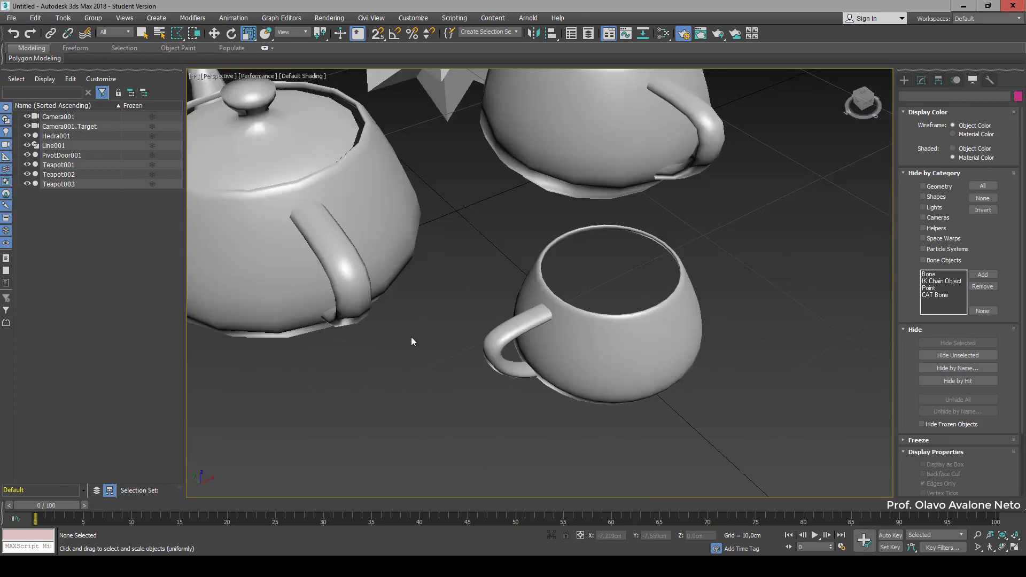
{"action": "scroll", "coordinate": [686, 281], "scroll_direction": "down", "scroll_amount": 2}
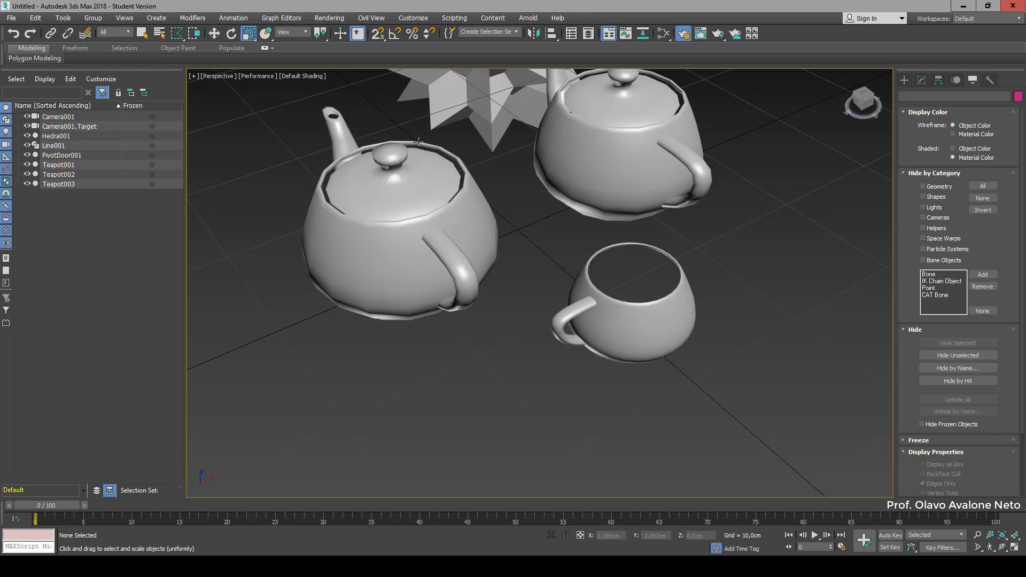
{"action": "left_click", "coordinate": [266, 84]}
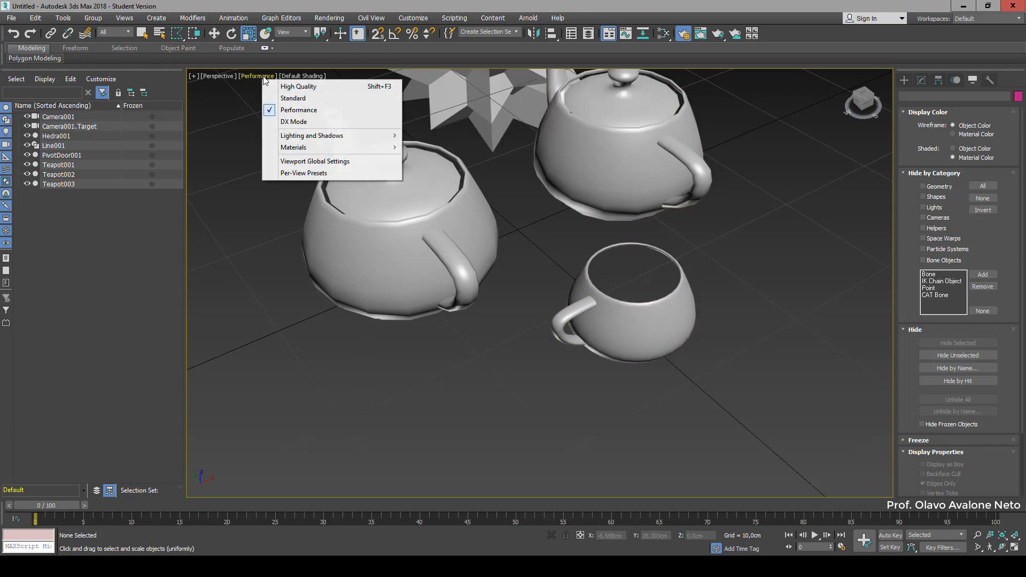
{"action": "left_click", "coordinate": [281, 98]}
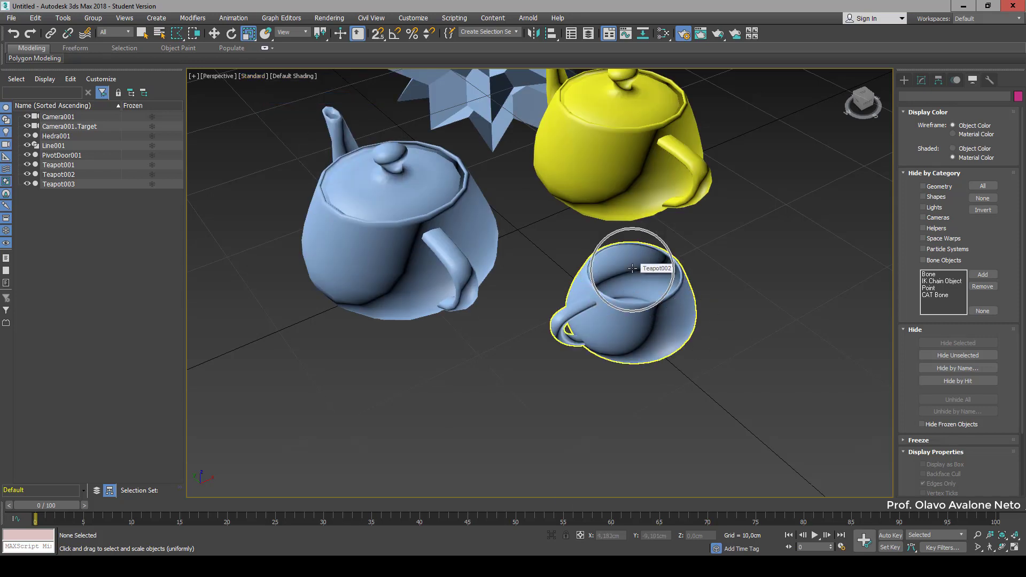
Try High Quality in the Perspective viewport, examine the shadows on the teapots and polyhedron, and restore Standard quality
{"action": "left_click", "coordinate": [249, 77]}
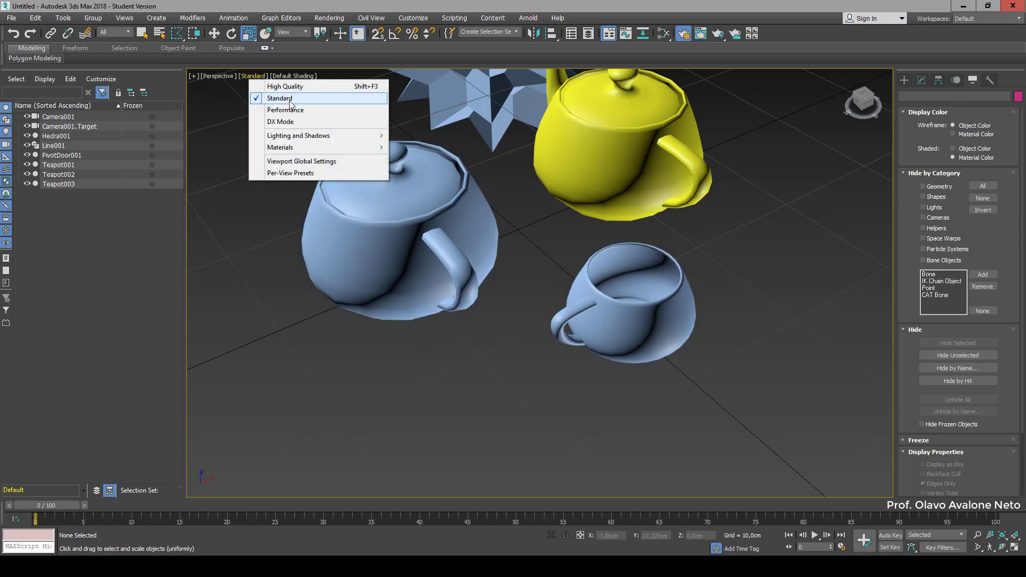
{"action": "left_click", "coordinate": [293, 86]}
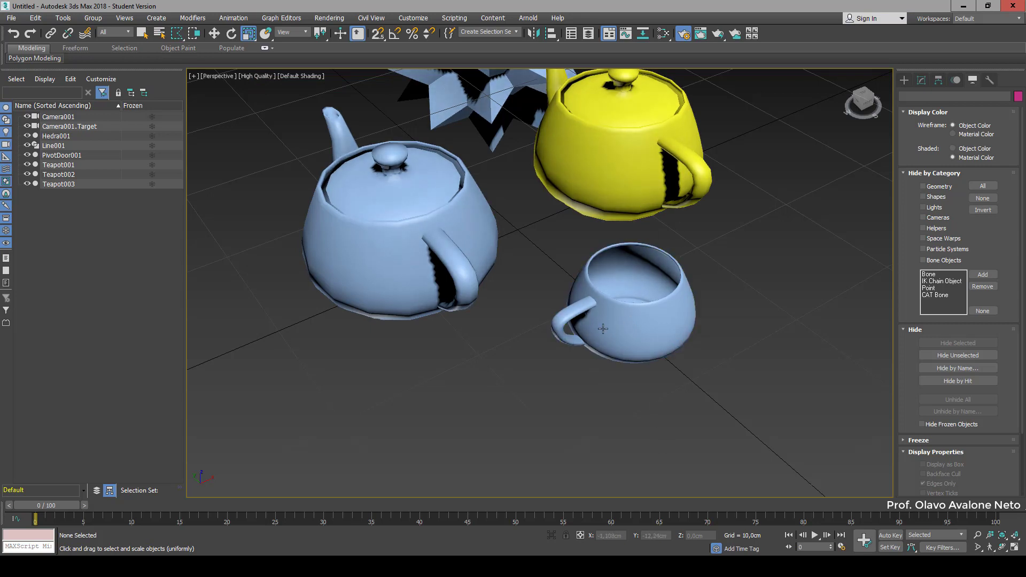
{"action": "scroll", "coordinate": [599, 327], "scroll_direction": "down", "scroll_amount": 3}
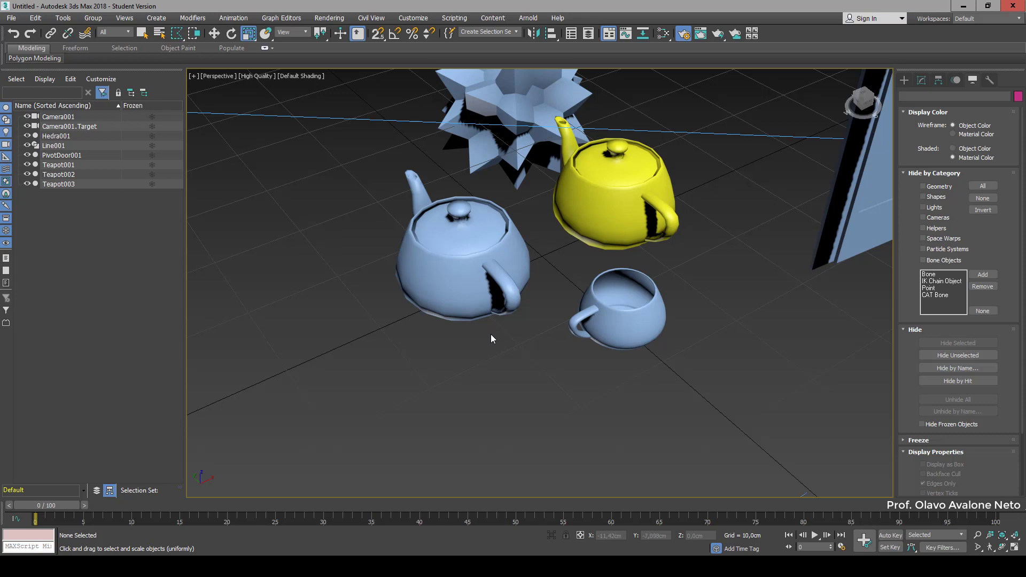
{"action": "scroll", "coordinate": [480, 92], "scroll_direction": "up", "scroll_amount": 5}
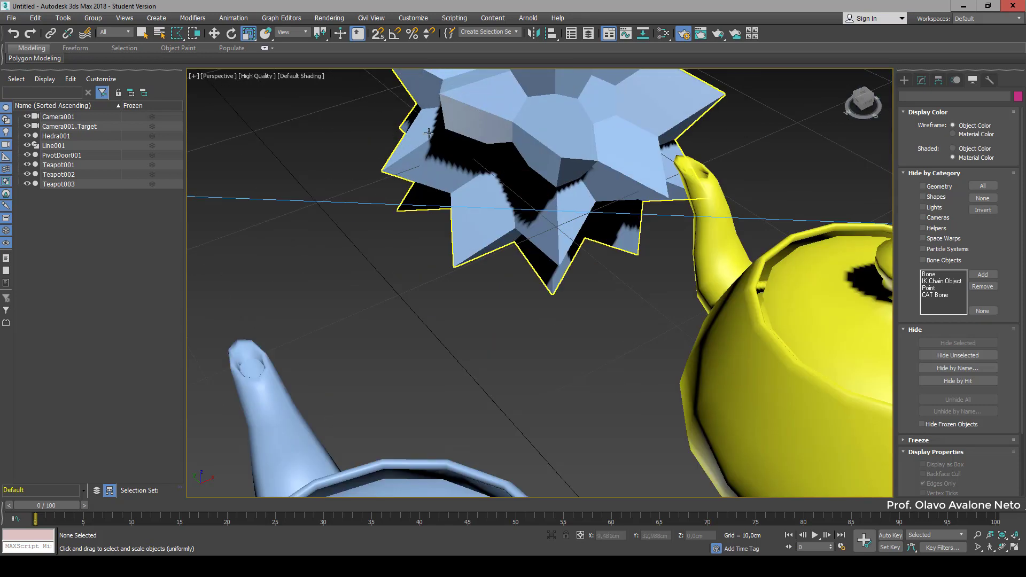
{"action": "key", "text": "z"}
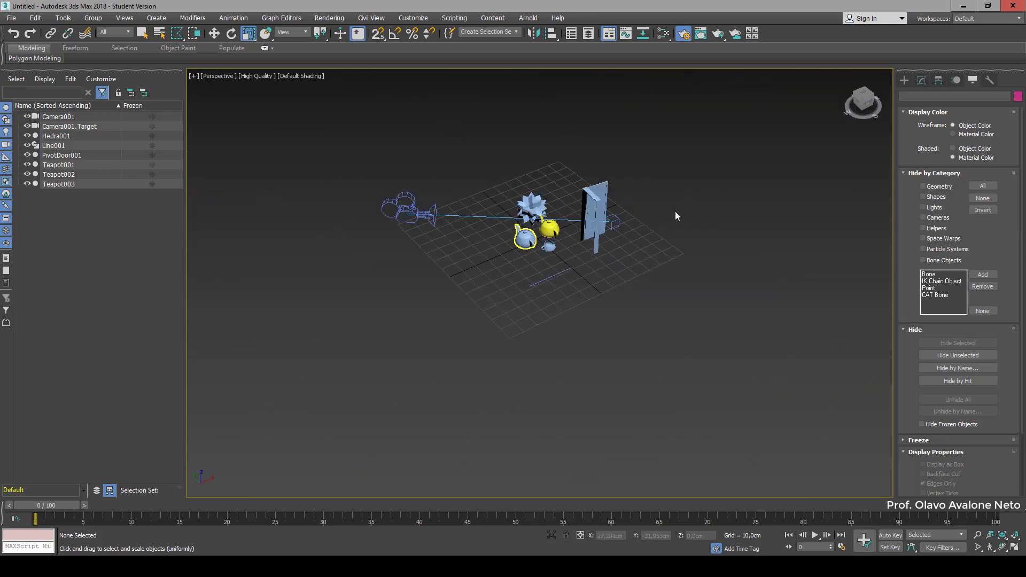
{"action": "key", "text": "shift+z"}
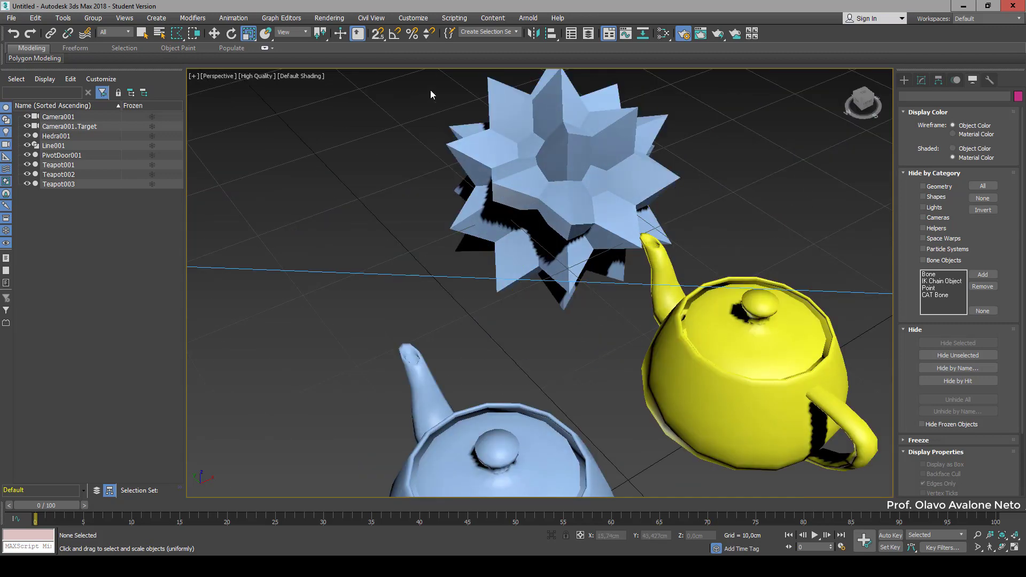
{"action": "left_click", "coordinate": [258, 76]}
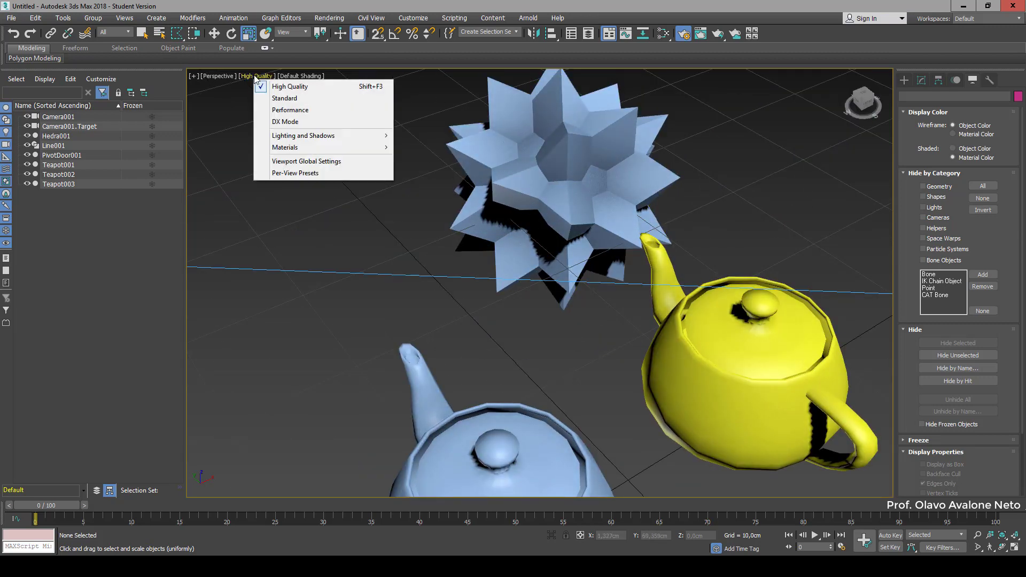
{"action": "left_click", "coordinate": [320, 98]}
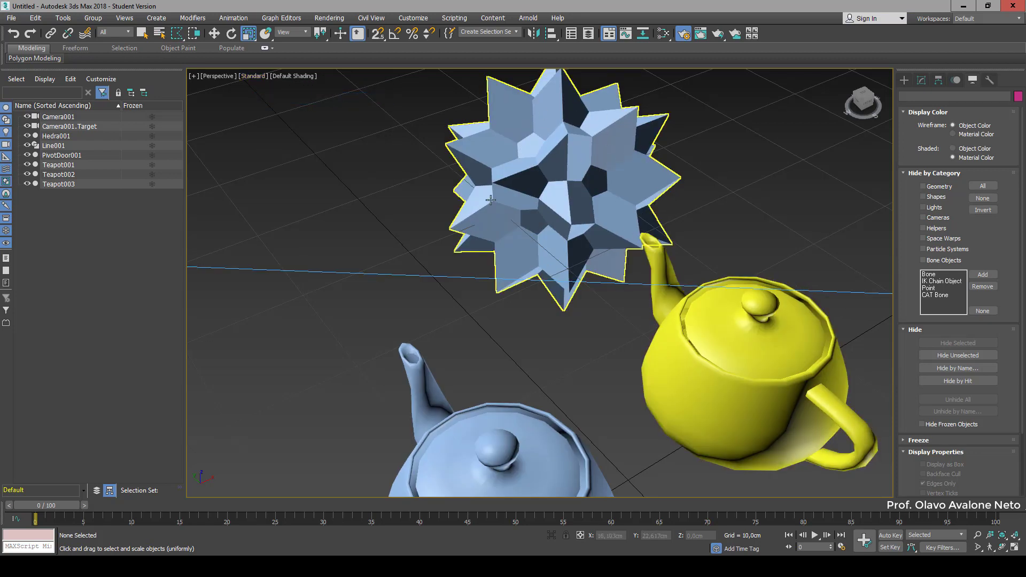
Set the Perspective viewport's shading to Facets and examine the yellow teapot up close
{"action": "left_click", "coordinate": [287, 75]}
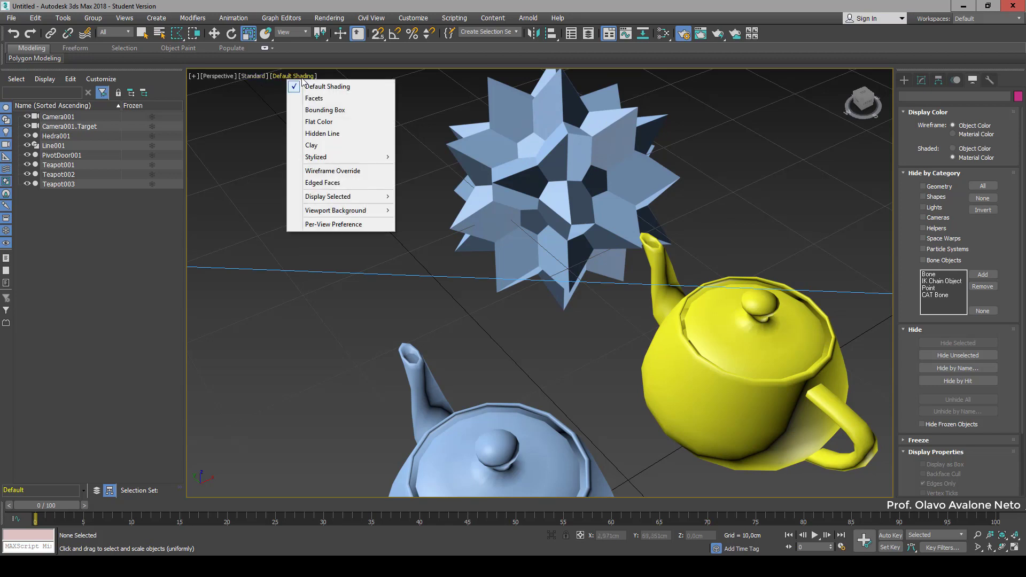
{"action": "left_click", "coordinate": [322, 99]}
{"action": "key", "text": "z"}
{"action": "scroll", "coordinate": [523, 333], "scroll_direction": "up", "scroll_amount": 5}
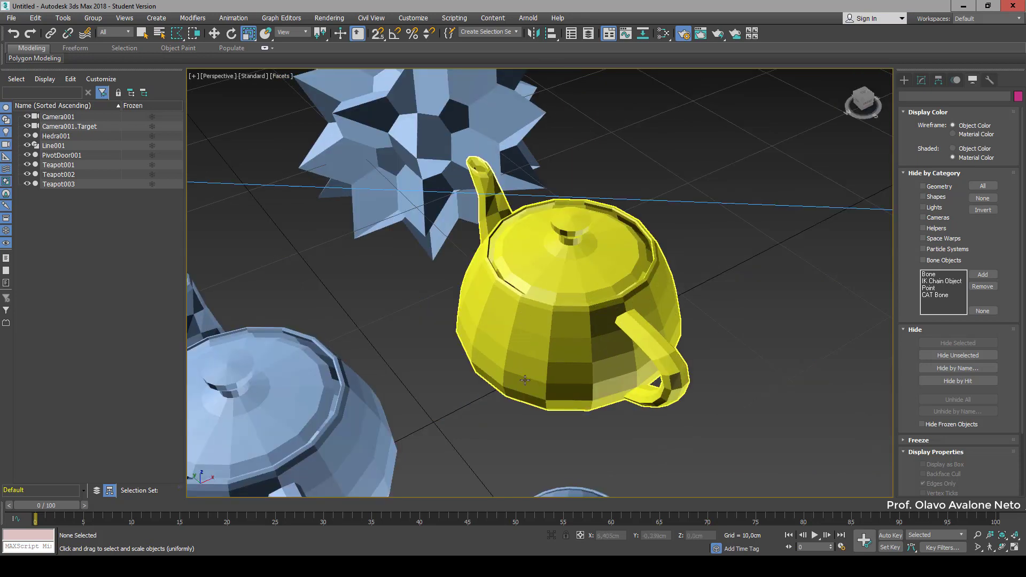
Display the objects in the Perspective viewport as Bounding Box and view the whole group
{"action": "left_click", "coordinate": [283, 78]}
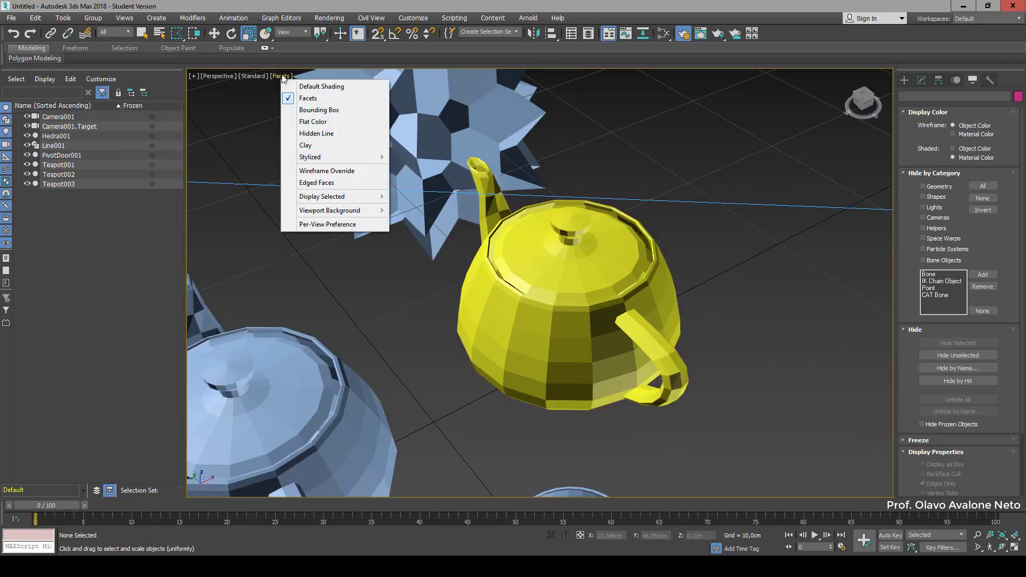
{"action": "left_click", "coordinate": [316, 109]}
{"action": "scroll", "coordinate": [505, 225], "scroll_direction": "down", "scroll_amount": 5}
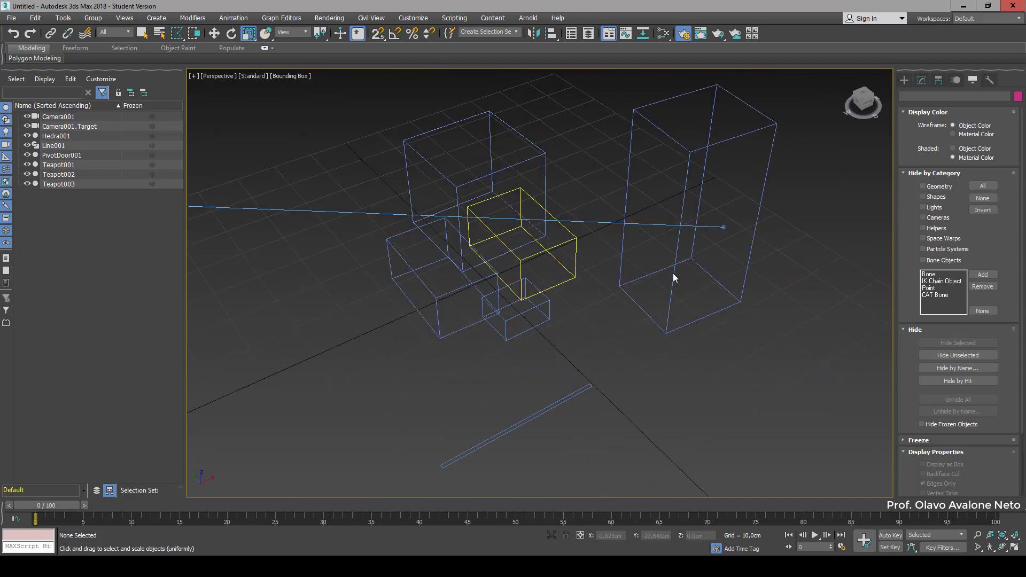
Change the Perspective viewport's shading to Hidden Line and examine the object meshes
{"action": "left_click", "coordinate": [290, 75]}
{"action": "left_click", "coordinate": [367, 133]}
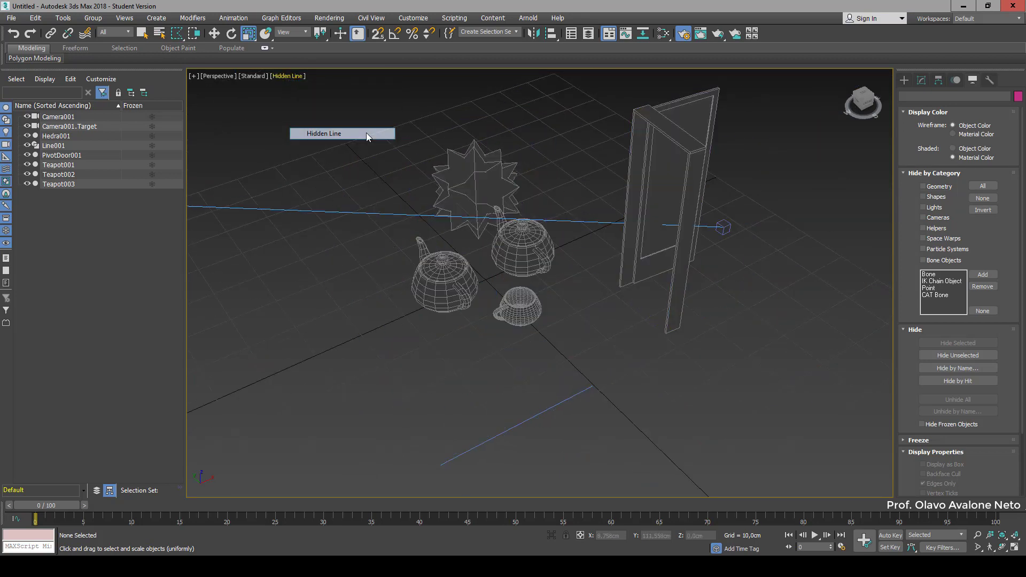
{"action": "scroll", "coordinate": [559, 282], "scroll_direction": "up", "scroll_amount": 5}
{"action": "scroll", "coordinate": [559, 281], "scroll_direction": "down", "scroll_amount": 5}
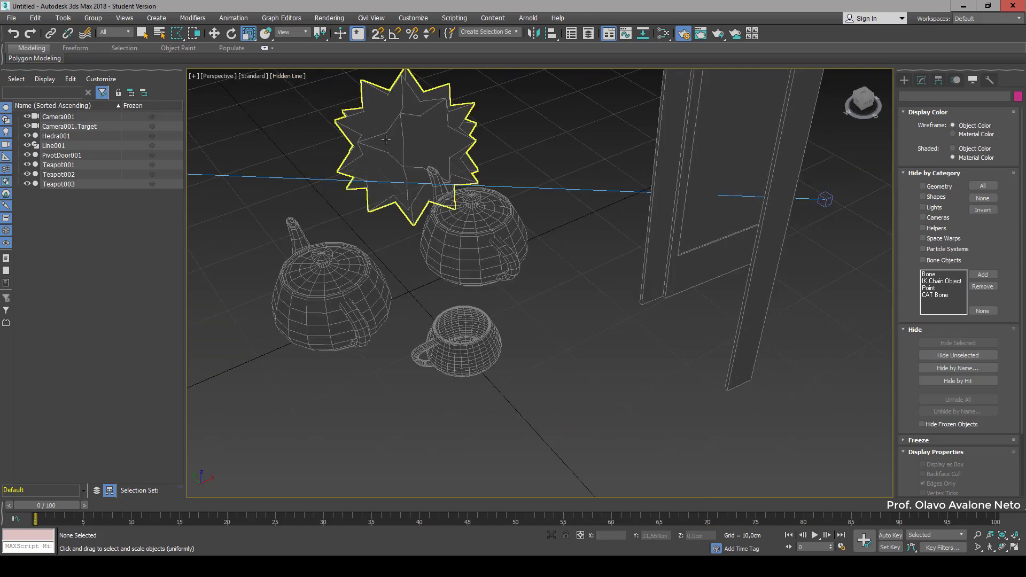
Apply Clay shading to the Perspective viewport and examine the polyhedron, teapots and door from near and far
{"action": "left_click", "coordinate": [284, 76]}
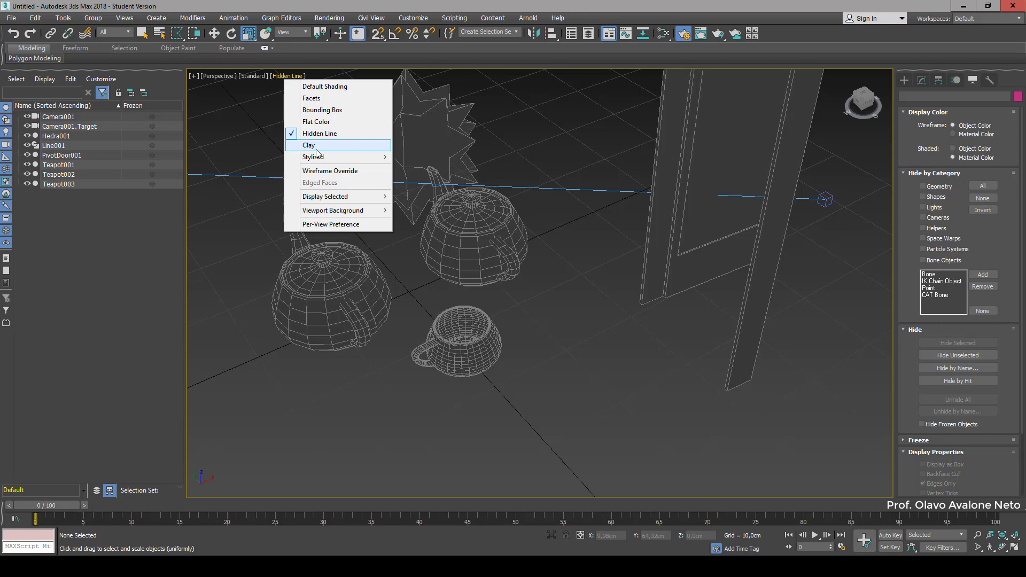
{"action": "left_click", "coordinate": [312, 145]}
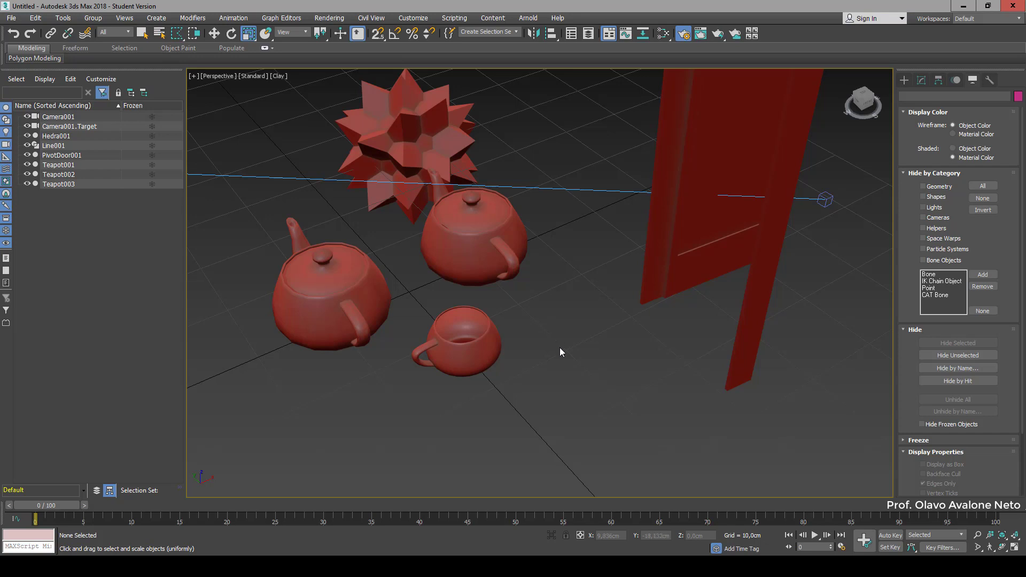
{"action": "scroll", "coordinate": [568, 359], "scroll_direction": "down", "scroll_amount": 5}
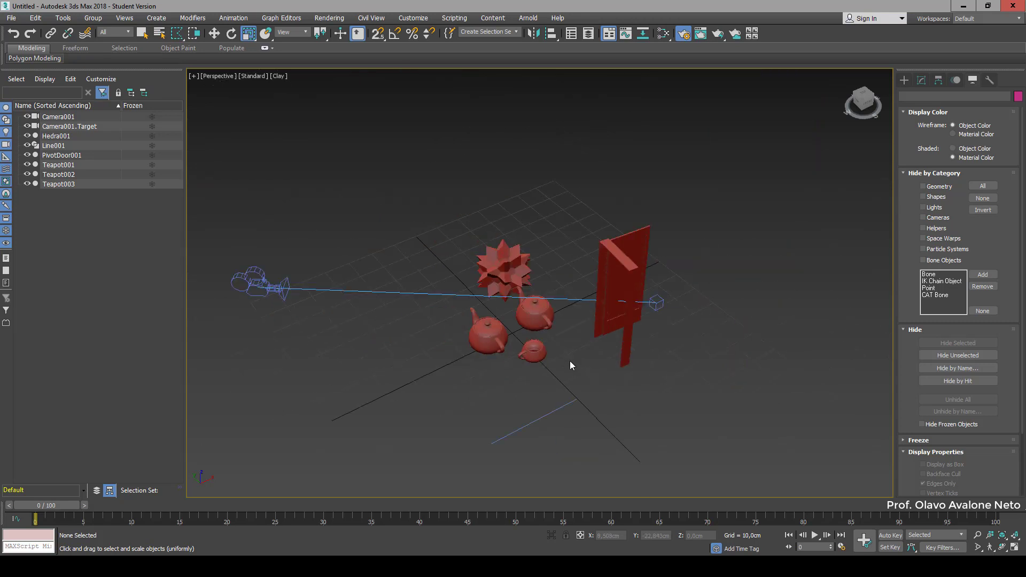
{"action": "scroll", "coordinate": [505, 319], "scroll_direction": "up", "scroll_amount": 8}
{"action": "scroll", "coordinate": [505, 318], "scroll_direction": "down", "scroll_amount": 5}
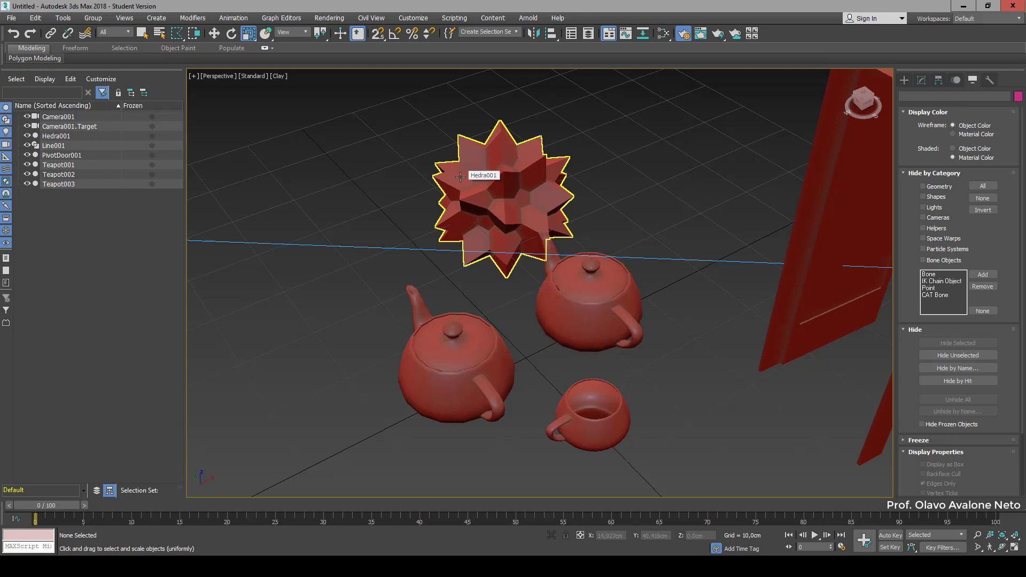
{"action": "scroll", "coordinate": [423, 252], "scroll_direction": "down", "scroll_amount": 3}
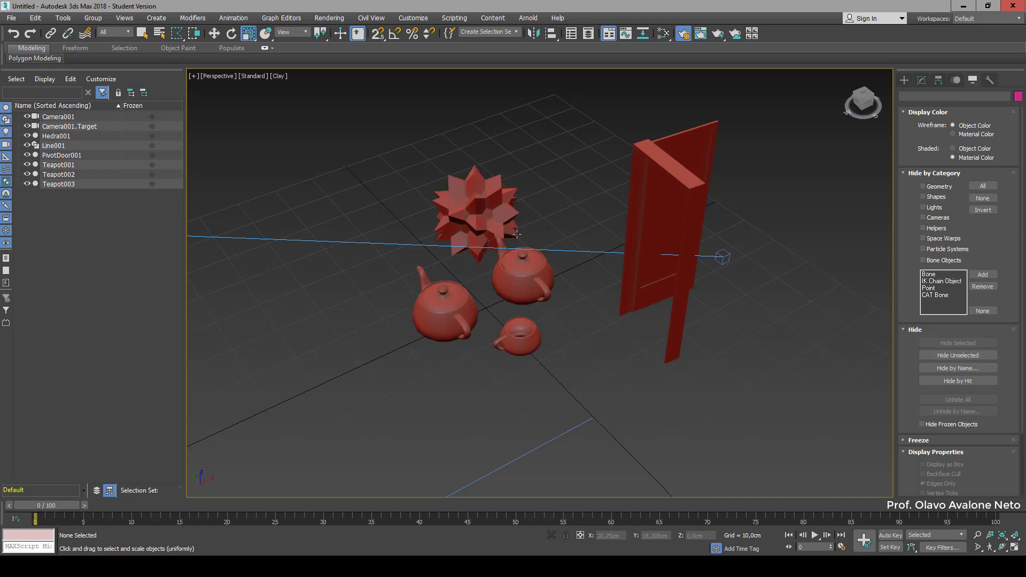
Apply the Graphite stylized shading to the Perspective viewport, followed by the Color Pencil style
{"action": "left_click", "coordinate": [278, 76]}
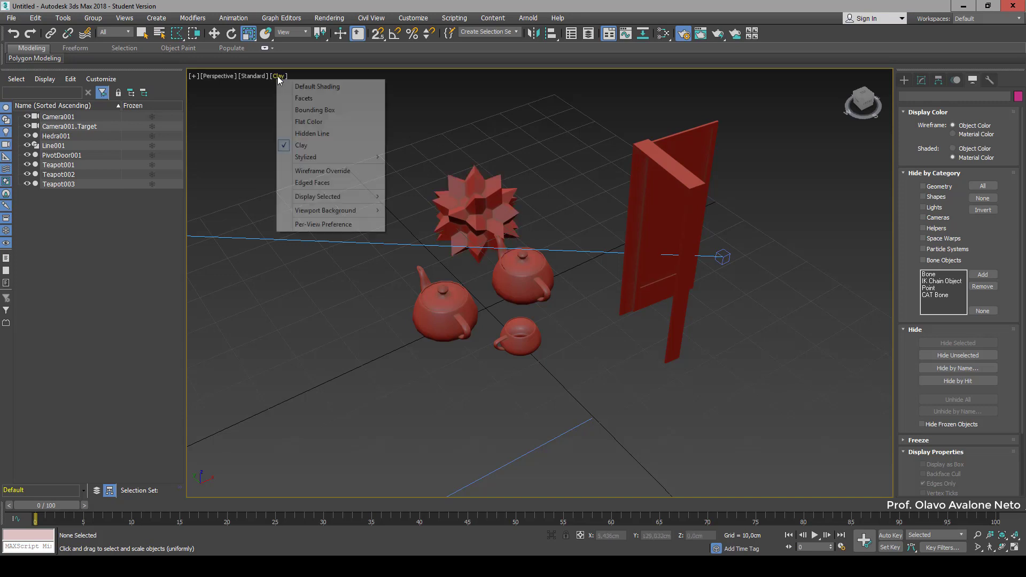
{"action": "mouse_move", "coordinate": [346, 157]}
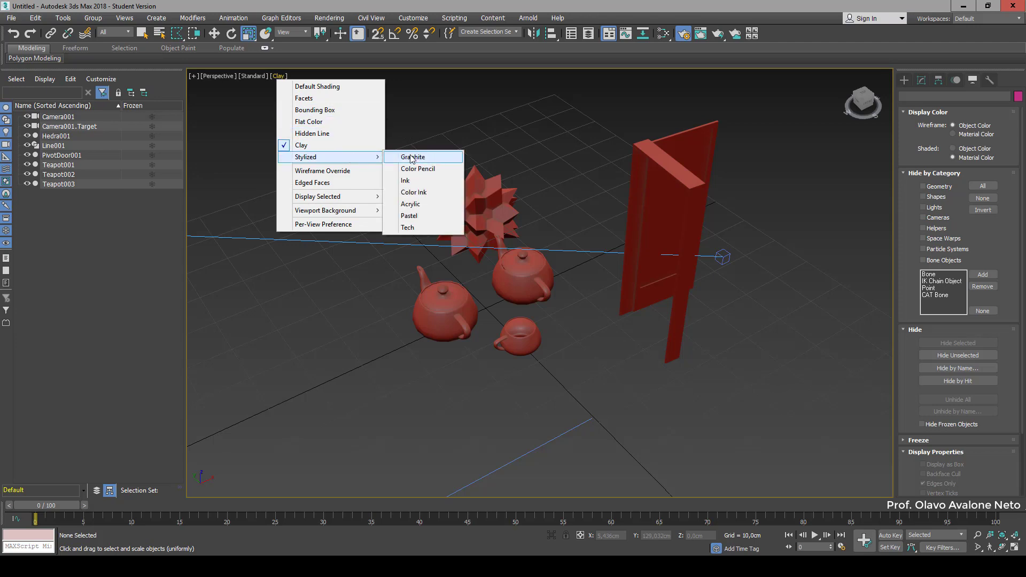
{"action": "left_click", "coordinate": [434, 157]}
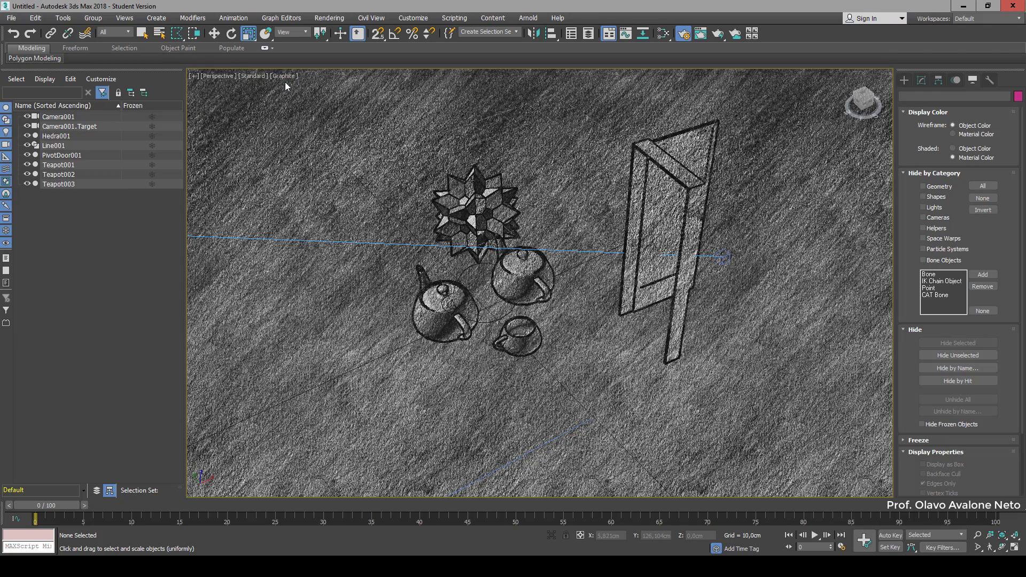
{"action": "left_click", "coordinate": [285, 77]}
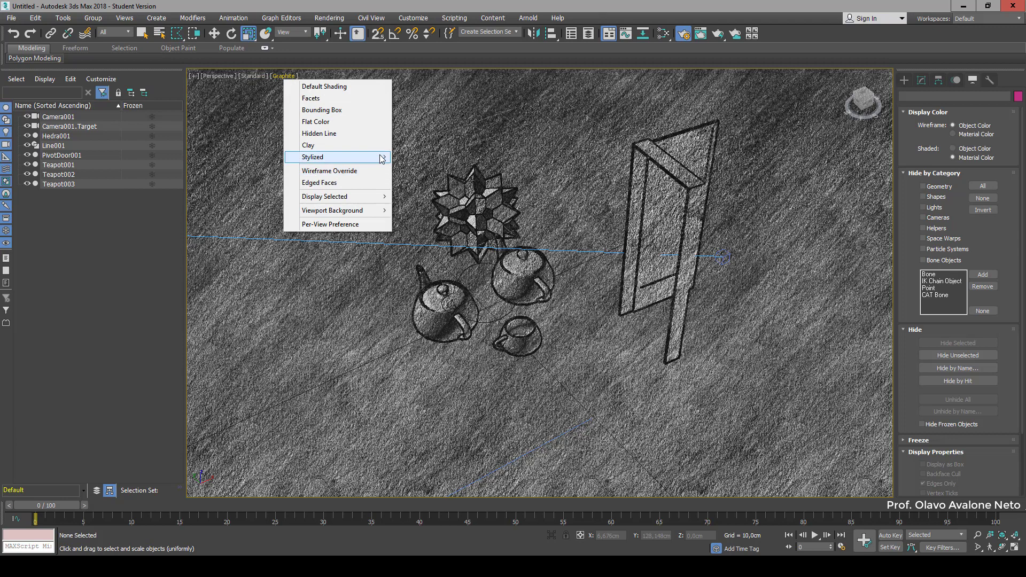
{"action": "mouse_move", "coordinate": [374, 157]}
{"action": "left_click", "coordinate": [430, 168]}
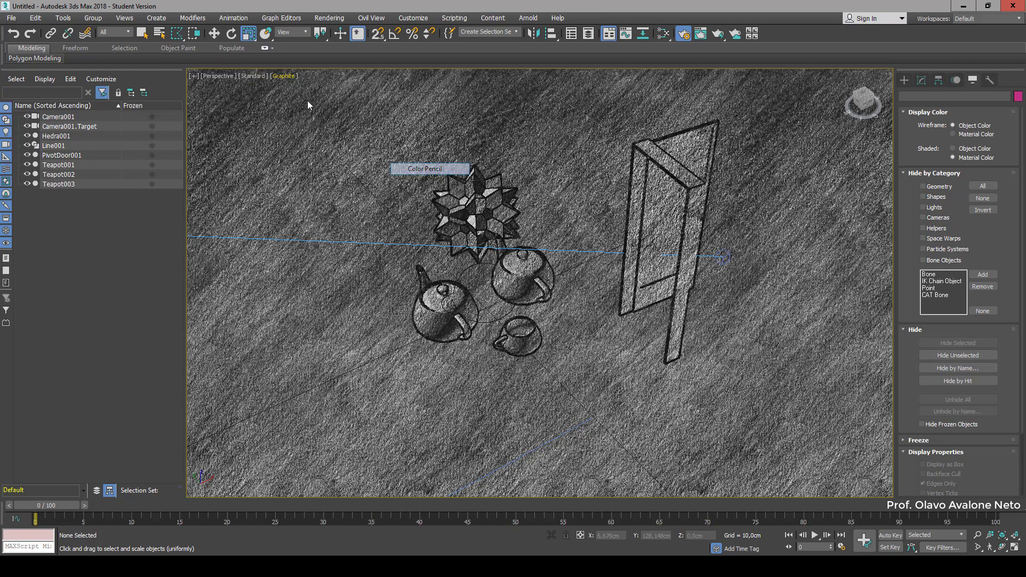
Set the Perspective viewport to the Color Ink style and switch on Wireframe Override
{"action": "left_click", "coordinate": [292, 77]}
{"action": "mouse_move", "coordinate": [377, 160]}
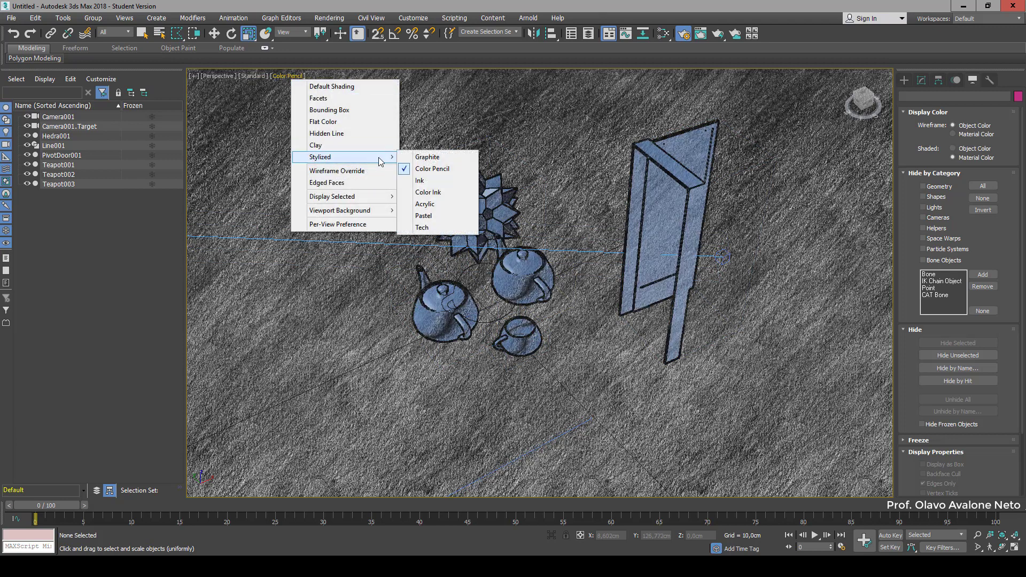
{"action": "left_click", "coordinate": [470, 194]}
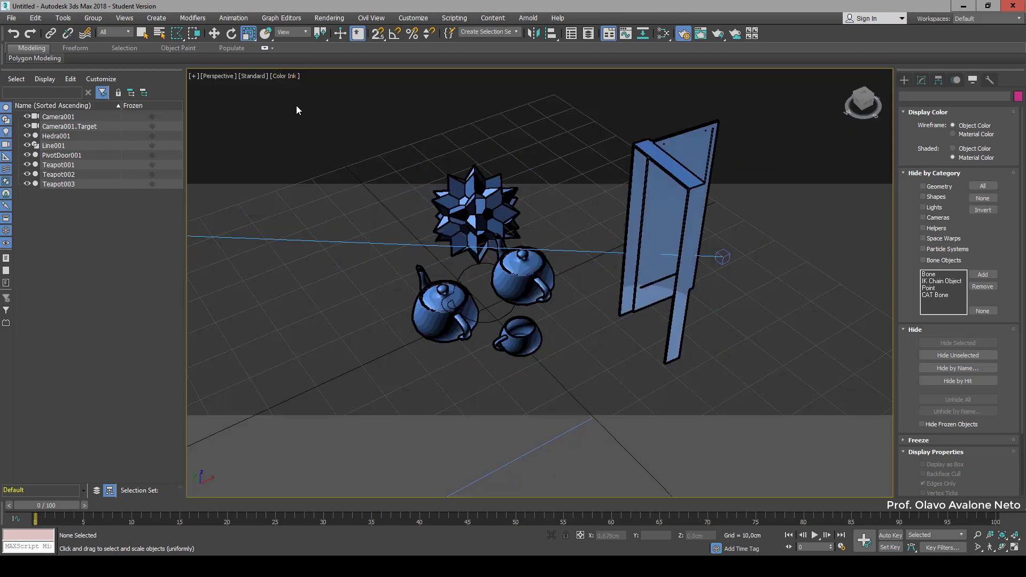
{"action": "left_click", "coordinate": [283, 75]}
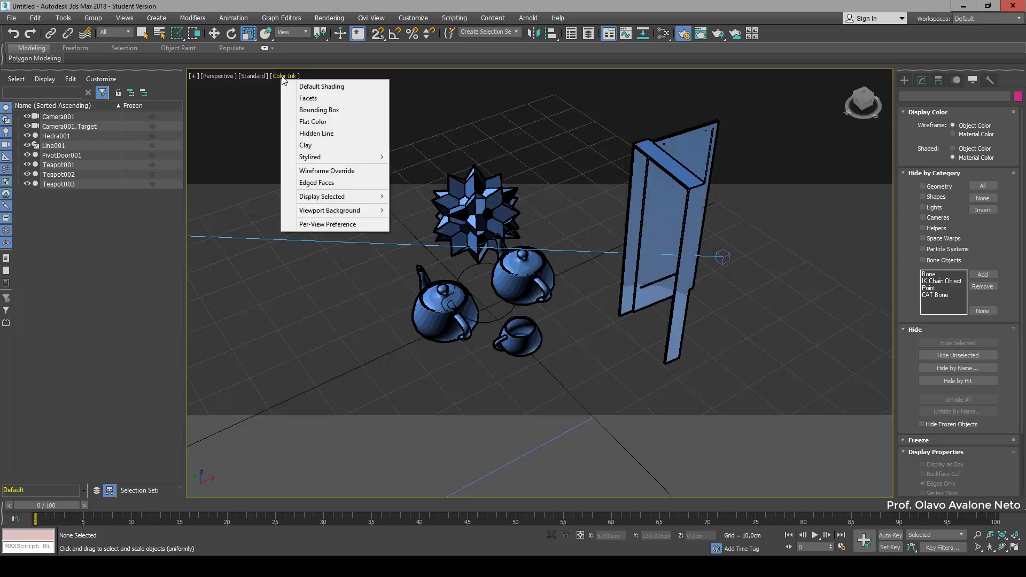
{"action": "left_click", "coordinate": [352, 171]}
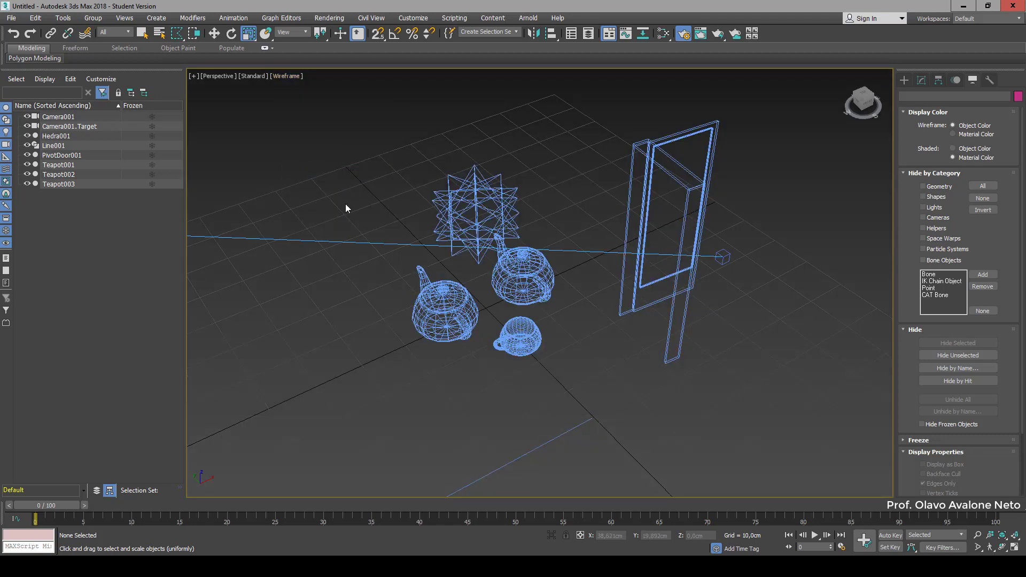
Return the Perspective viewport to Default Shading, view the objects from another angle, and restore the four-viewport layout
{"action": "left_click", "coordinate": [285, 77]}
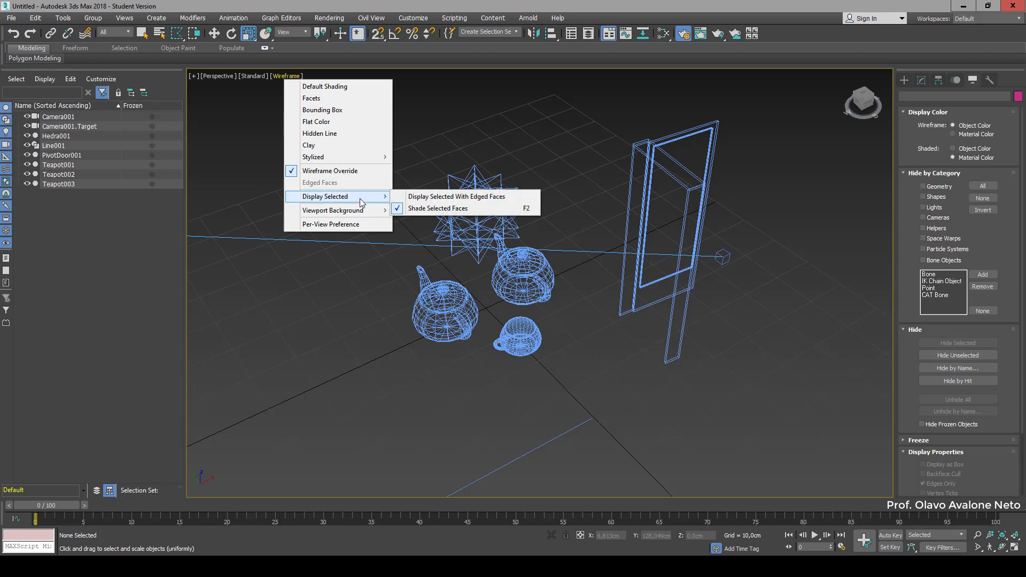
{"action": "mouse_move", "coordinate": [361, 212]}
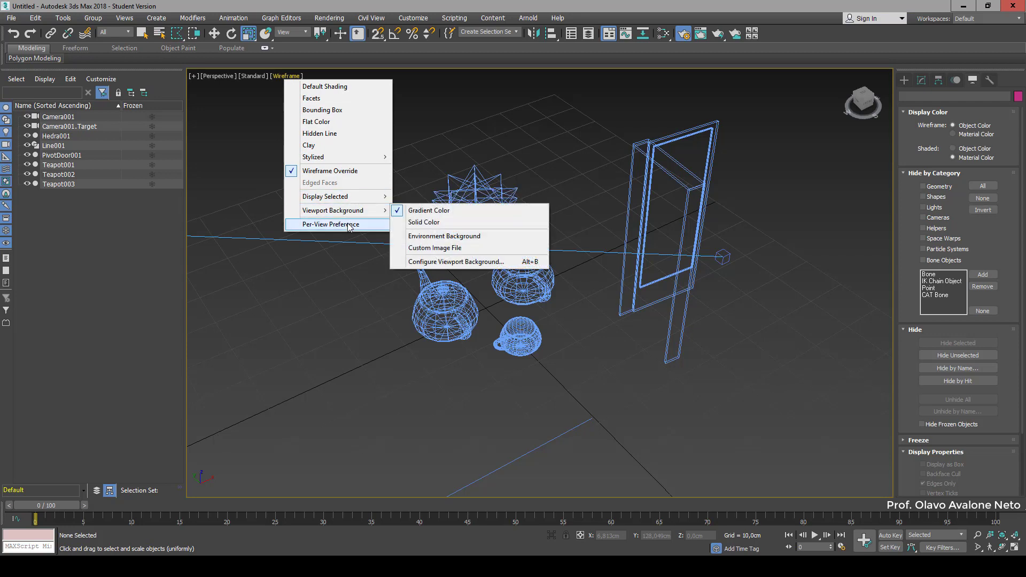
{"action": "left_click", "coordinate": [354, 86]}
{"action": "middle_click_drag", "start_coordinate": [611, 294], "coordinate": [560, 344], "text": "alt"}
{"action": "scroll", "coordinate": [548, 347], "scroll_direction": "down", "scroll_amount": 10}
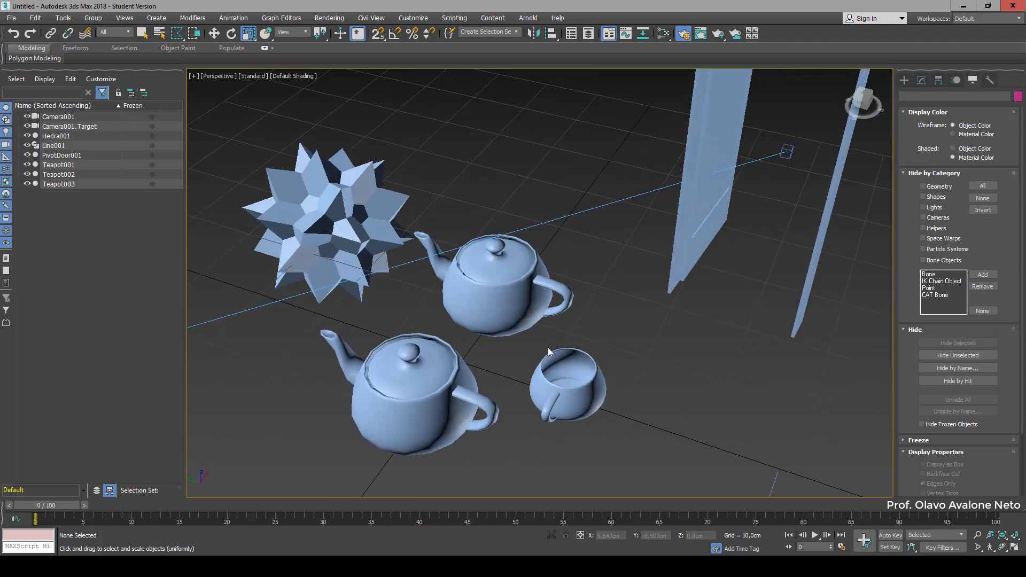
{"action": "scroll", "coordinate": [649, 421], "scroll_direction": "up", "scroll_amount": 8}
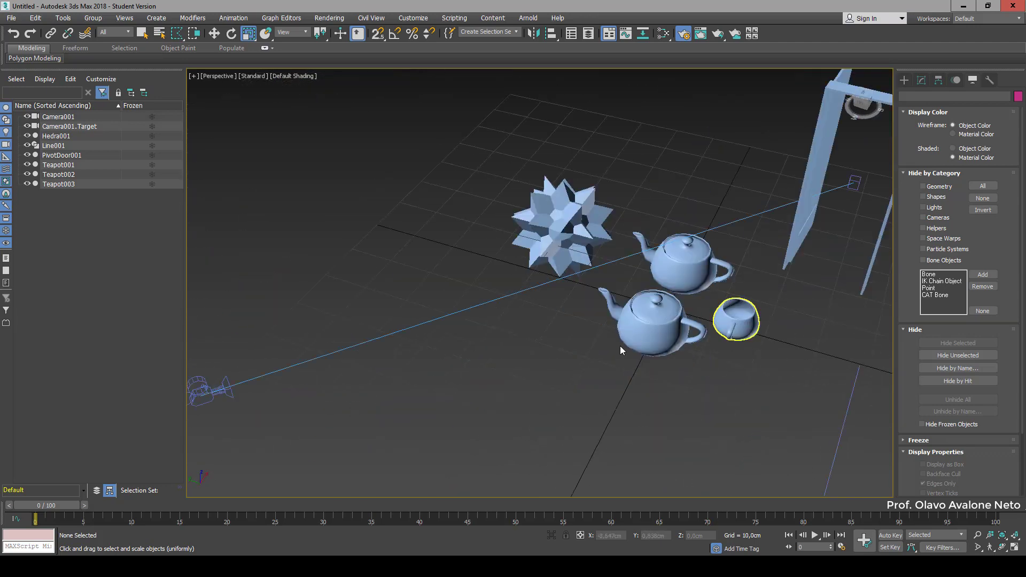
{"action": "scroll", "coordinate": [556, 364], "scroll_direction": "down", "scroll_amount": 2}
{"action": "key", "text": "alt+w"}
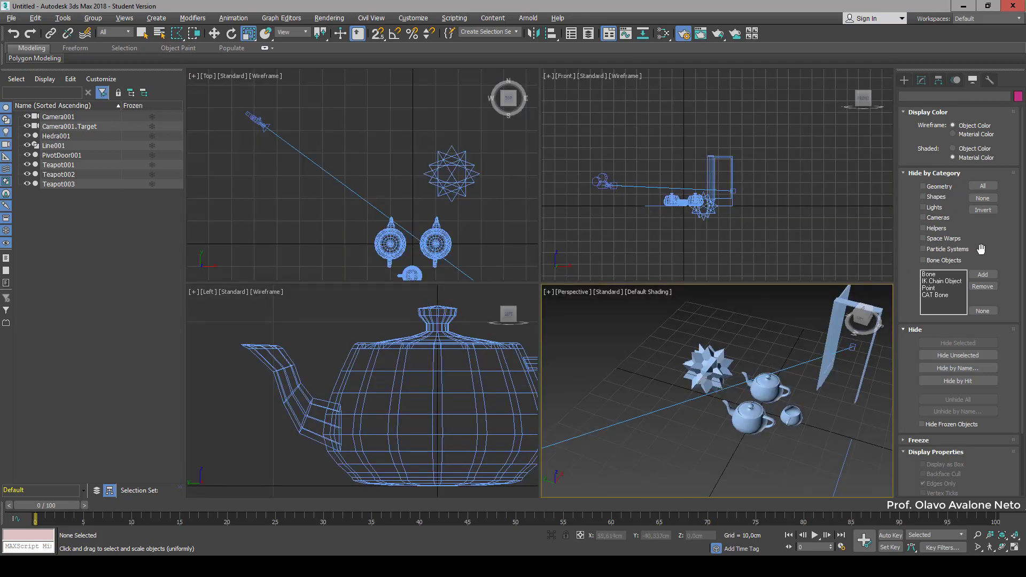
Examine the additional utilities available in the command panel, including Camera Match, Polygon Counter and Shape Check, and close the list without loading one
{"action": "left_click", "coordinate": [947, 249]}
{"action": "left_click", "coordinate": [972, 199]}
{"action": "left_click", "coordinate": [991, 82]}
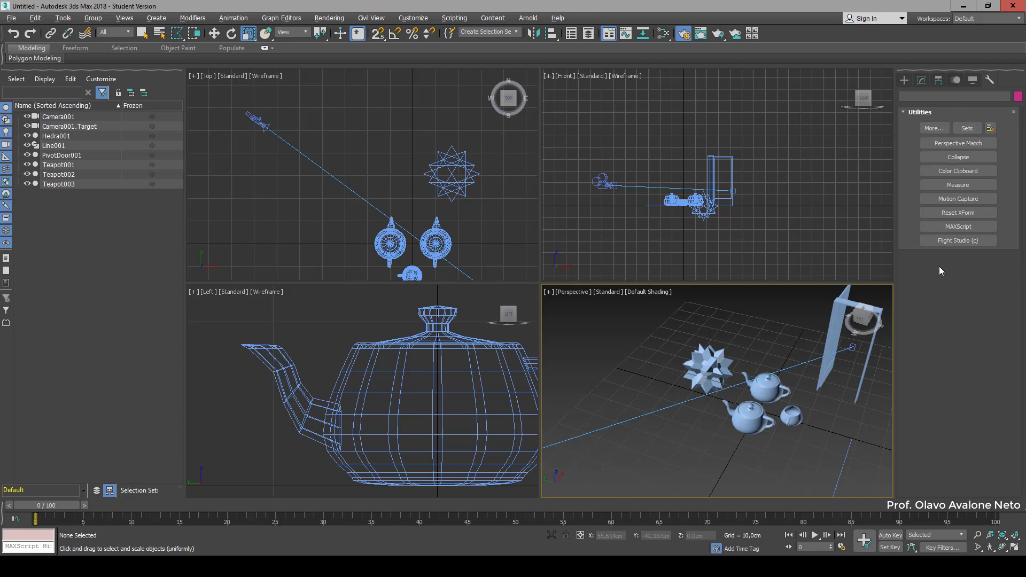
{"action": "left_click", "coordinate": [934, 128]}
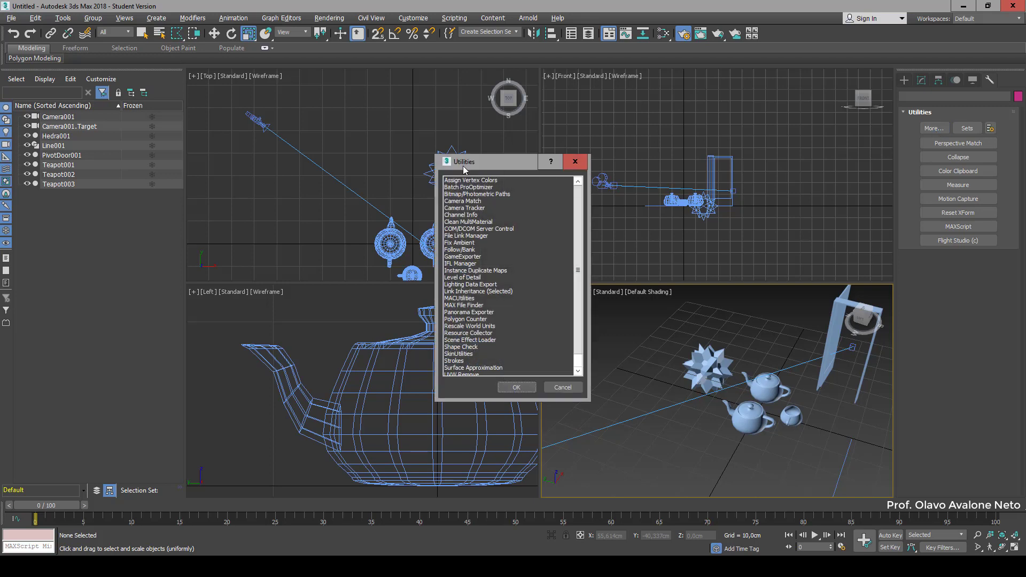
{"action": "left_click_drag", "start_coordinate": [462, 165], "coordinate": [571, 91]}
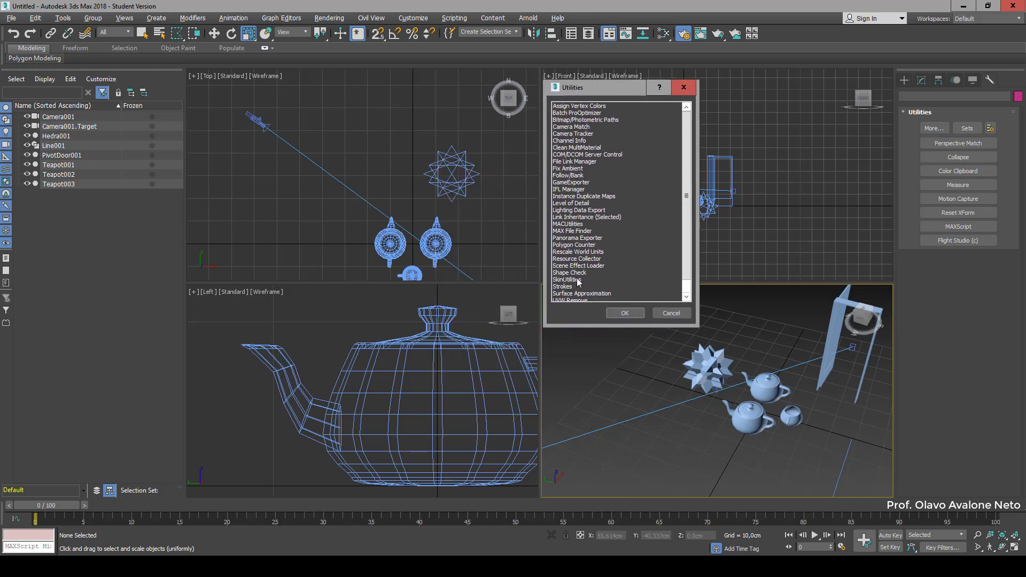
{"action": "left_click", "coordinate": [576, 127]}
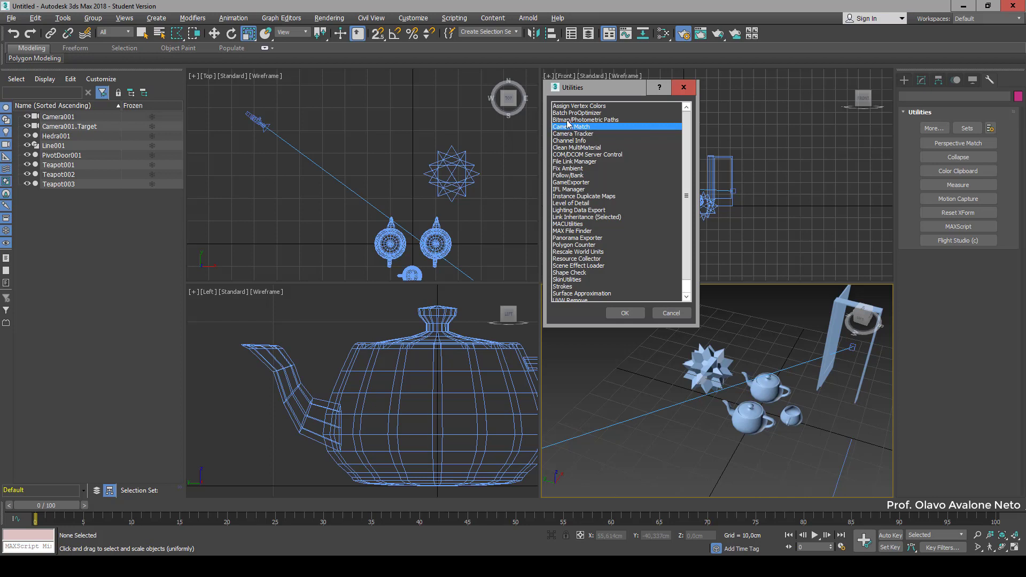
{"action": "left_click", "coordinate": [567, 120]}
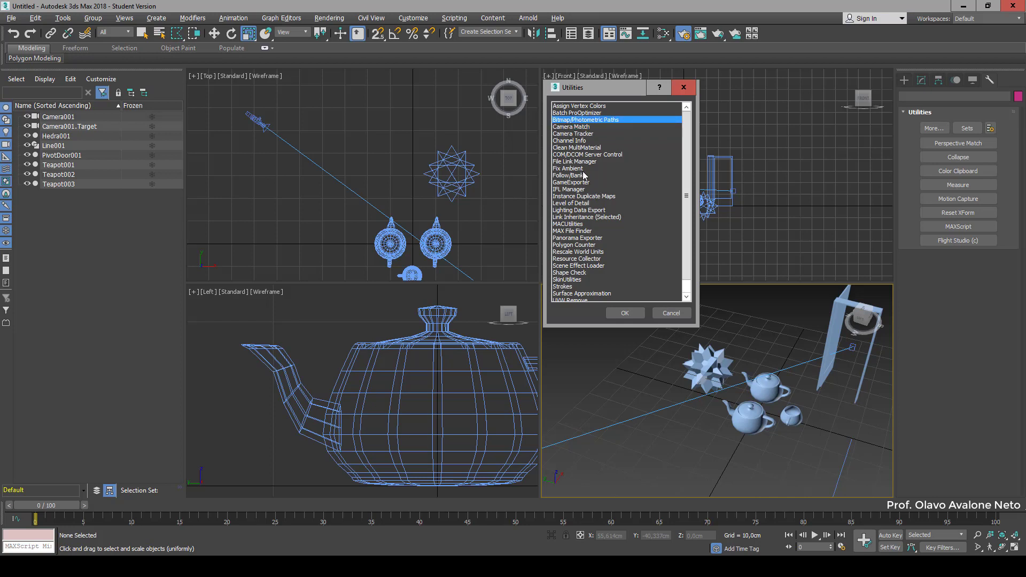
{"action": "scroll", "coordinate": [591, 205], "scroll_direction": "down", "scroll_amount": 1}
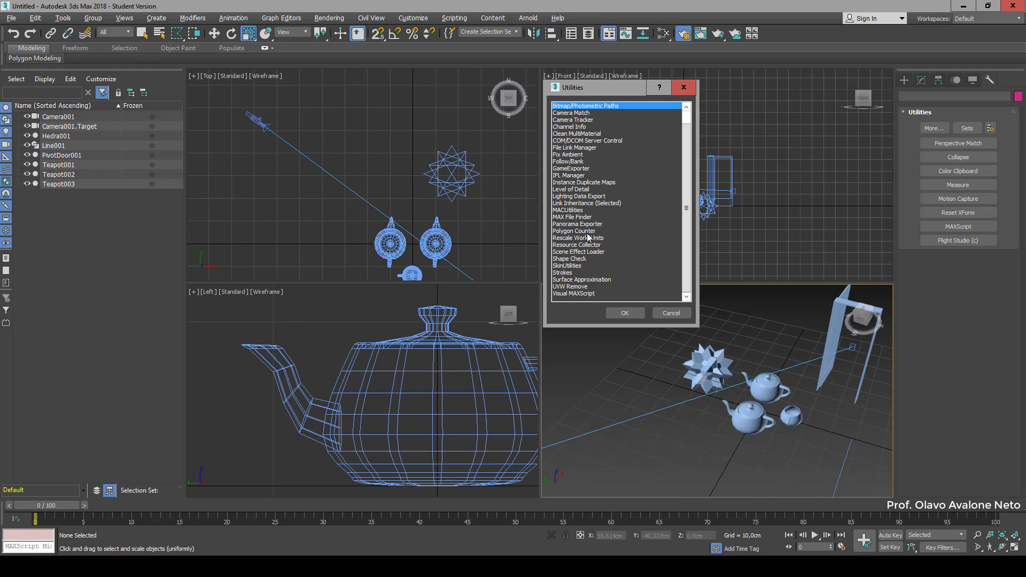
{"action": "left_click", "coordinate": [589, 231]}
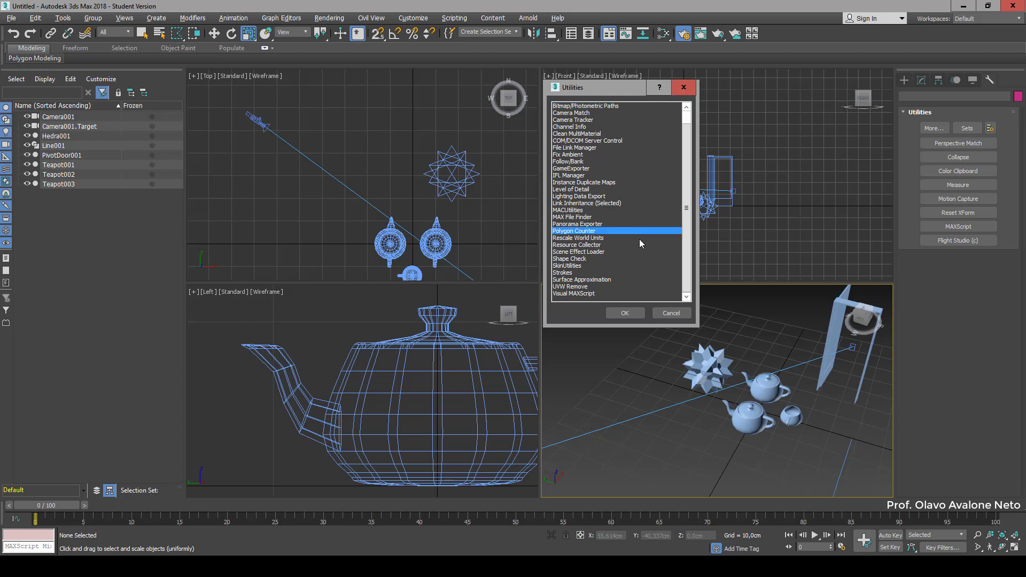
{"action": "left_click", "coordinate": [568, 259]}
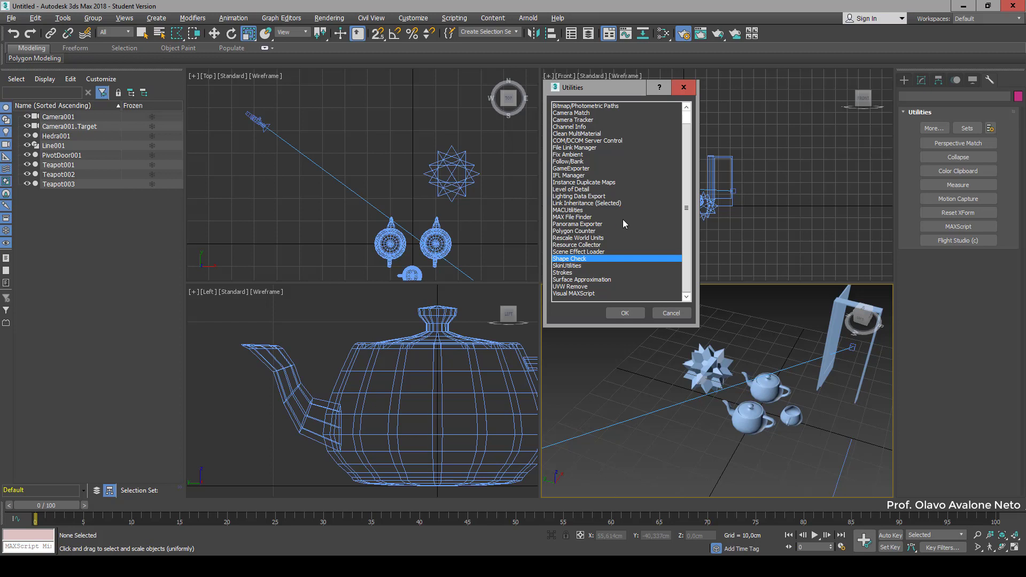
{"action": "left_click", "coordinate": [671, 313]}
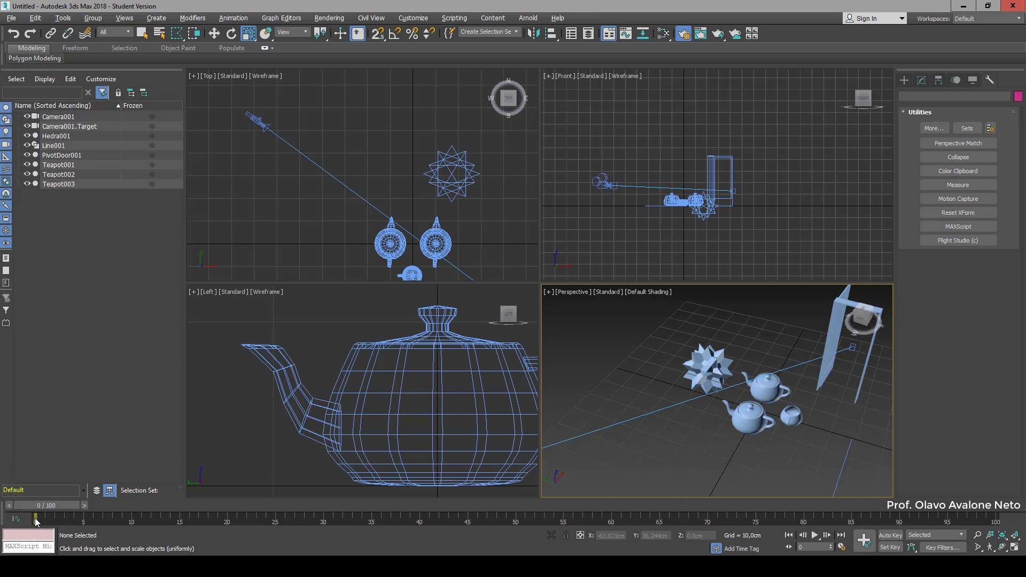
Scrub the time slider from the start of the animation range to frame 97
{"action": "left_click_drag", "start_coordinate": [36, 507], "coordinate": [697, 521]}
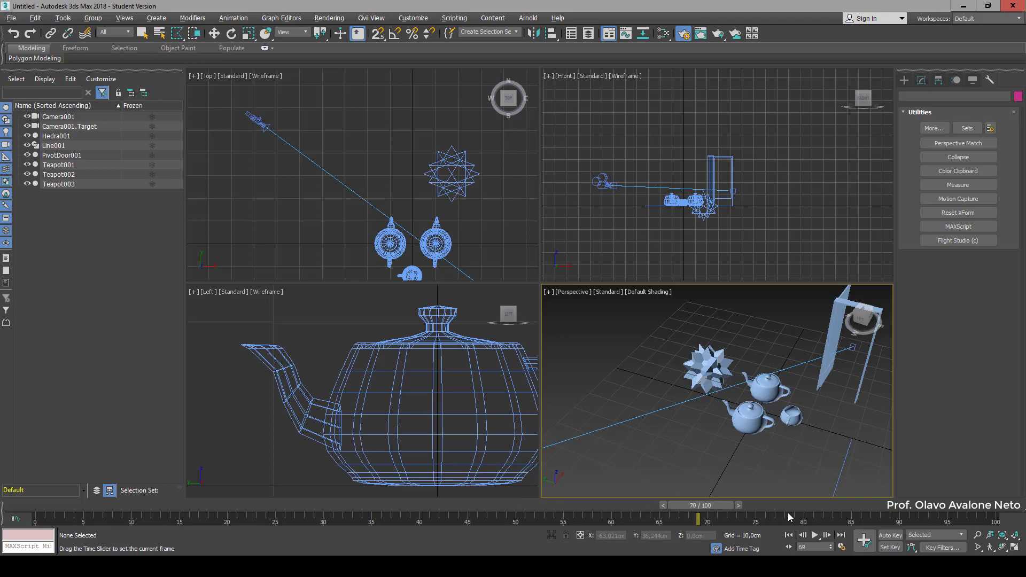
{"action": "left_click_drag", "start_coordinate": [789, 516], "coordinate": [966, 508]}
{"action": "key", "text": "r"}
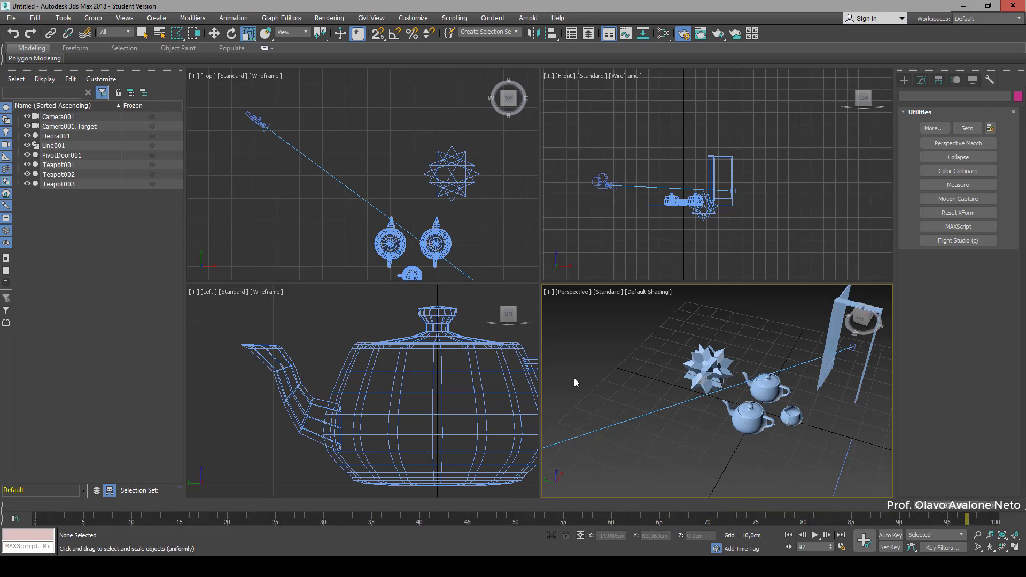
Move Teapot001 along X to about -0.41 cm, reposition it beyond the door in the Top viewport, and deselect it
{"action": "left_click", "coordinate": [792, 398]}
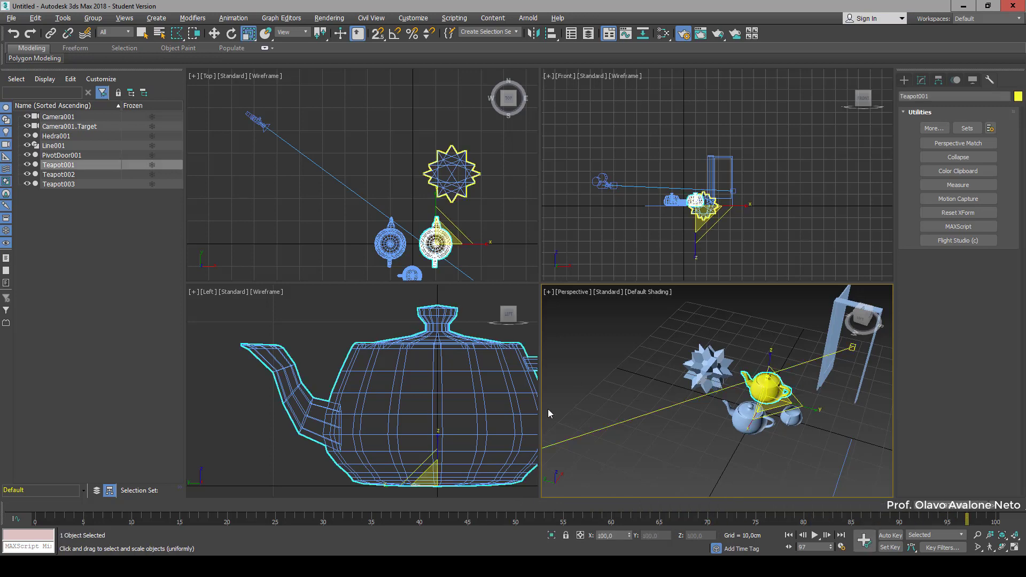
{"action": "scroll", "coordinate": [517, 423], "scroll_direction": "down", "scroll_amount": 3}
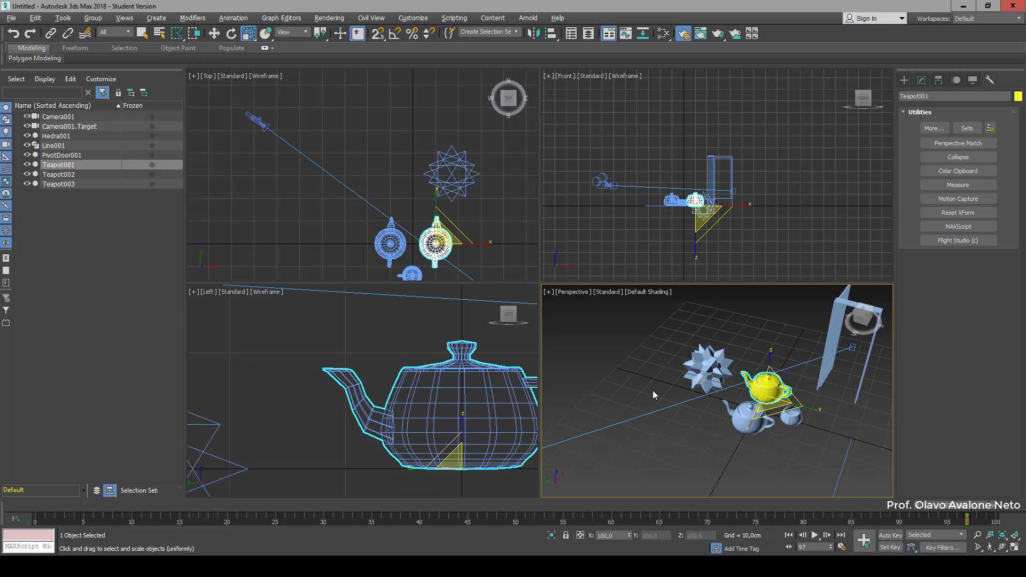
{"action": "left_click", "coordinate": [217, 33]}
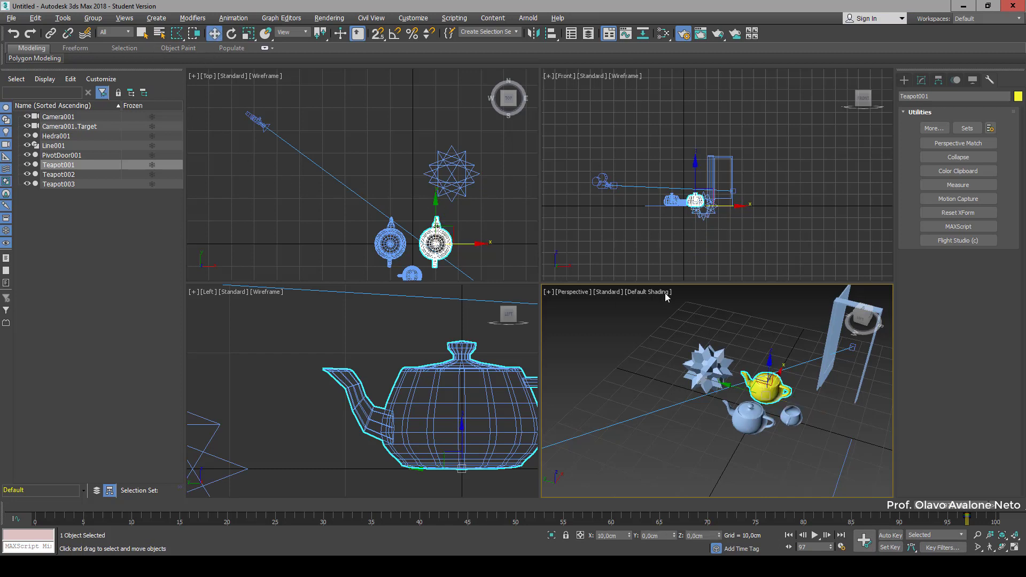
{"action": "left_click_drag", "start_coordinate": [779, 375], "coordinate": [849, 402]}
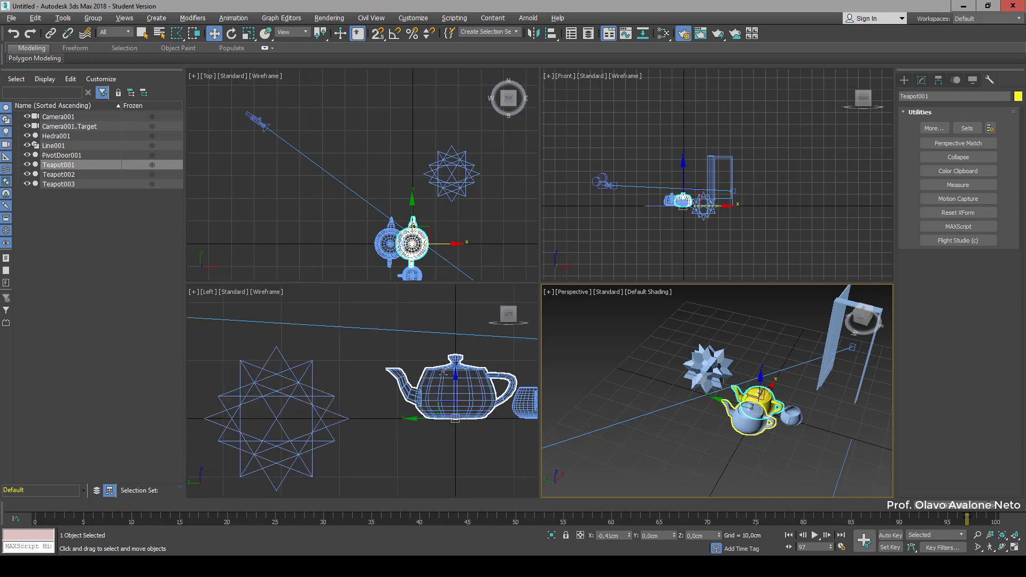
{"action": "scroll", "coordinate": [350, 198], "scroll_direction": "down", "scroll_amount": 6}
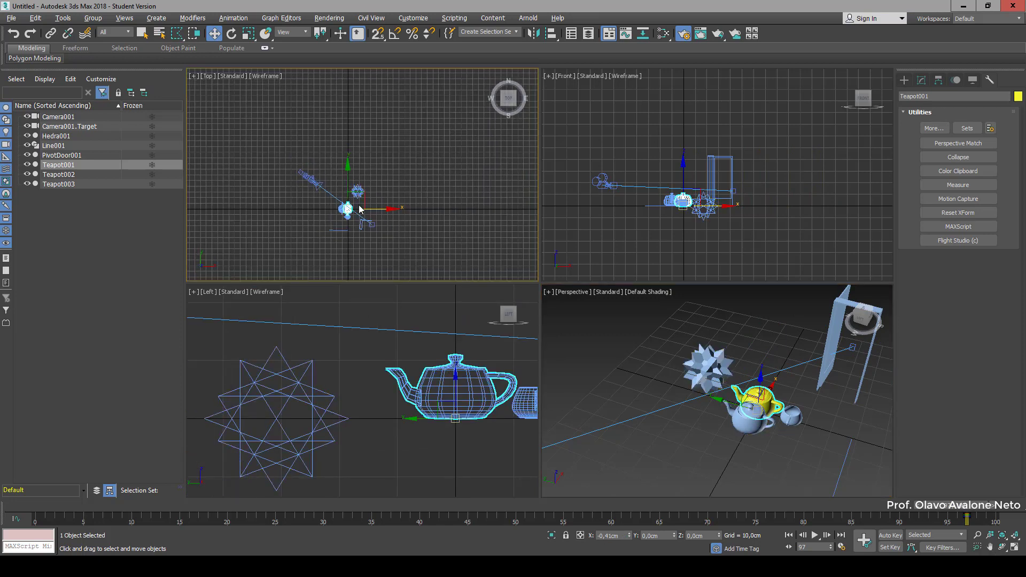
{"action": "scroll", "coordinate": [342, 200], "scroll_direction": "up", "scroll_amount": 5}
{"action": "left_click_drag", "start_coordinate": [339, 198], "coordinate": [448, 270]}
{"action": "left_click", "coordinate": [583, 323]}
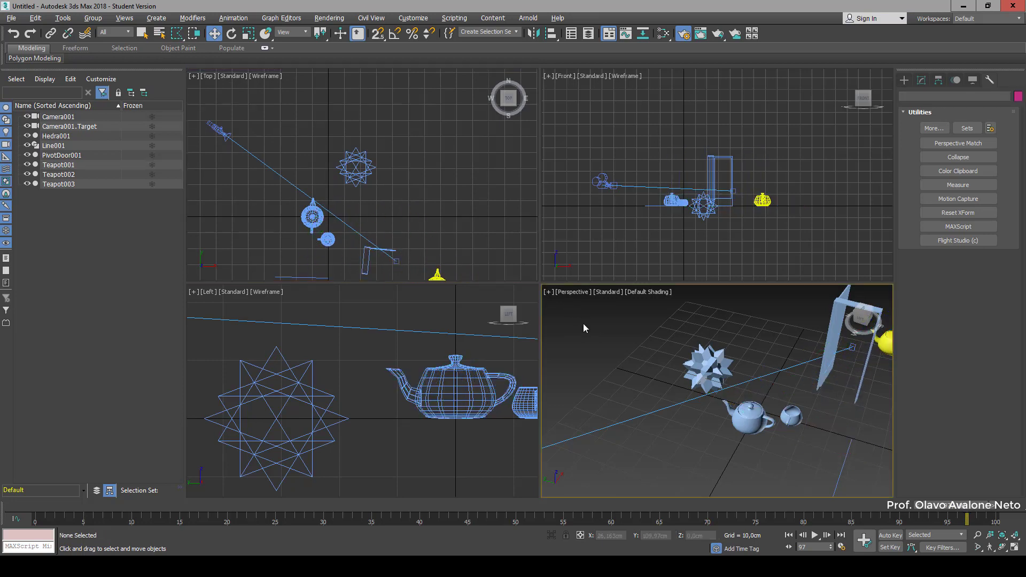
Maximize the Perspective viewport with all objects in view and set the time slider to frame 93
{"action": "key", "text": "alt+w"}
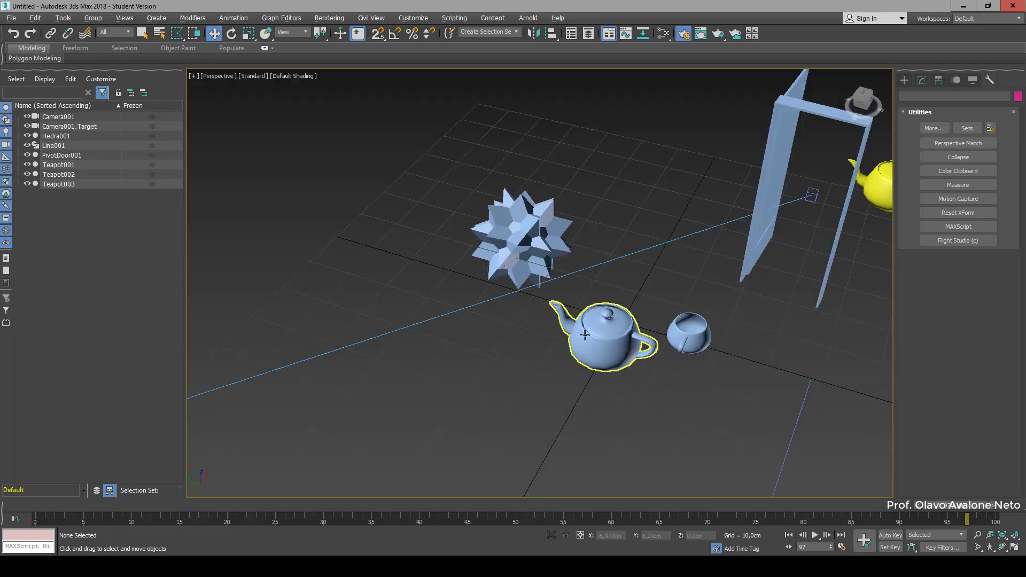
{"action": "scroll", "coordinate": [409, 281], "scroll_direction": "down", "scroll_amount": 5}
{"action": "scroll", "coordinate": [640, 322], "scroll_direction": "up", "scroll_amount": 3}
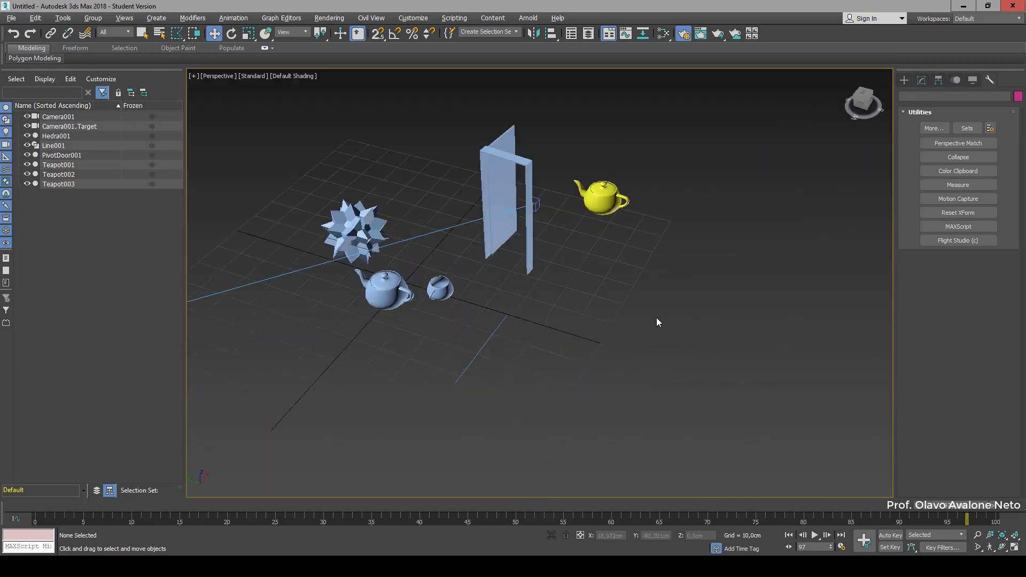
{"action": "middle_click_drag", "start_coordinate": [656, 317], "coordinate": [712, 345]}
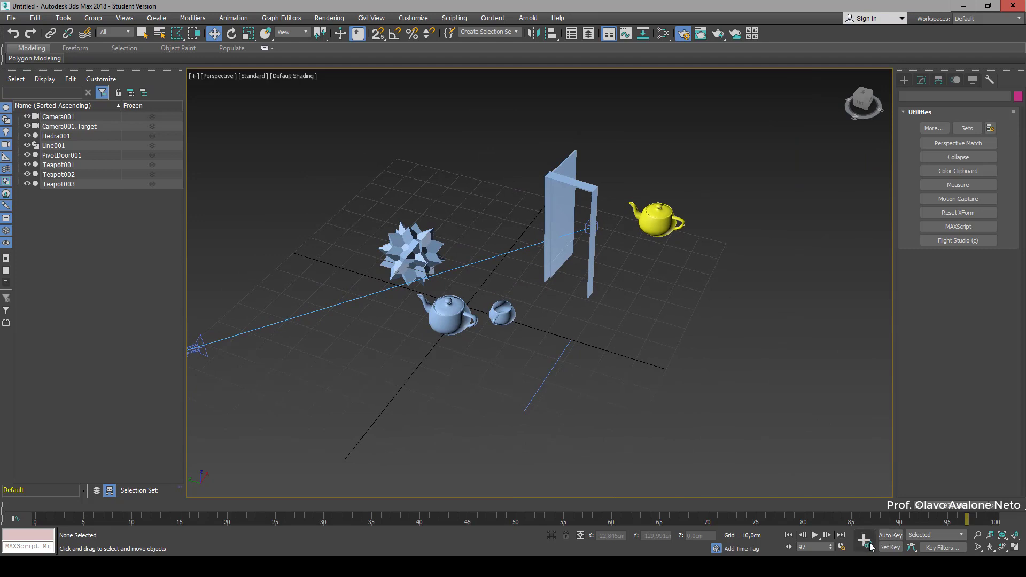
{"action": "left_click_drag", "start_coordinate": [955, 505], "coordinate": [921, 496]}
{"action": "key", "text": "w"}
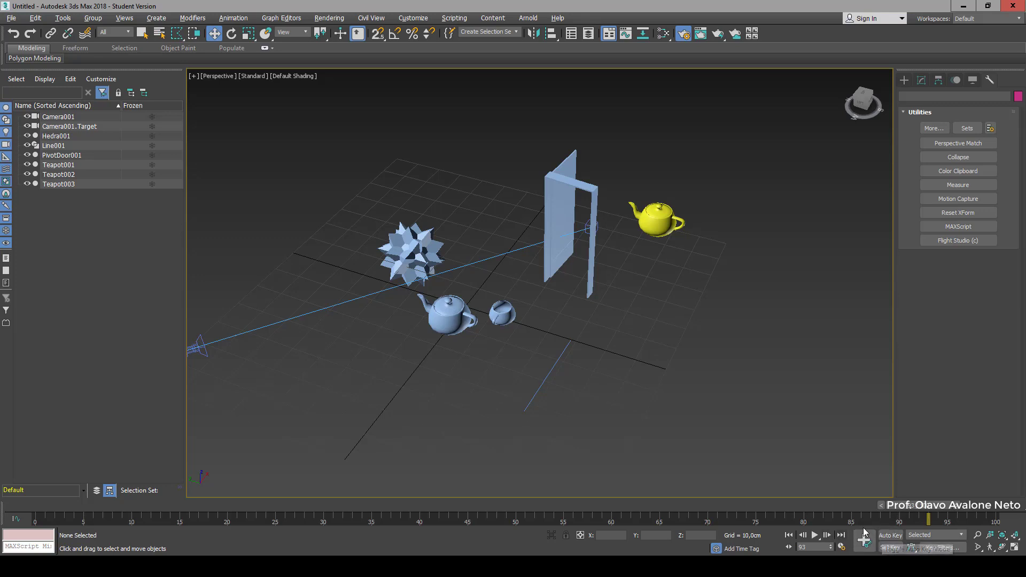
Play the scene's animation, stop it, and return the time slider to frame 0
{"action": "left_click", "coordinate": [815, 535]}
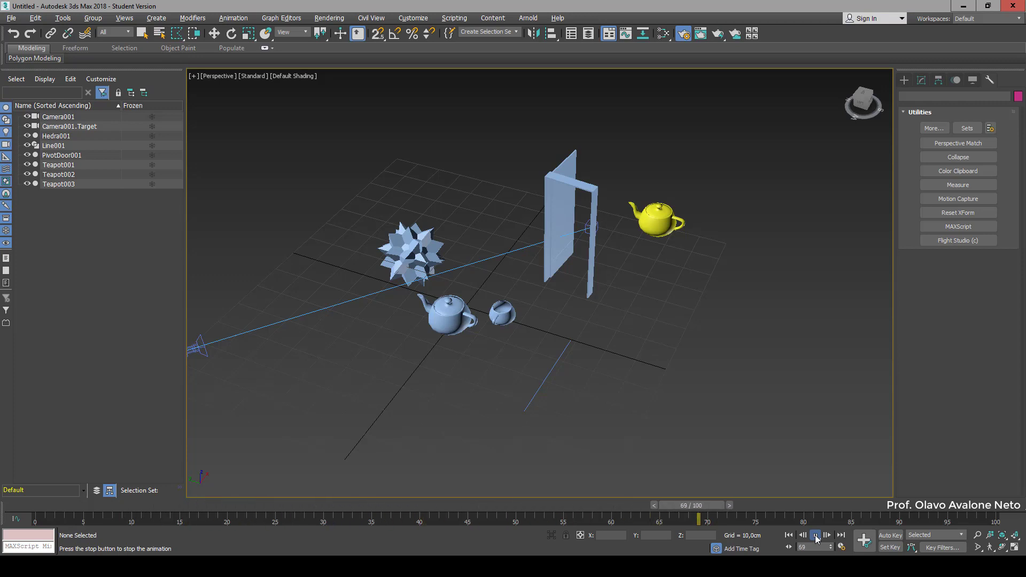
{"action": "left_click", "coordinate": [816, 536]}
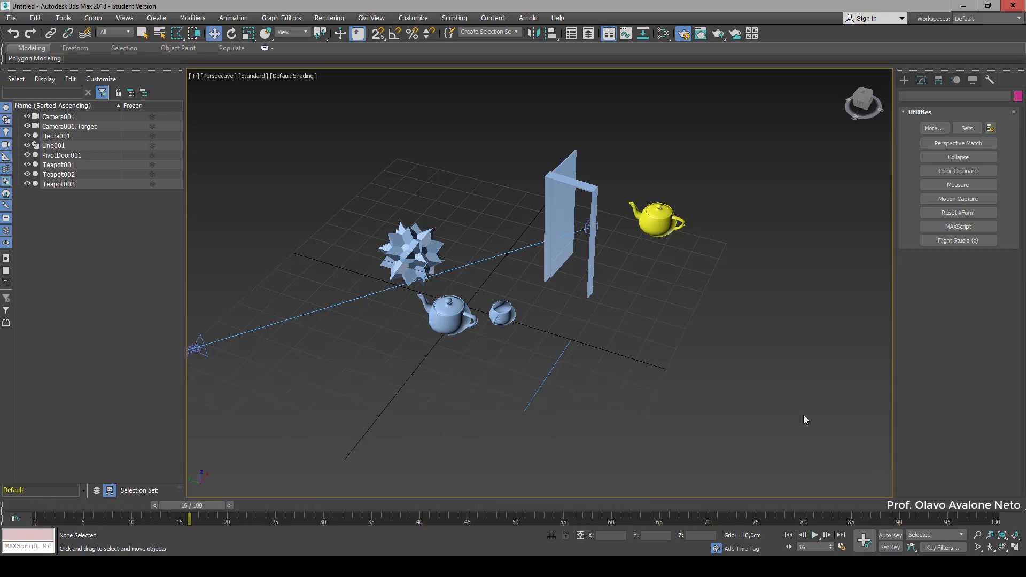
{"action": "left_click_drag", "start_coordinate": [196, 508], "coordinate": [32, 509]}
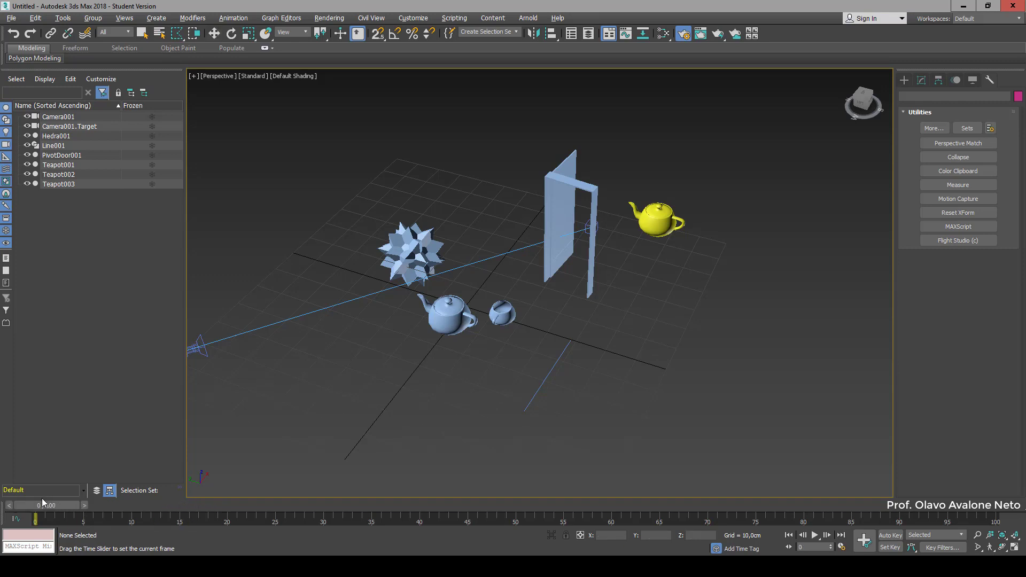
Place Teapot001 near the camera at frame 0, then with Auto Key on move it beyond the door at frame 96, X about 62 cm
{"action": "left_click", "coordinate": [658, 216]}
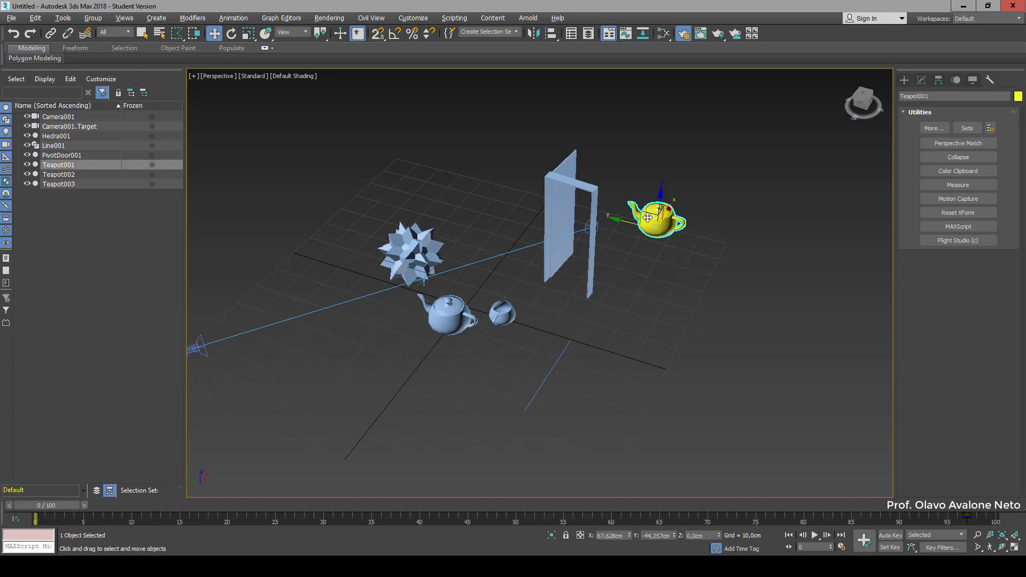
{"action": "left_click_drag", "start_coordinate": [648, 218], "coordinate": [297, 327]}
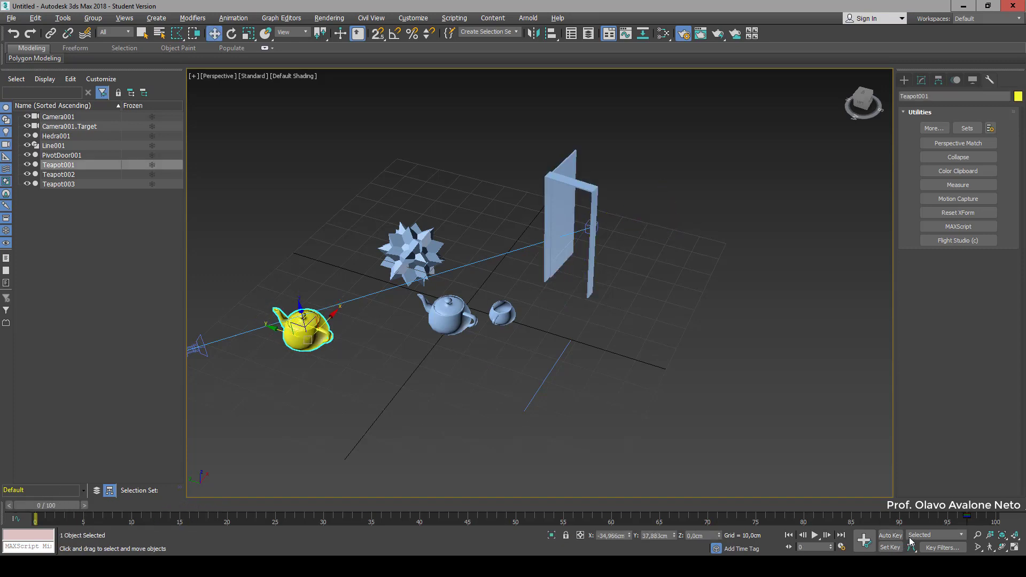
{"action": "left_click", "coordinate": [889, 535]}
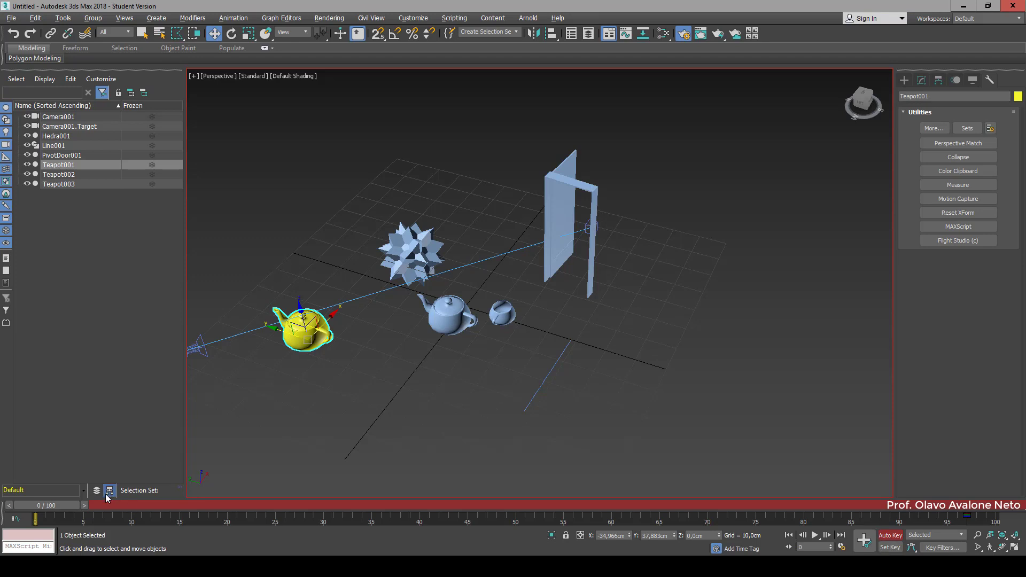
{"action": "left_click_drag", "start_coordinate": [55, 509], "coordinate": [950, 515]}
{"action": "key", "text": "w"}
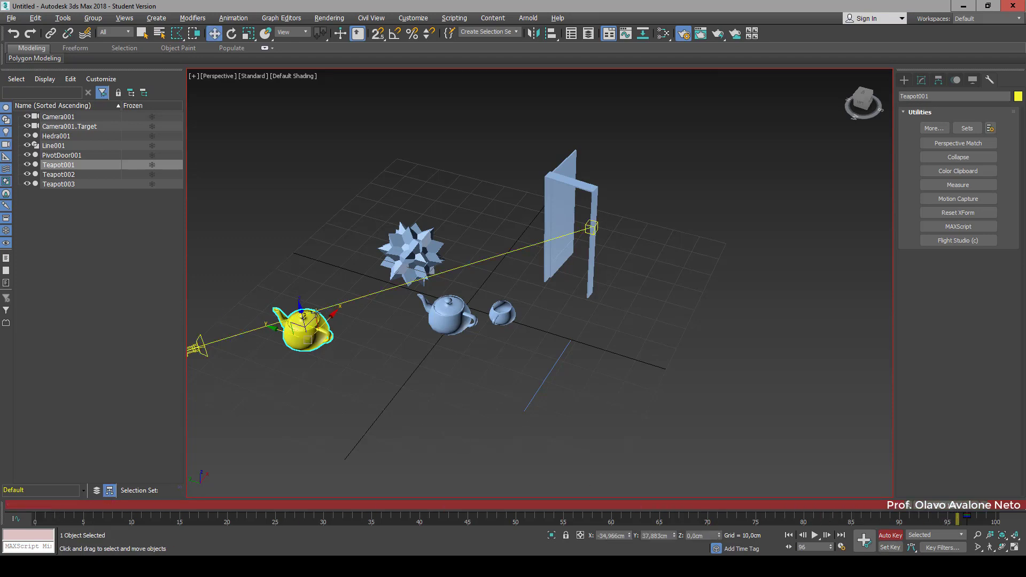
{"action": "left_click_drag", "start_coordinate": [310, 329], "coordinate": [657, 226]}
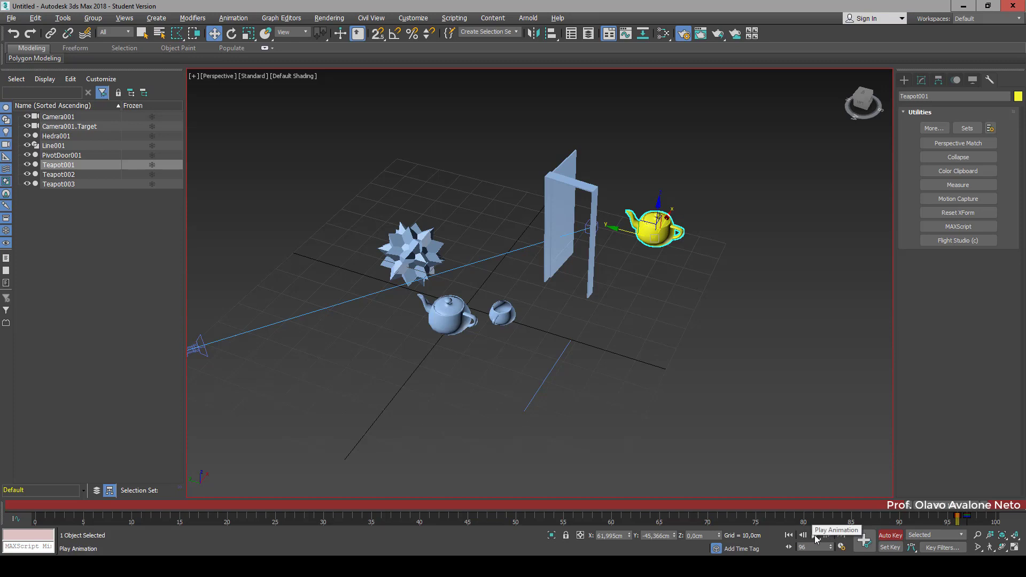
Play the animation, stop at frame 11, key Teapot001 there near the camera at about X -47.8, Y 41.5 cm, and replay
{"action": "left_click", "coordinate": [816, 536]}
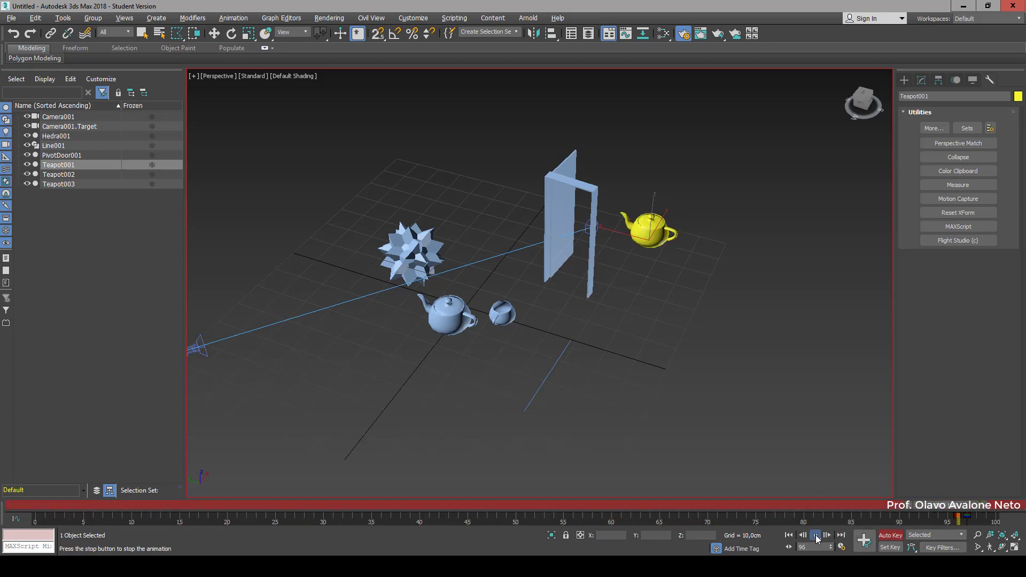
{"action": "left_click", "coordinate": [816, 536]}
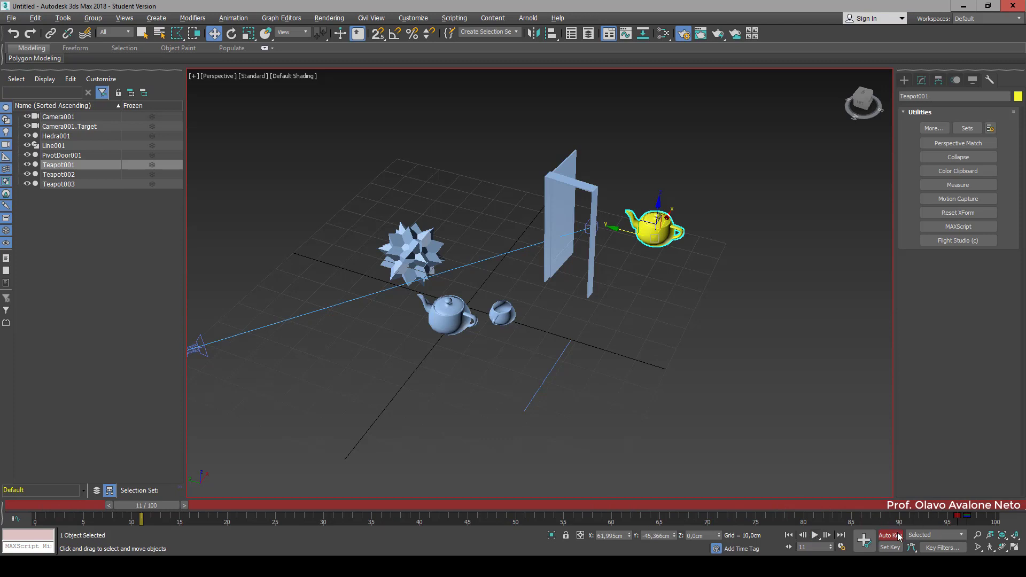
{"action": "left_click_drag", "start_coordinate": [647, 231], "coordinate": [272, 362]}
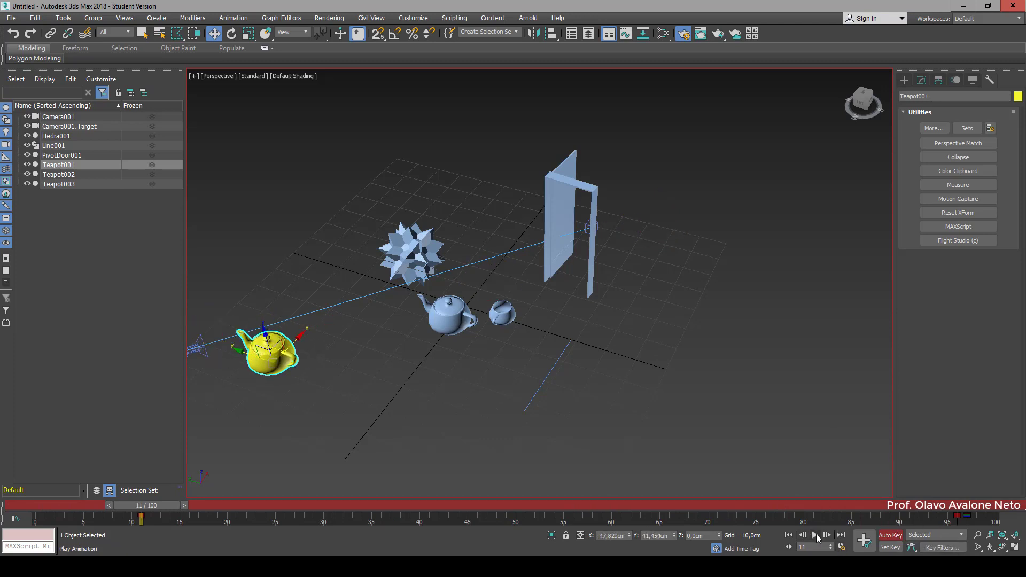
{"action": "left_click", "coordinate": [814, 535]}
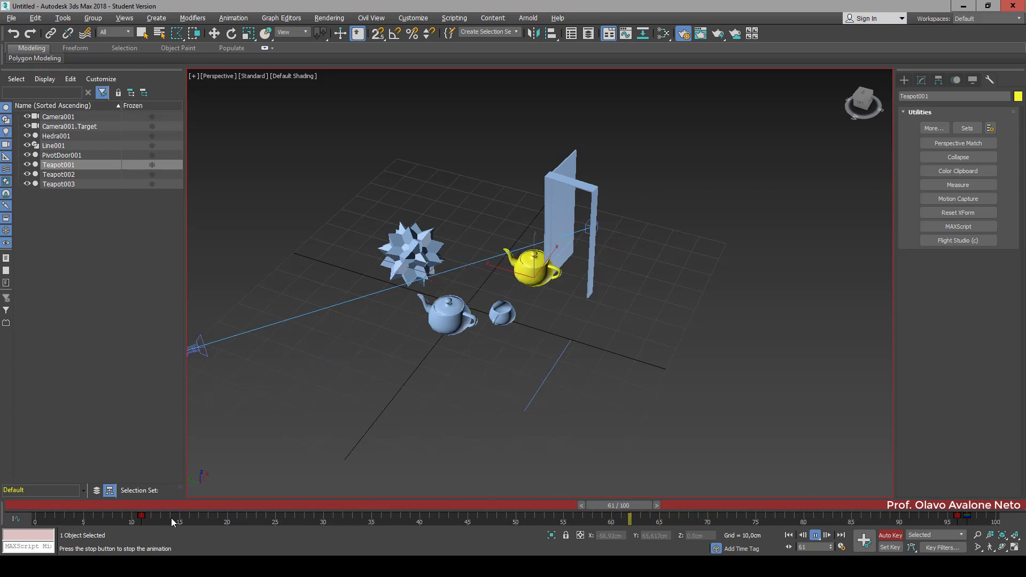
{"action": "left_click", "coordinate": [816, 532]}
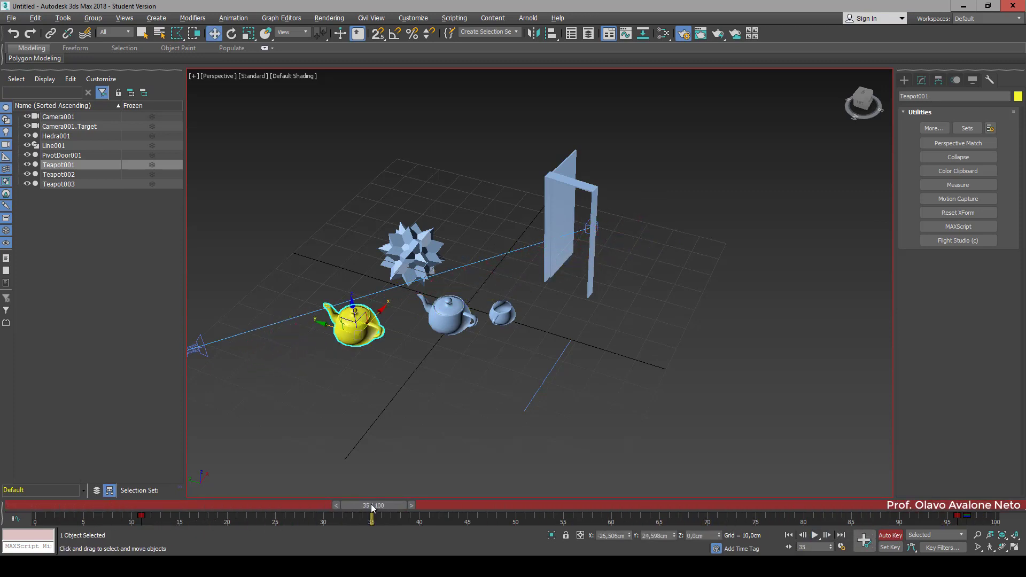
Scrub the time slider from frame 35 back to the frame 11 key and across the teapot's animation, replaying it to check the motion
{"action": "left_click_drag", "start_coordinate": [373, 507], "coordinate": [141, 507]}
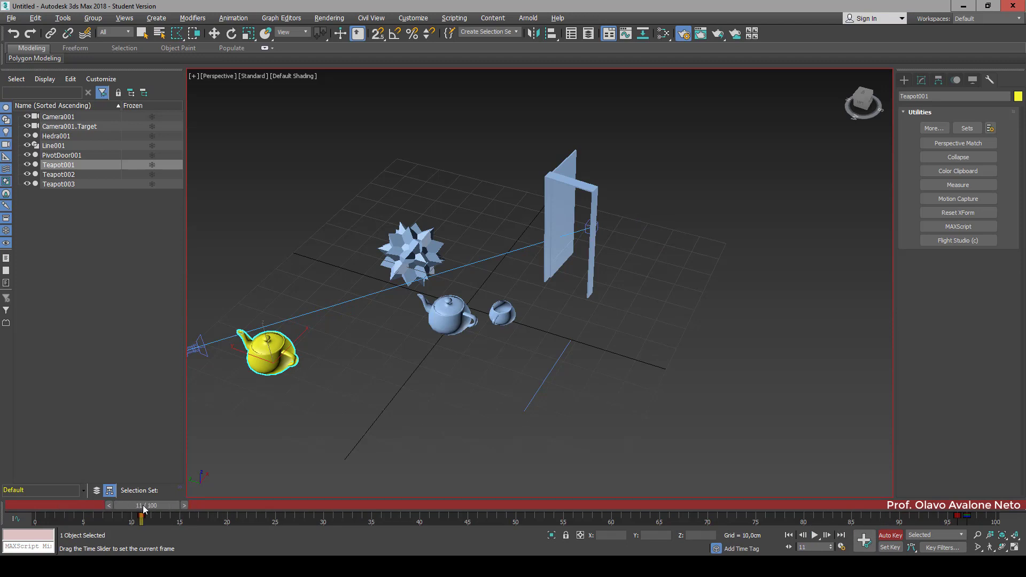
{"action": "left_click_drag", "start_coordinate": [144, 509], "coordinate": [824, 535]}
{"action": "left_click", "coordinate": [814, 535]}
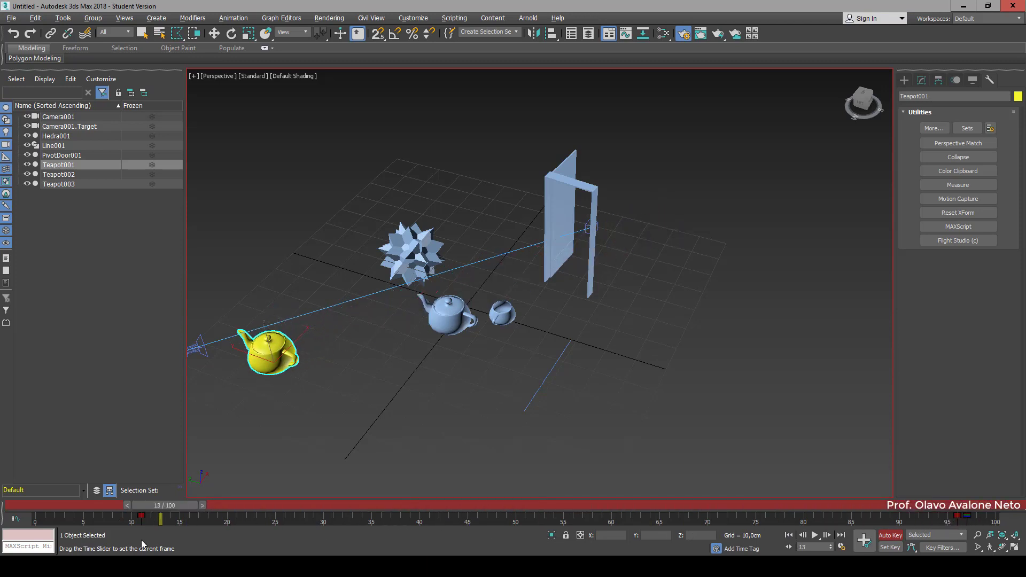
{"action": "left_click", "coordinate": [814, 535]}
{"action": "key", "text": "w"}
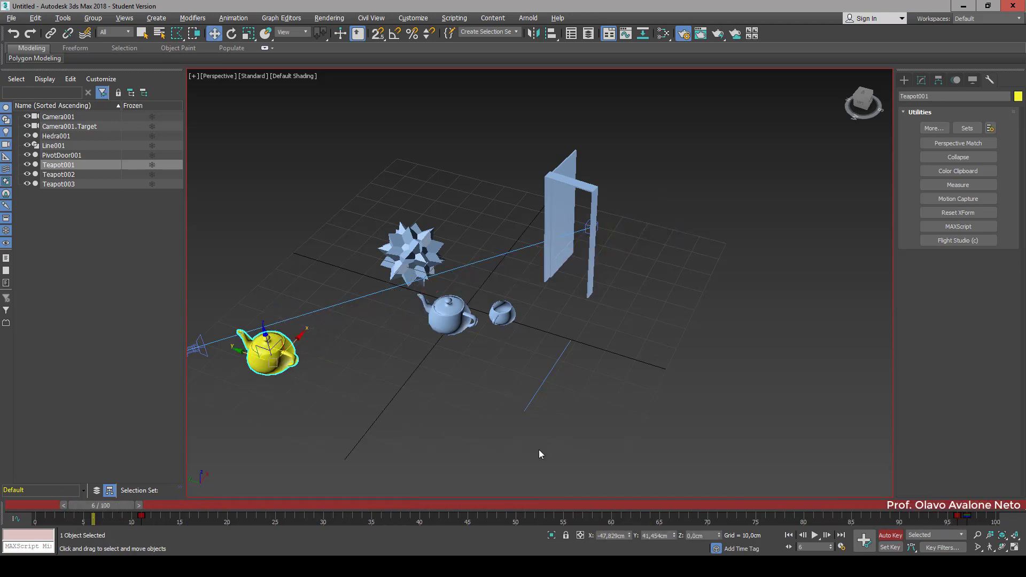
Animate Hedra001 with a position of about X 30.6, Y 41.7 cm at frame 11 and about X -10.6, Y -54.5 cm at frame 91
{"action": "left_click_drag", "start_coordinate": [92, 509], "coordinate": [142, 515]}
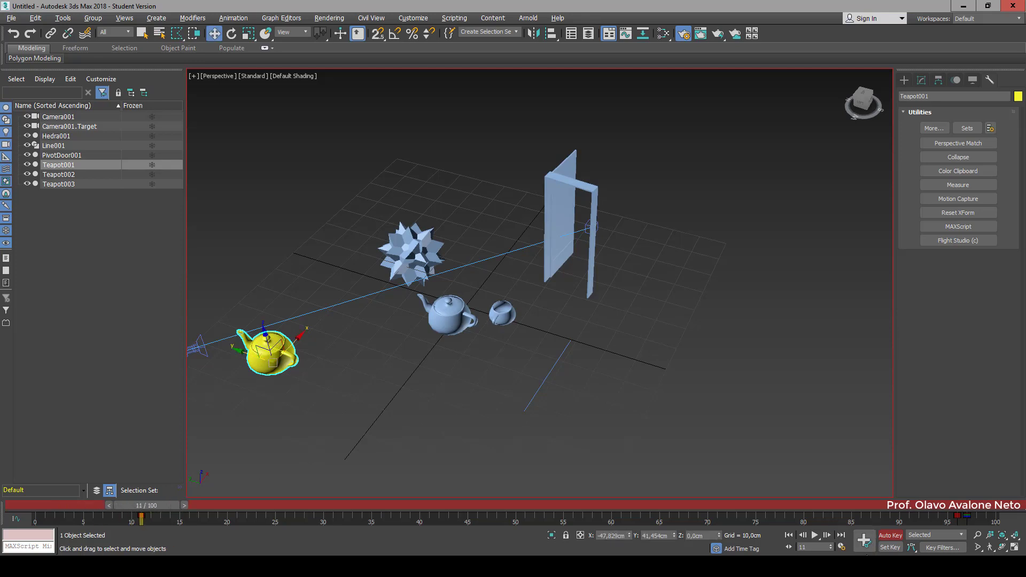
{"action": "left_click", "coordinate": [422, 248]}
{"action": "left_click_drag", "start_coordinate": [405, 243], "coordinate": [398, 216]}
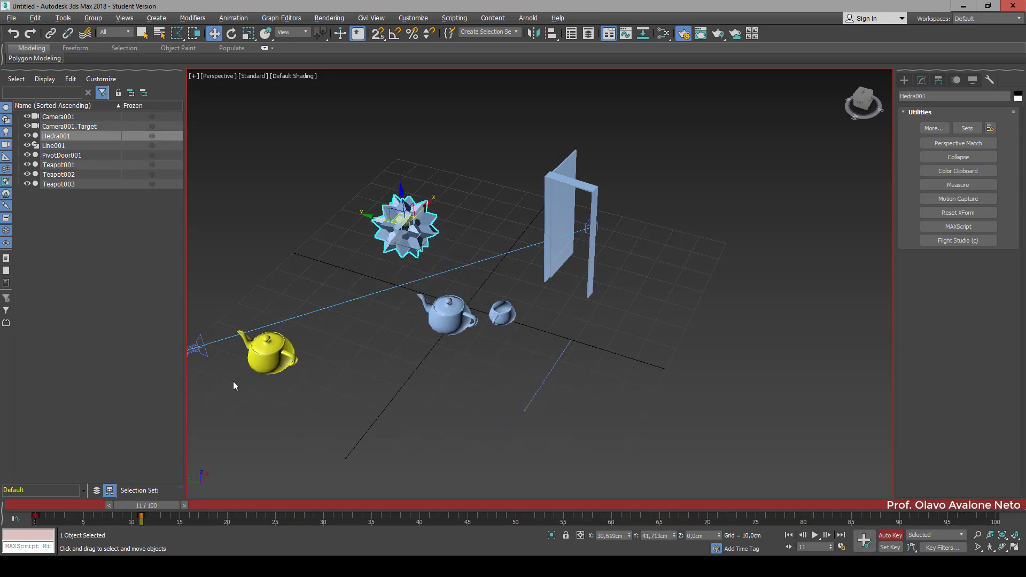
{"action": "left_click_drag", "start_coordinate": [150, 505], "coordinate": [903, 499]}
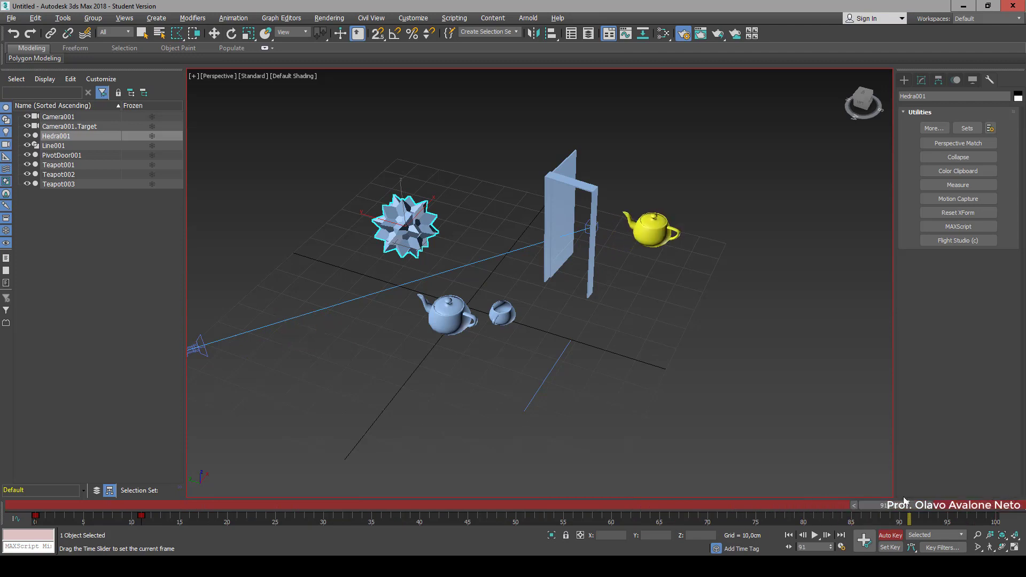
{"action": "key", "text": "w"}
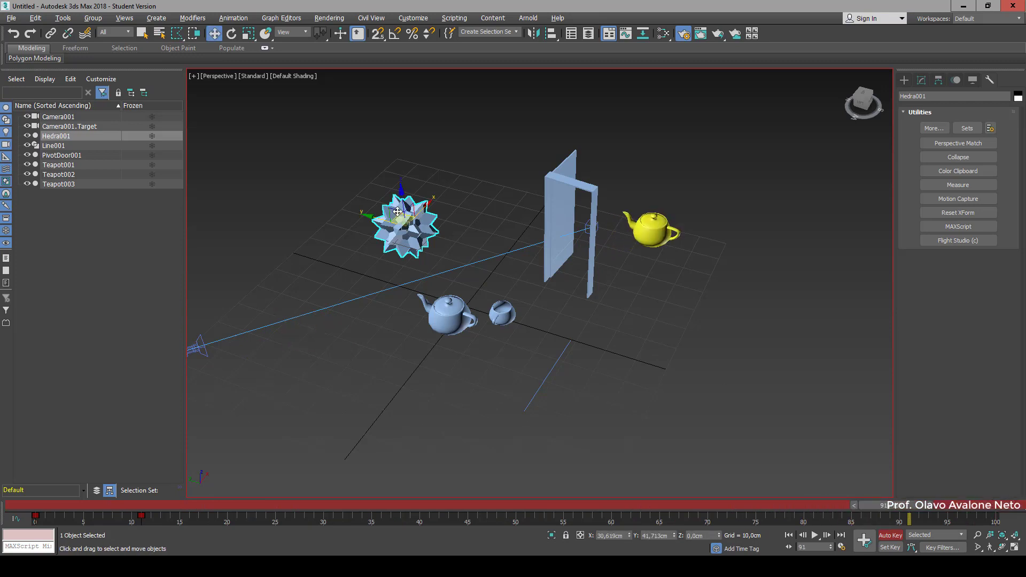
{"action": "left_click_drag", "start_coordinate": [398, 211], "coordinate": [602, 366]}
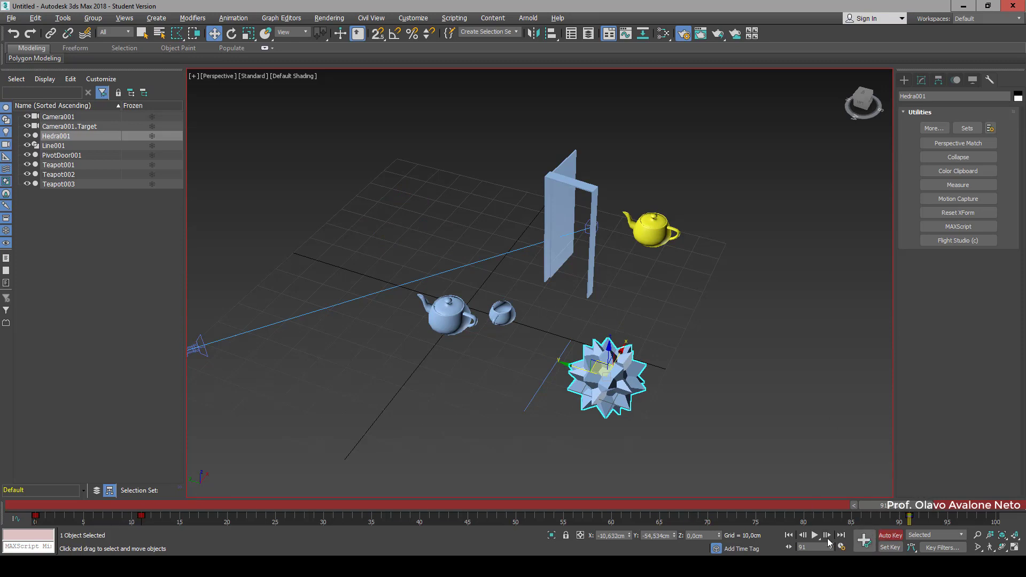
Play the combined teapot and hedra animation, turn off Auto Key, and stop playback
{"action": "left_click", "coordinate": [814, 535]}
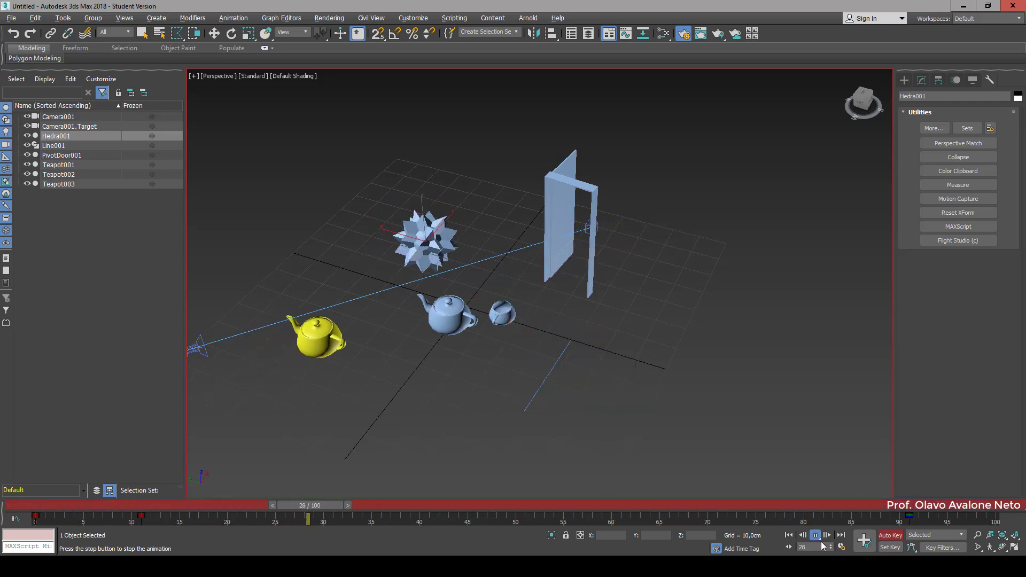
{"action": "left_click", "coordinate": [890, 535]}
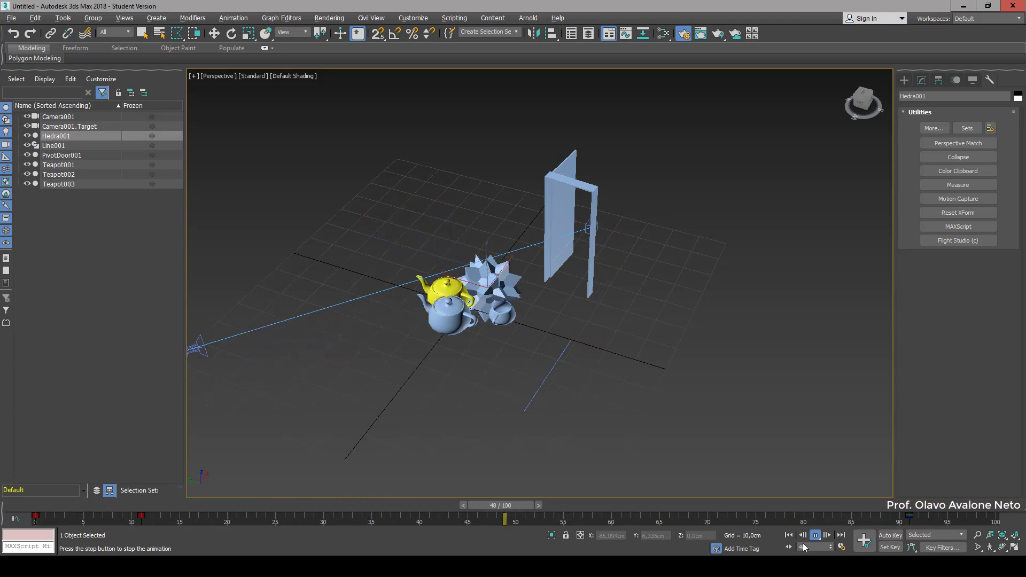
{"action": "left_click", "coordinate": [816, 536]}
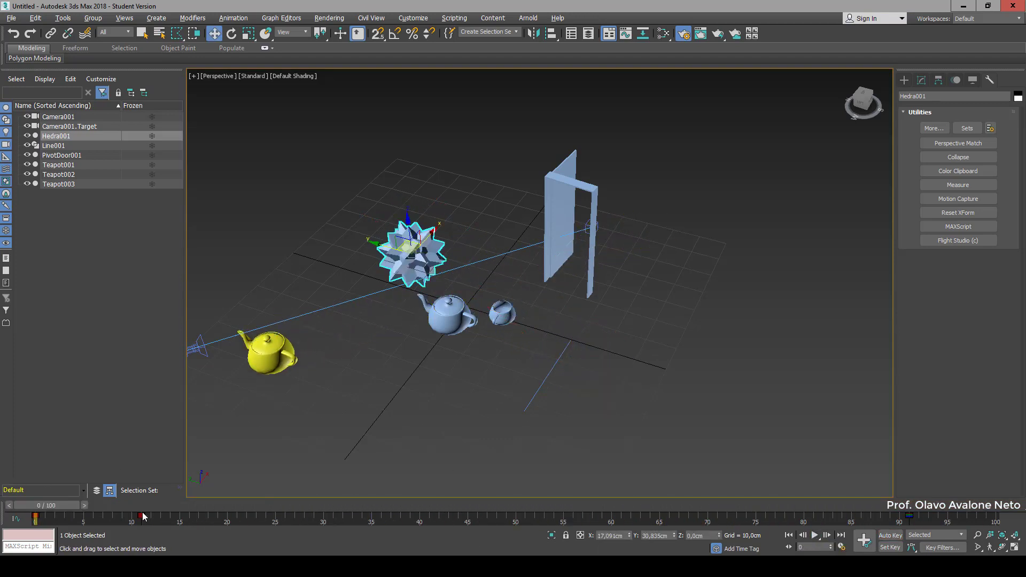
Move Hedra001's animation keys from frames 11 and 91 to frame 0, then deselect the hedra
{"action": "left_click_drag", "start_coordinate": [143, 515], "coordinate": [36, 516]}
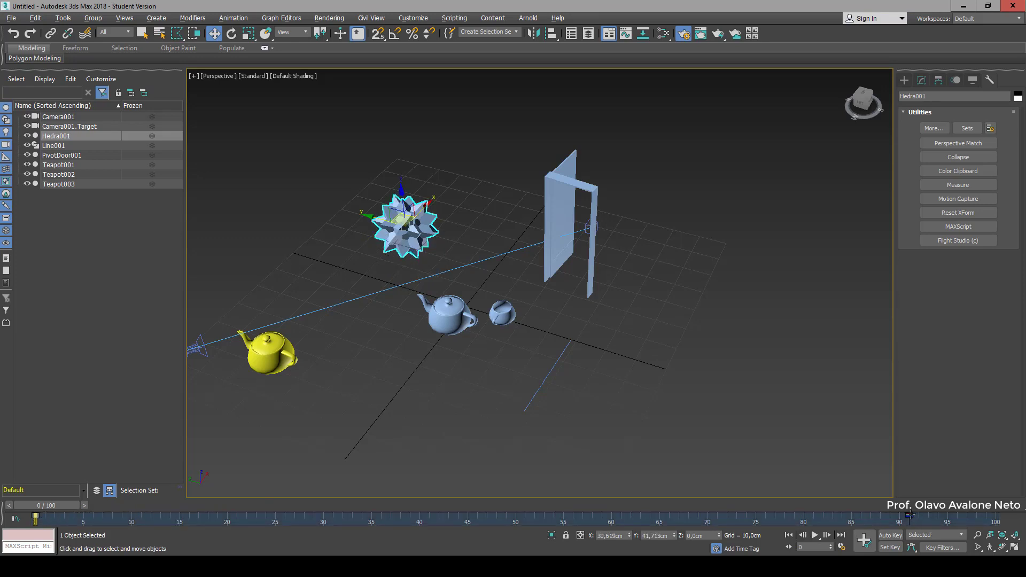
{"action": "left_click_drag", "start_coordinate": [910, 515], "coordinate": [254, 503]}
{"action": "left_click_drag", "start_coordinate": [60, 498], "coordinate": [33, 501]}
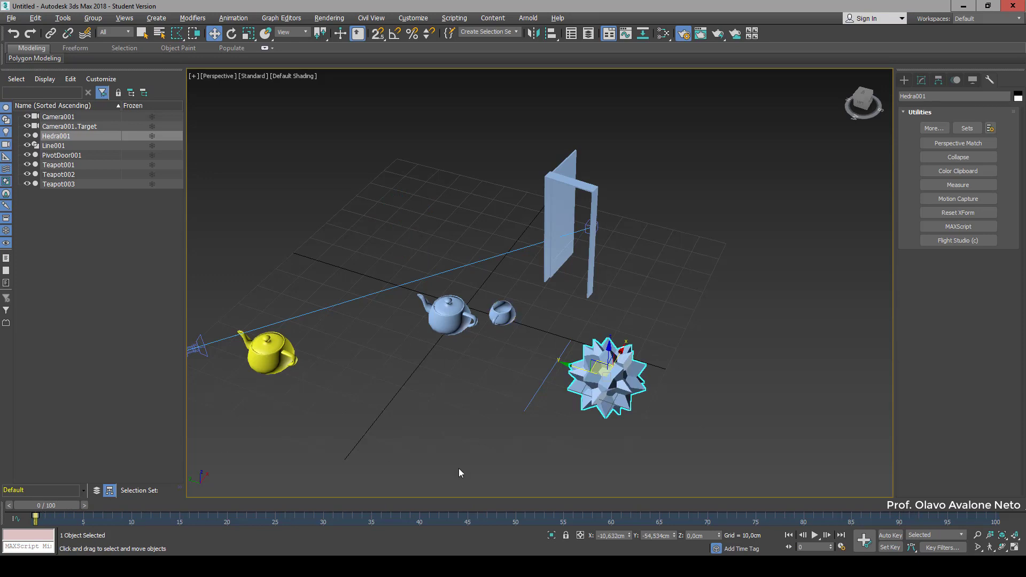
{"action": "left_click", "coordinate": [49, 441]}
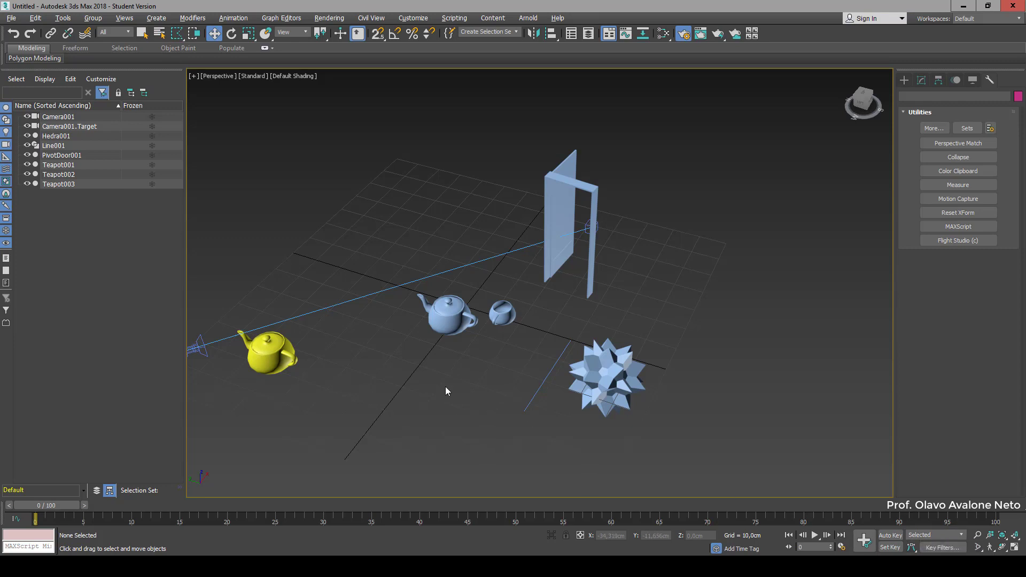
Create a standard cylinder beside the door with a radius of about 9.7 cm and a height of about 29.4 cm
{"action": "middle_click_drag", "start_coordinate": [396, 348], "coordinate": [418, 382]}
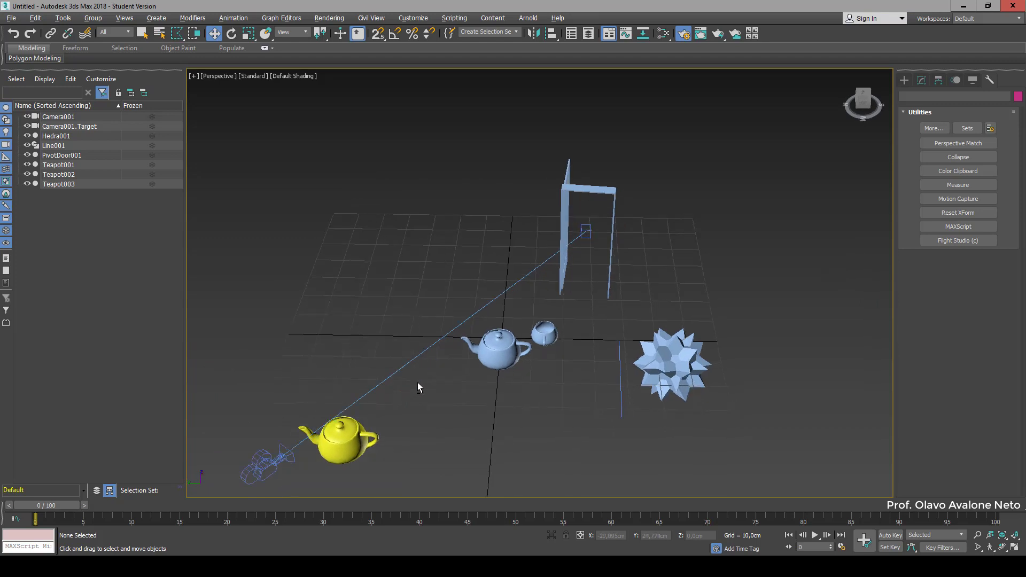
{"action": "left_click", "coordinate": [904, 80]}
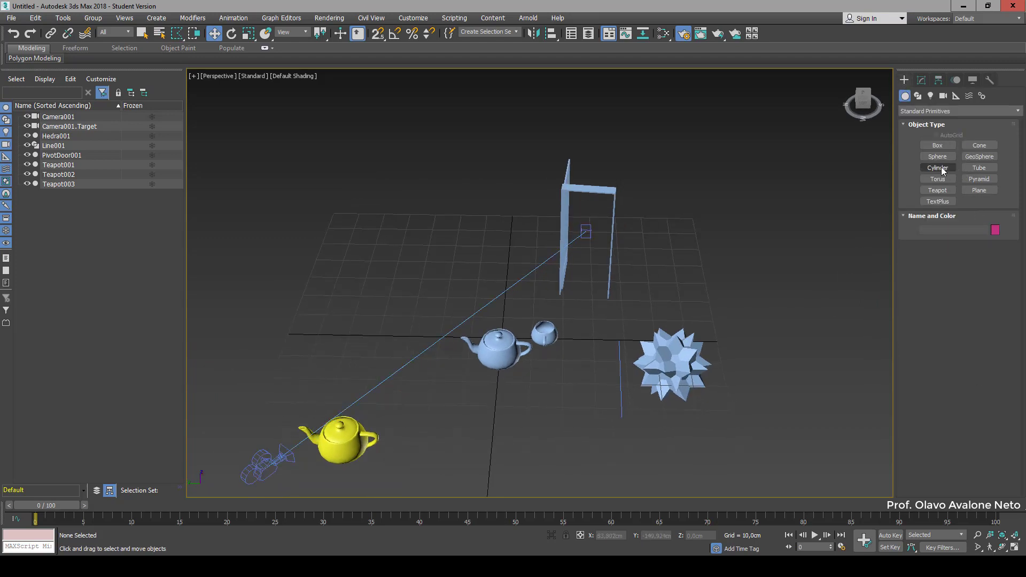
{"action": "left_click", "coordinate": [941, 169]}
{"action": "left_click_drag", "start_coordinate": [656, 284], "coordinate": [692, 277]}
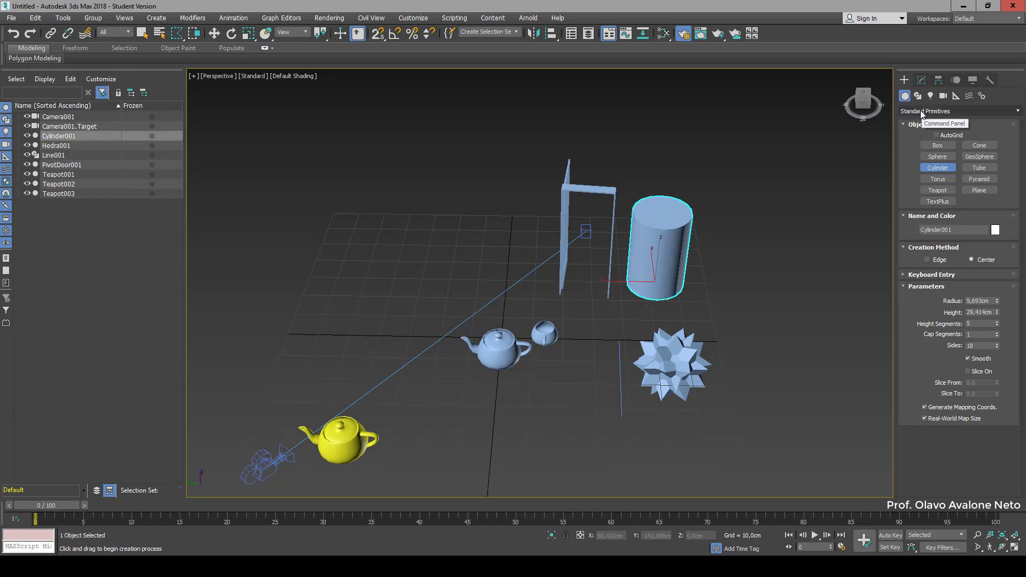
Look through the geometry categories, viewing Extended Primitives before returning to Standard Primitives
{"action": "left_click", "coordinate": [922, 111]}
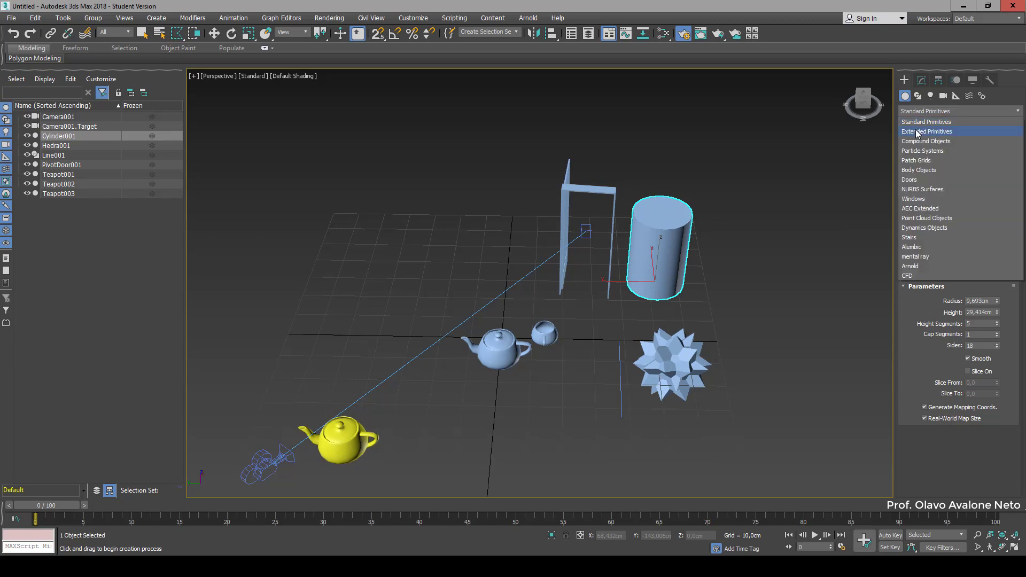
{"action": "left_click", "coordinate": [923, 123]}
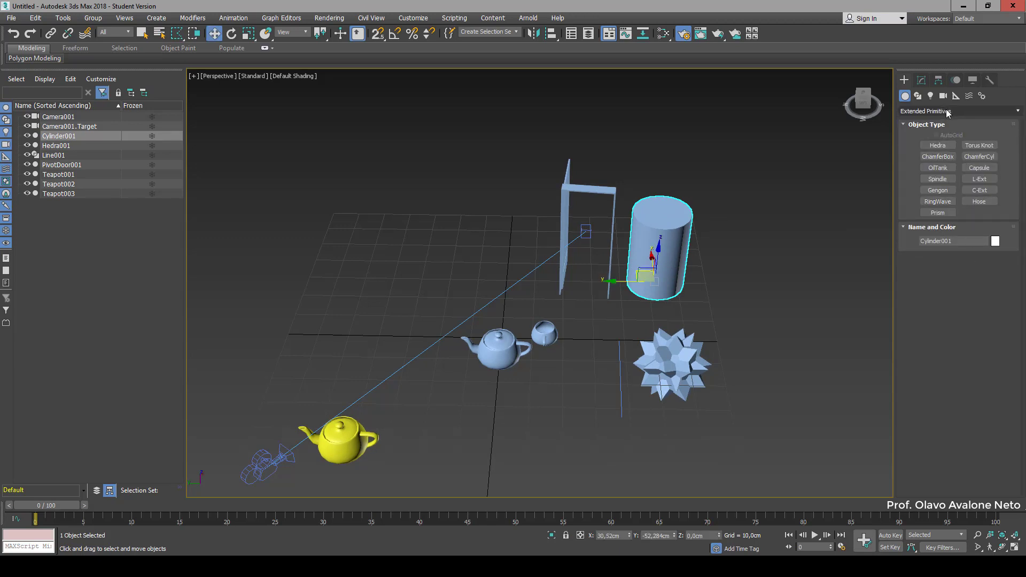
{"action": "left_click", "coordinate": [973, 110]}
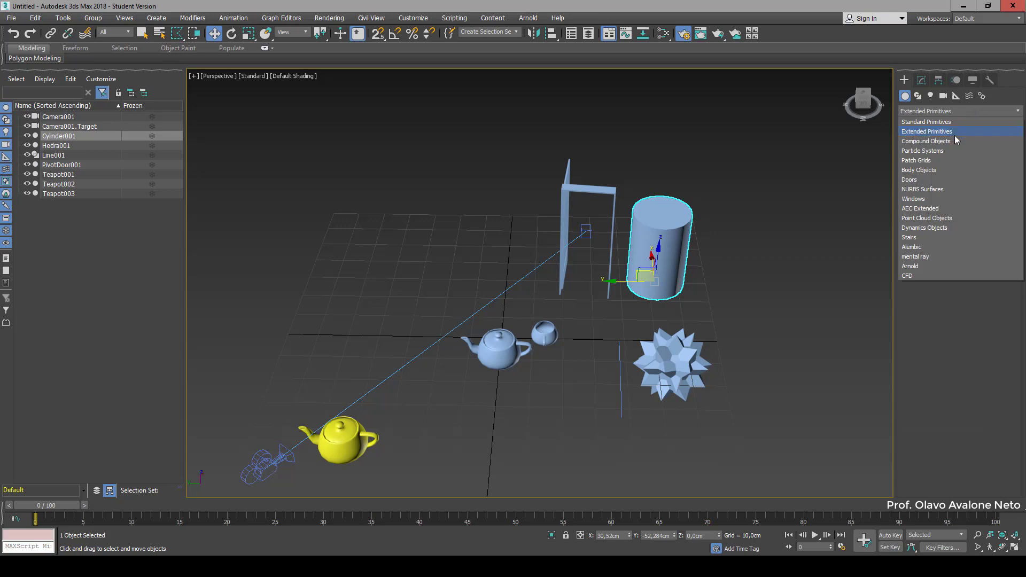
{"action": "left_click", "coordinate": [953, 123]}
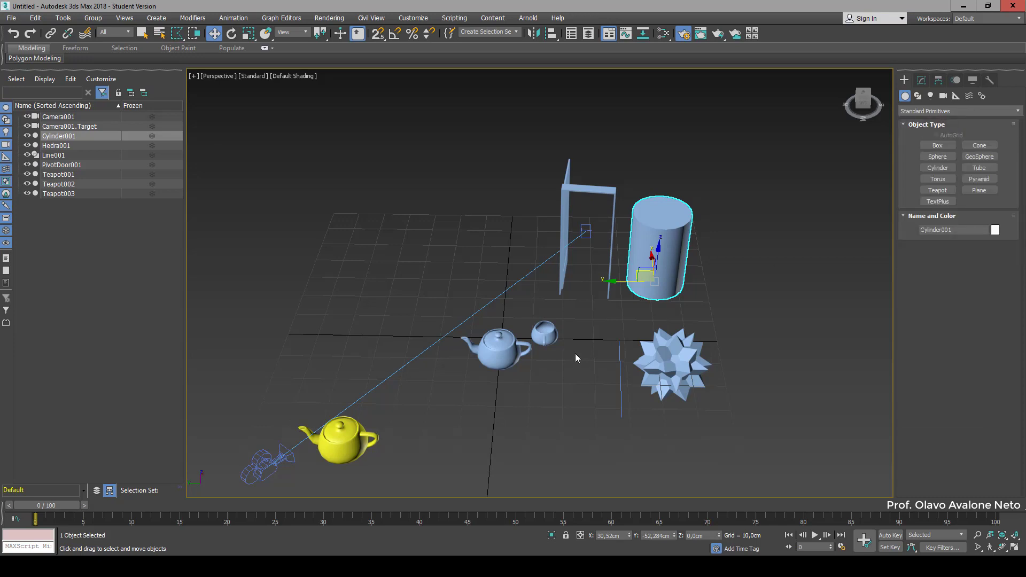
Select the small teapot without a spout or lid and open its modifiable parameters
{"action": "left_click", "coordinate": [553, 334]}
{"action": "left_click", "coordinate": [922, 80]}
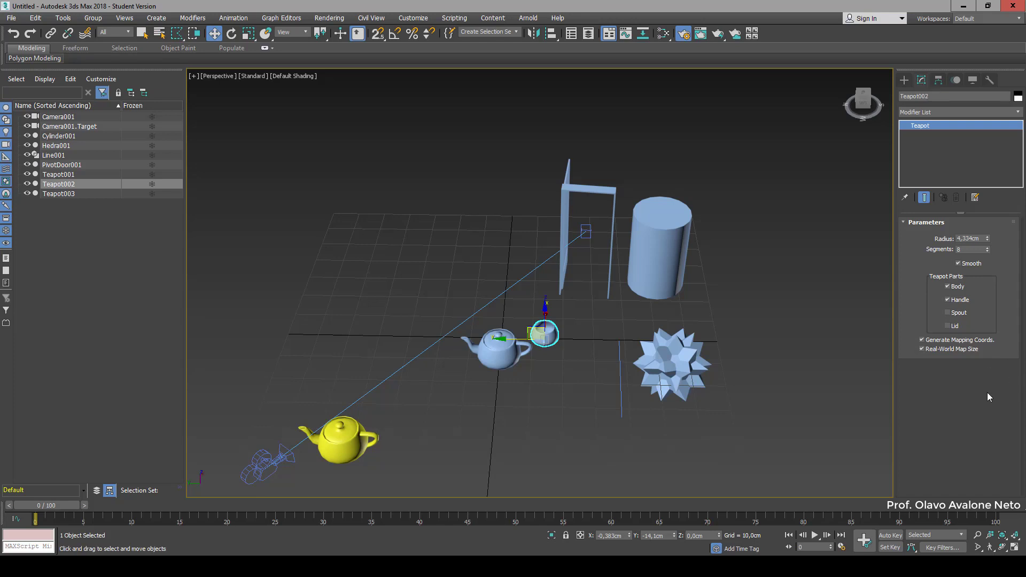
Select the cylinder beside the door and try out a different number of cap segments
{"action": "left_click", "coordinate": [691, 259]}
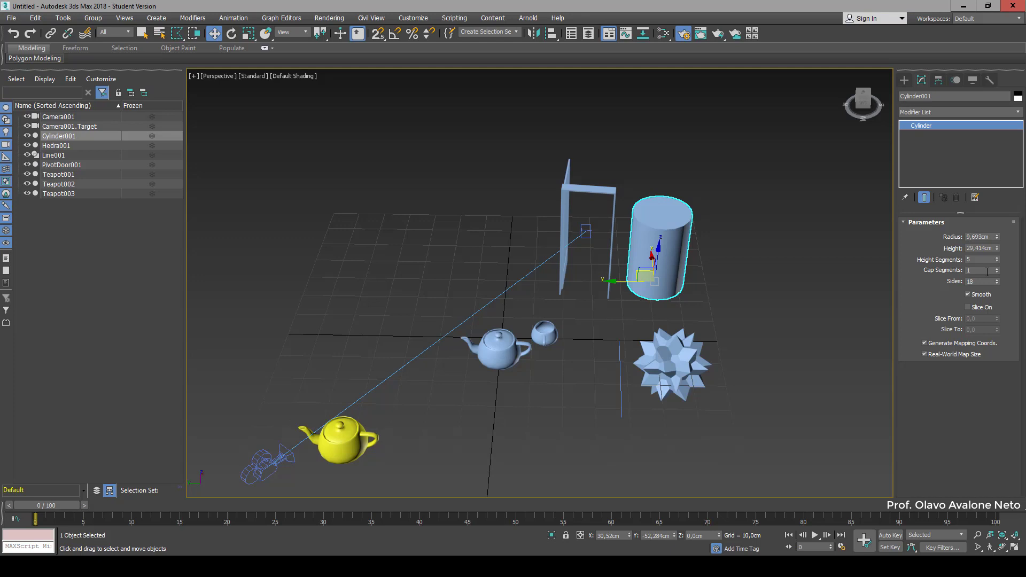
{"action": "left_click_drag", "start_coordinate": [996, 270], "coordinate": [991, 229]}
{"action": "right_click", "coordinate": [997, 270]}
Vary the cylinder's side count through 3 and 4, and finish with 6 sides
{"action": "left_click", "coordinate": [997, 279]}
{"action": "left_click_drag", "start_coordinate": [997, 281], "coordinate": [1009, 303]}
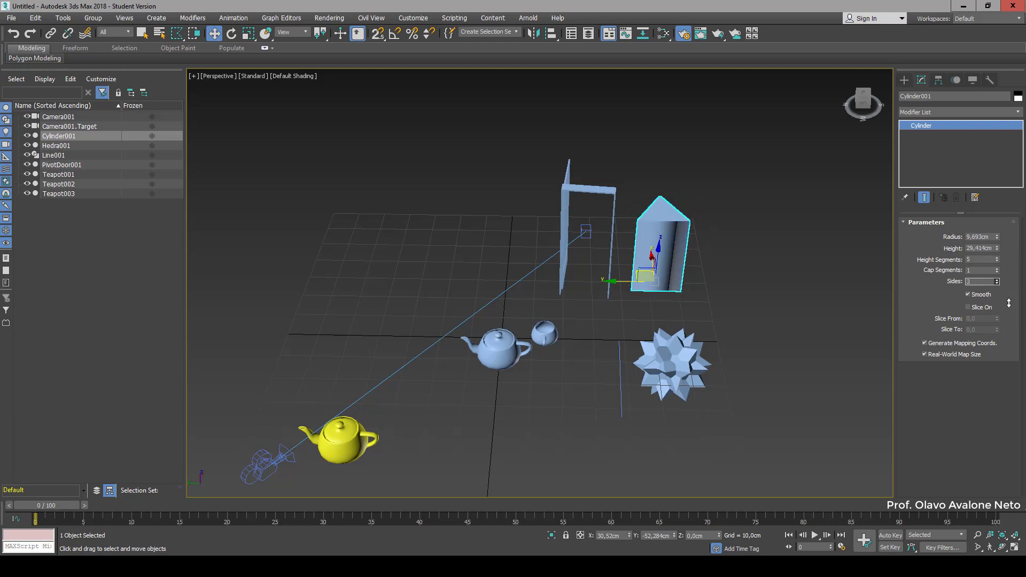
{"action": "left_click_drag", "start_coordinate": [1008, 303], "coordinate": [1002, 295]}
{"action": "double_click", "coordinate": [982, 281]}
{"action": "type", "text": "4"}
{"action": "key", "text": "Return"}
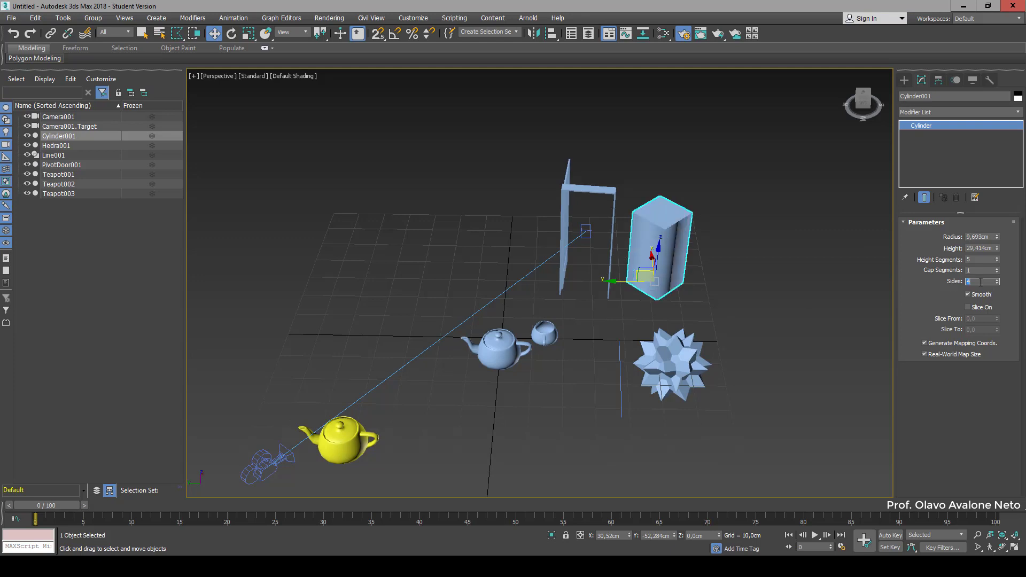
{"action": "type", "text": "6"}
{"action": "key", "text": "Return"}
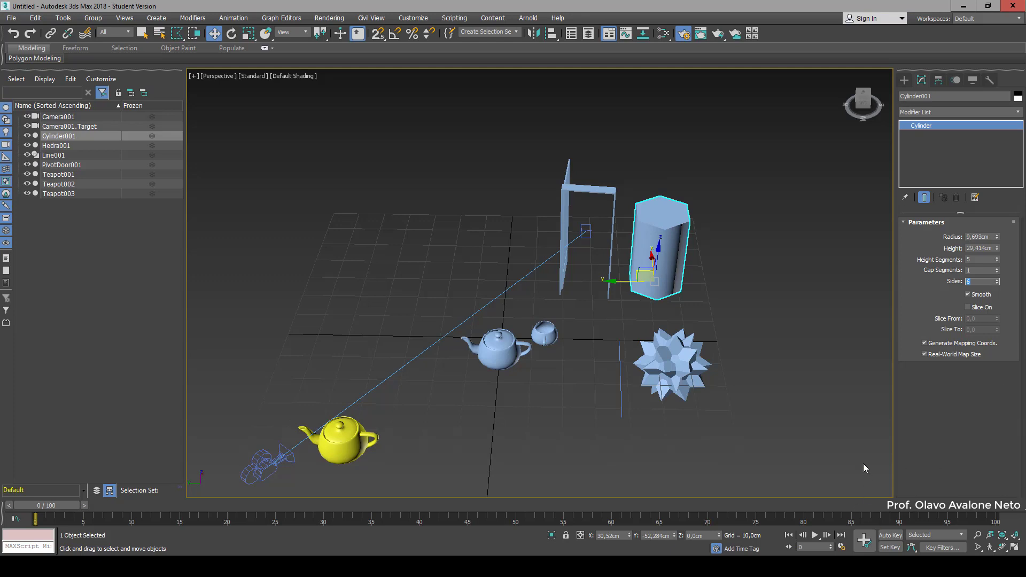
Try slicing the six-sided cylinder from 56.5 to -176 degrees, and turn the slice off again
{"action": "left_click", "coordinate": [971, 310]}
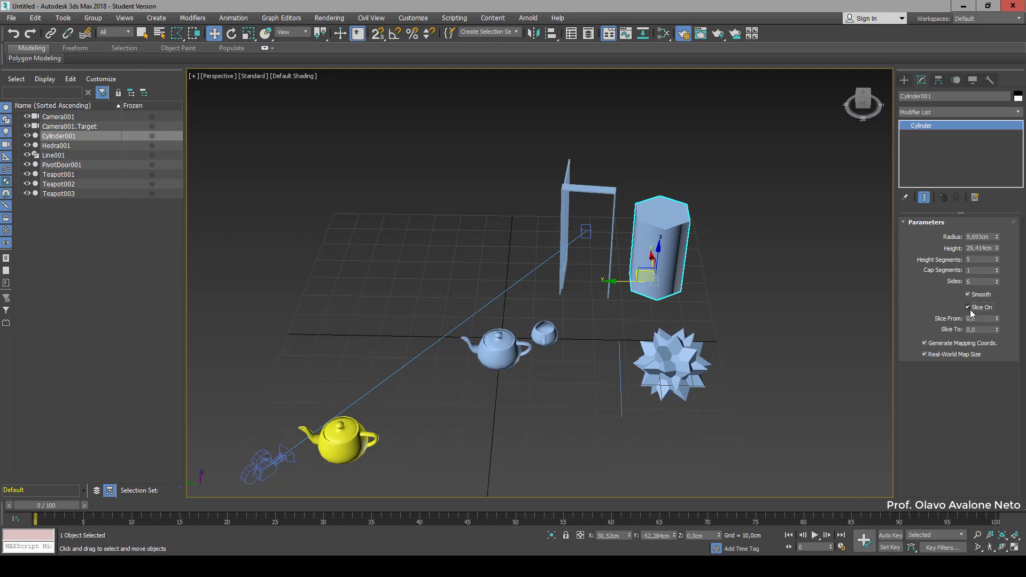
{"action": "left_click_drag", "start_coordinate": [996, 319], "coordinate": [971, 410]}
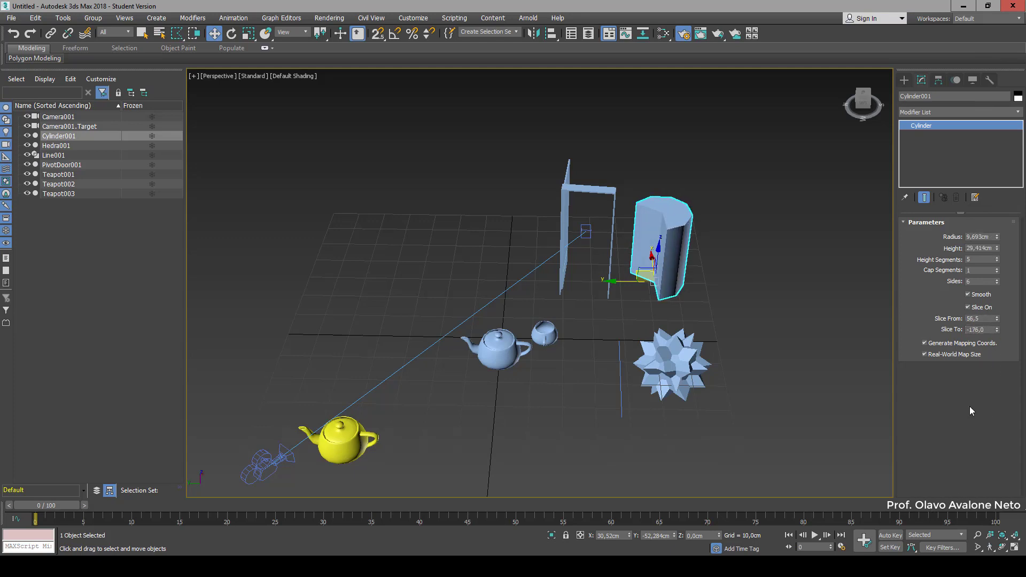
{"action": "left_click", "coordinate": [968, 307]}
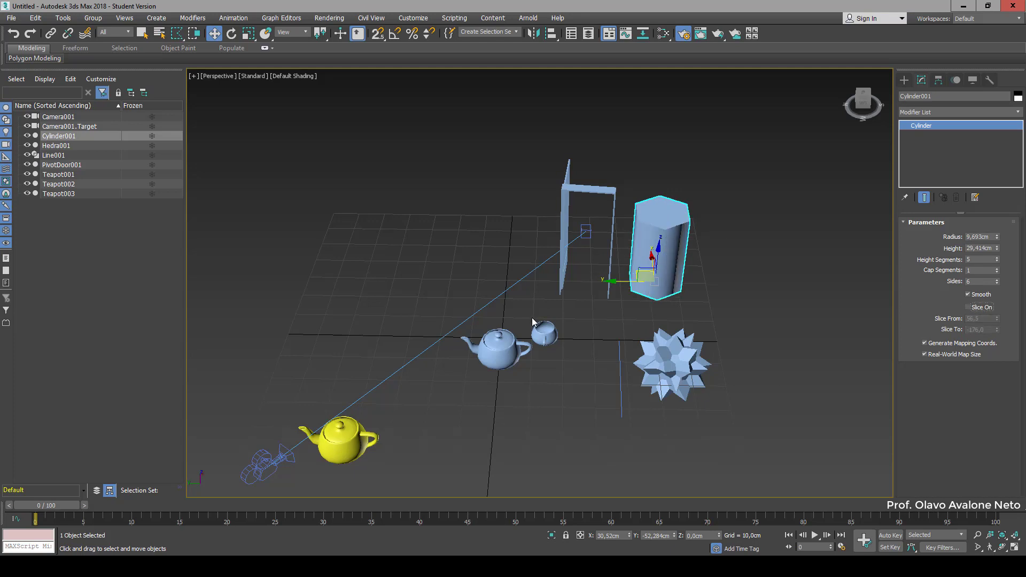